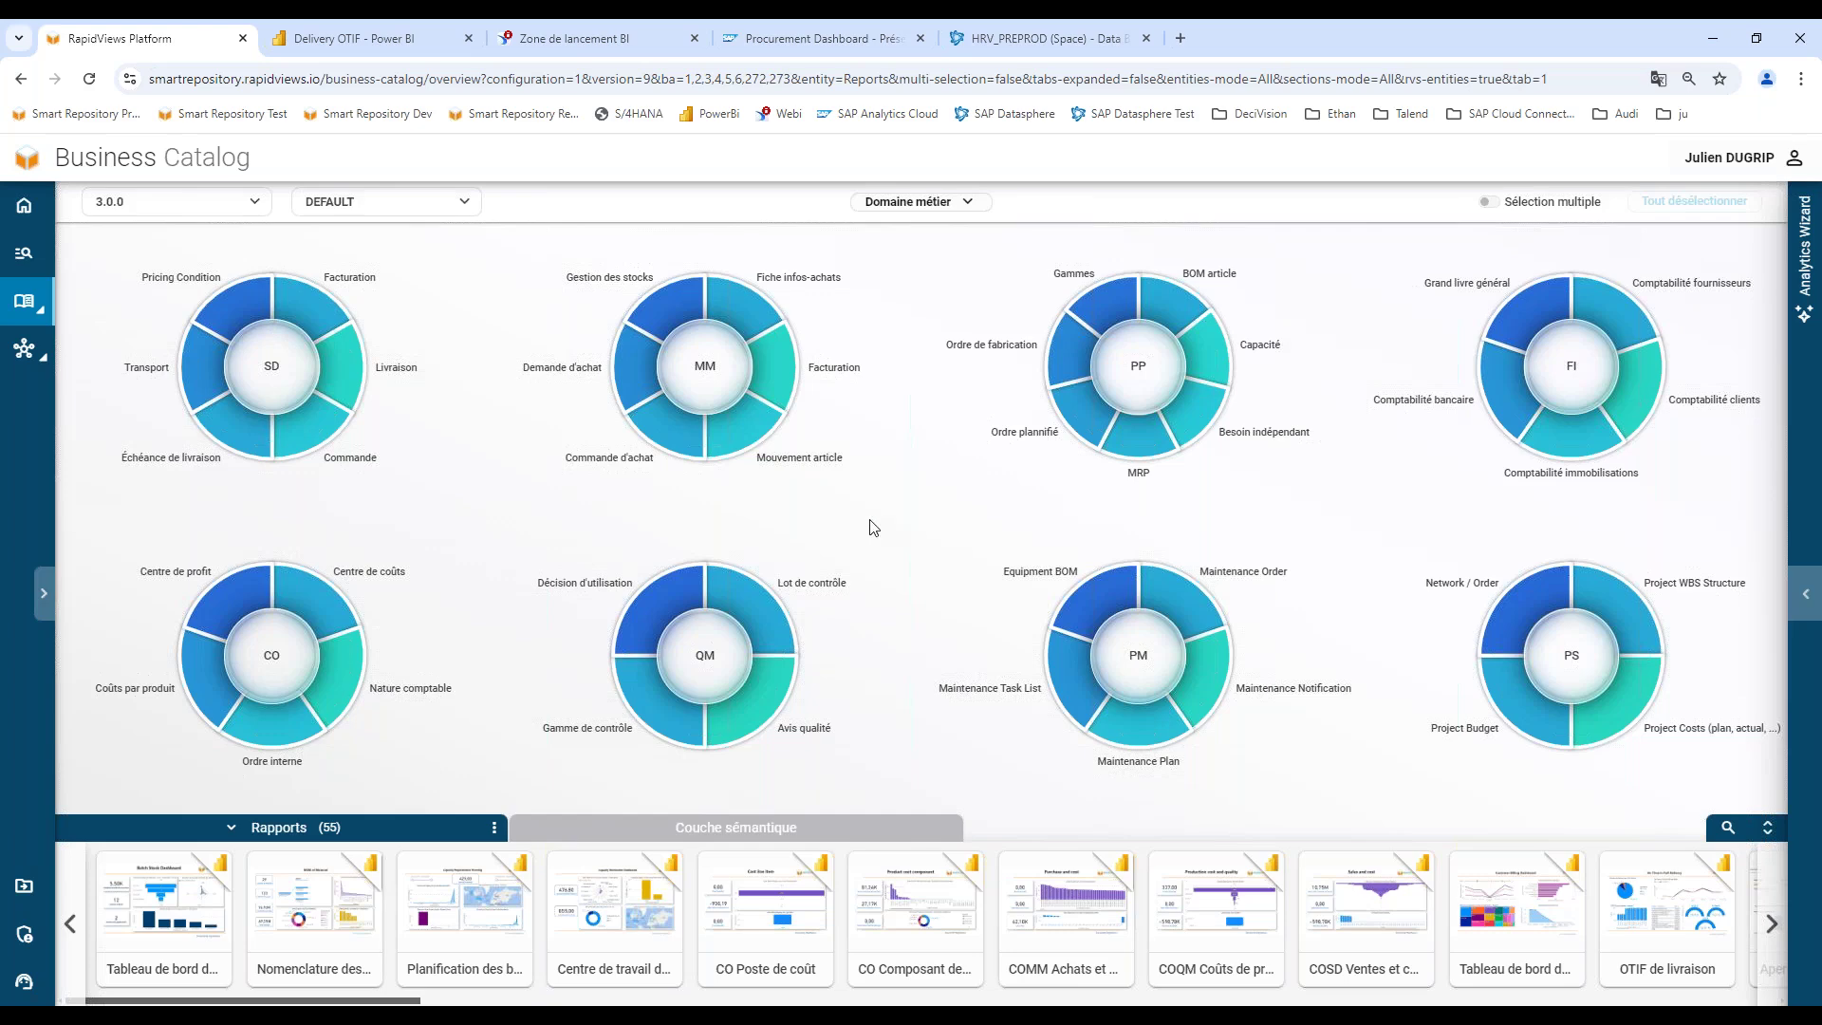
Open the SD domain's semantic layer in an enlarged view and list the Livraison transactional fields and KPIs.
{"action": "left_click", "coordinate": [291, 382]}
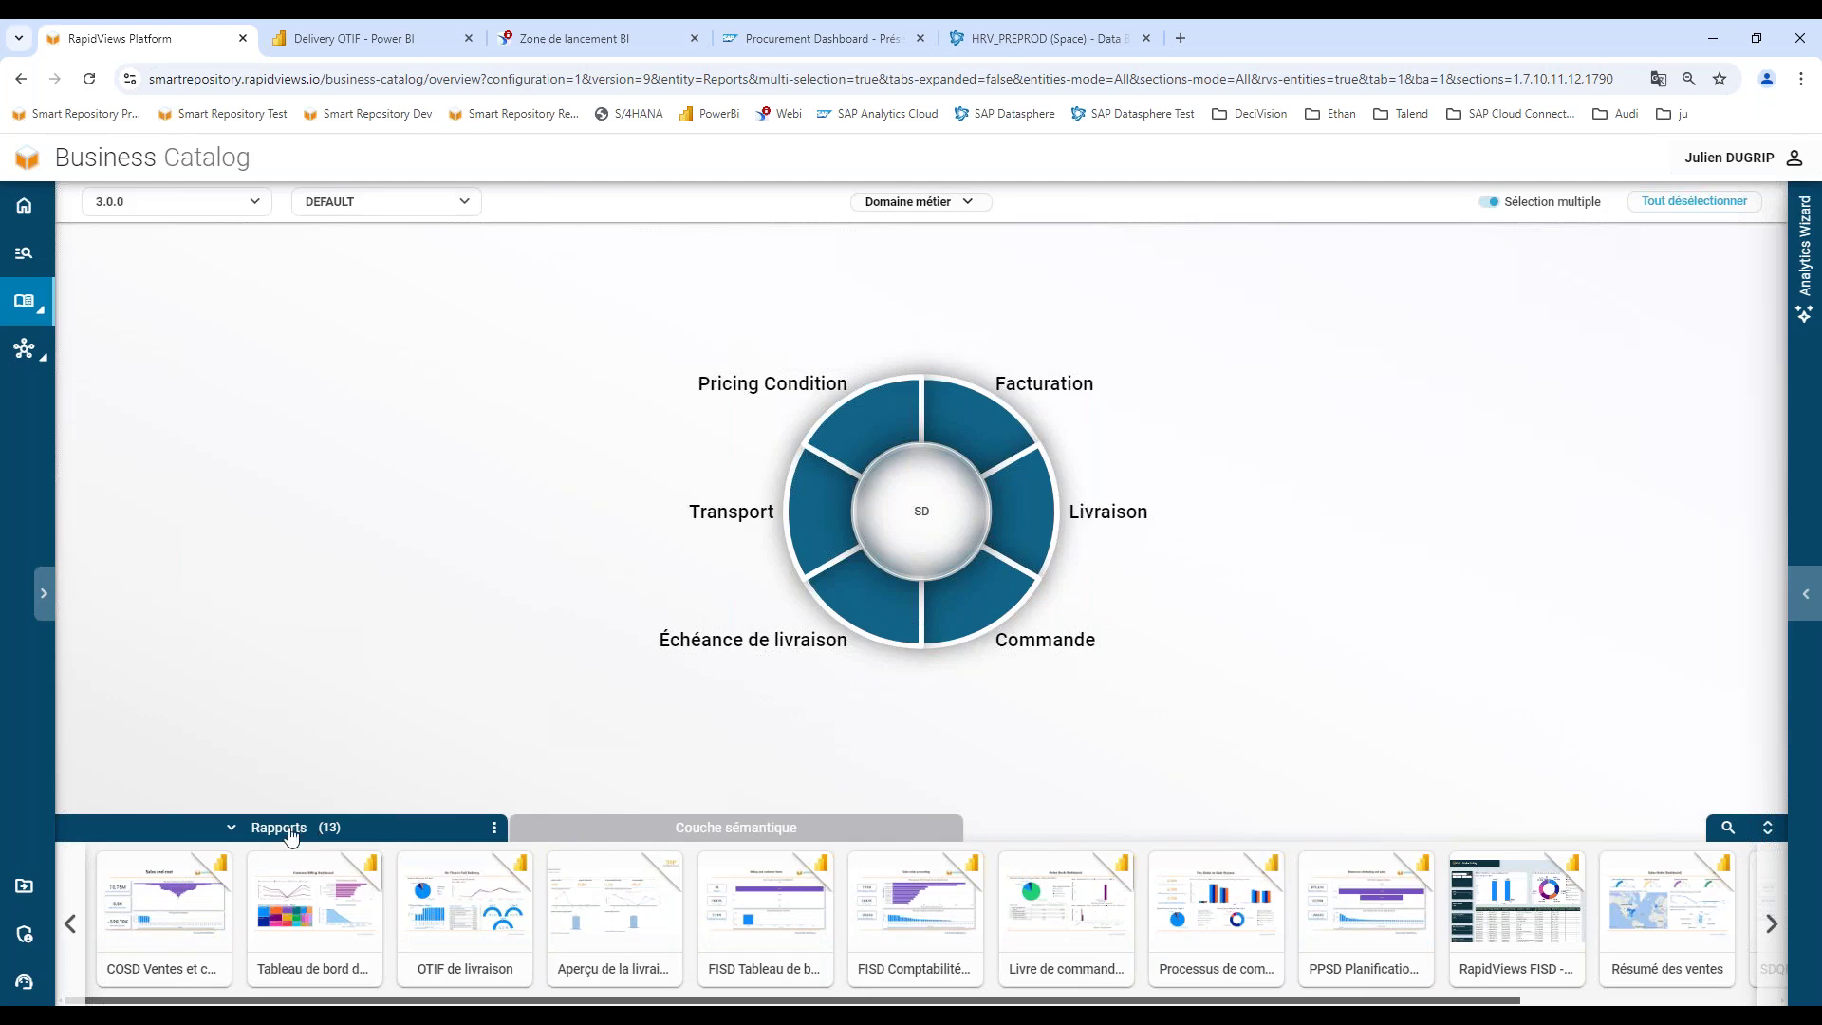
{"action": "left_click", "coordinate": [760, 827]}
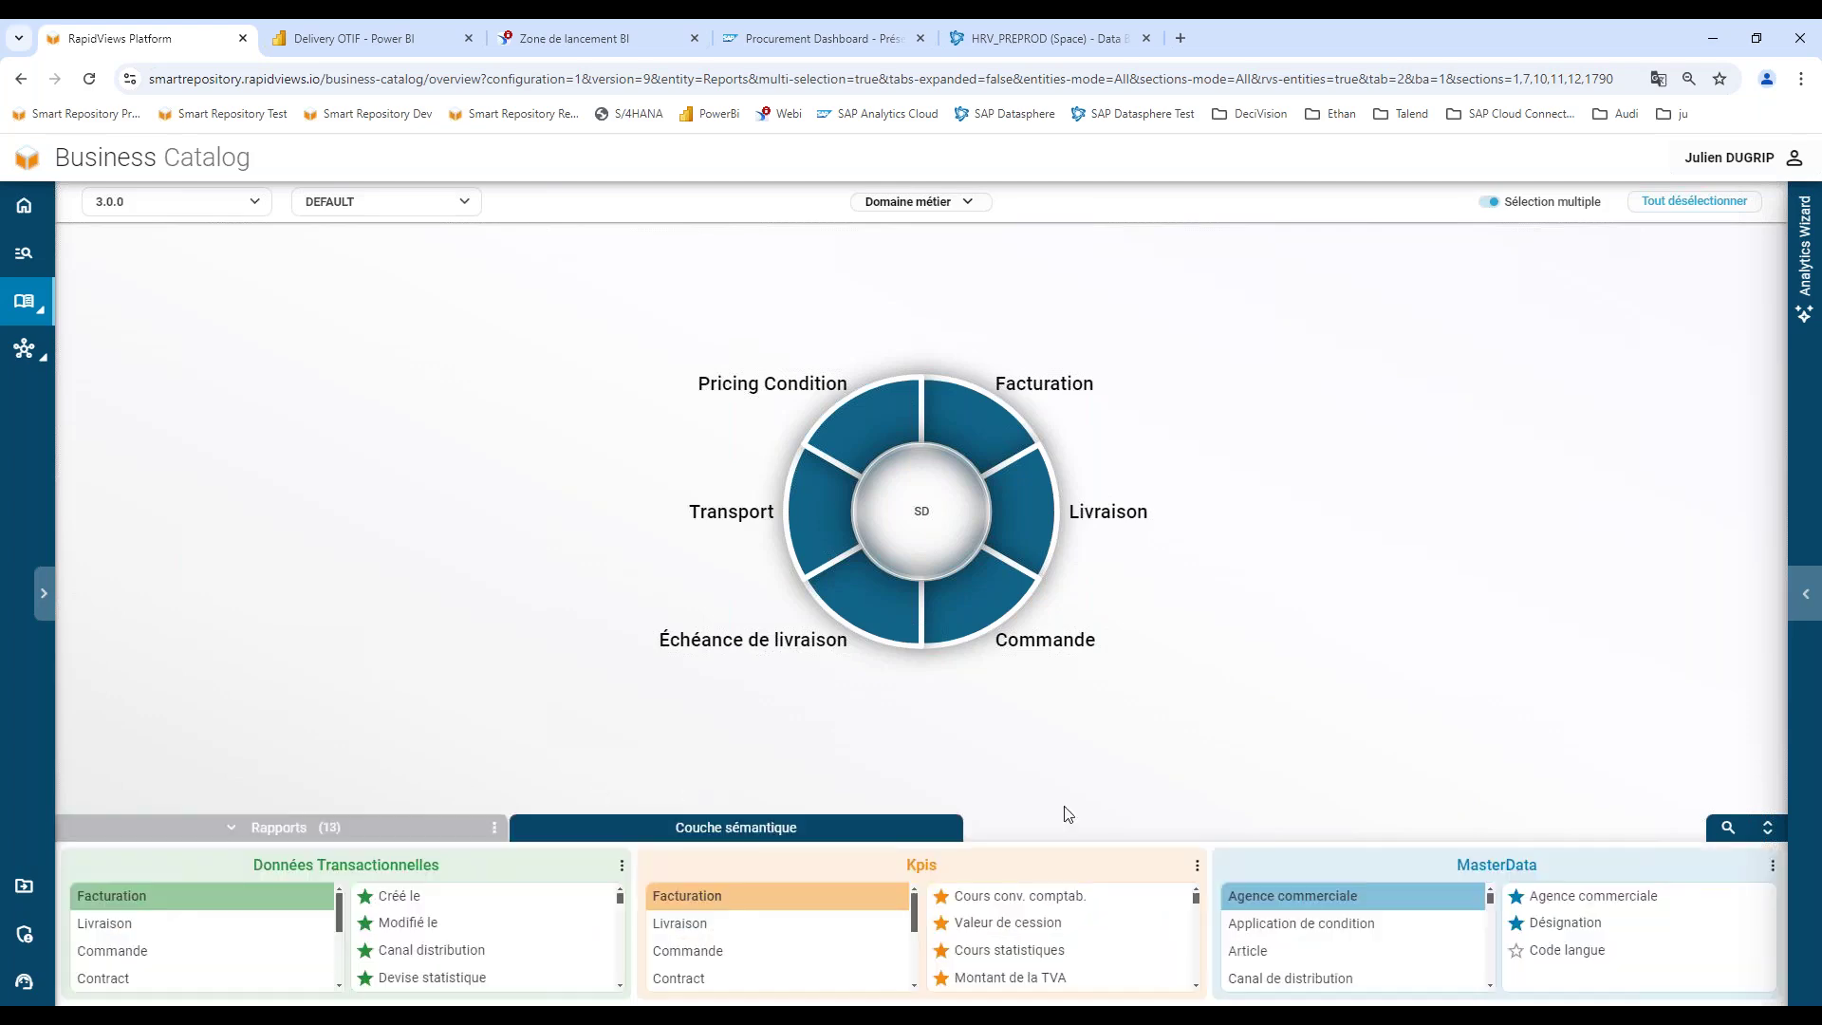
{"action": "left_click", "coordinate": [1768, 829]}
{"action": "mouse_move", "coordinate": [483, 867]}
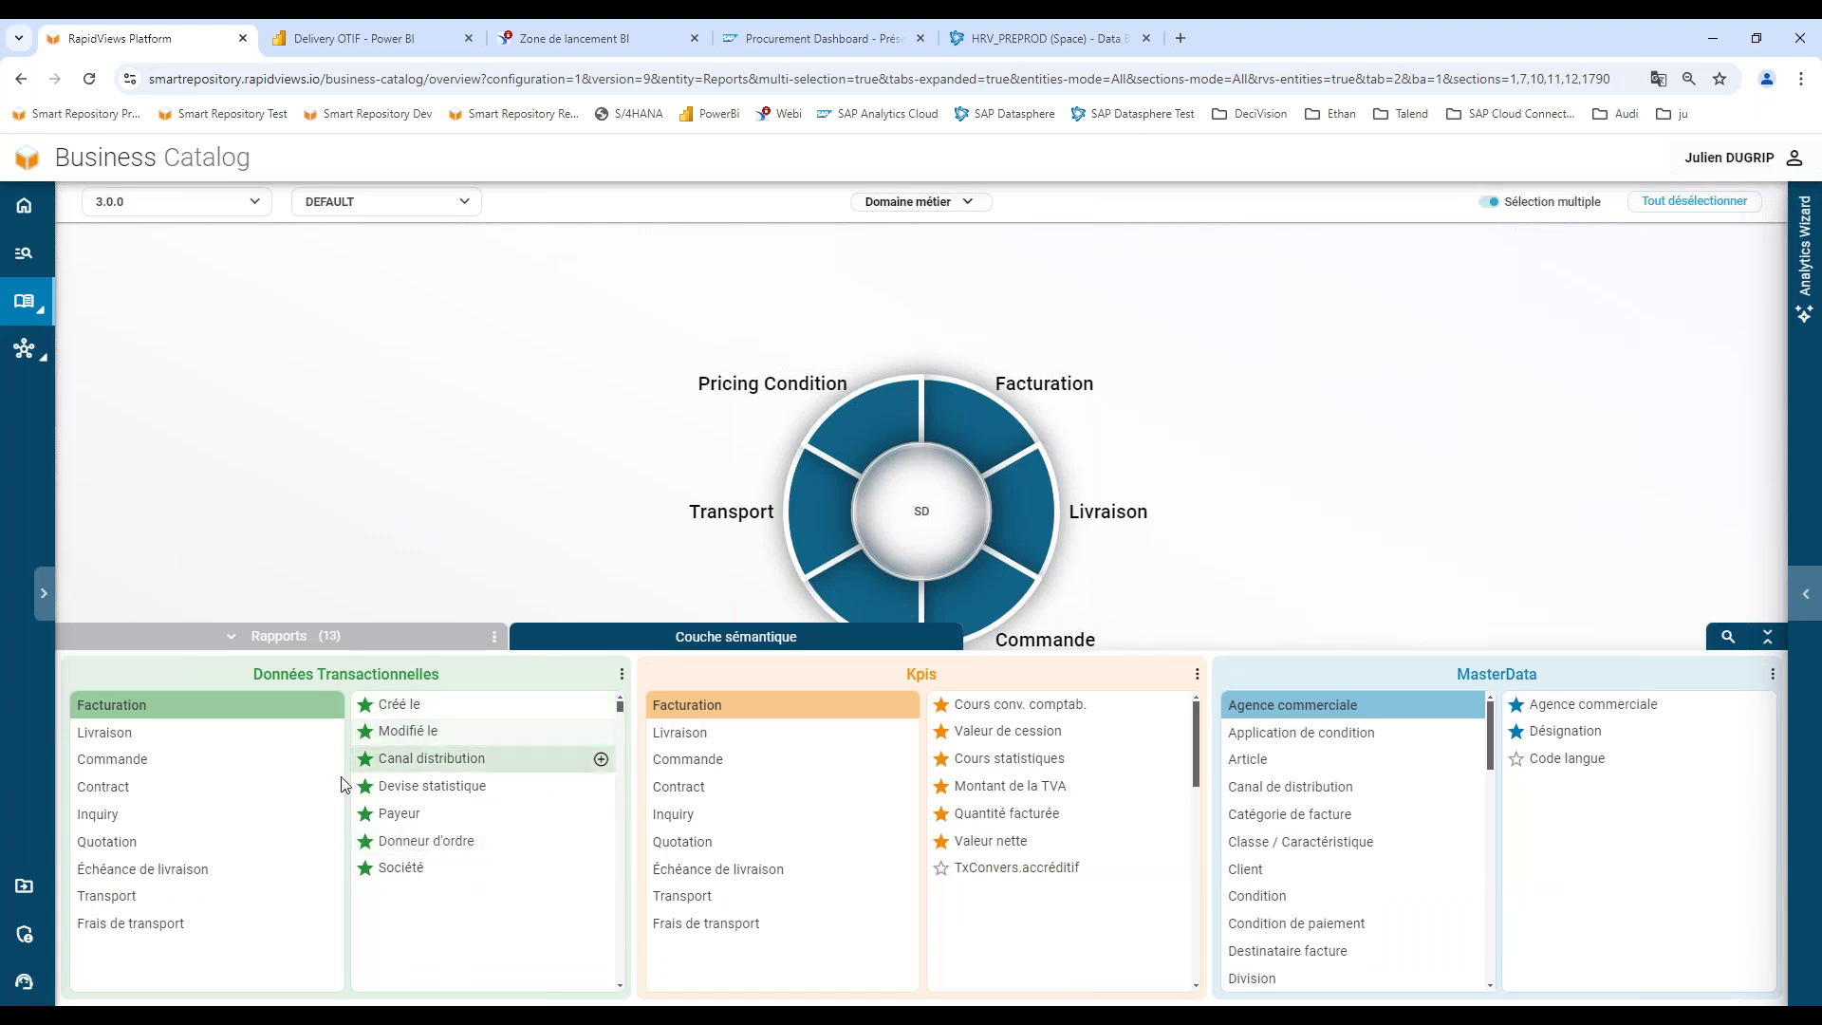
{"action": "left_click", "coordinate": [126, 737]}
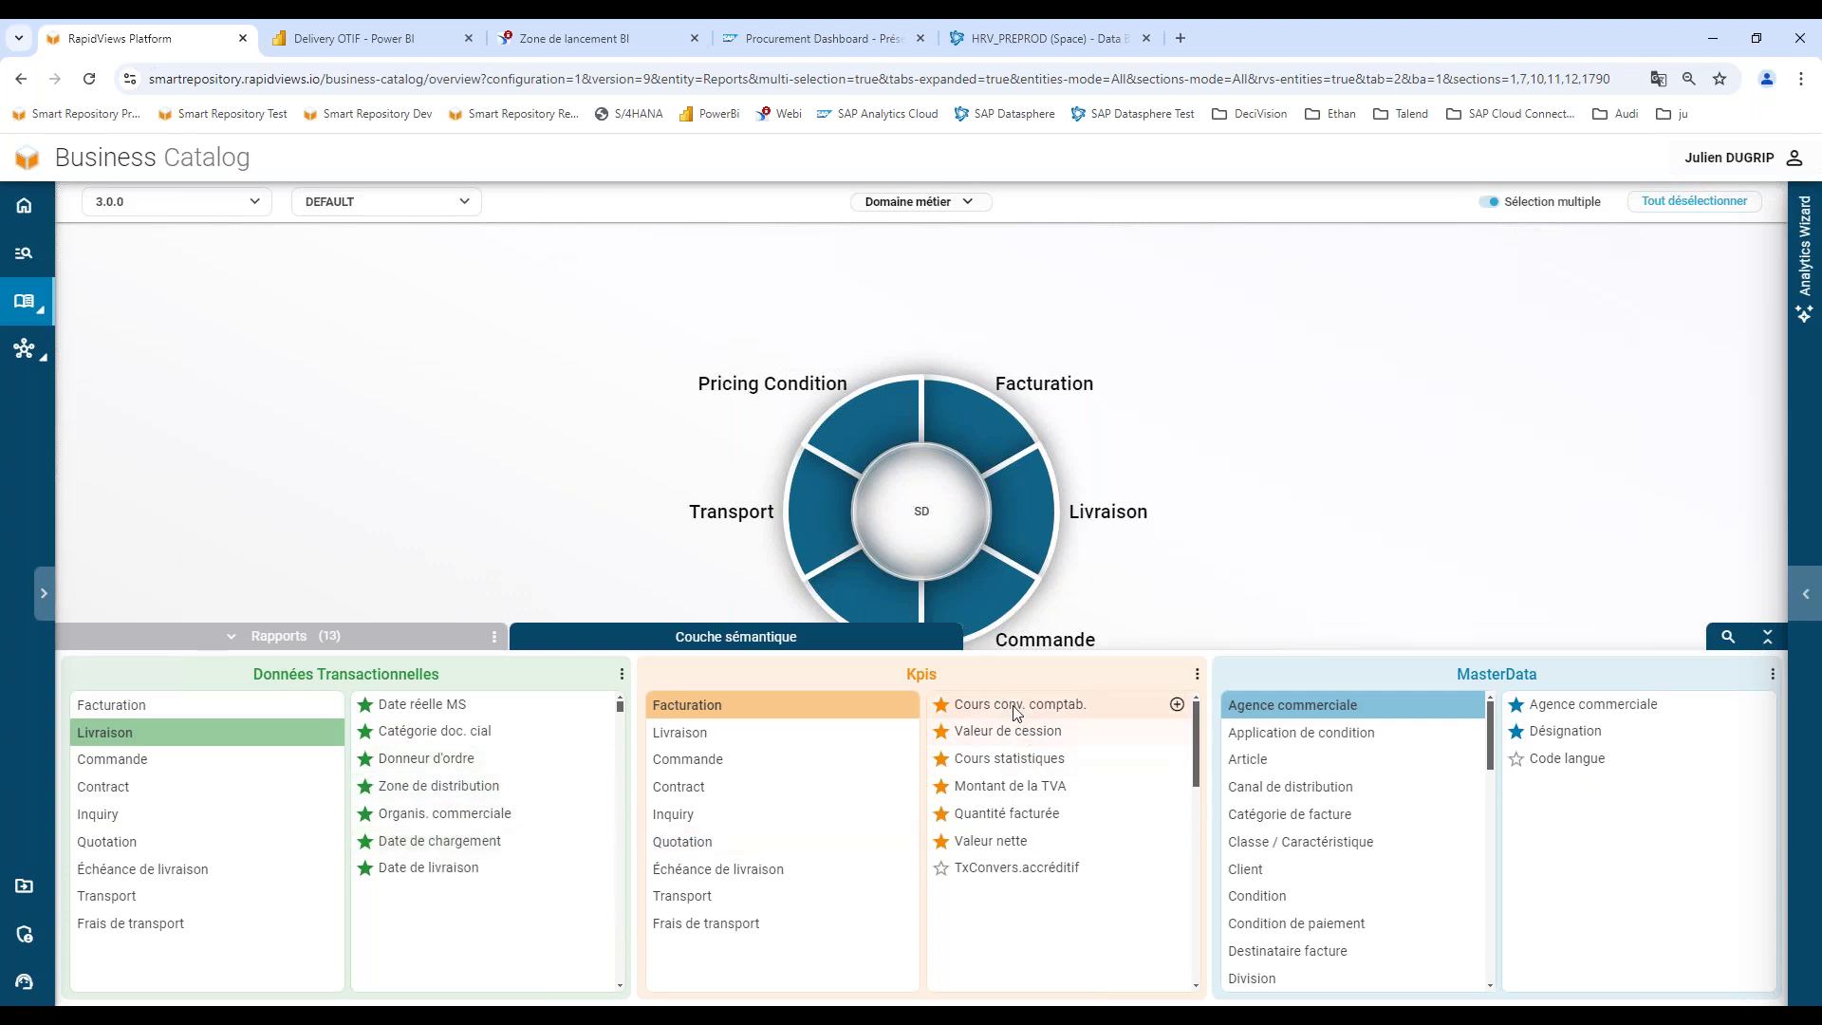
{"action": "left_click", "coordinate": [768, 739]}
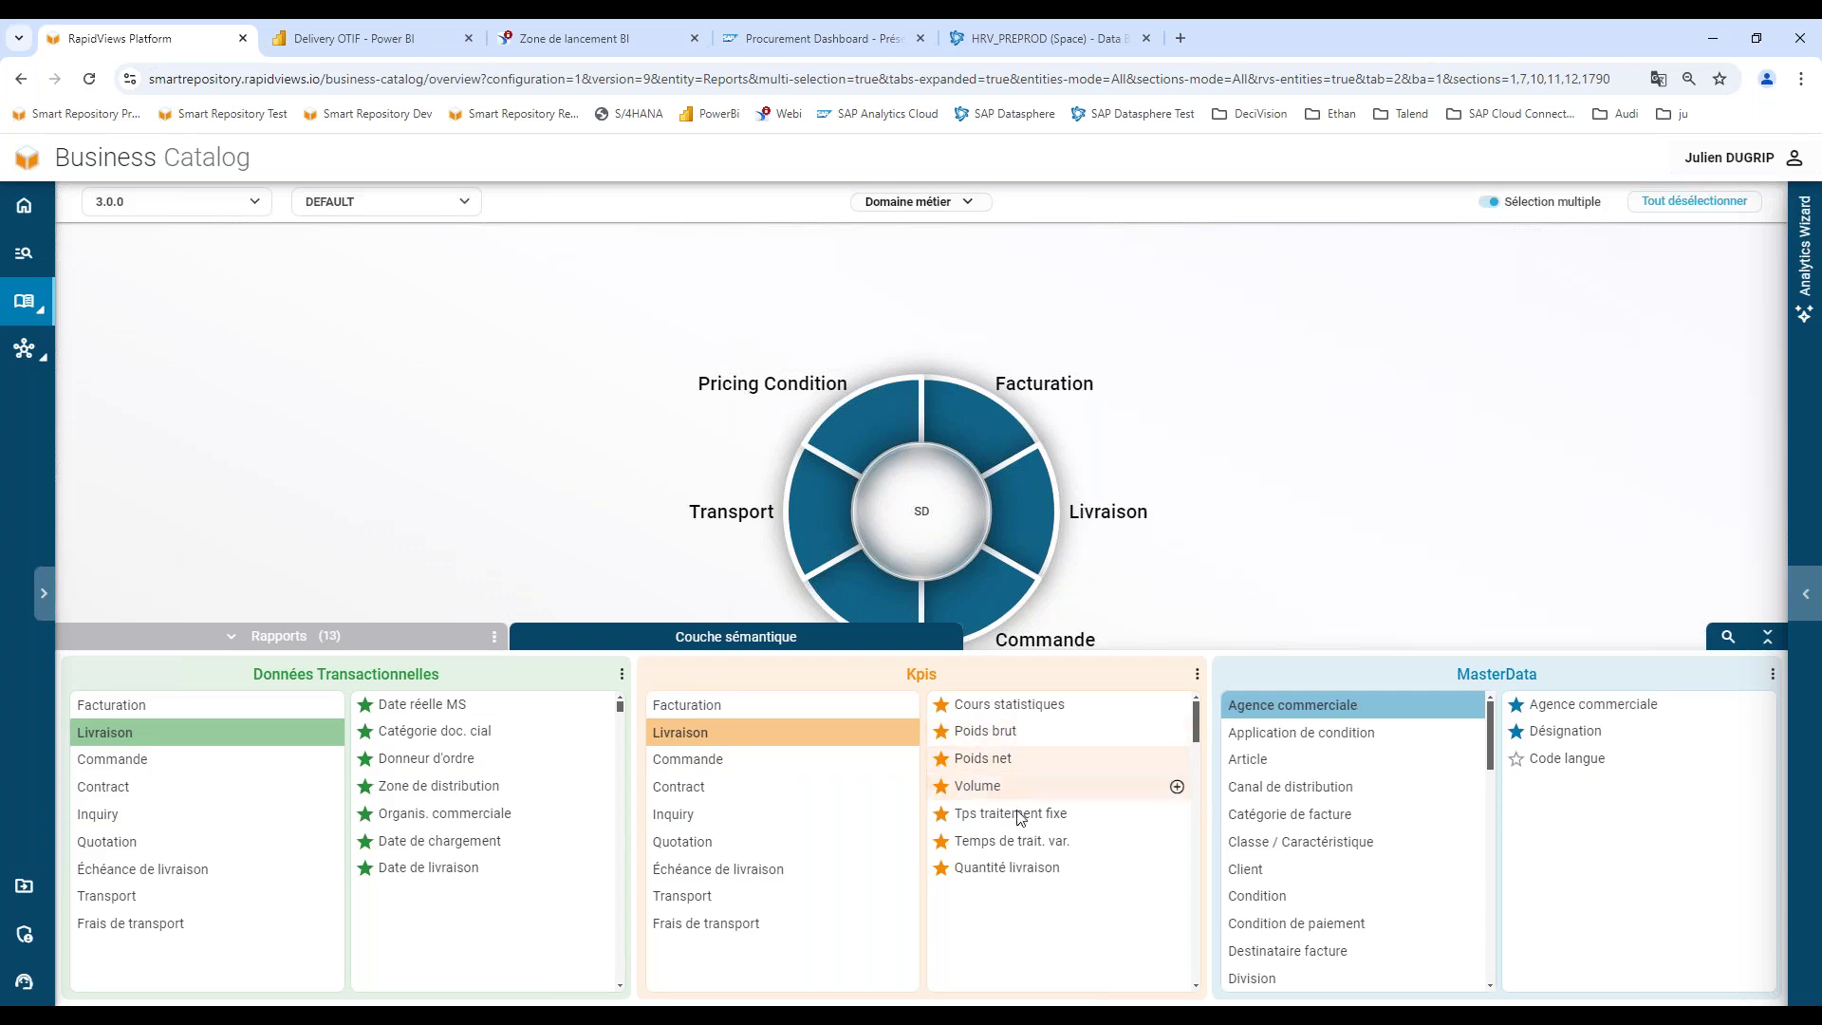
Browse the SD master data objects, listing the fields of Canal de distribution and Client.
{"action": "left_click", "coordinate": [1276, 760]}
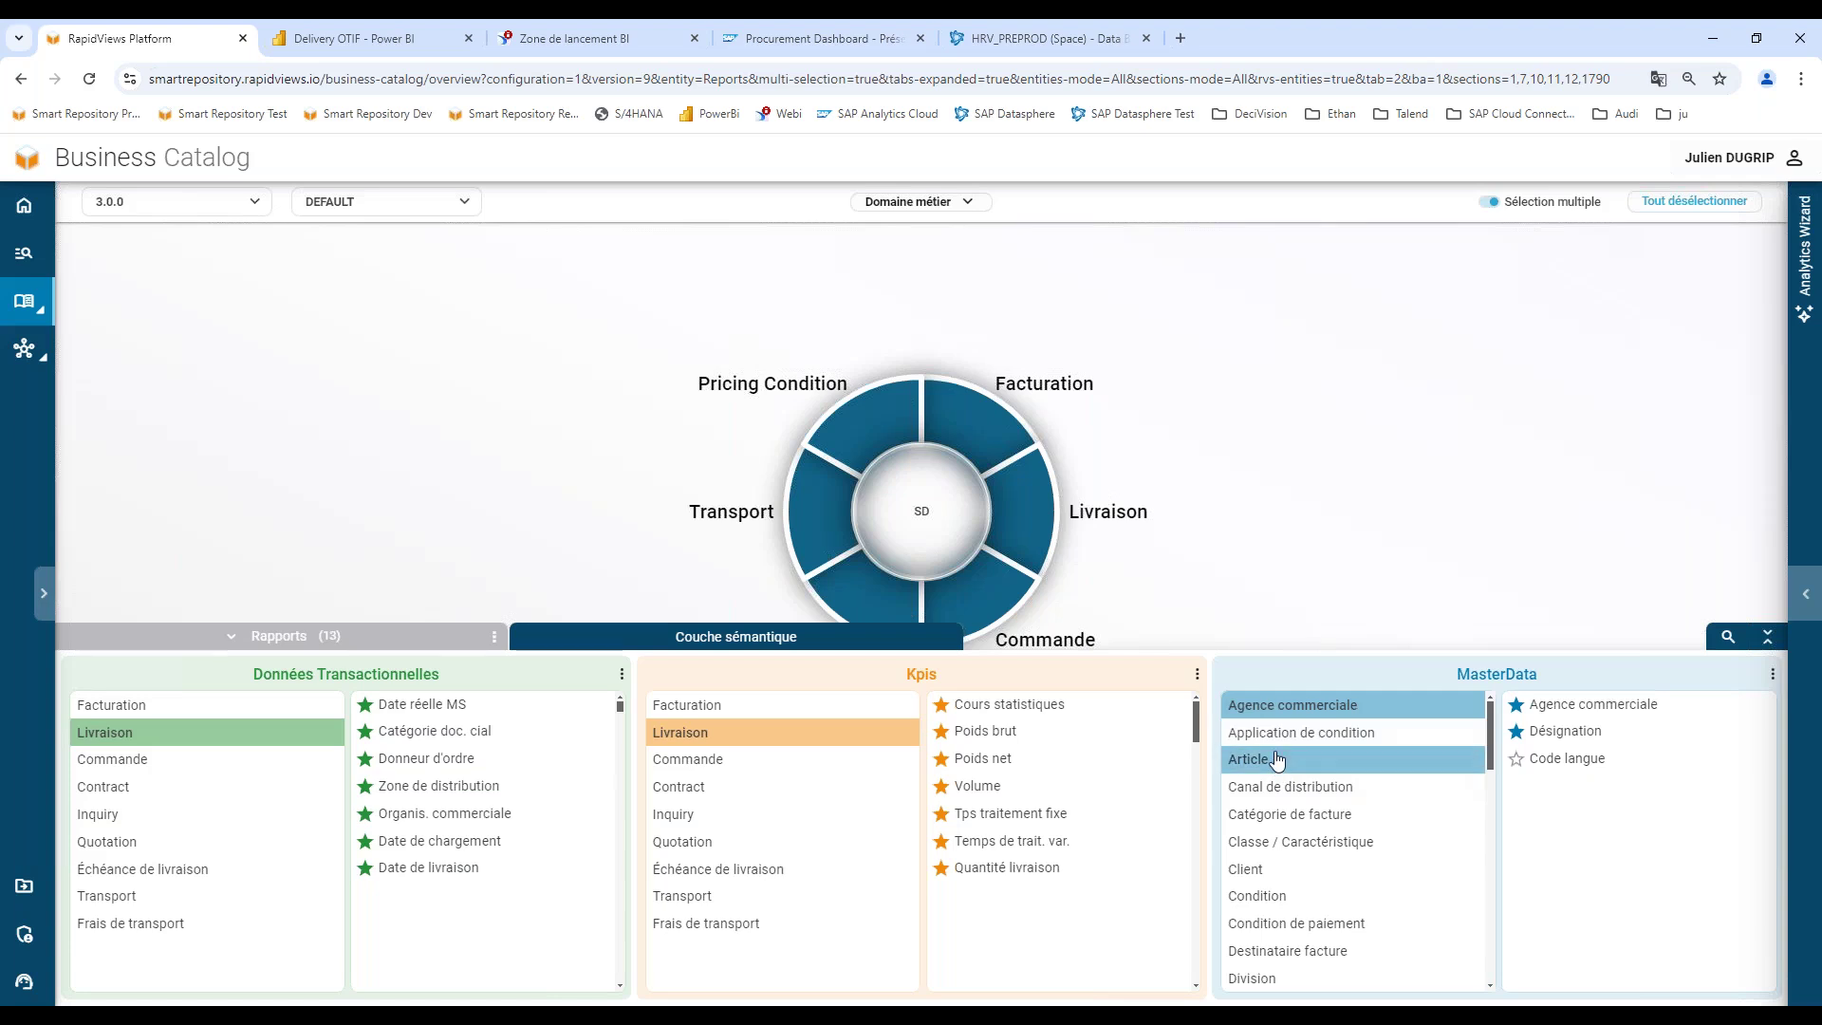
{"action": "left_click", "coordinate": [1276, 759]}
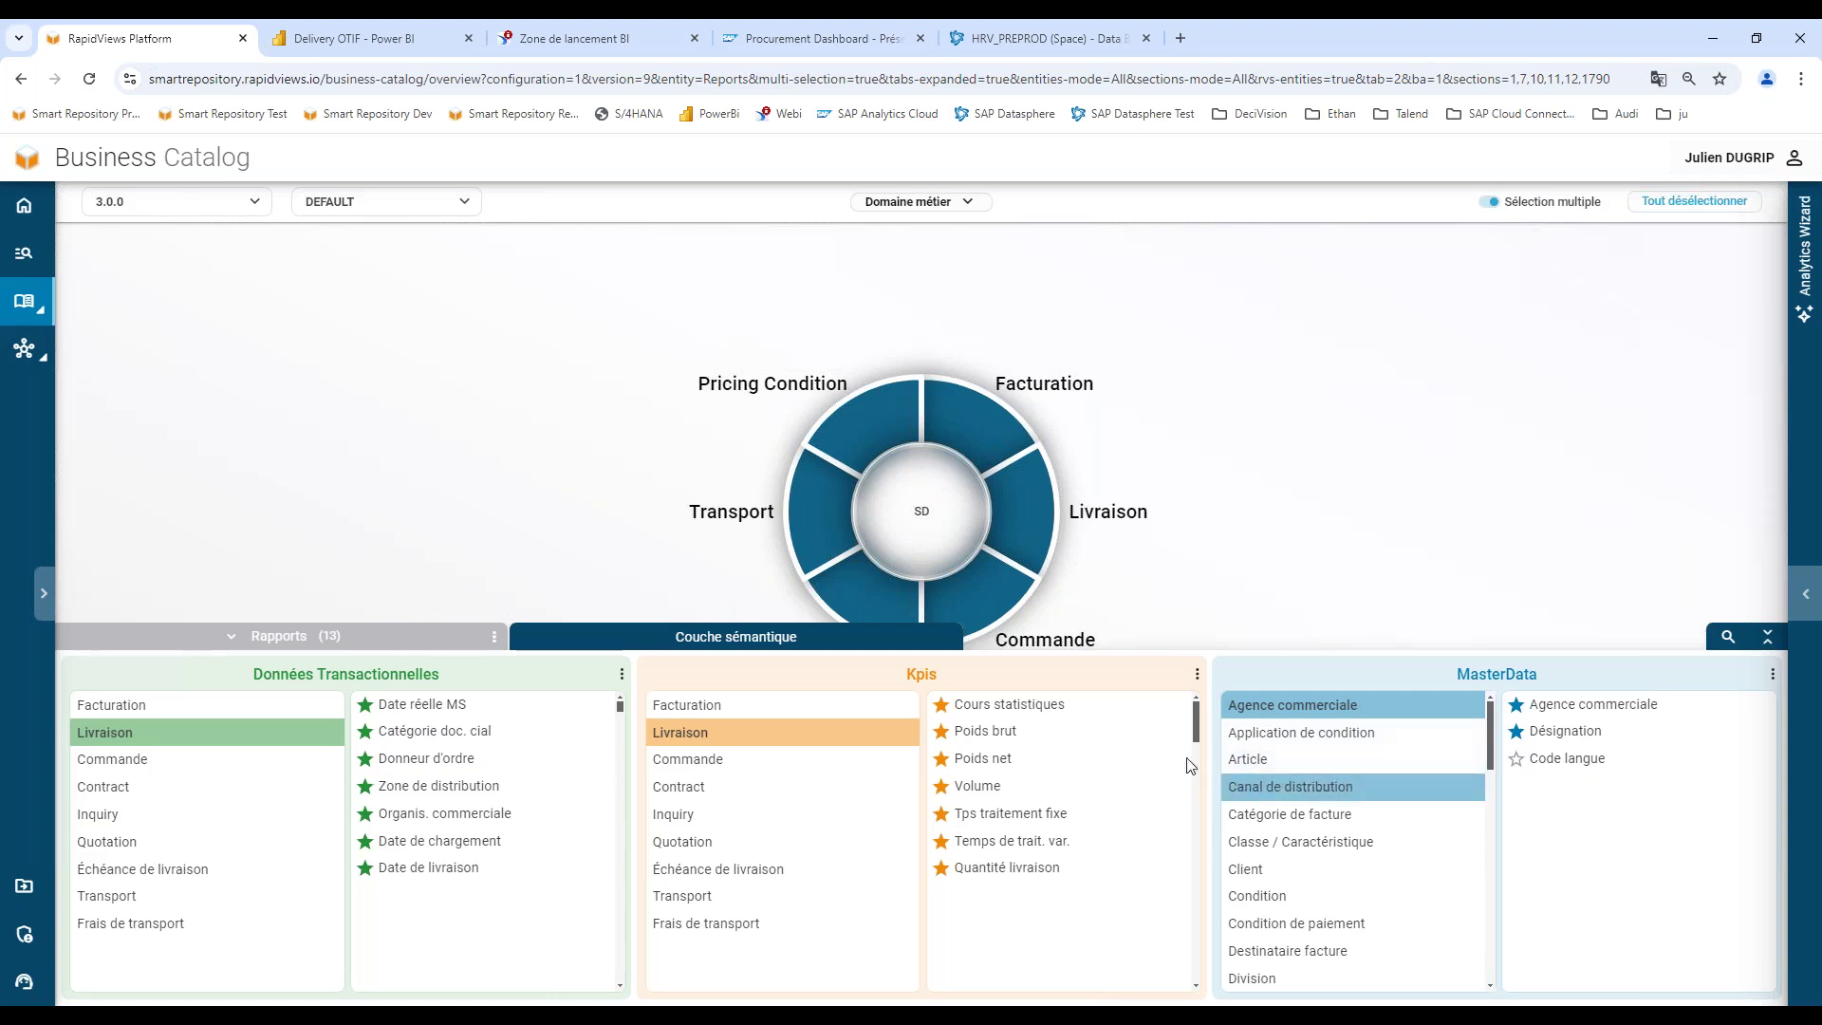
{"action": "left_click", "coordinate": [1249, 760]}
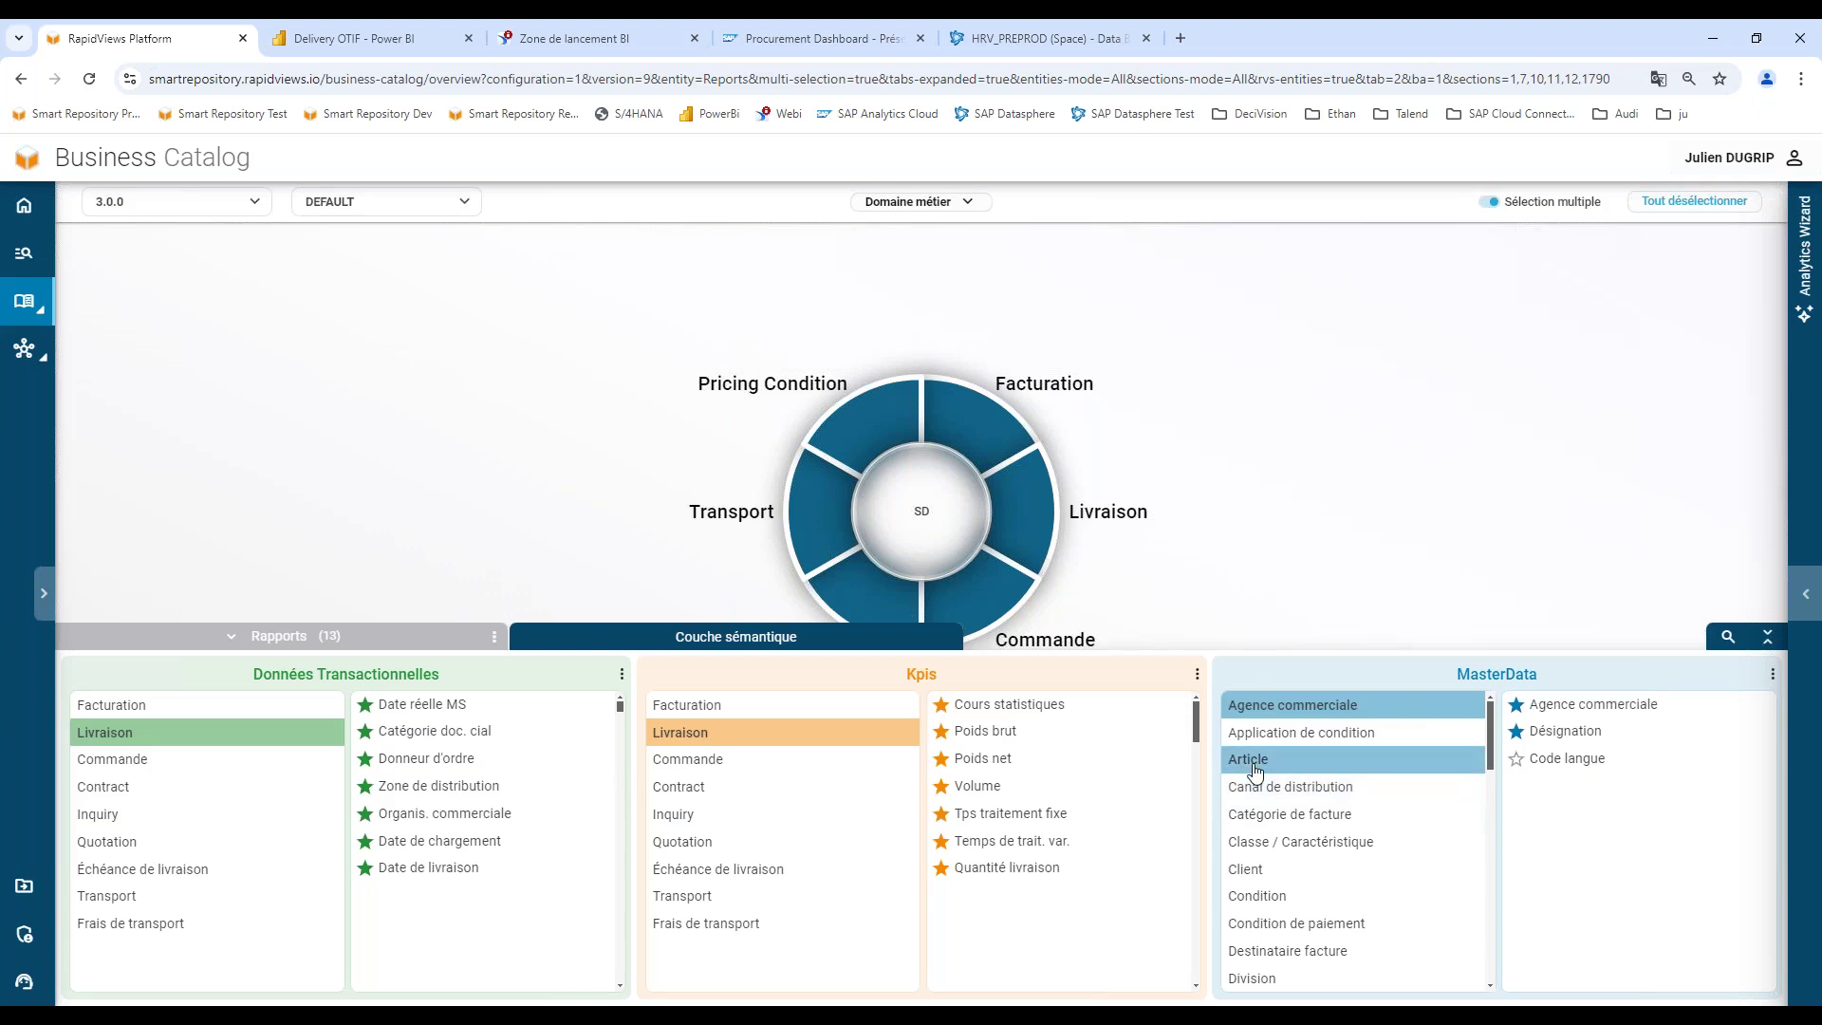
{"action": "left_click", "coordinate": [1304, 788]}
{"action": "left_click", "coordinate": [1276, 869]}
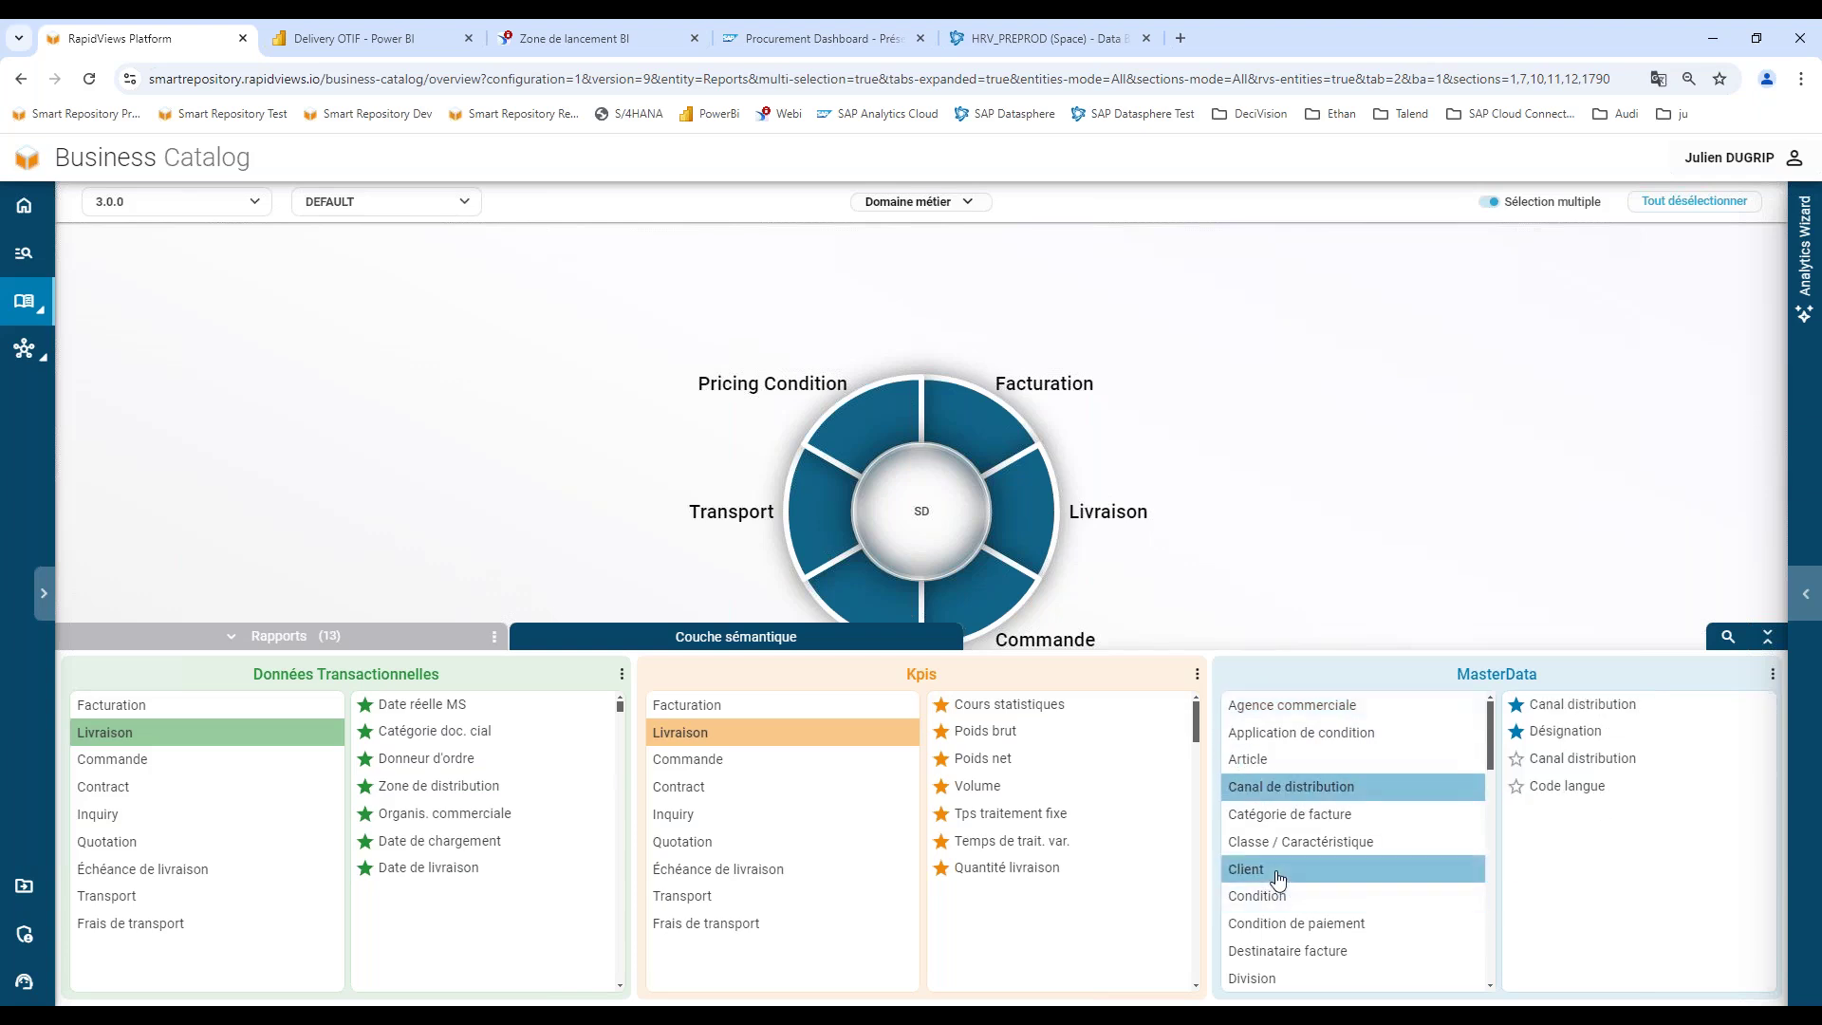
{"action": "scroll", "coordinate": [1277, 870], "scroll_direction": "down", "scroll_amount": 2}
{"action": "left_click", "coordinate": [1297, 848]}
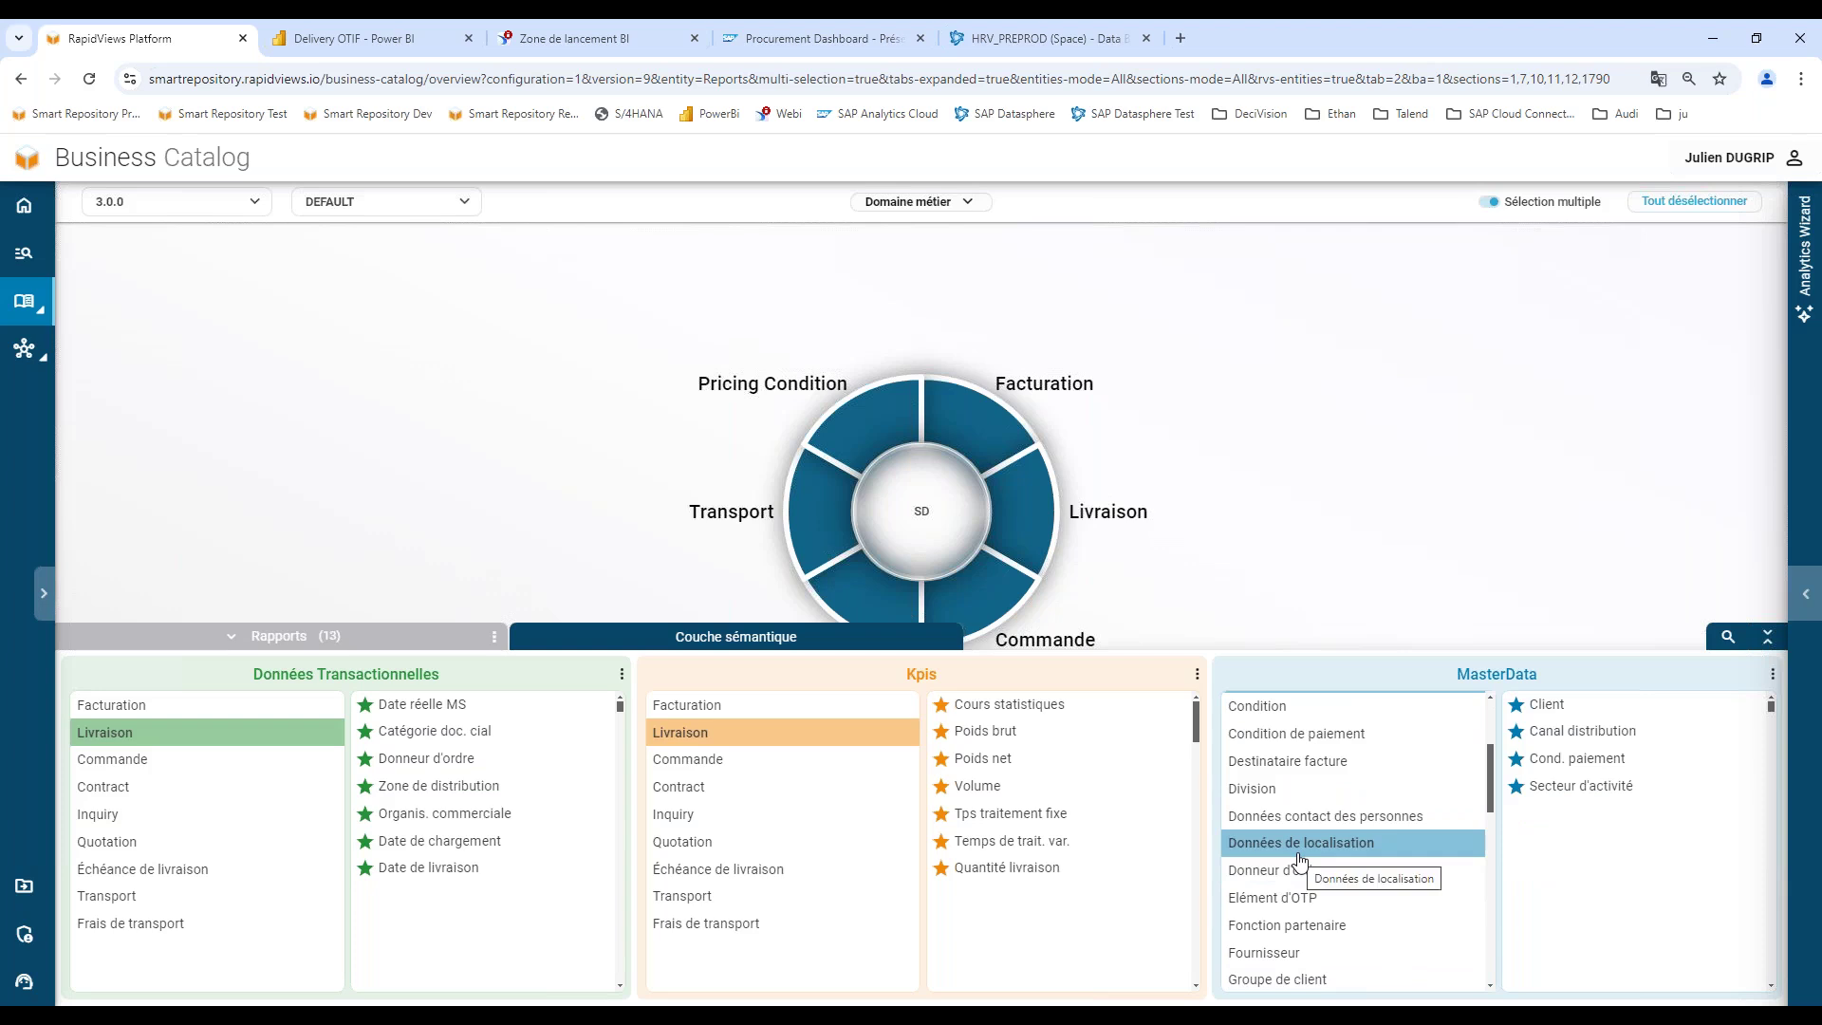
{"action": "scroll", "coordinate": [1301, 860], "scroll_direction": "up", "scroll_amount": 2}
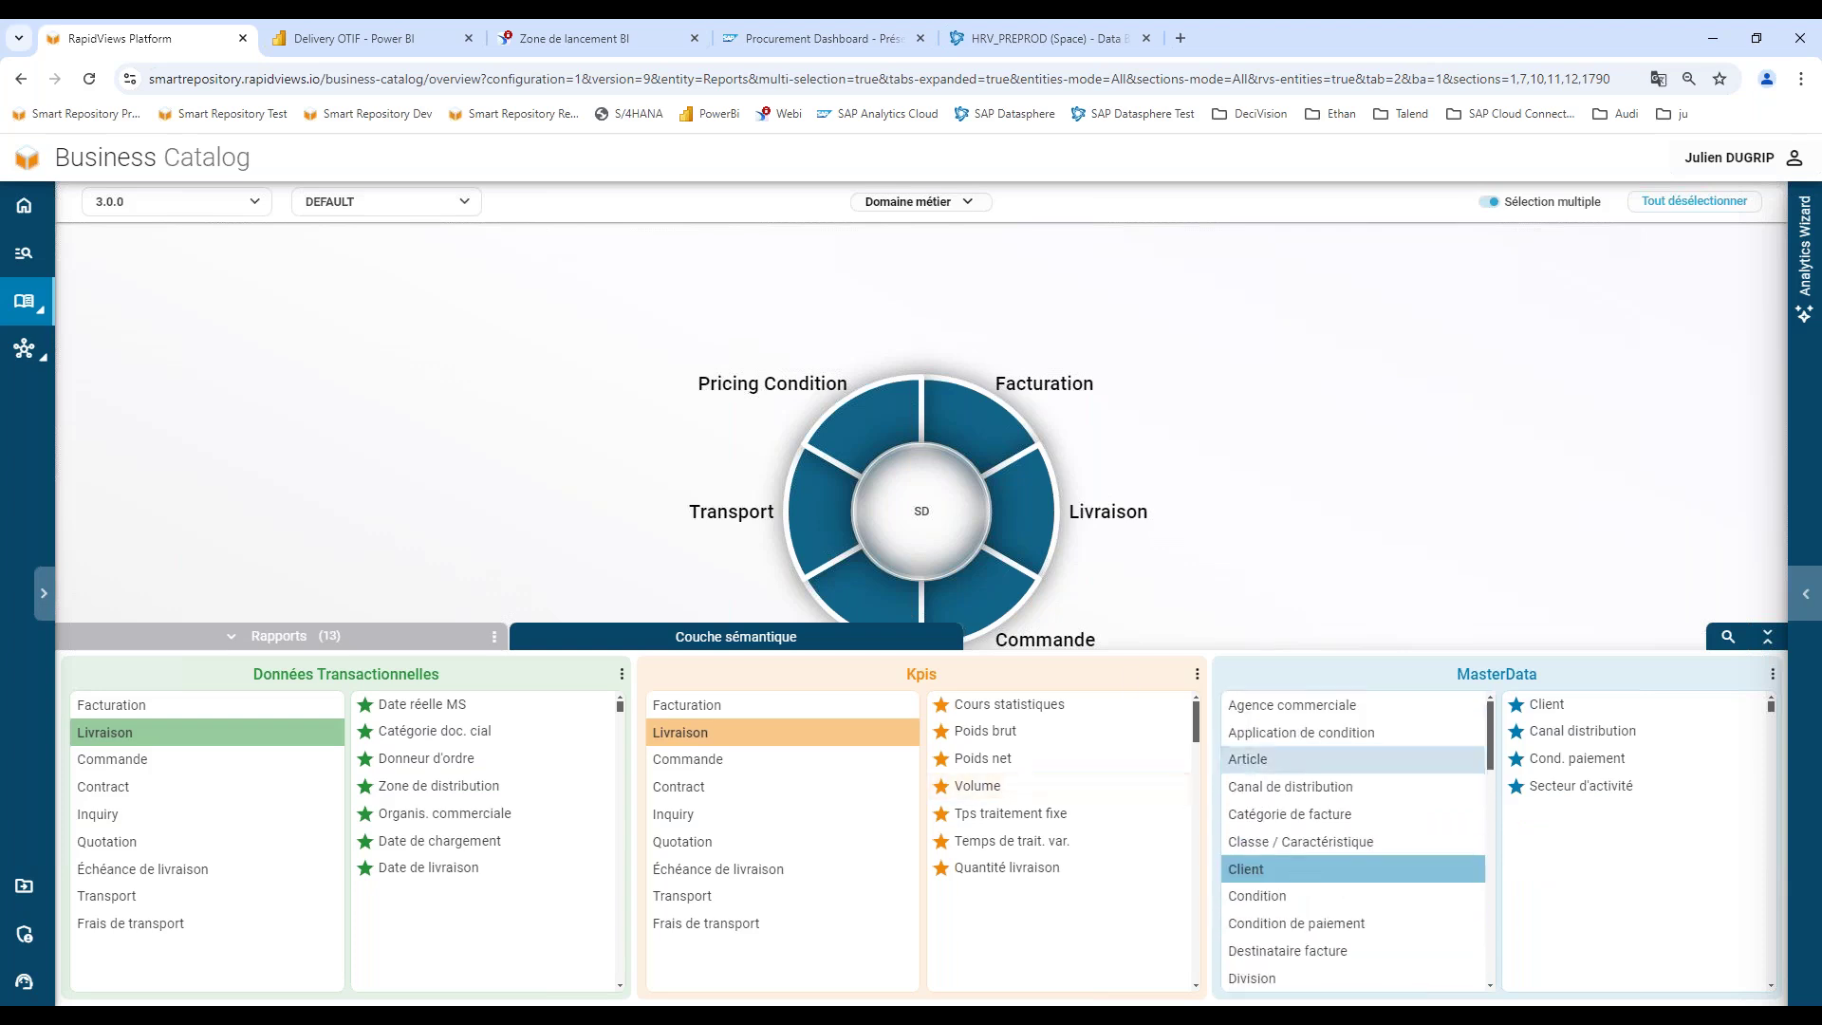
Return to the SD reports in the reduced view and open the OTIF de livraison report's information page.
{"action": "left_click", "coordinate": [278, 645]}
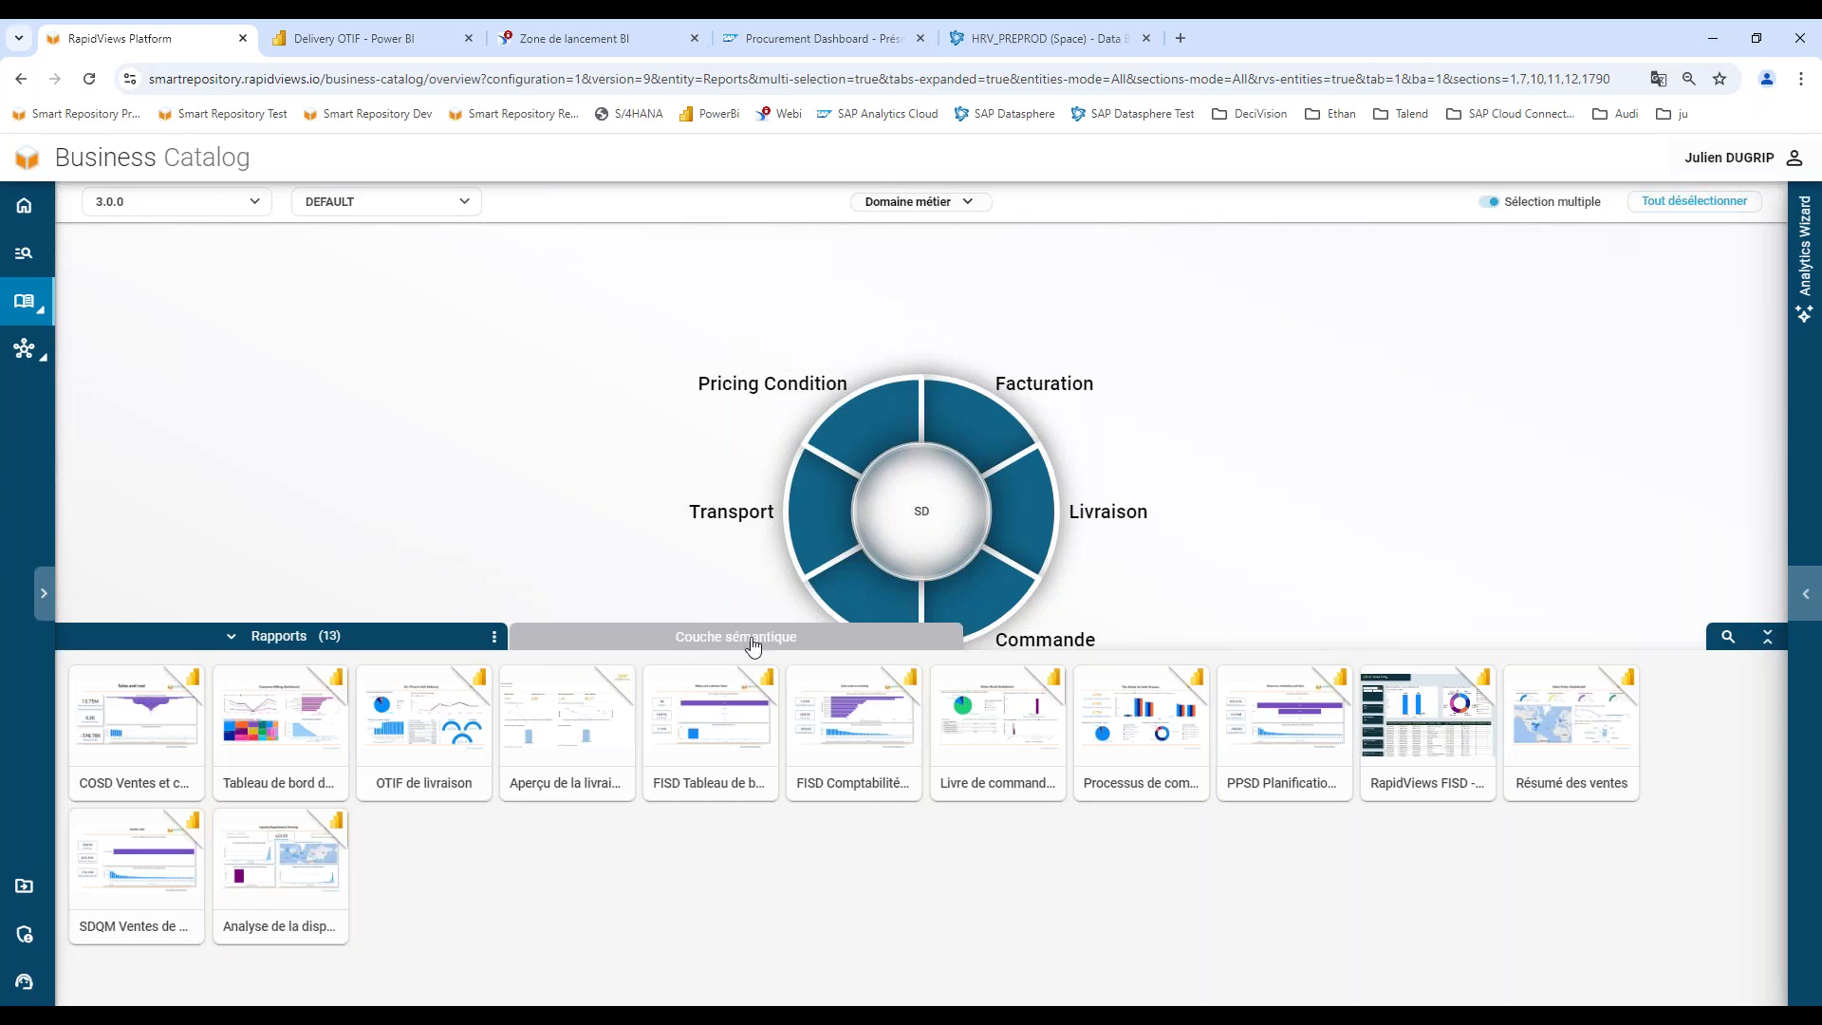
{"action": "left_click", "coordinate": [1766, 638]}
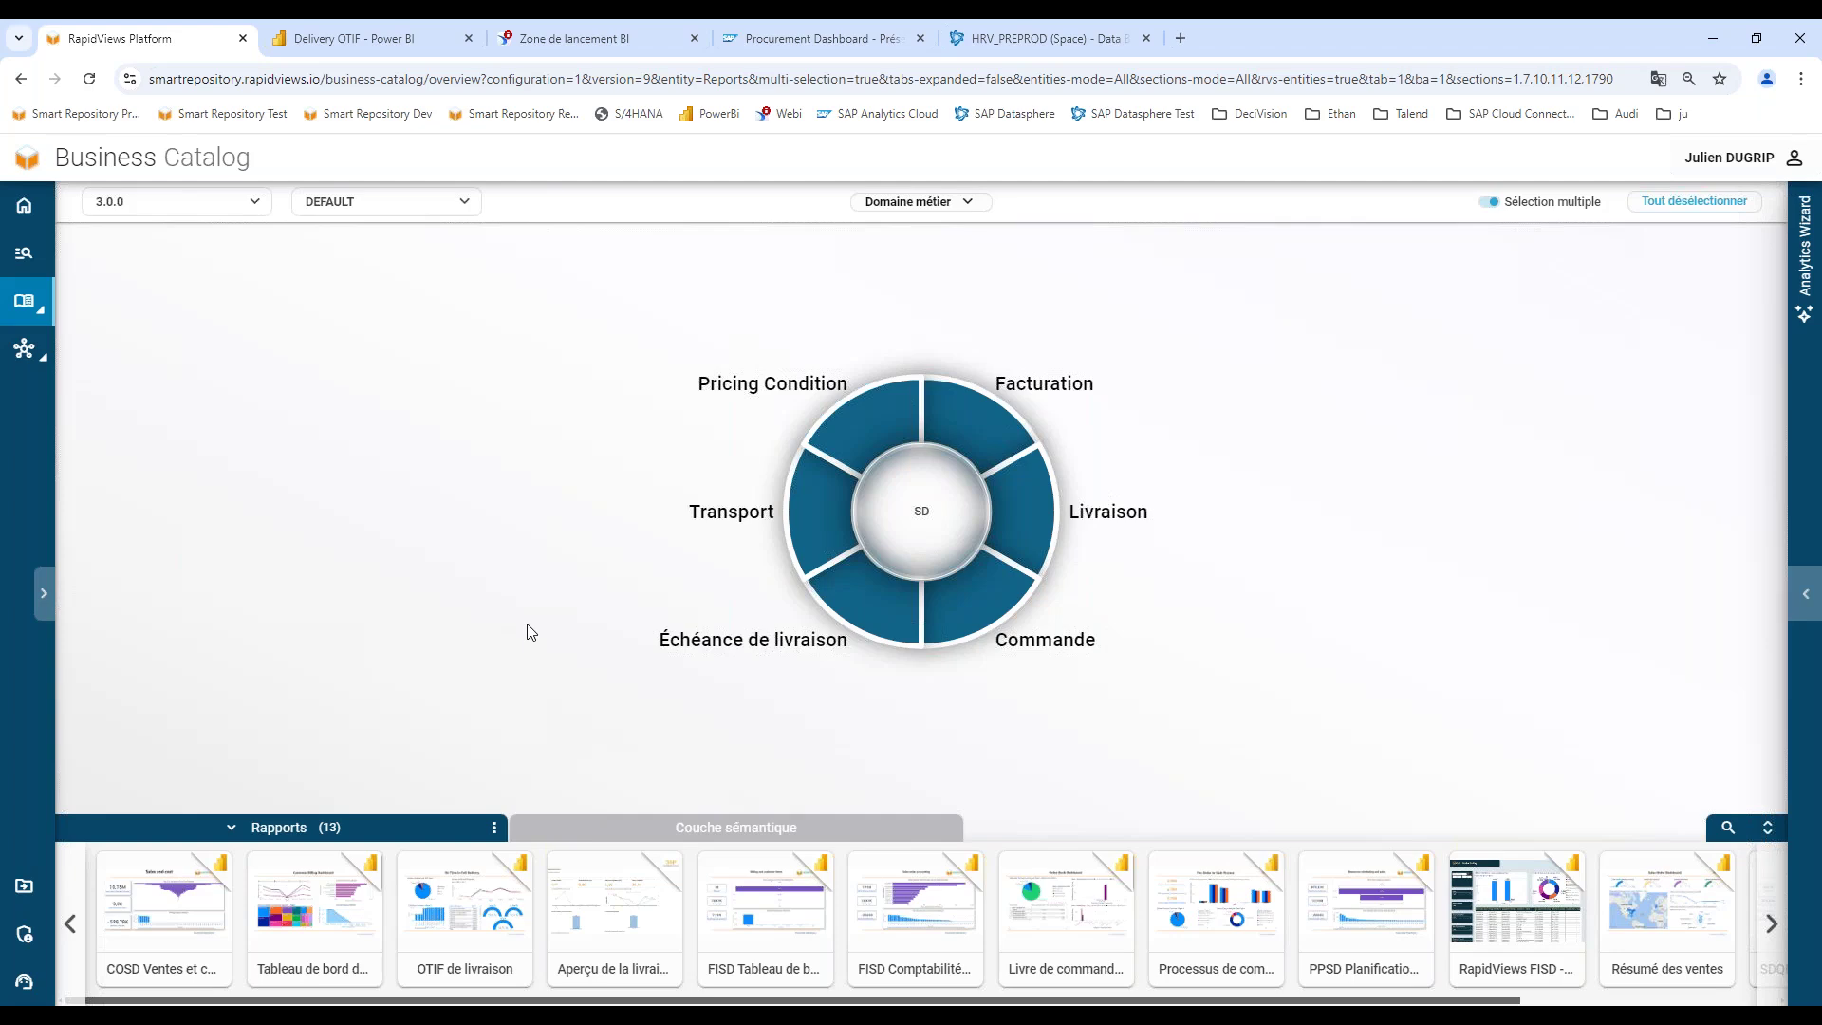
{"action": "left_click", "coordinate": [465, 940]}
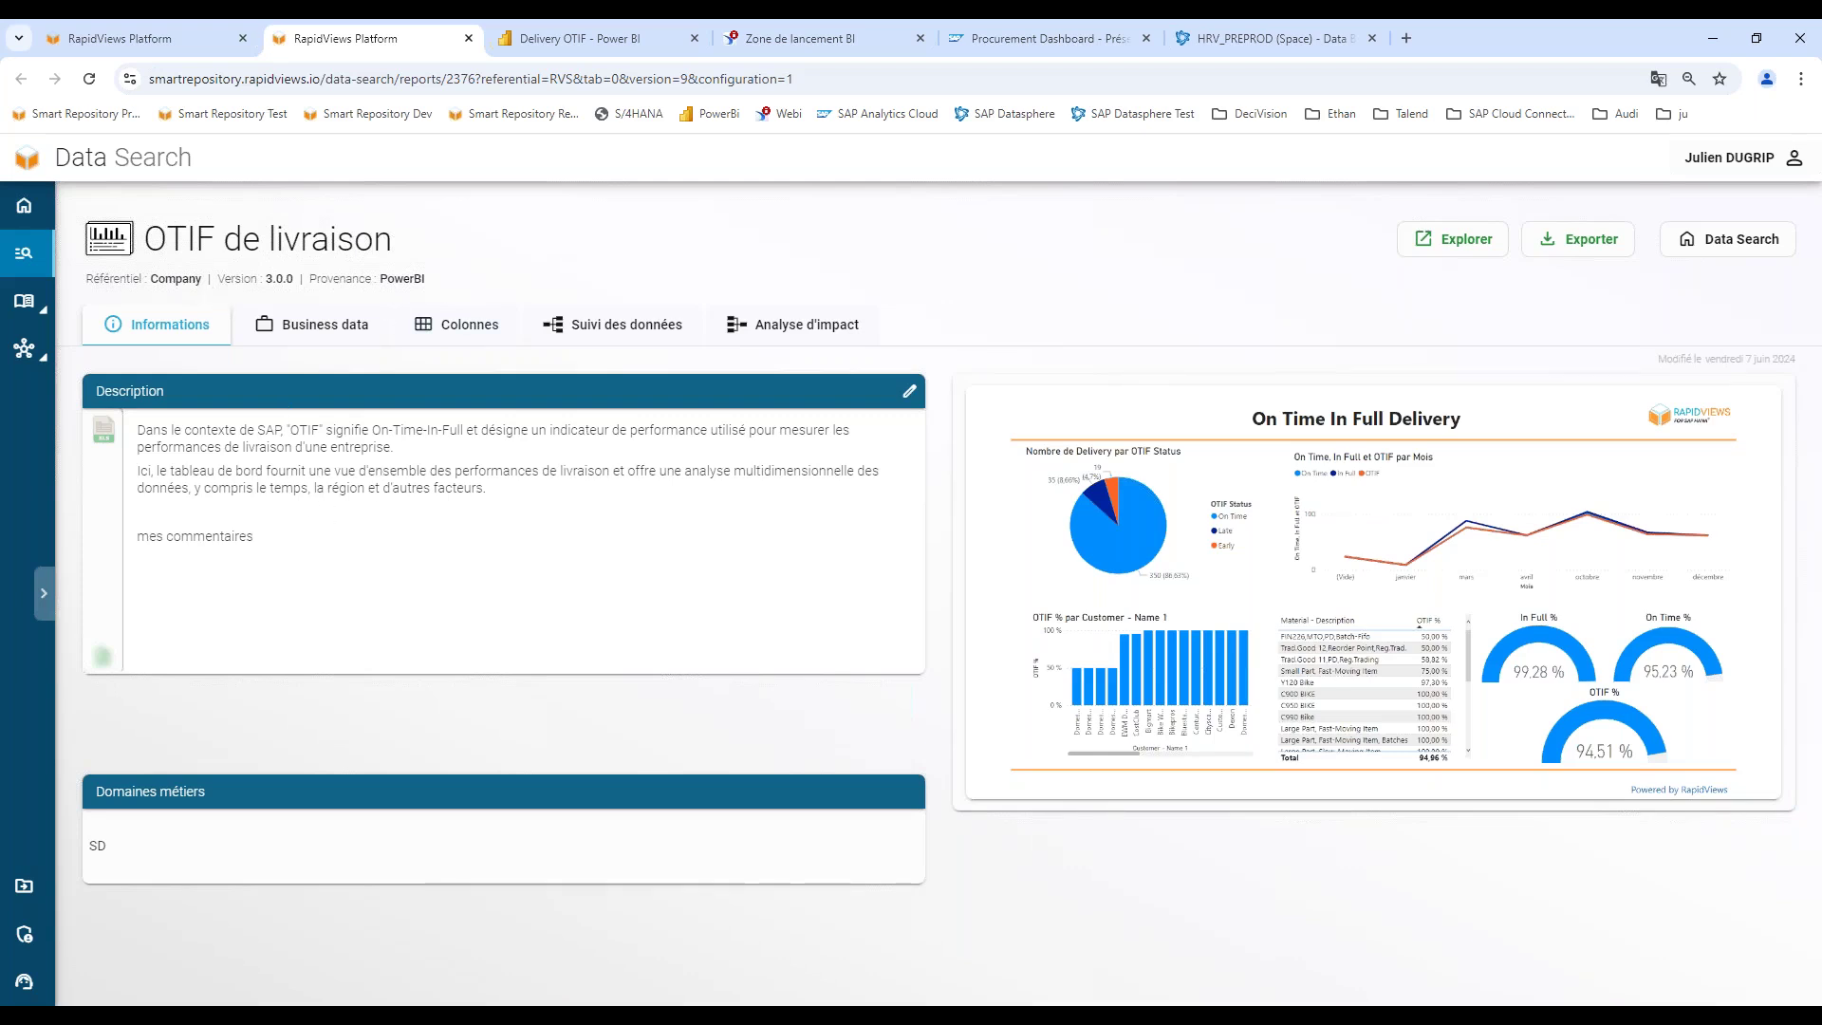
Open the OTIF de livraison report in Power BI, signing in with the consultant account.
{"action": "left_click", "coordinate": [1467, 239]}
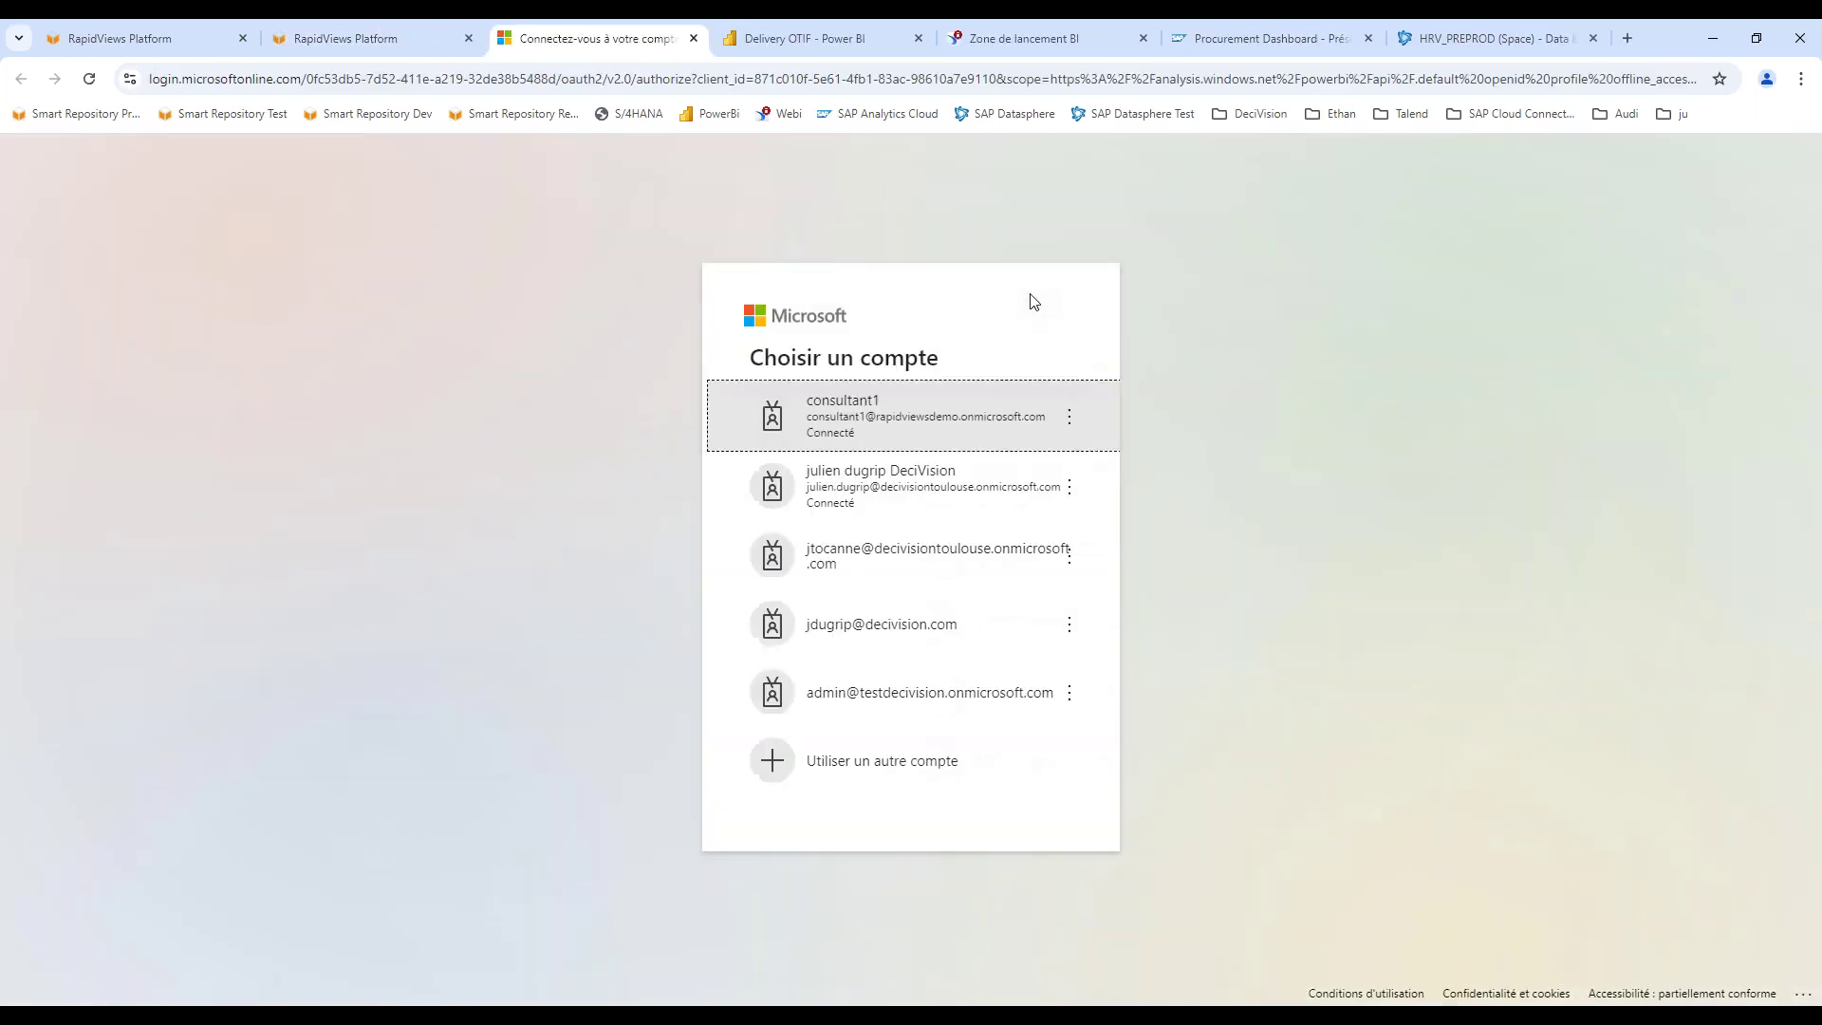
{"action": "left_click", "coordinate": [896, 410]}
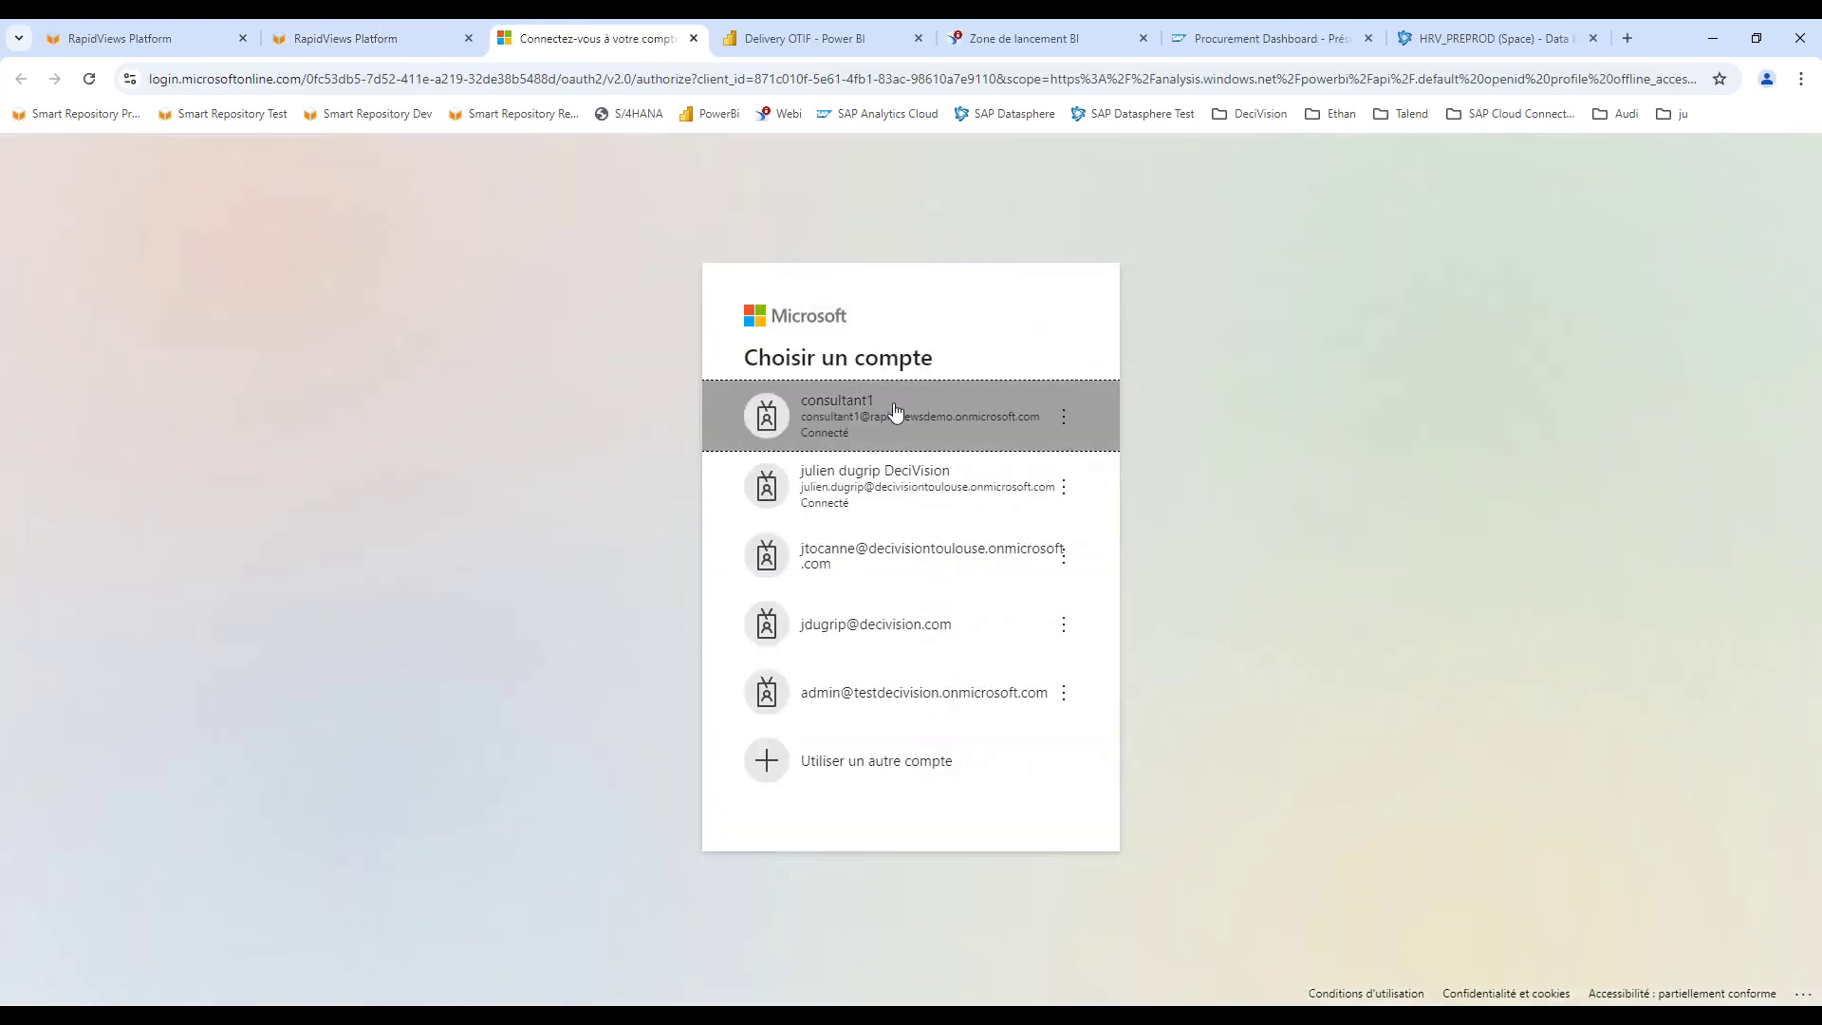
{"action": "double_click", "coordinate": [896, 410]}
{"action": "left_click", "coordinate": [553, 389]}
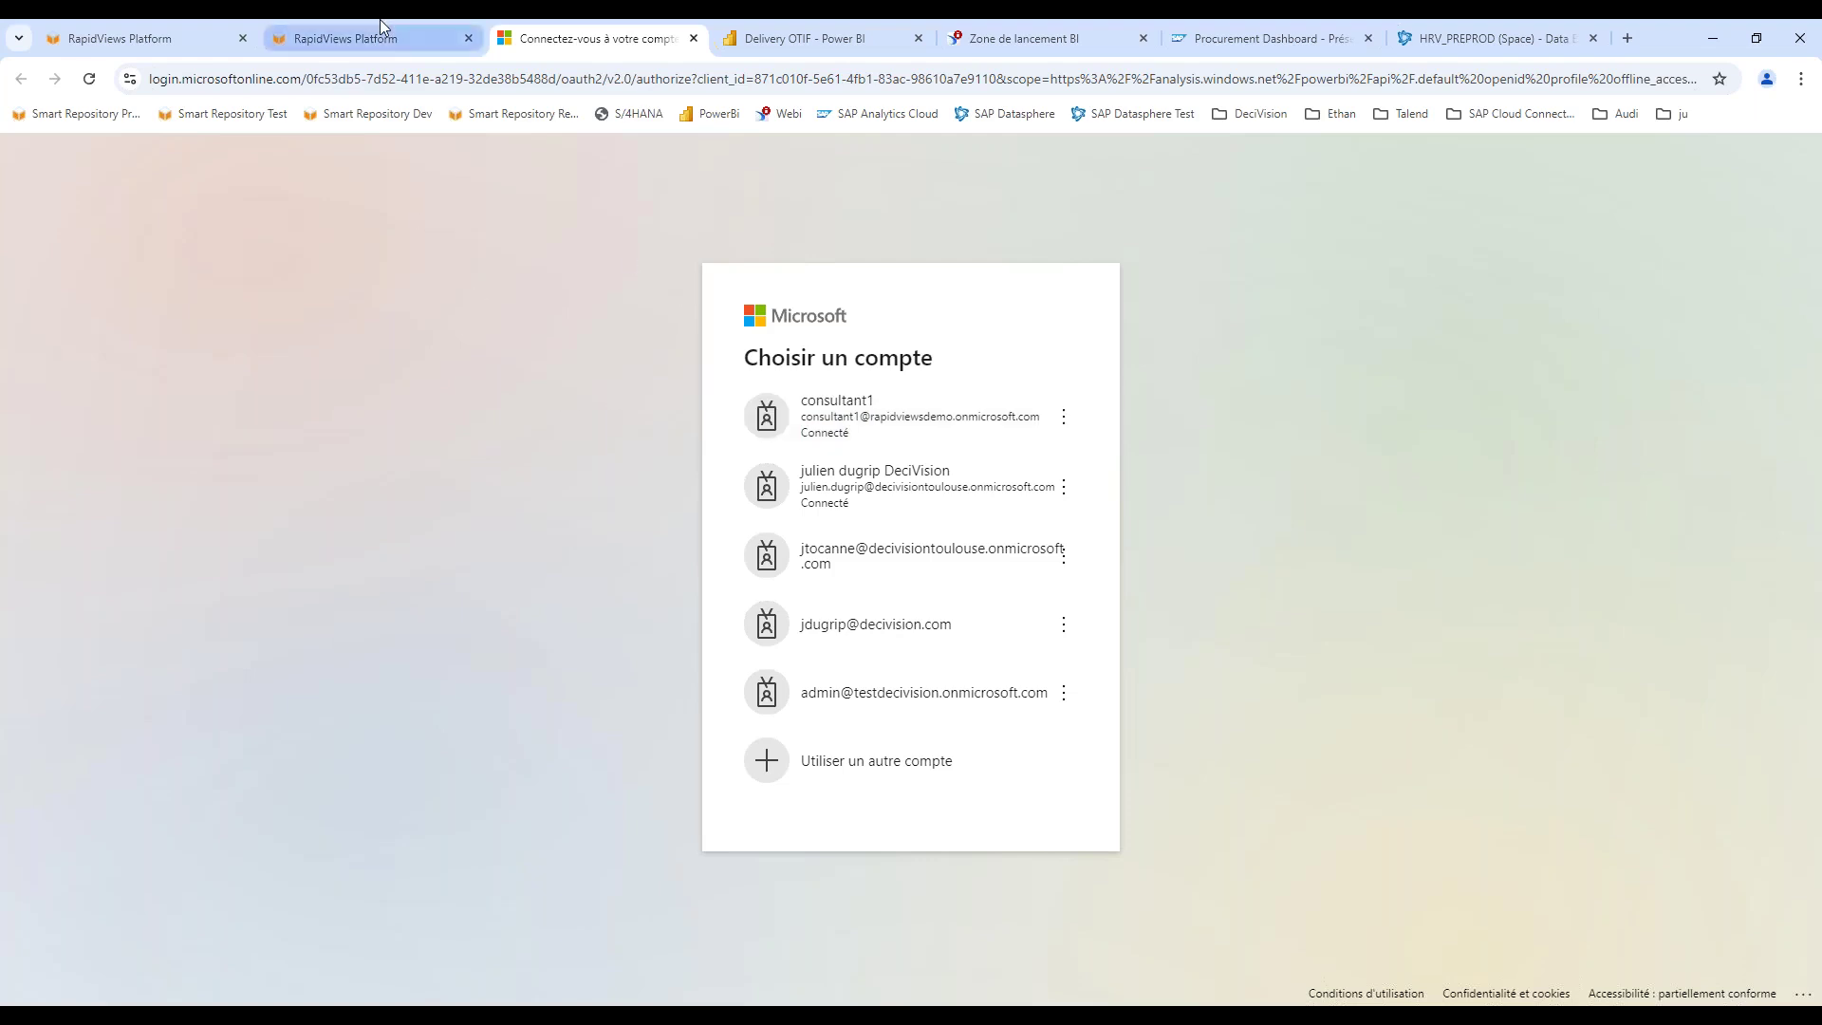
{"action": "left_click", "coordinate": [841, 422]}
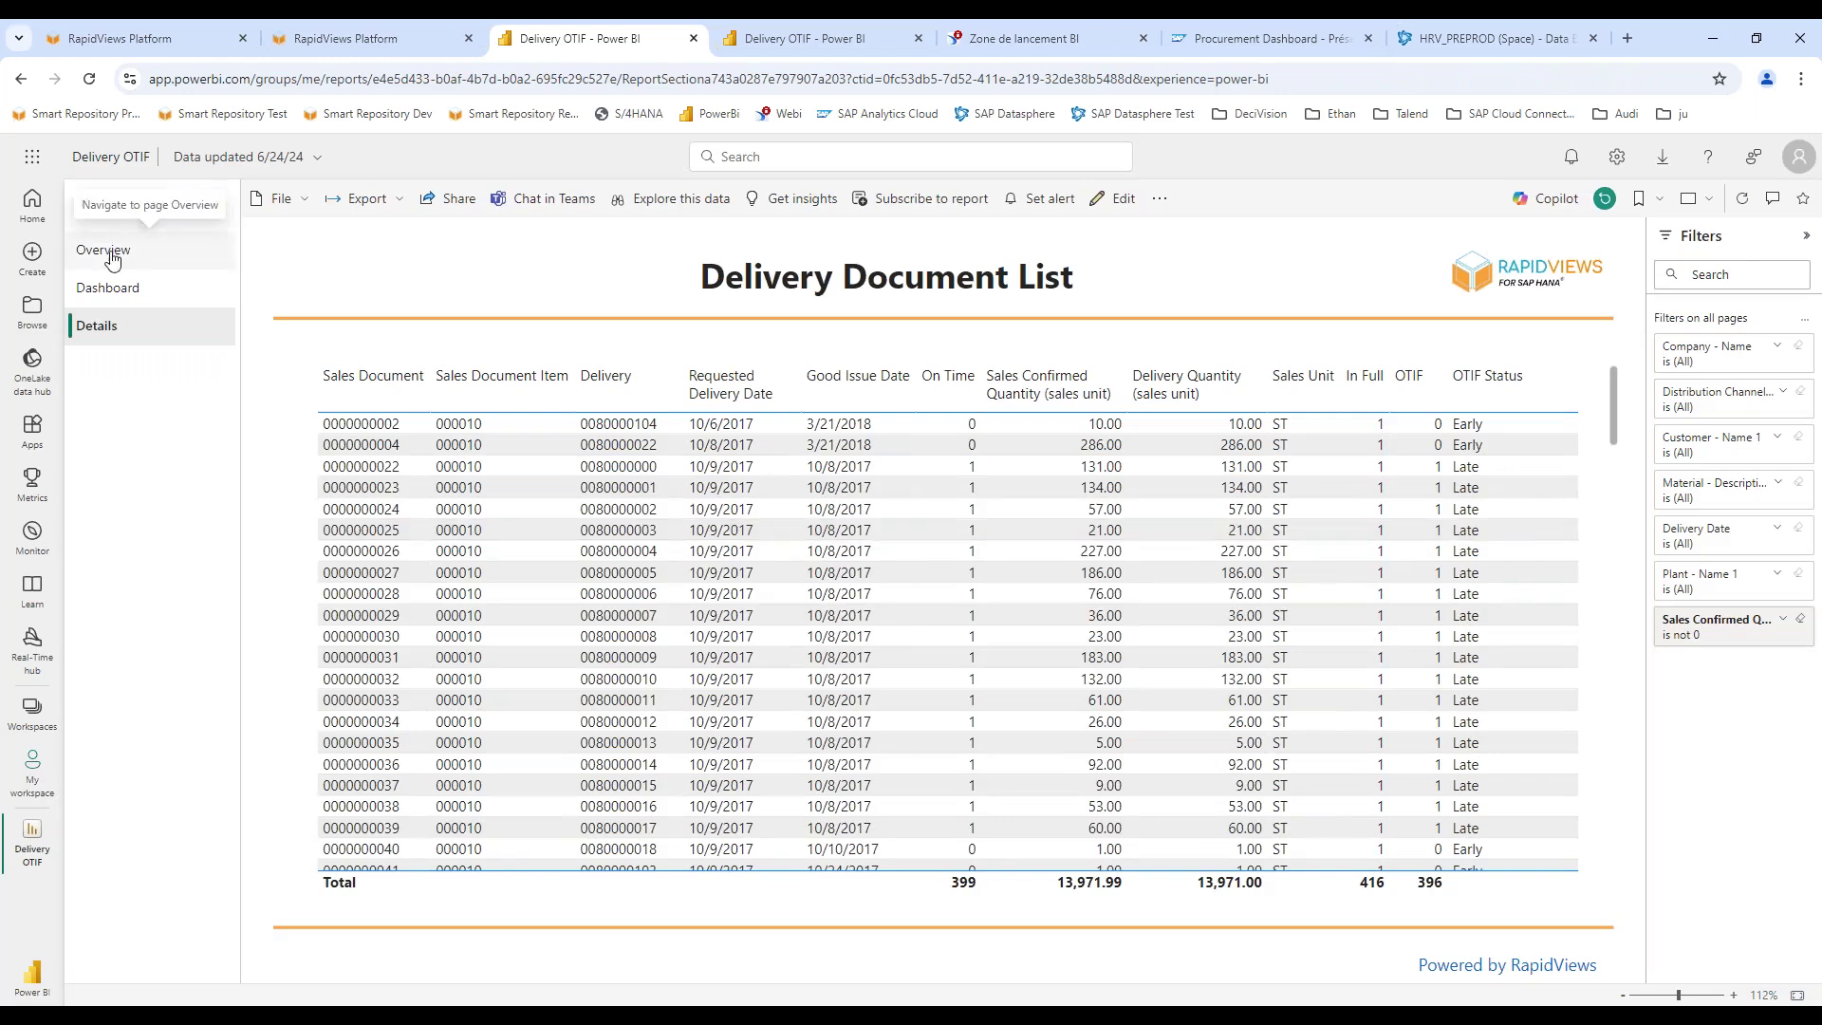
Review the Delivery OTIF report's Overview and Details pages, ending on the Overview page.
{"action": "left_click", "coordinate": [106, 250]}
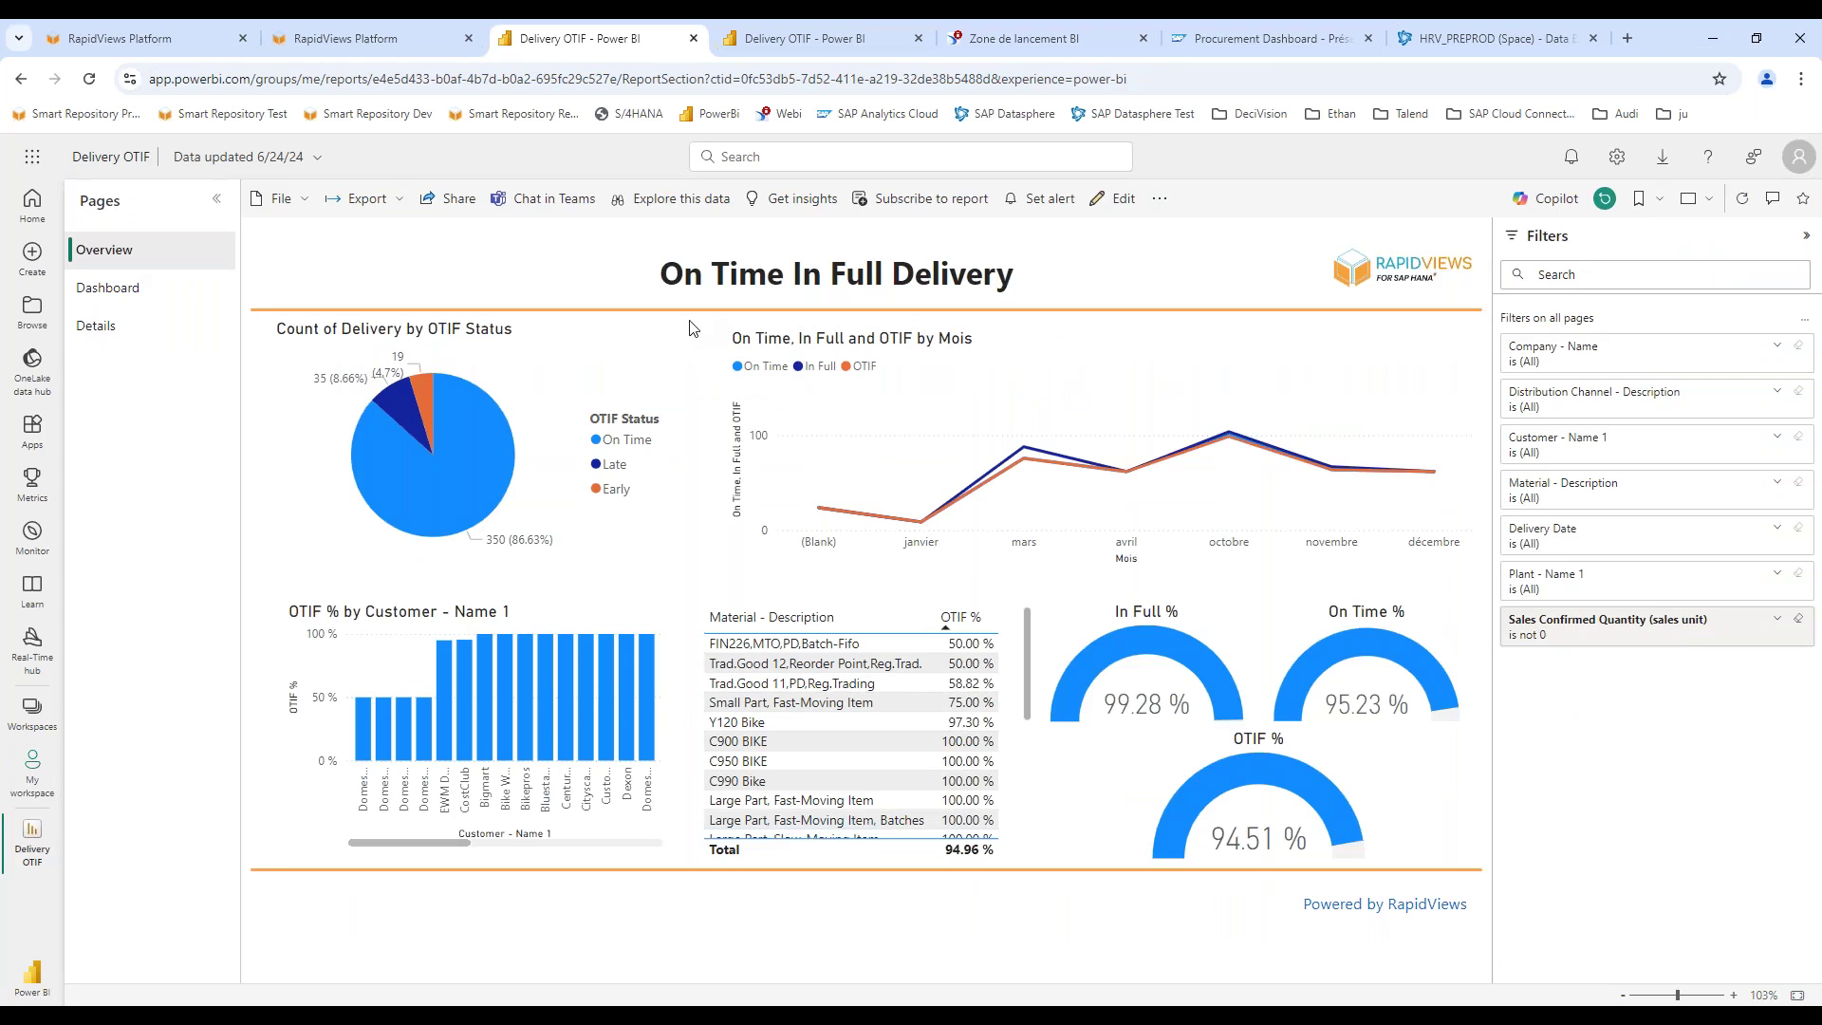
{"action": "mouse_move", "coordinate": [655, 332]}
{"action": "left_click", "coordinate": [96, 326]}
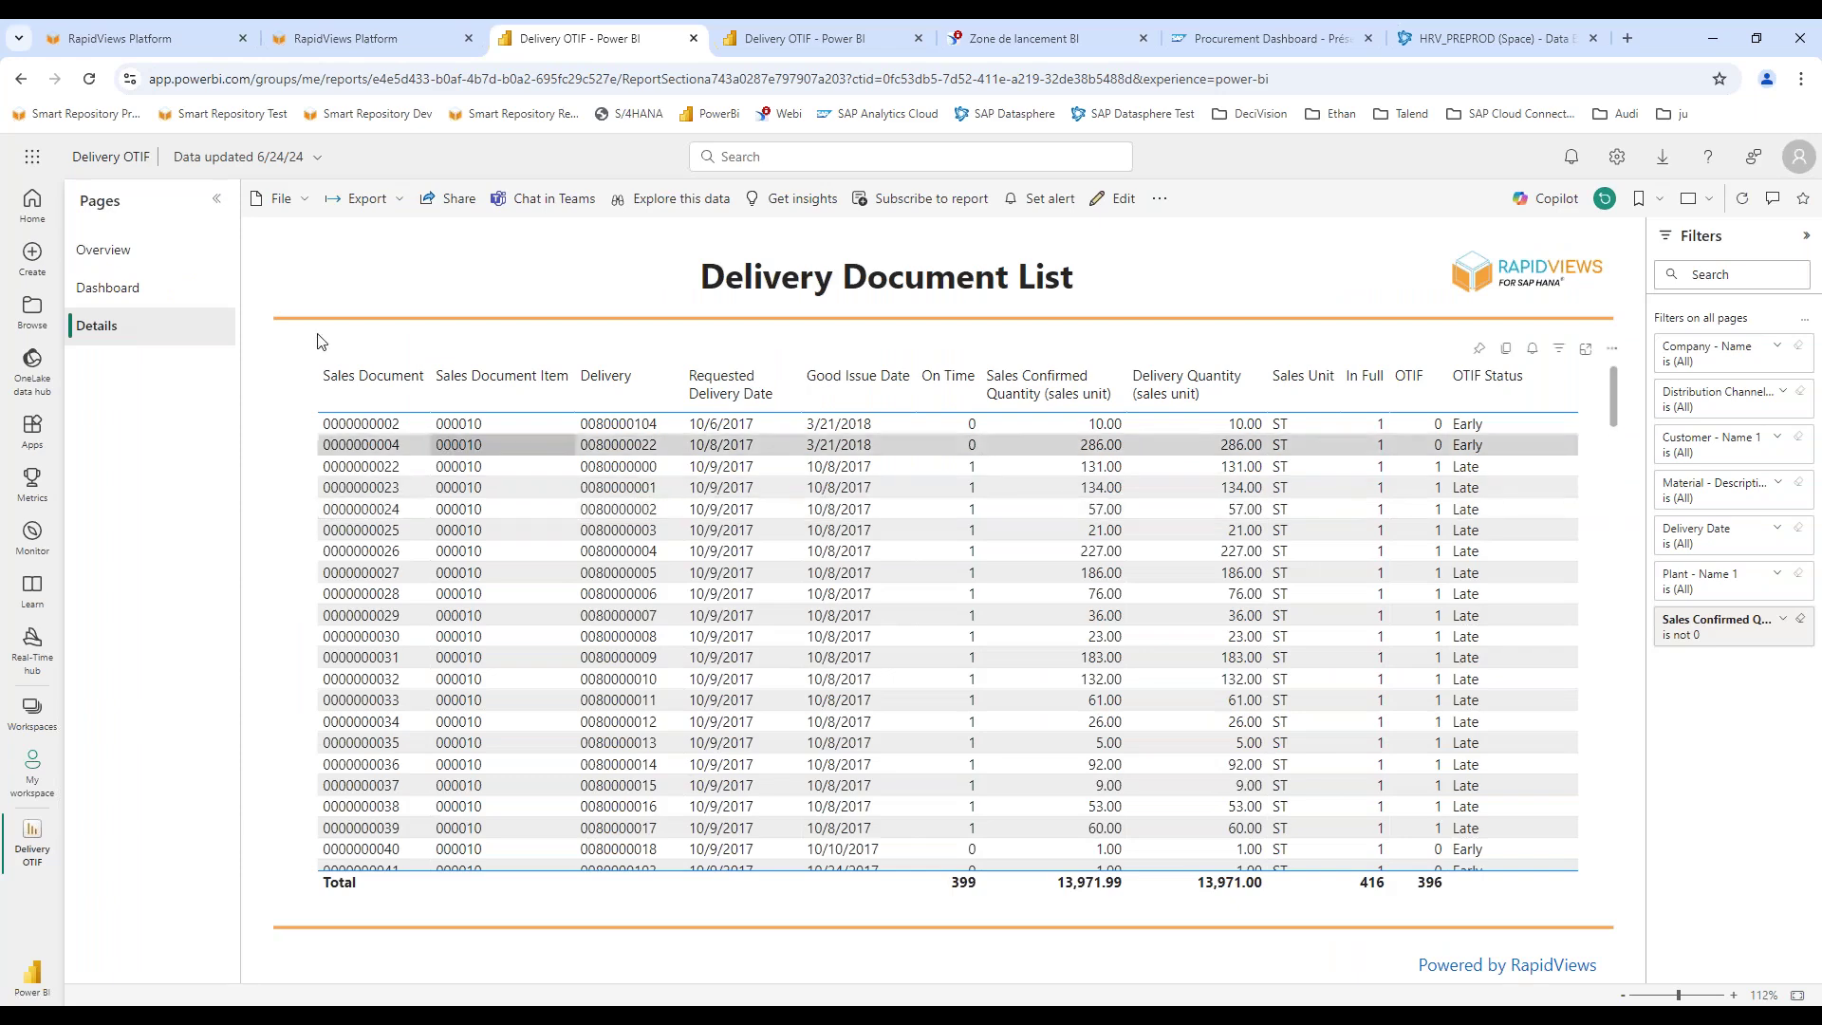
{"action": "left_click", "coordinate": [119, 254]}
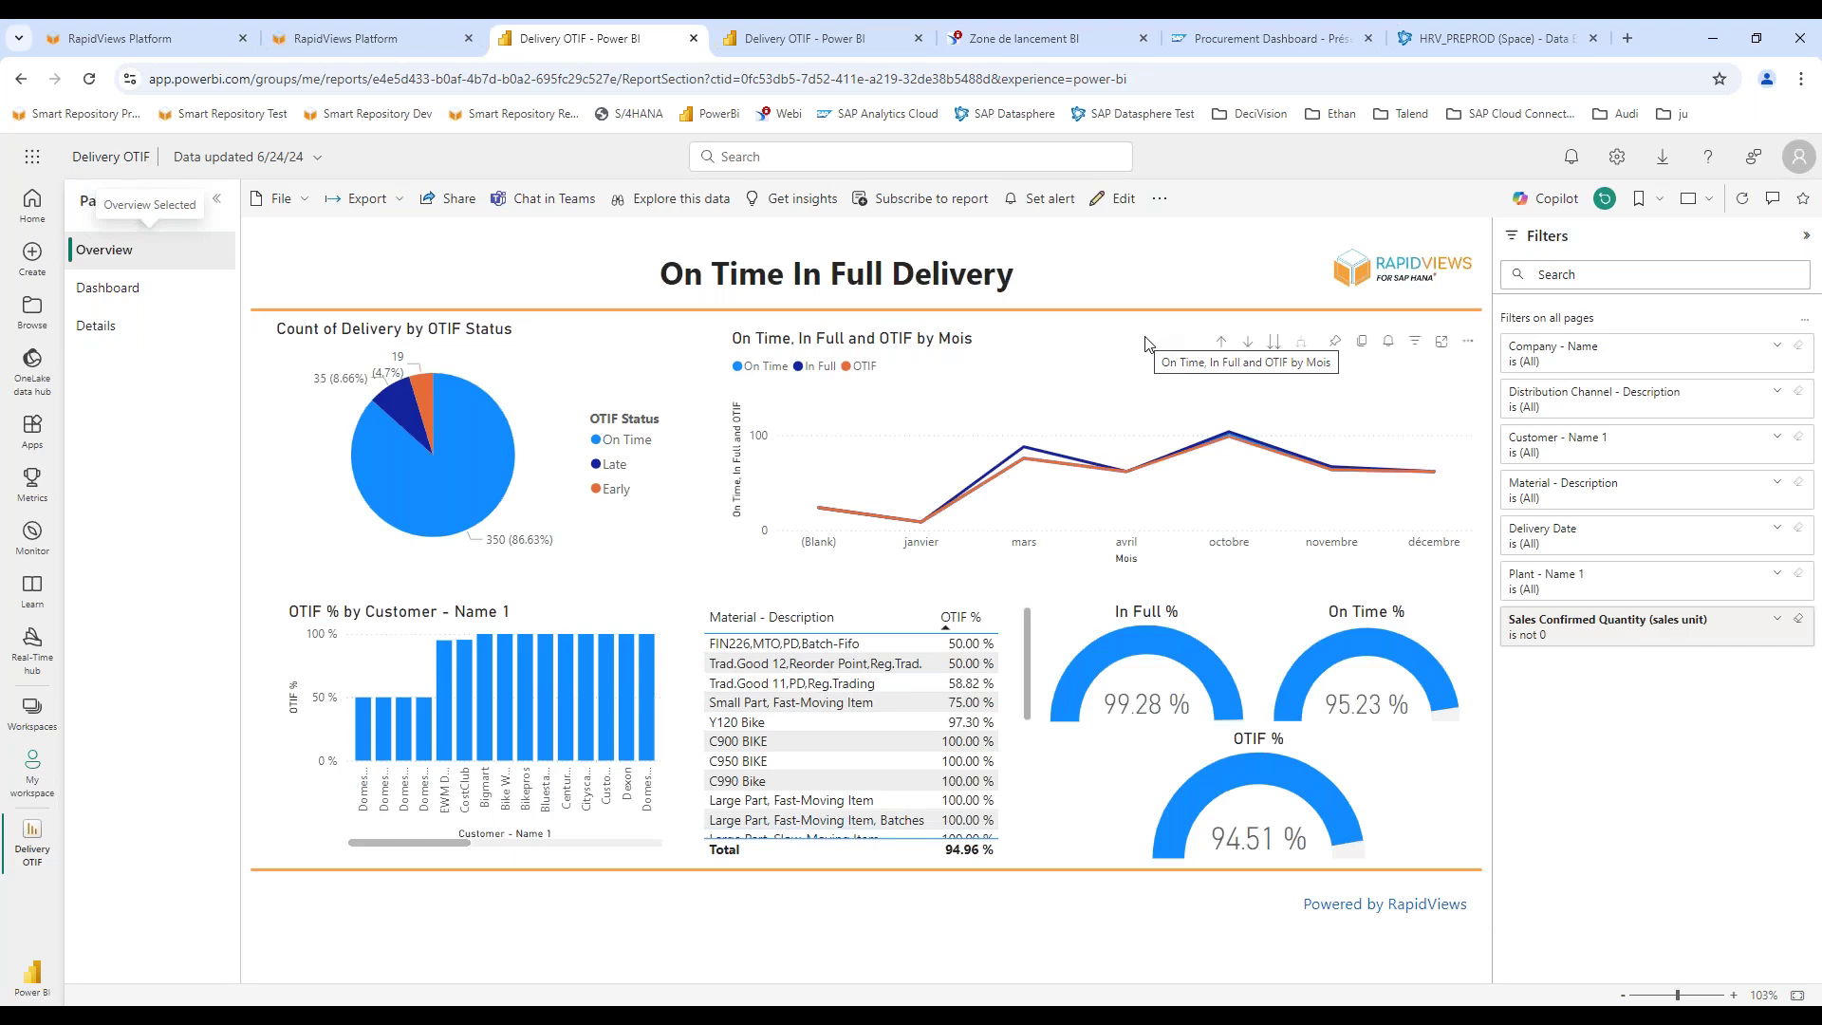
Put the Delivery OTIF report in edit mode and examine the fields available in the DTM_DELIVERY_OTIF_RV table, widening the field list.
{"action": "left_click", "coordinate": [1123, 201]}
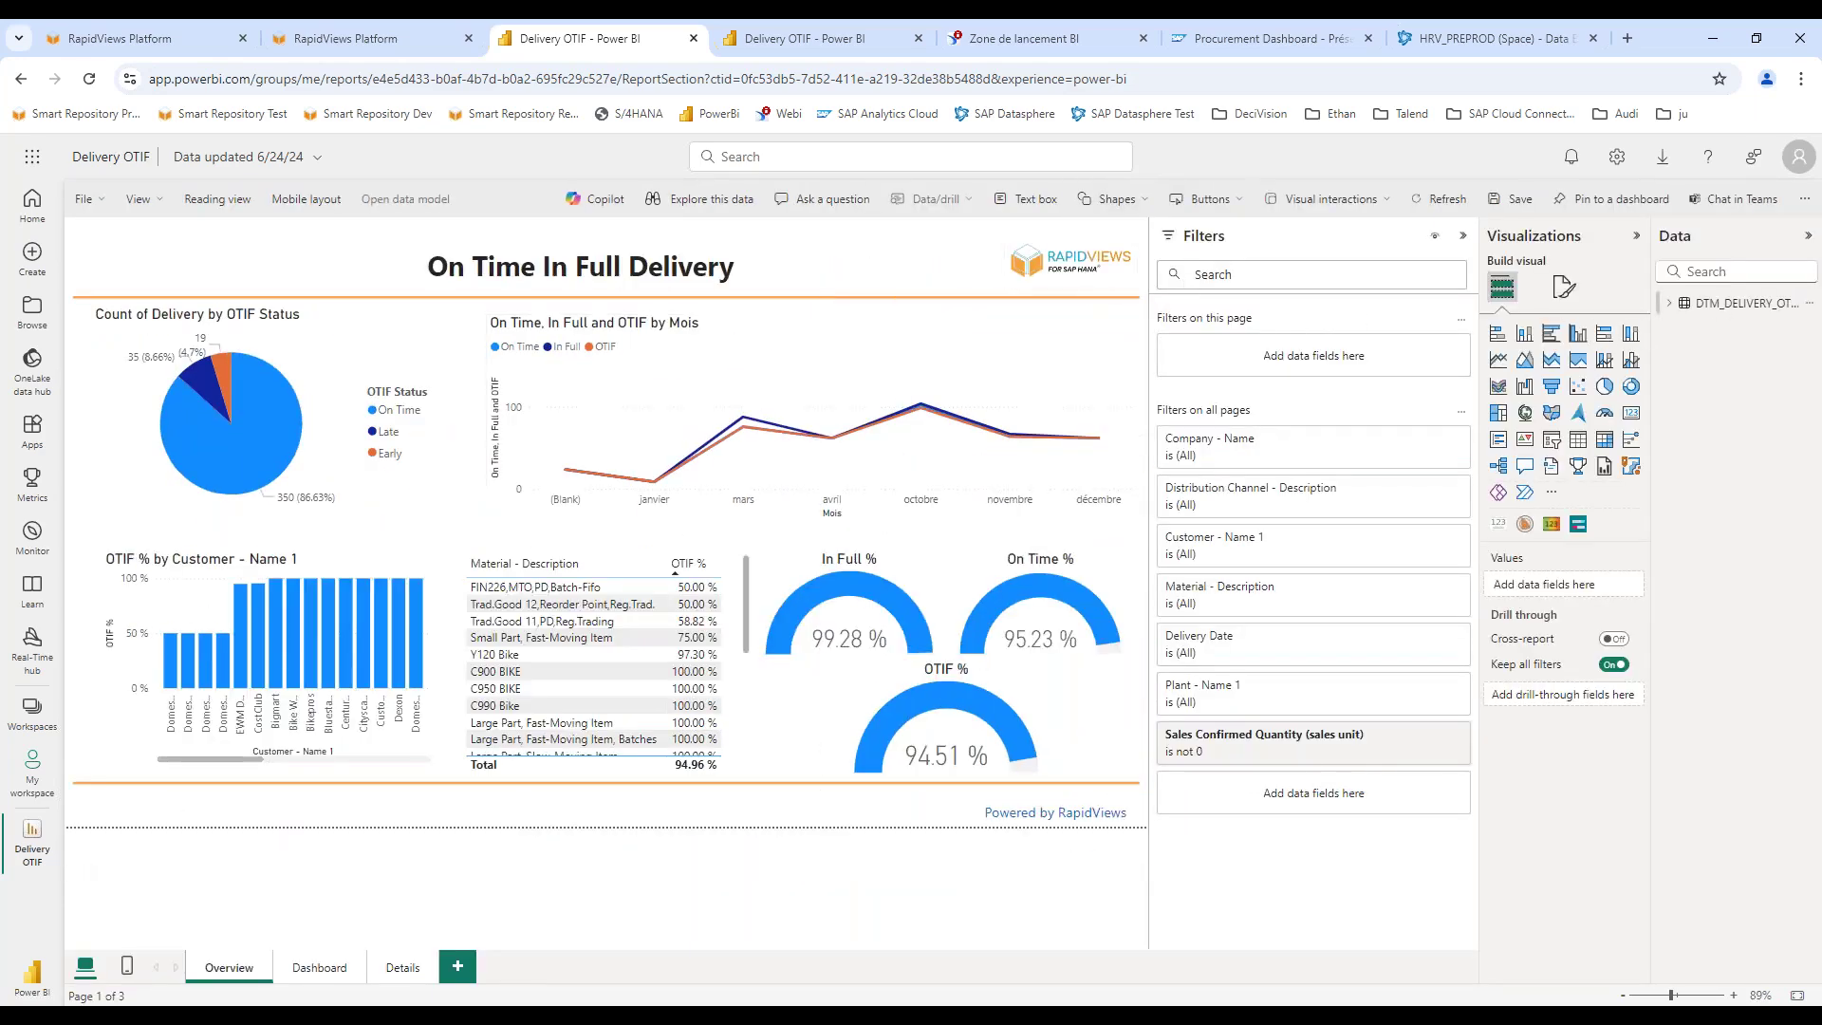
{"action": "left_click", "coordinate": [1669, 304]}
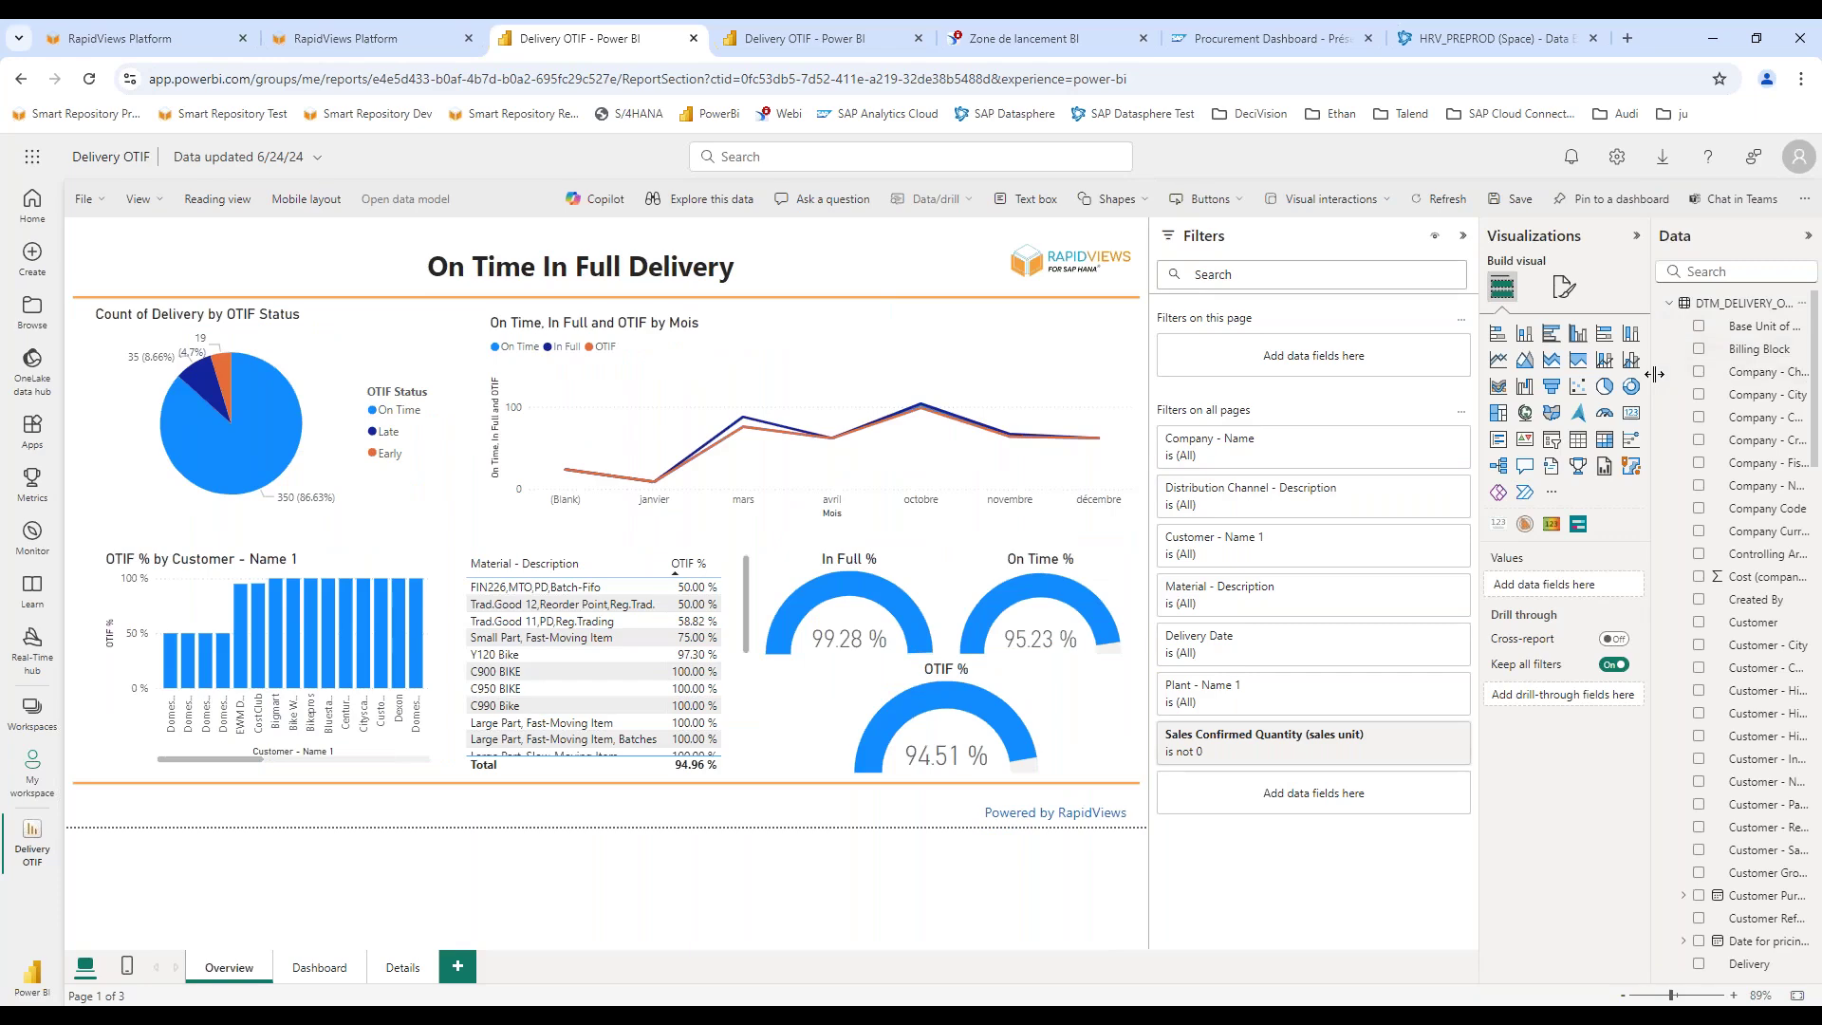
{"action": "left_click_drag", "start_coordinate": [1655, 374], "coordinate": [1463, 378]}
{"action": "scroll", "coordinate": [1592, 424], "scroll_direction": "down", "scroll_amount": 3}
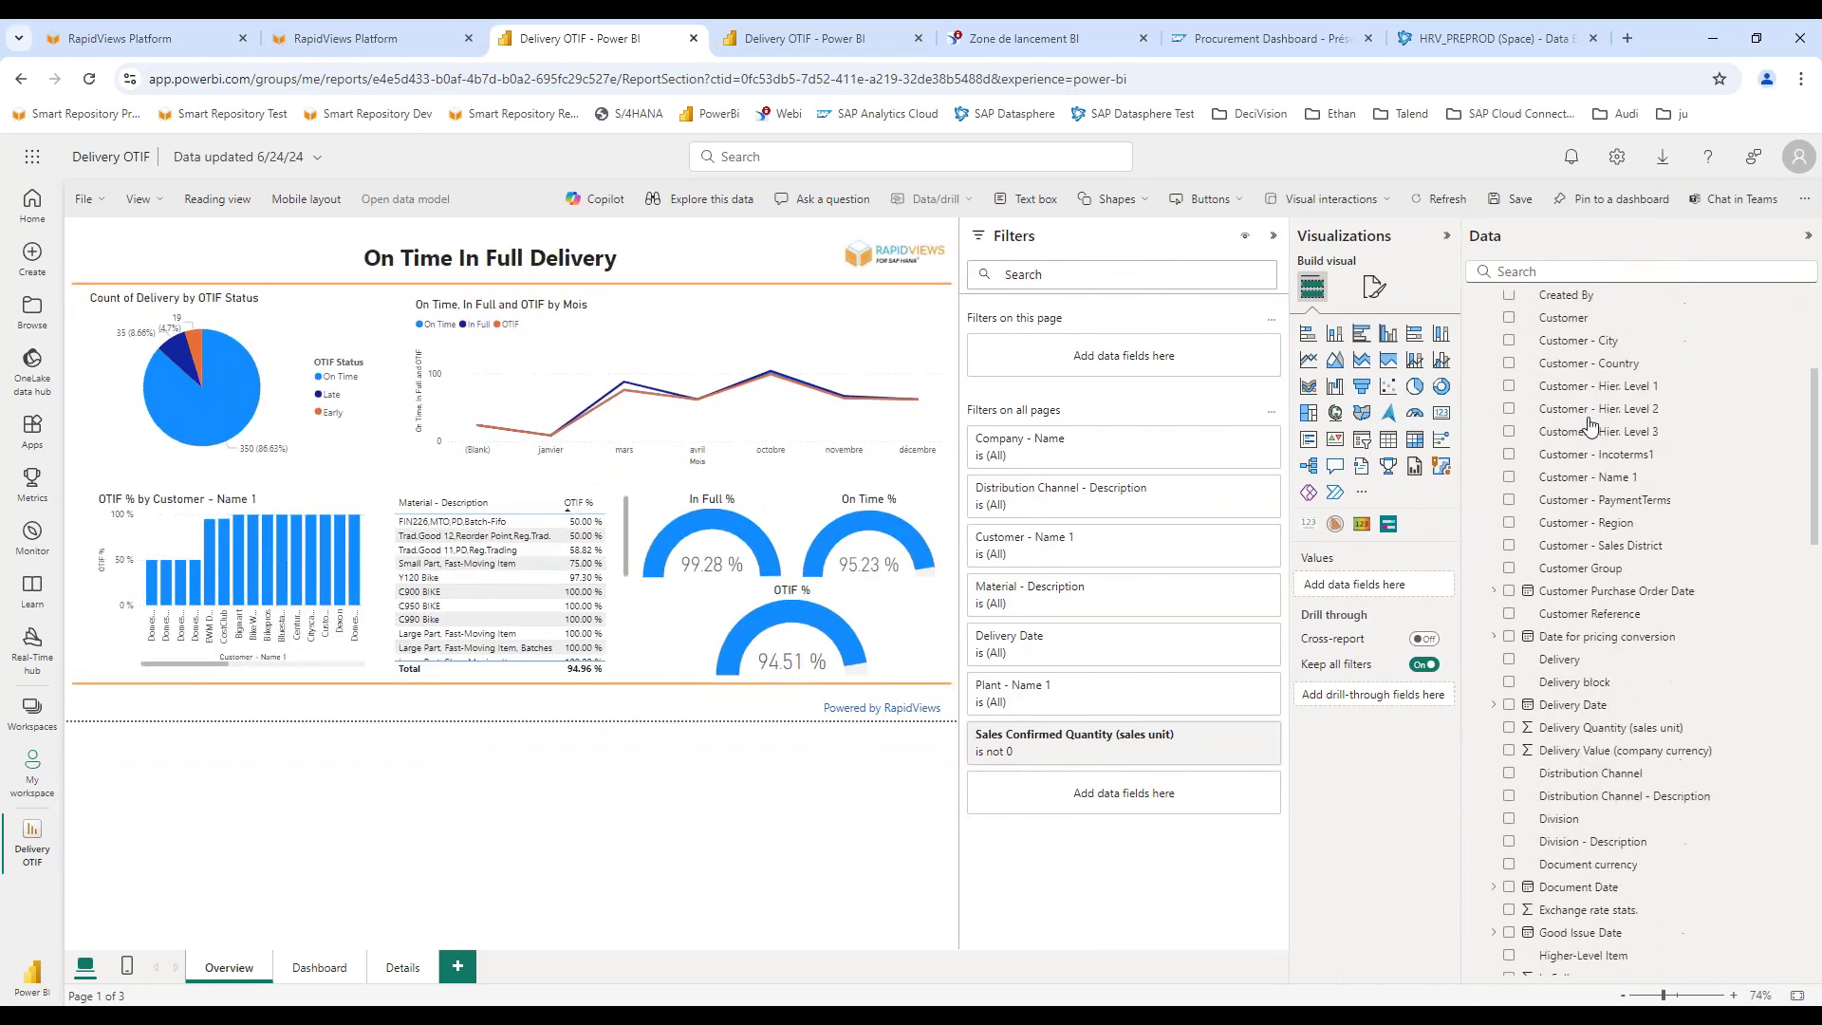
{"action": "scroll", "coordinate": [1592, 424], "scroll_direction": "down", "scroll_amount": 10}
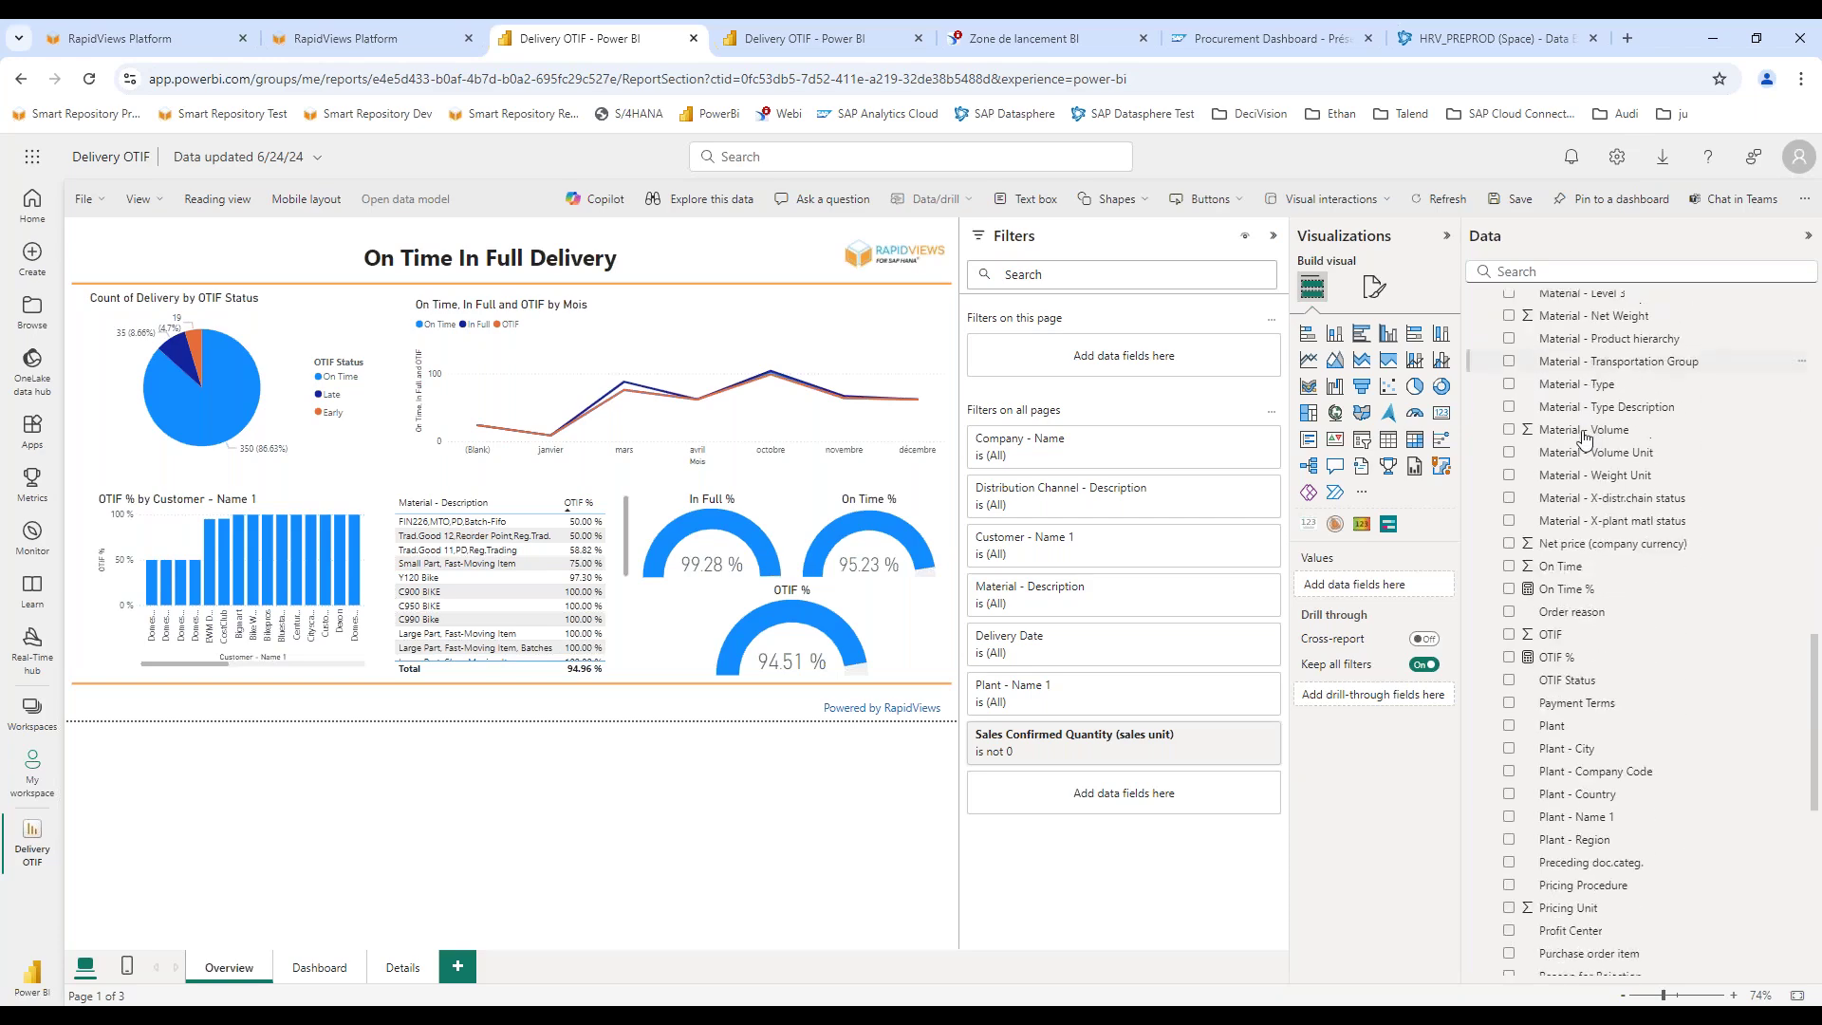
{"action": "scroll", "coordinate": [1584, 436], "scroll_direction": "down", "scroll_amount": 10}
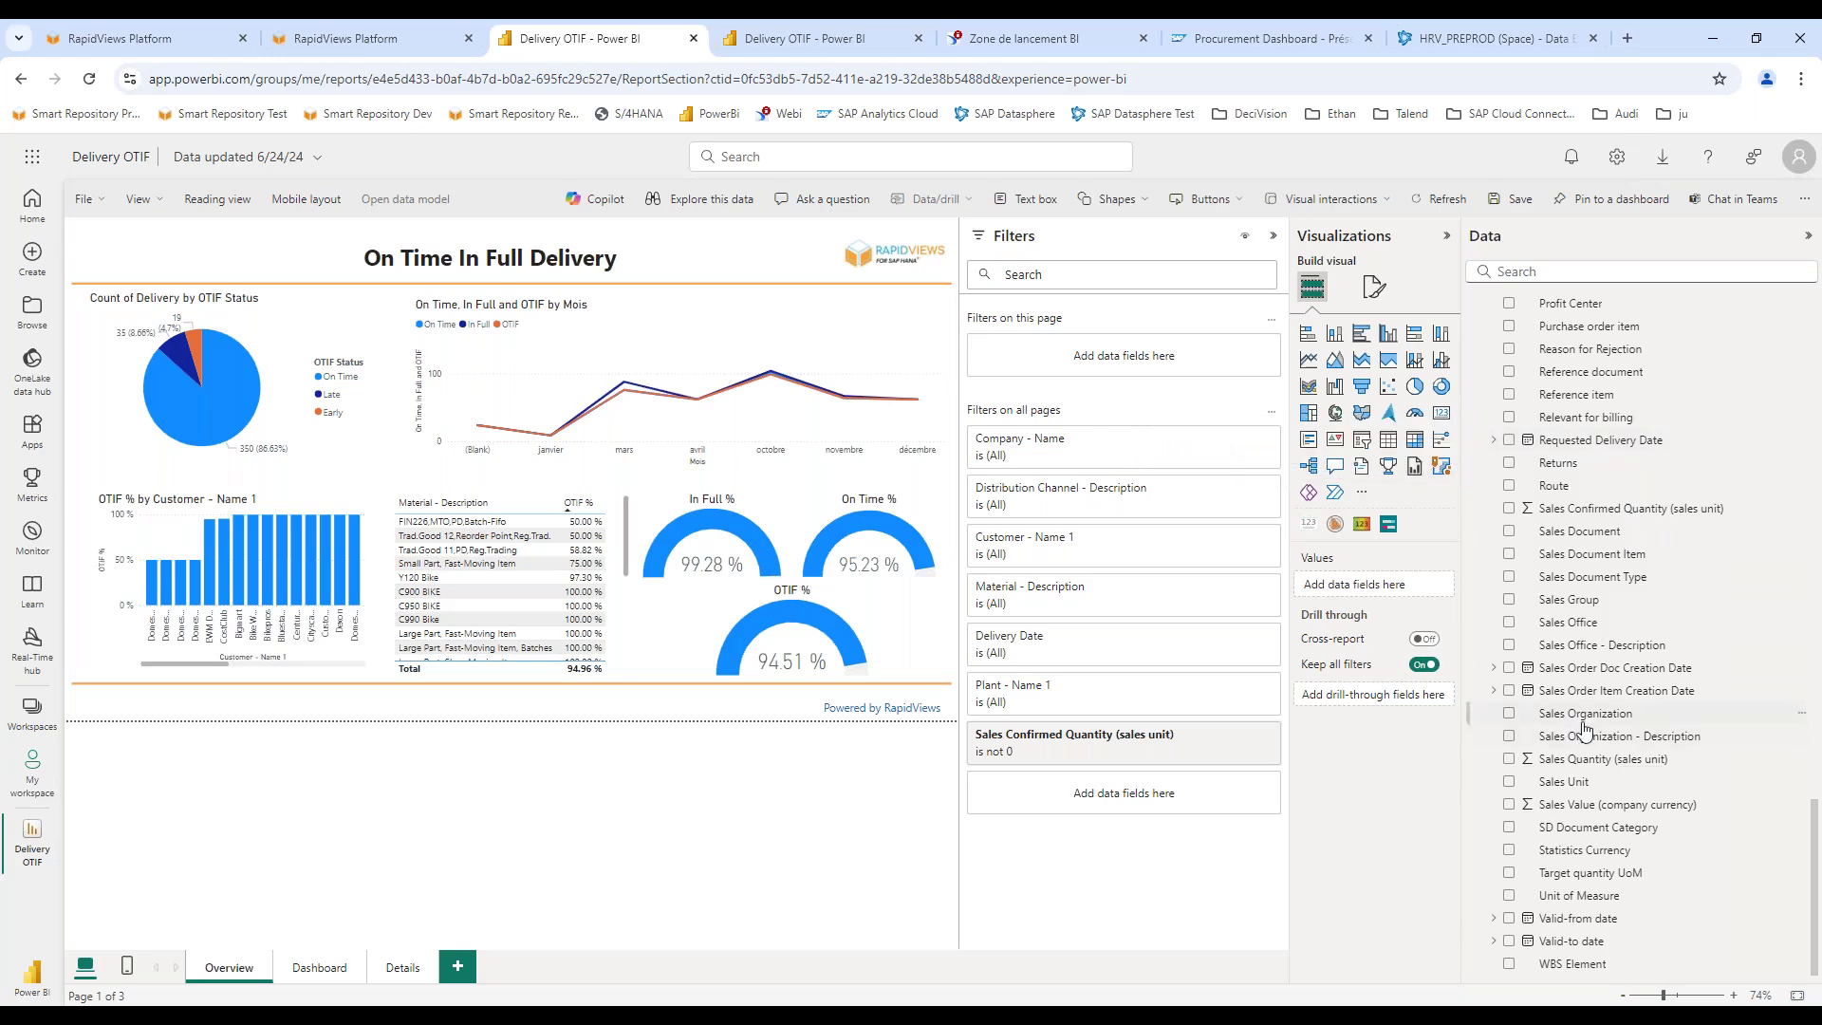
{"action": "scroll", "coordinate": [1595, 724], "scroll_direction": "up", "scroll_amount": 10}
{"action": "scroll", "coordinate": [1595, 724], "scroll_direction": "up", "scroll_amount": 15}
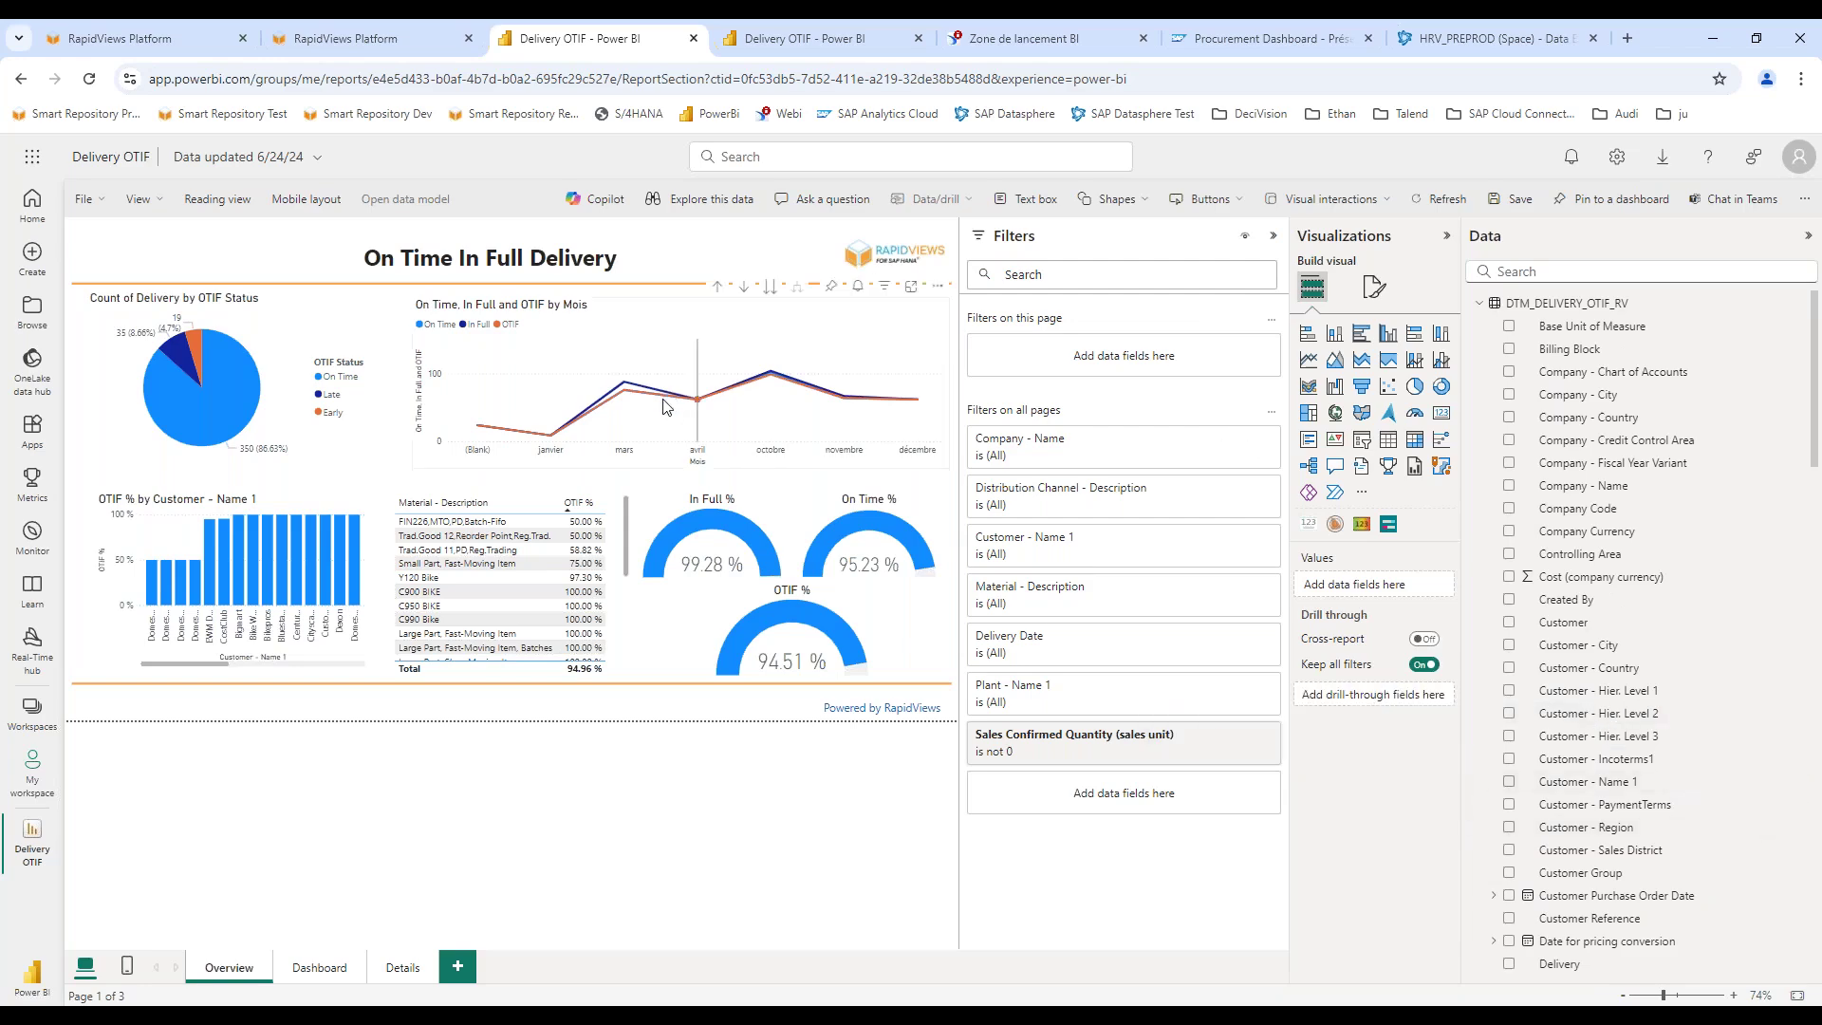
{"action": "mouse_move", "coordinate": [664, 406]}
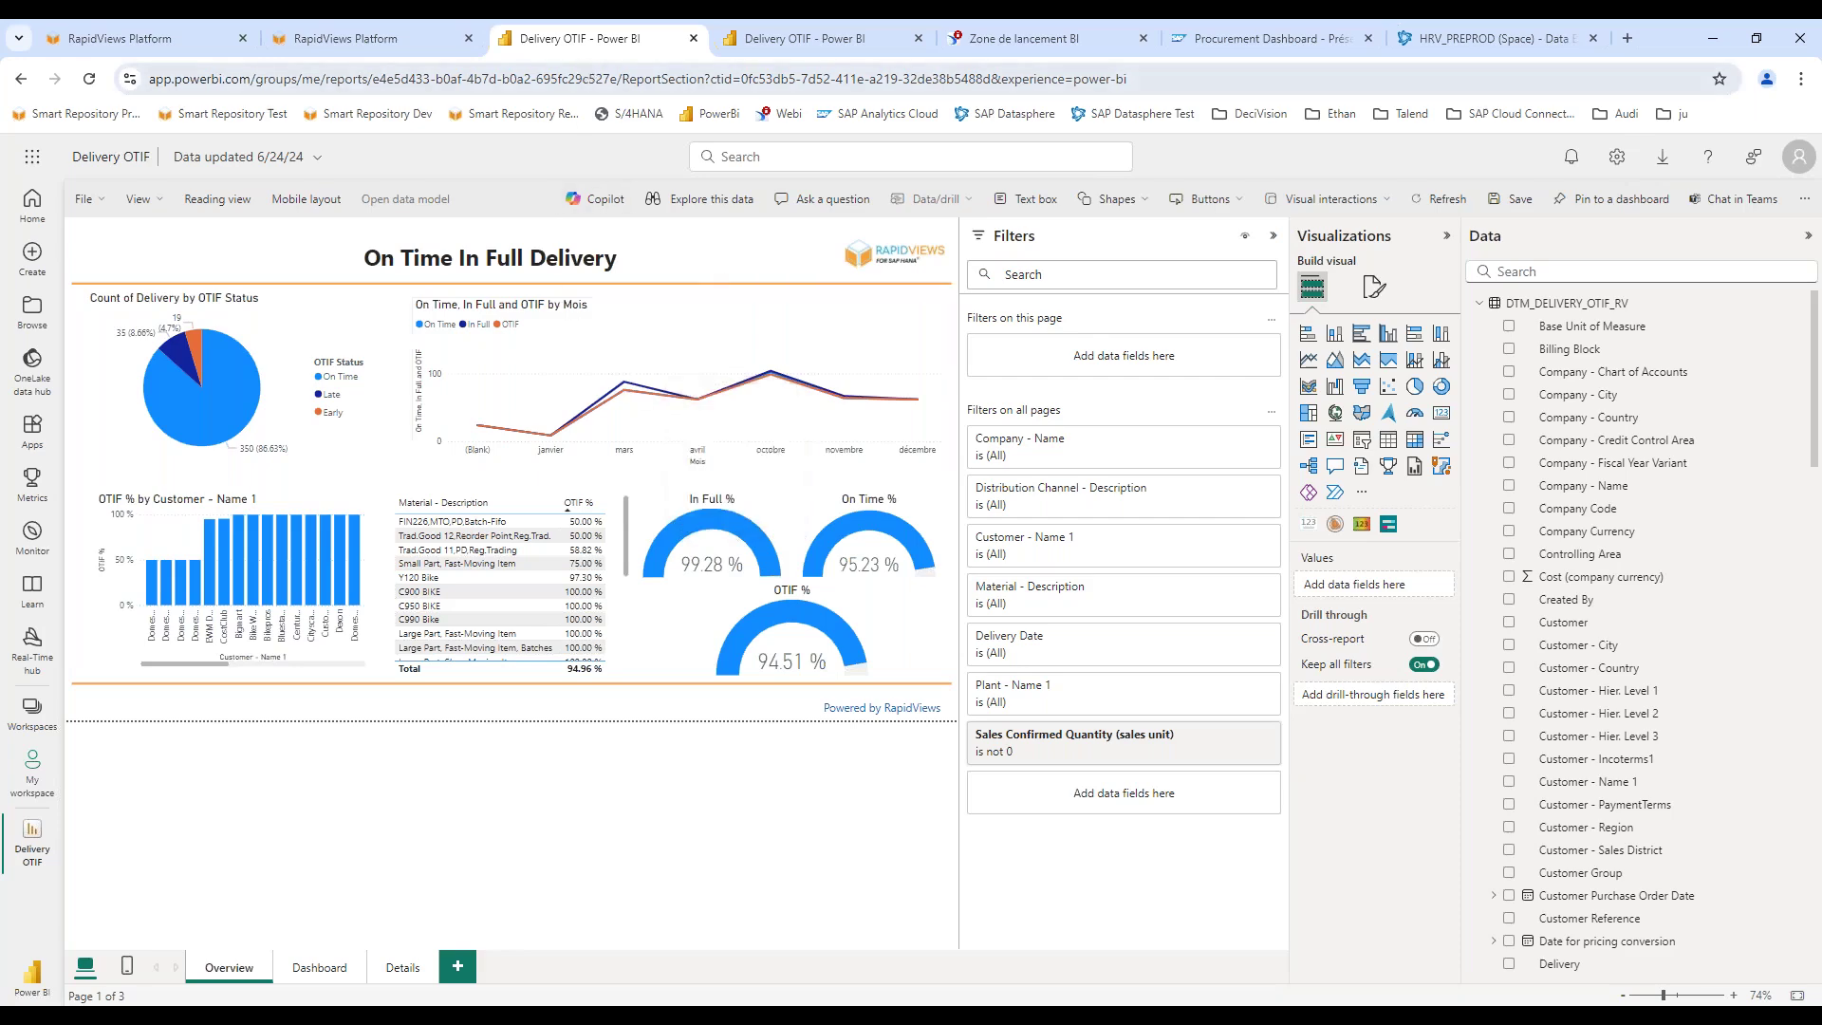
Switch to the Web Intelligence report, dismiss its session notice, and switch to the Procurement Dashboard in SAP Analytics Cloud.
{"action": "left_click", "coordinate": [1102, 34]}
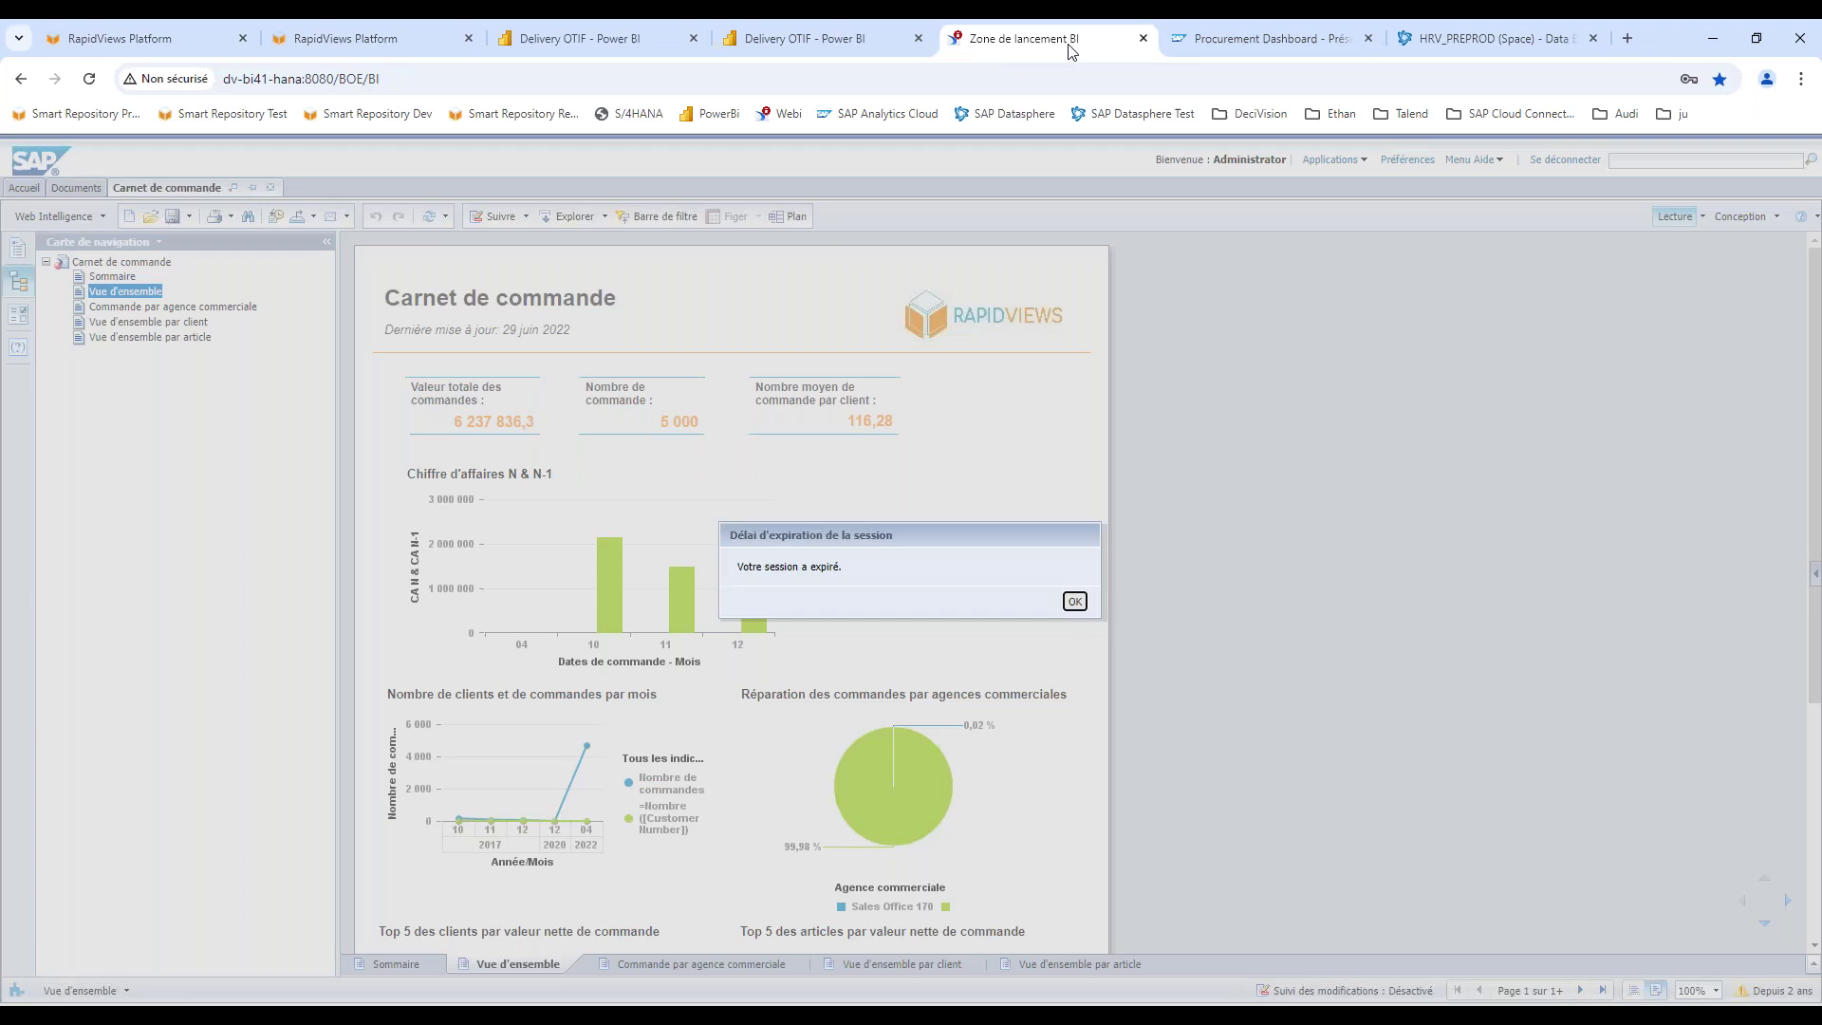
{"action": "left_click", "coordinate": [1076, 602]}
{"action": "left_click", "coordinate": [1253, 40]}
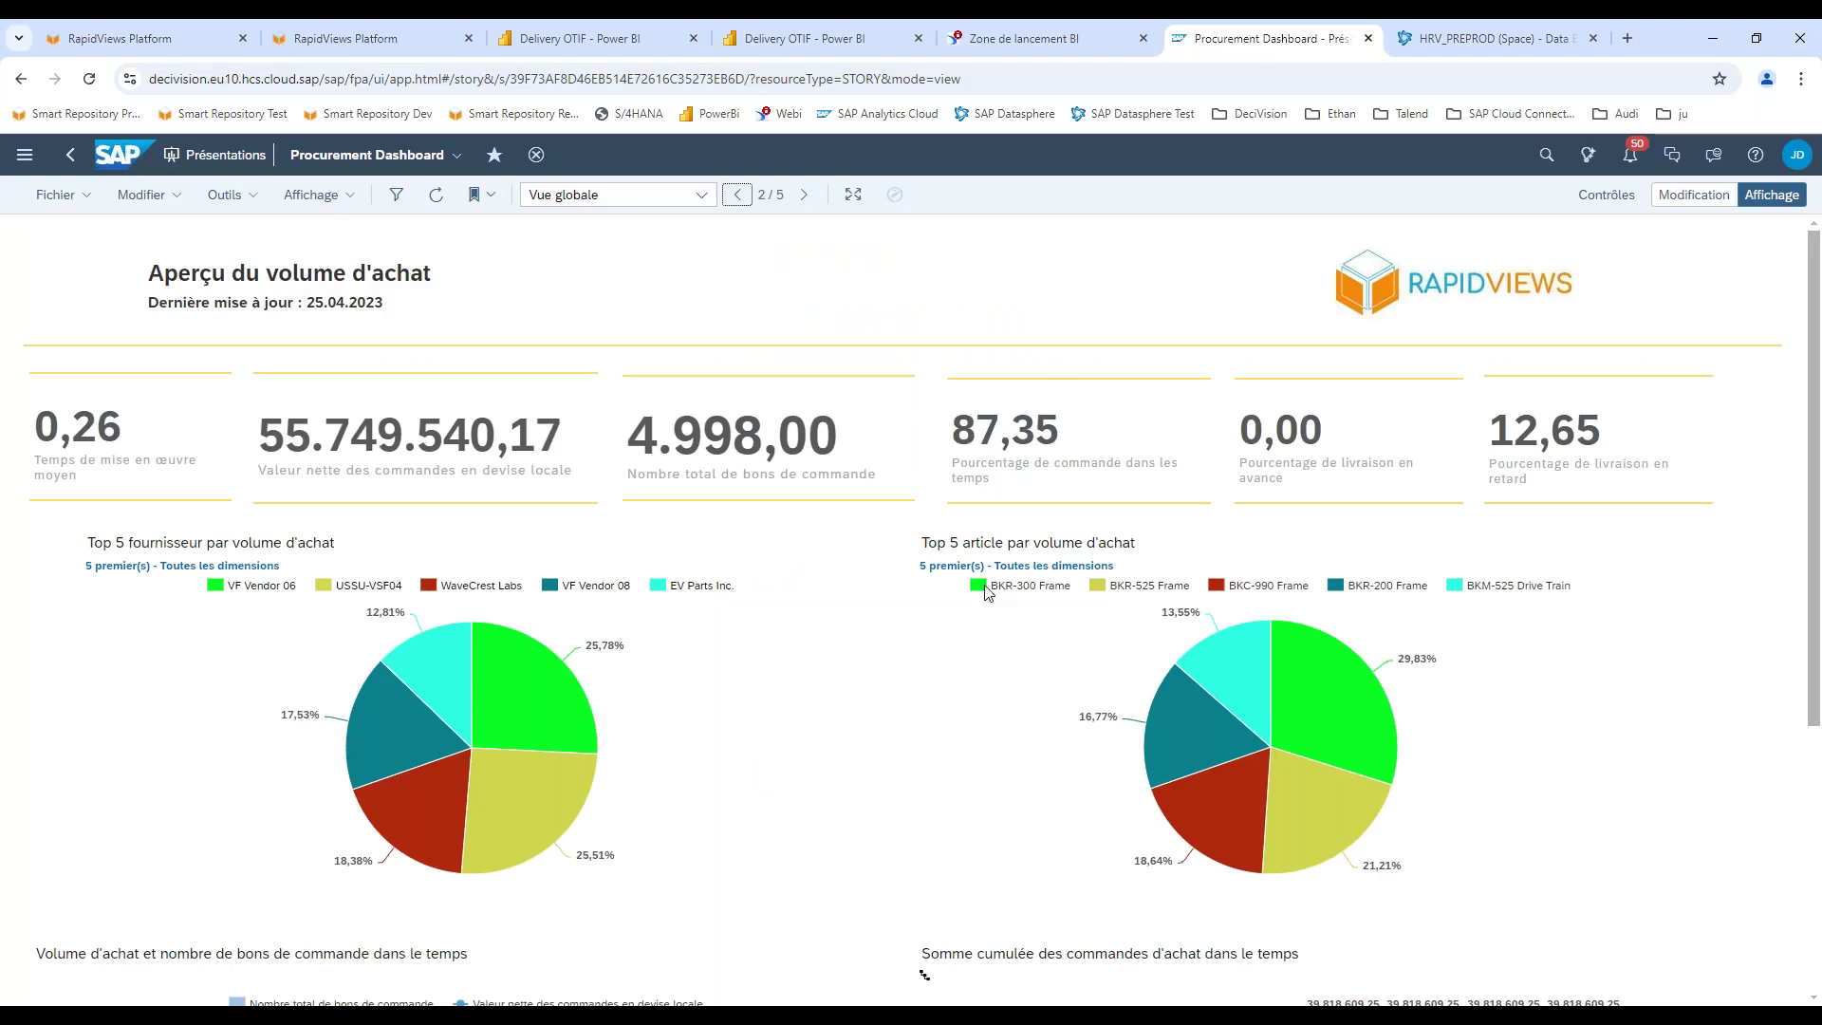
Put the Procurement Dashboard in edit mode and examine the dimensions available for the top 5 suppliers pie chart in the designer.
{"action": "left_click", "coordinate": [1680, 195]}
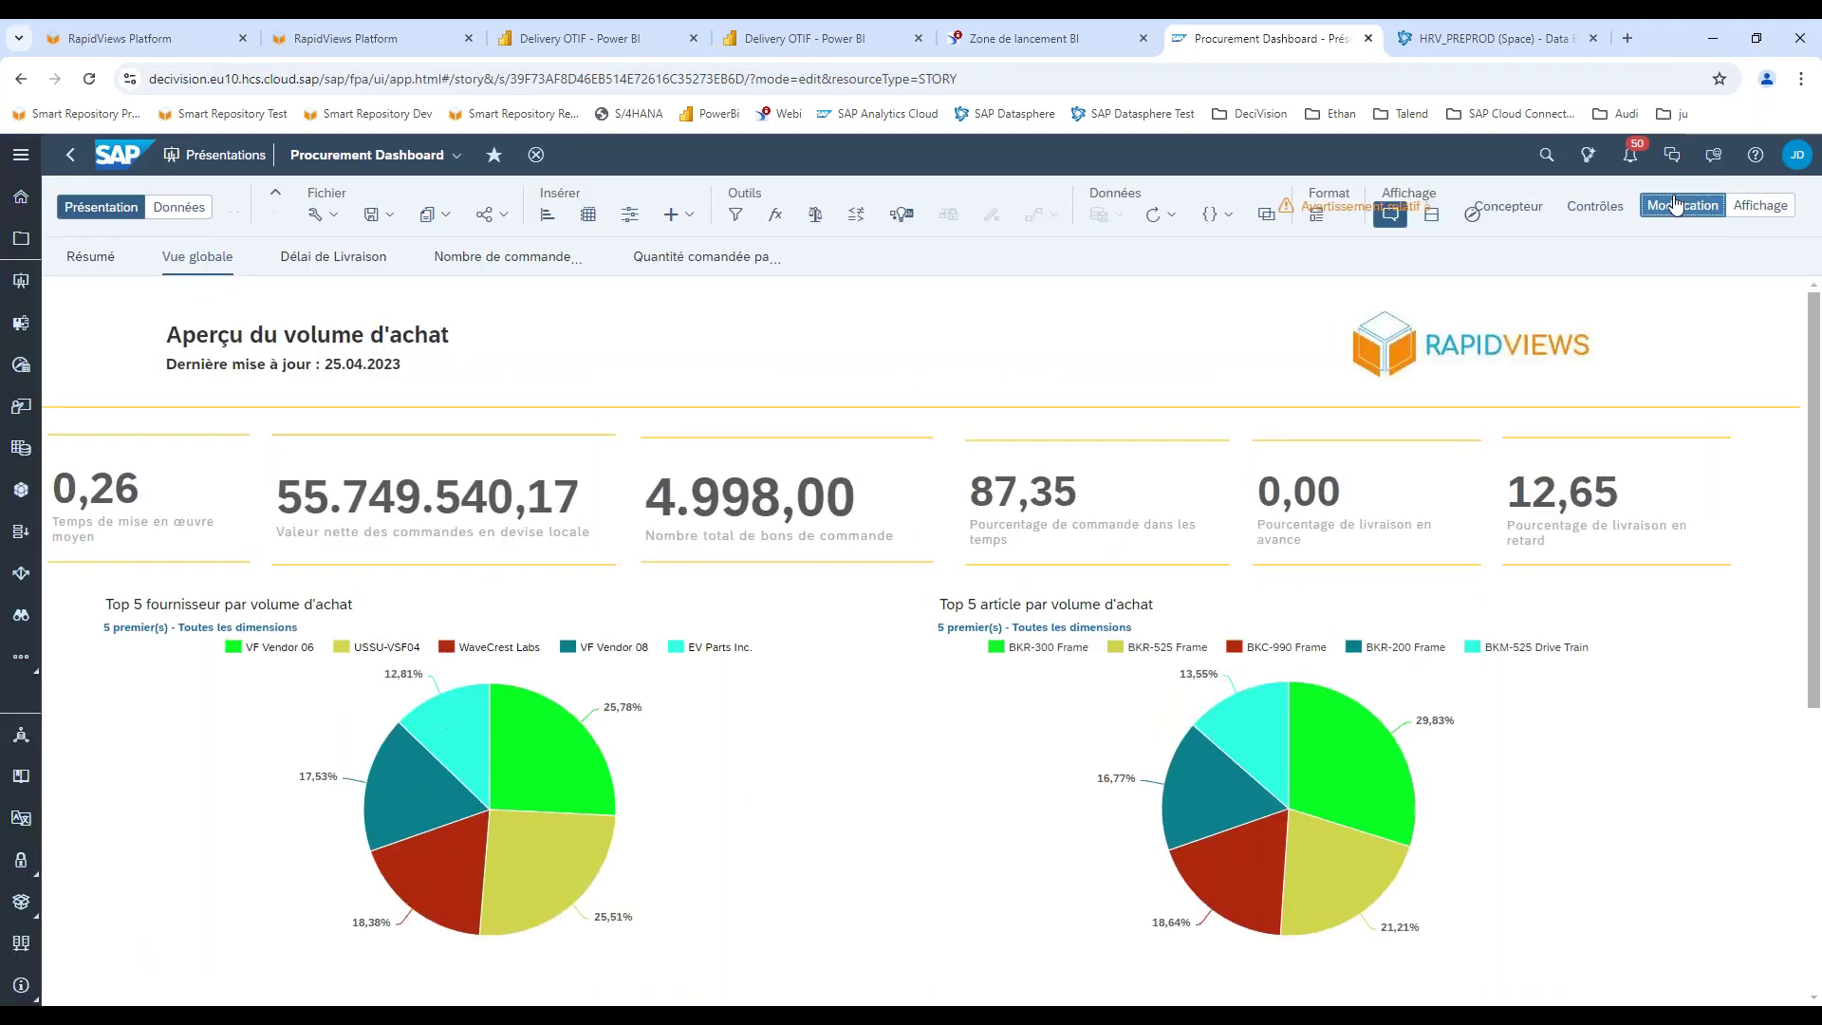
{"action": "left_click", "coordinate": [1549, 207]}
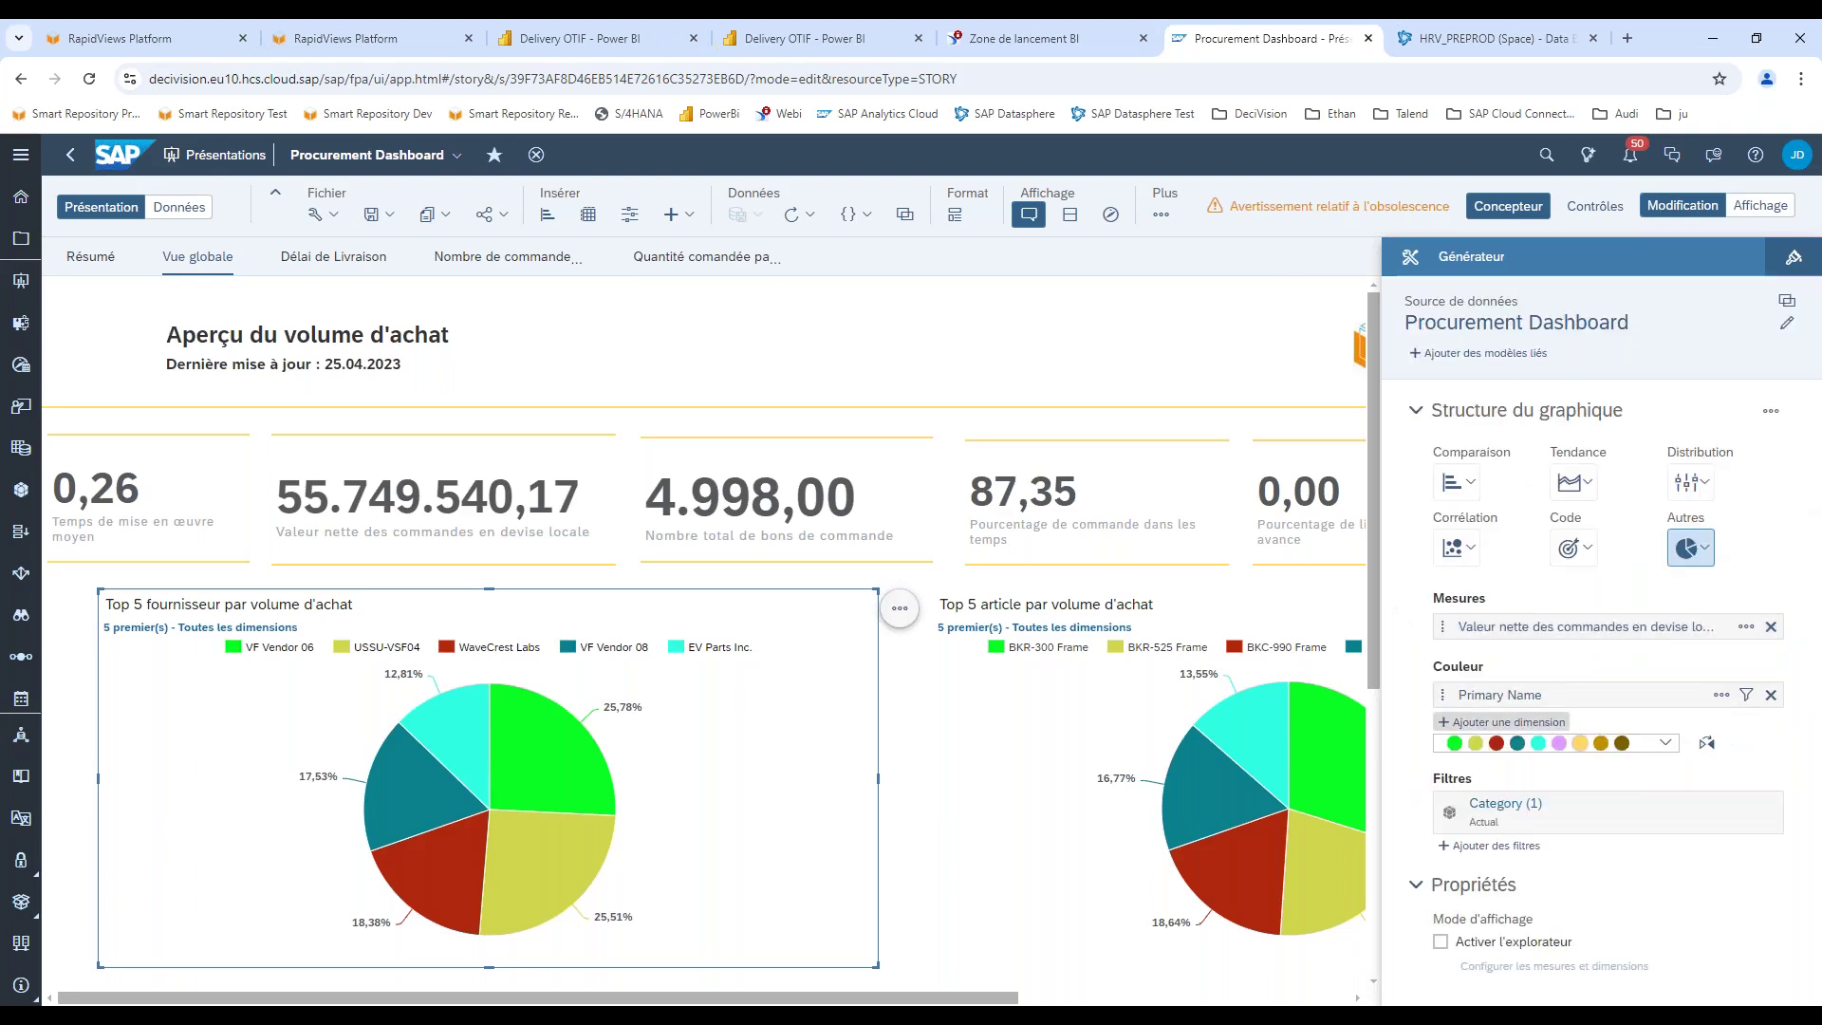
{"action": "left_click", "coordinate": [1505, 722]}
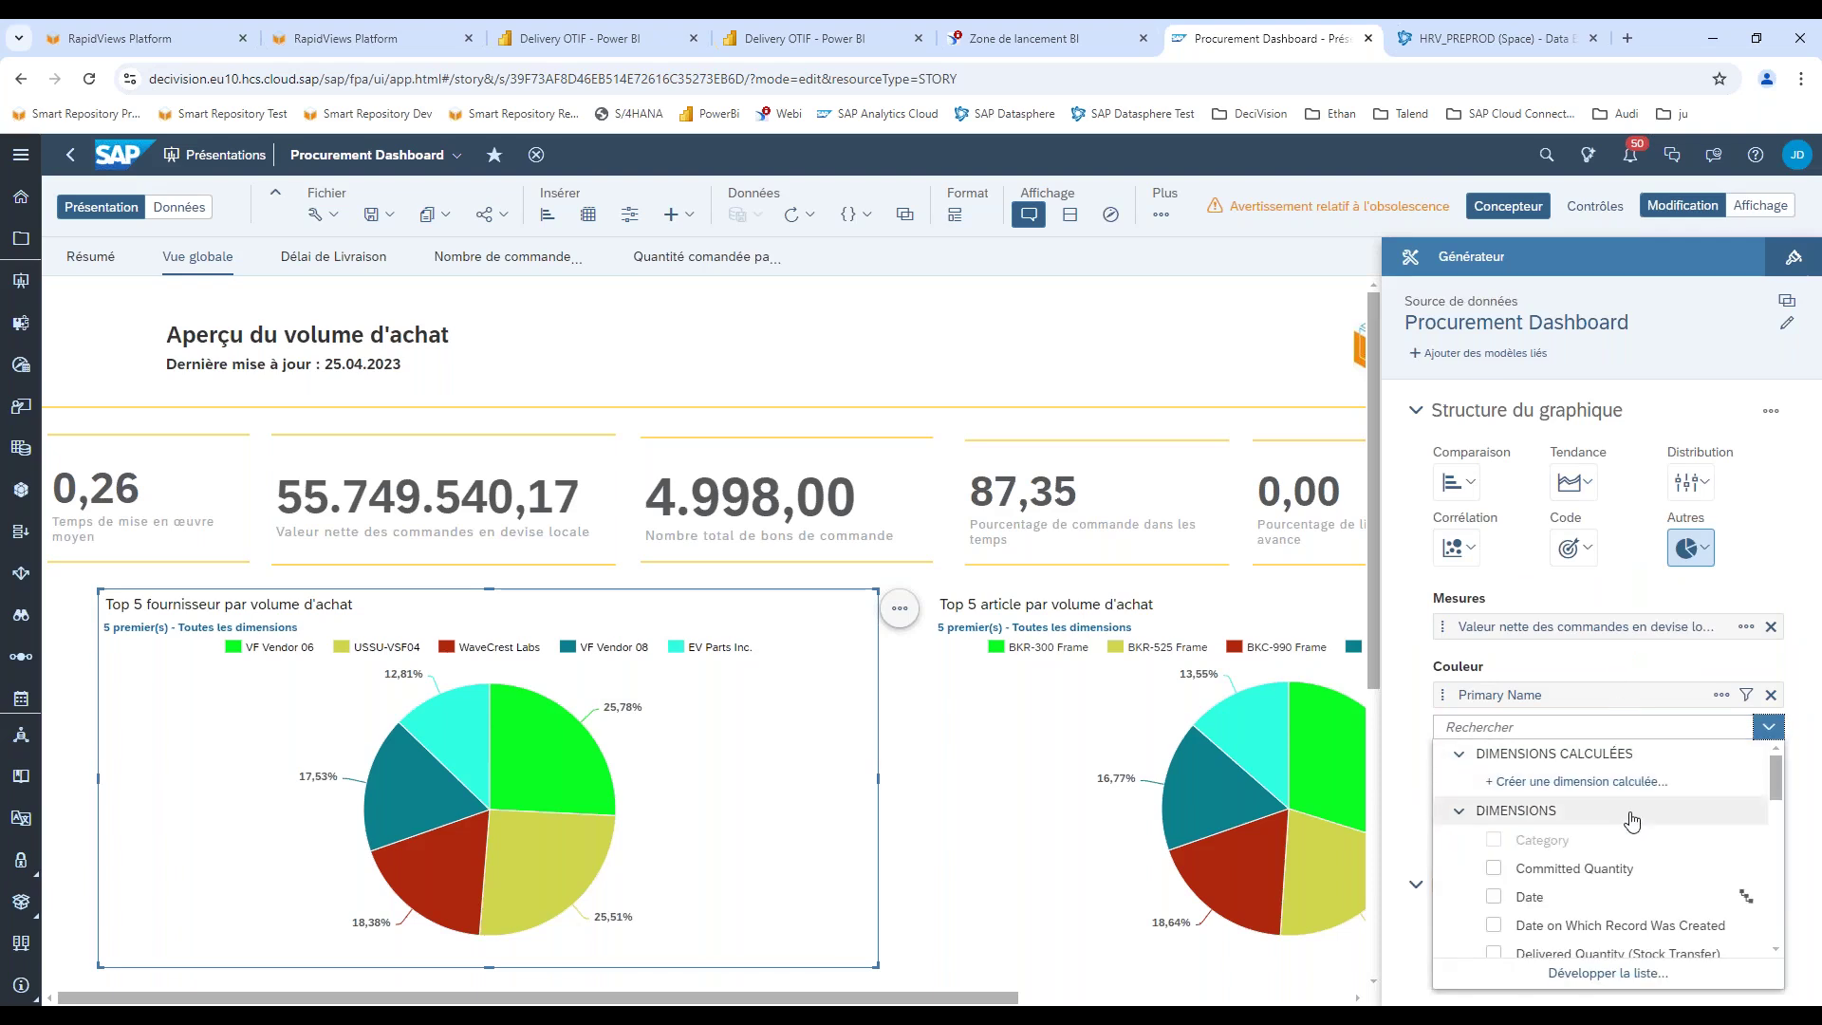
{"action": "scroll", "coordinate": [1613, 814], "scroll_direction": "down", "scroll_amount": 6}
{"action": "scroll", "coordinate": [1570, 805], "scroll_direction": "down", "scroll_amount": 8}
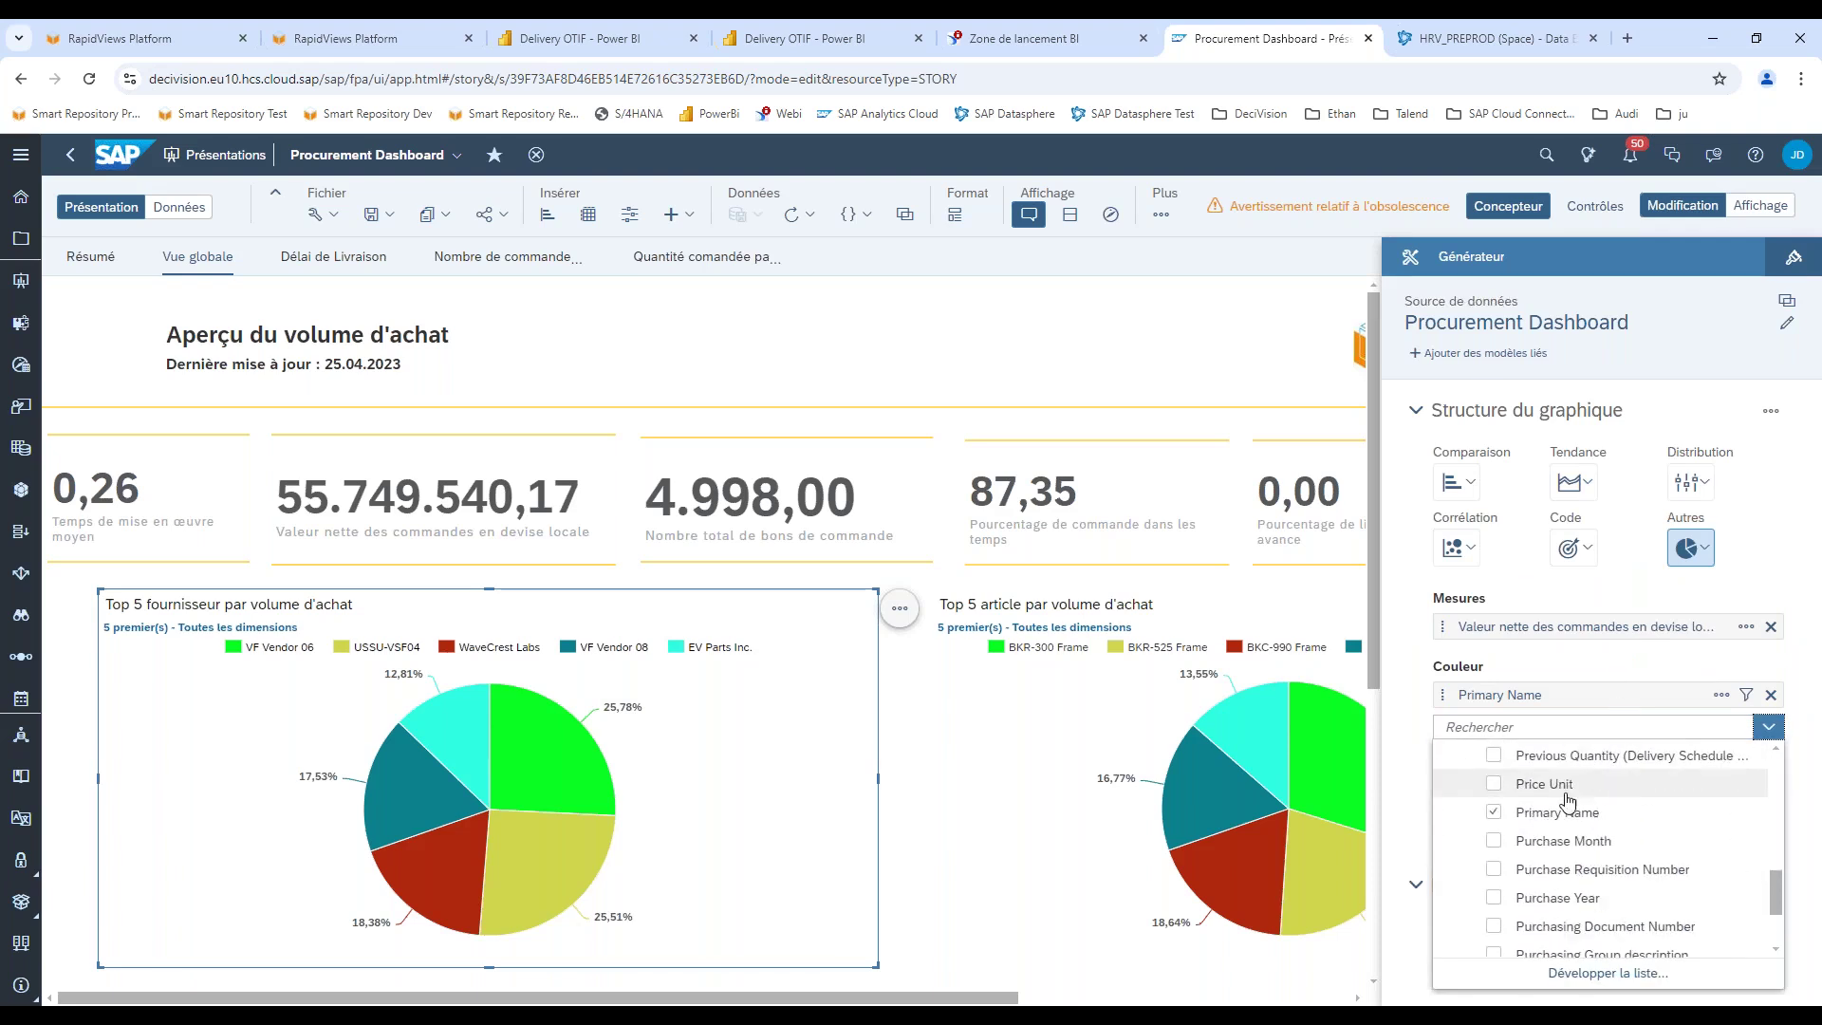
{"action": "left_click", "coordinate": [1769, 728]}
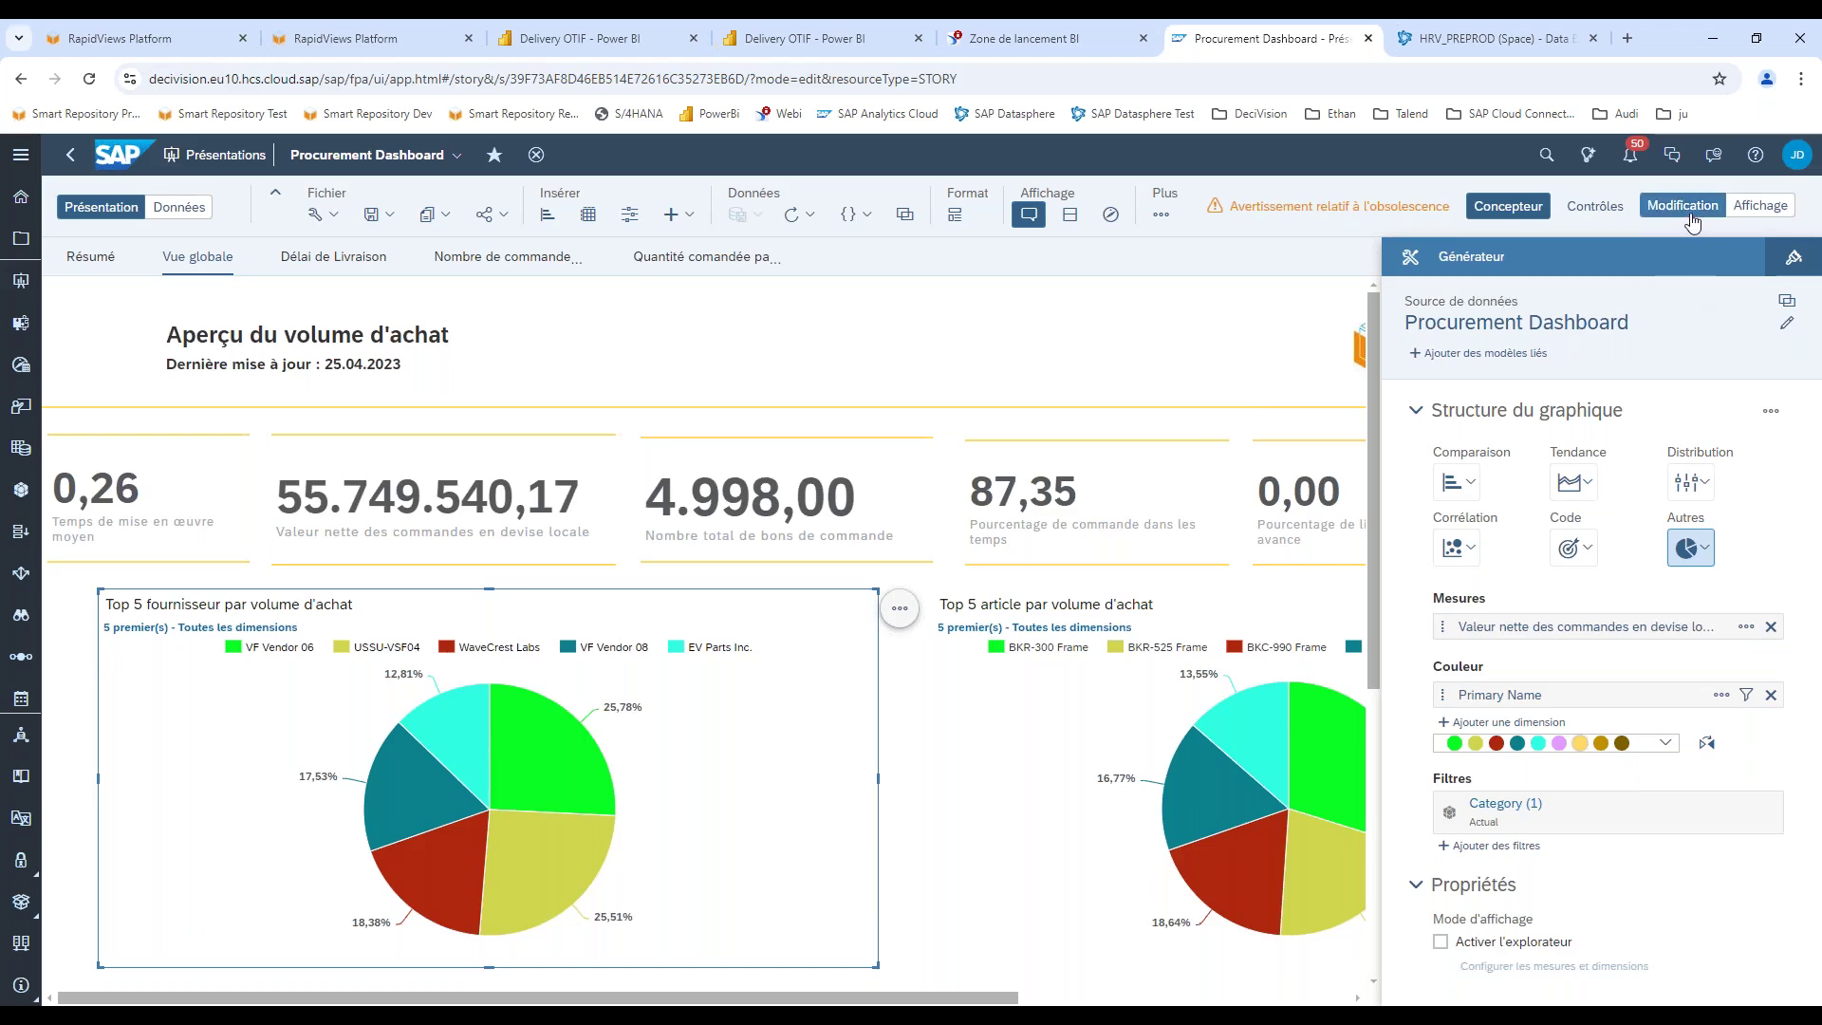
Return the Procurement Dashboard to view mode, switch to the RapidViews Business Catalog and clear its SD module selection.
{"action": "left_click", "coordinate": [1749, 206]}
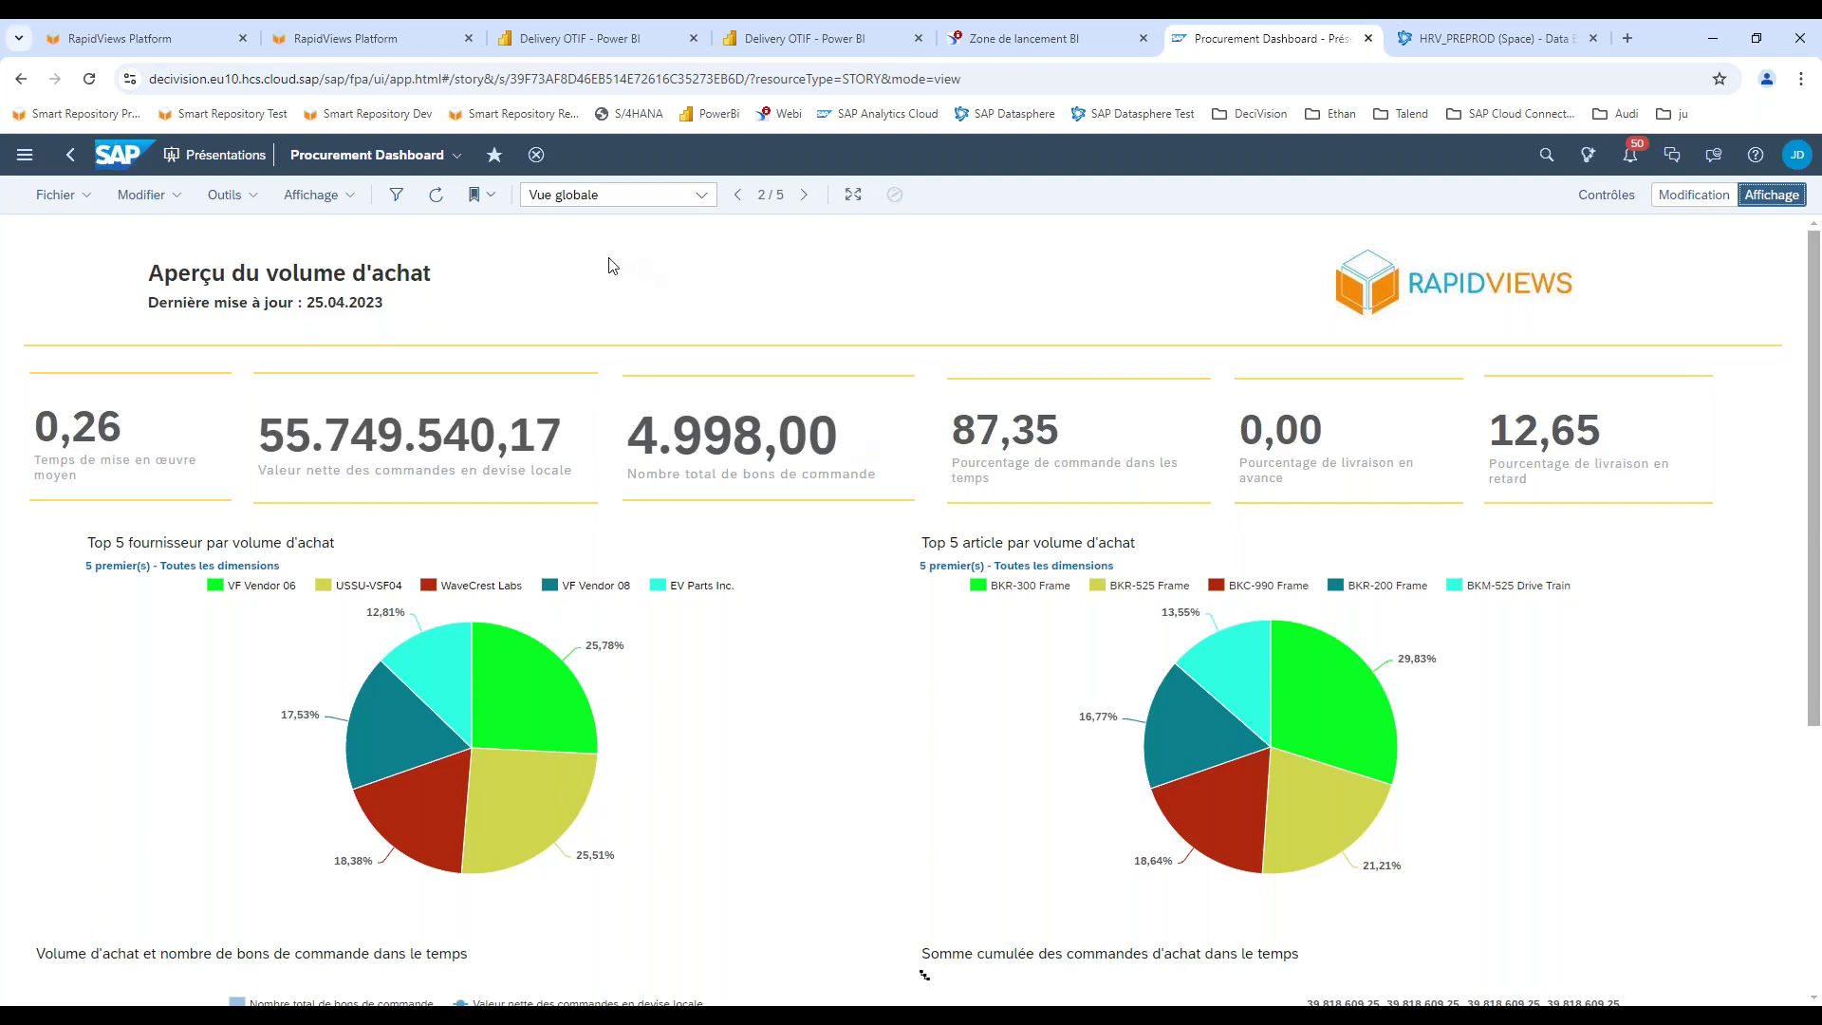
{"action": "left_click", "coordinate": [157, 28]}
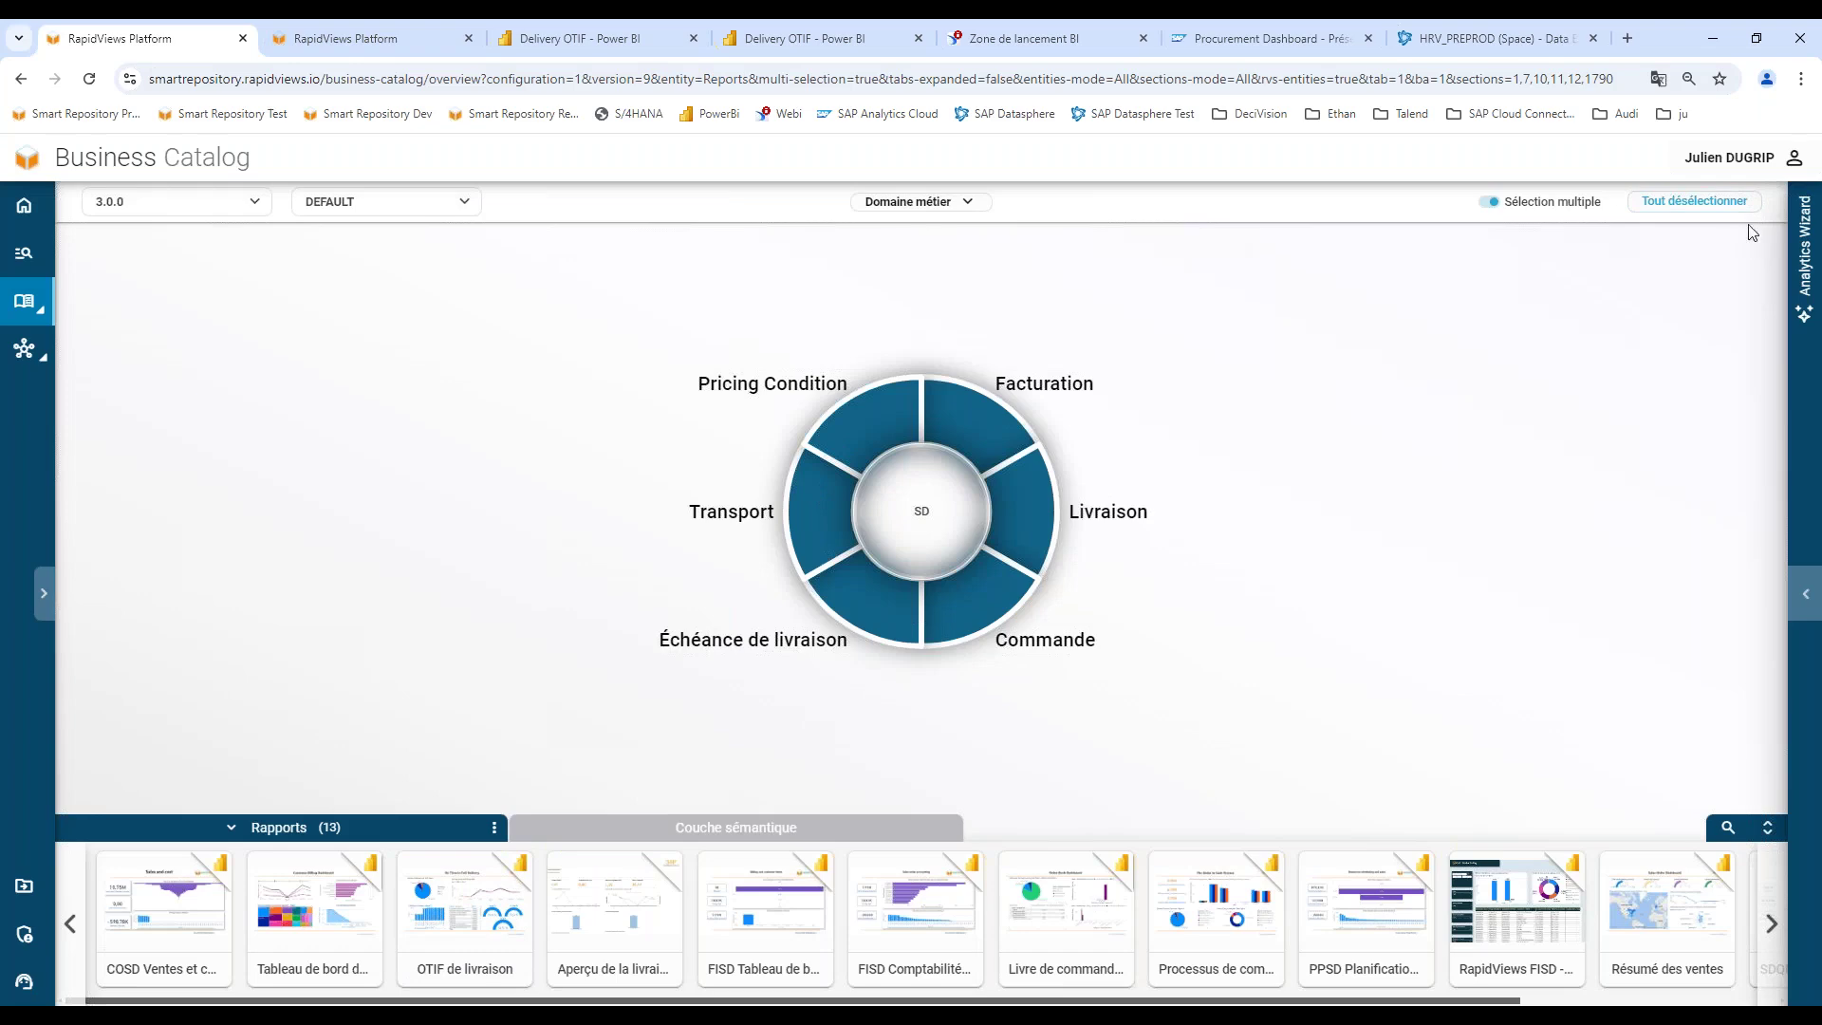
{"action": "left_click", "coordinate": [1633, 204]}
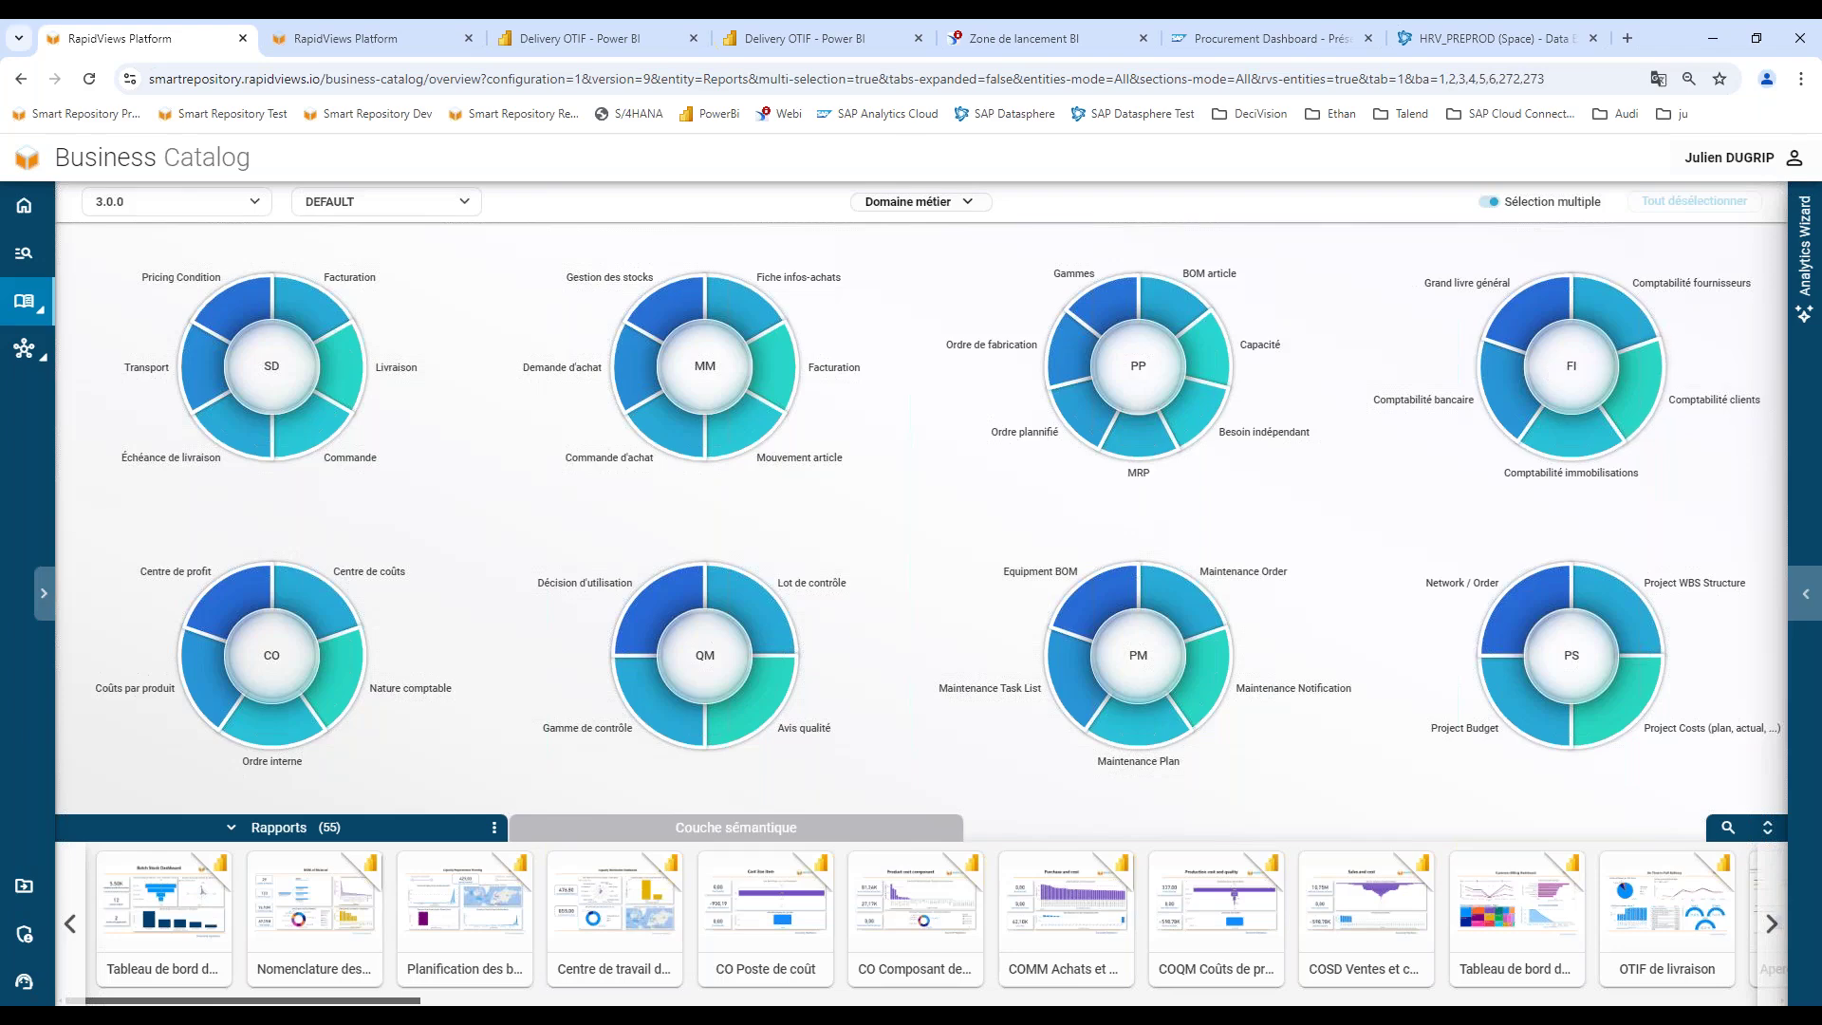
Look at the FI module's reports, deselect FI, and select the PP module in the catalogue instead.
{"action": "left_click", "coordinate": [1572, 366]}
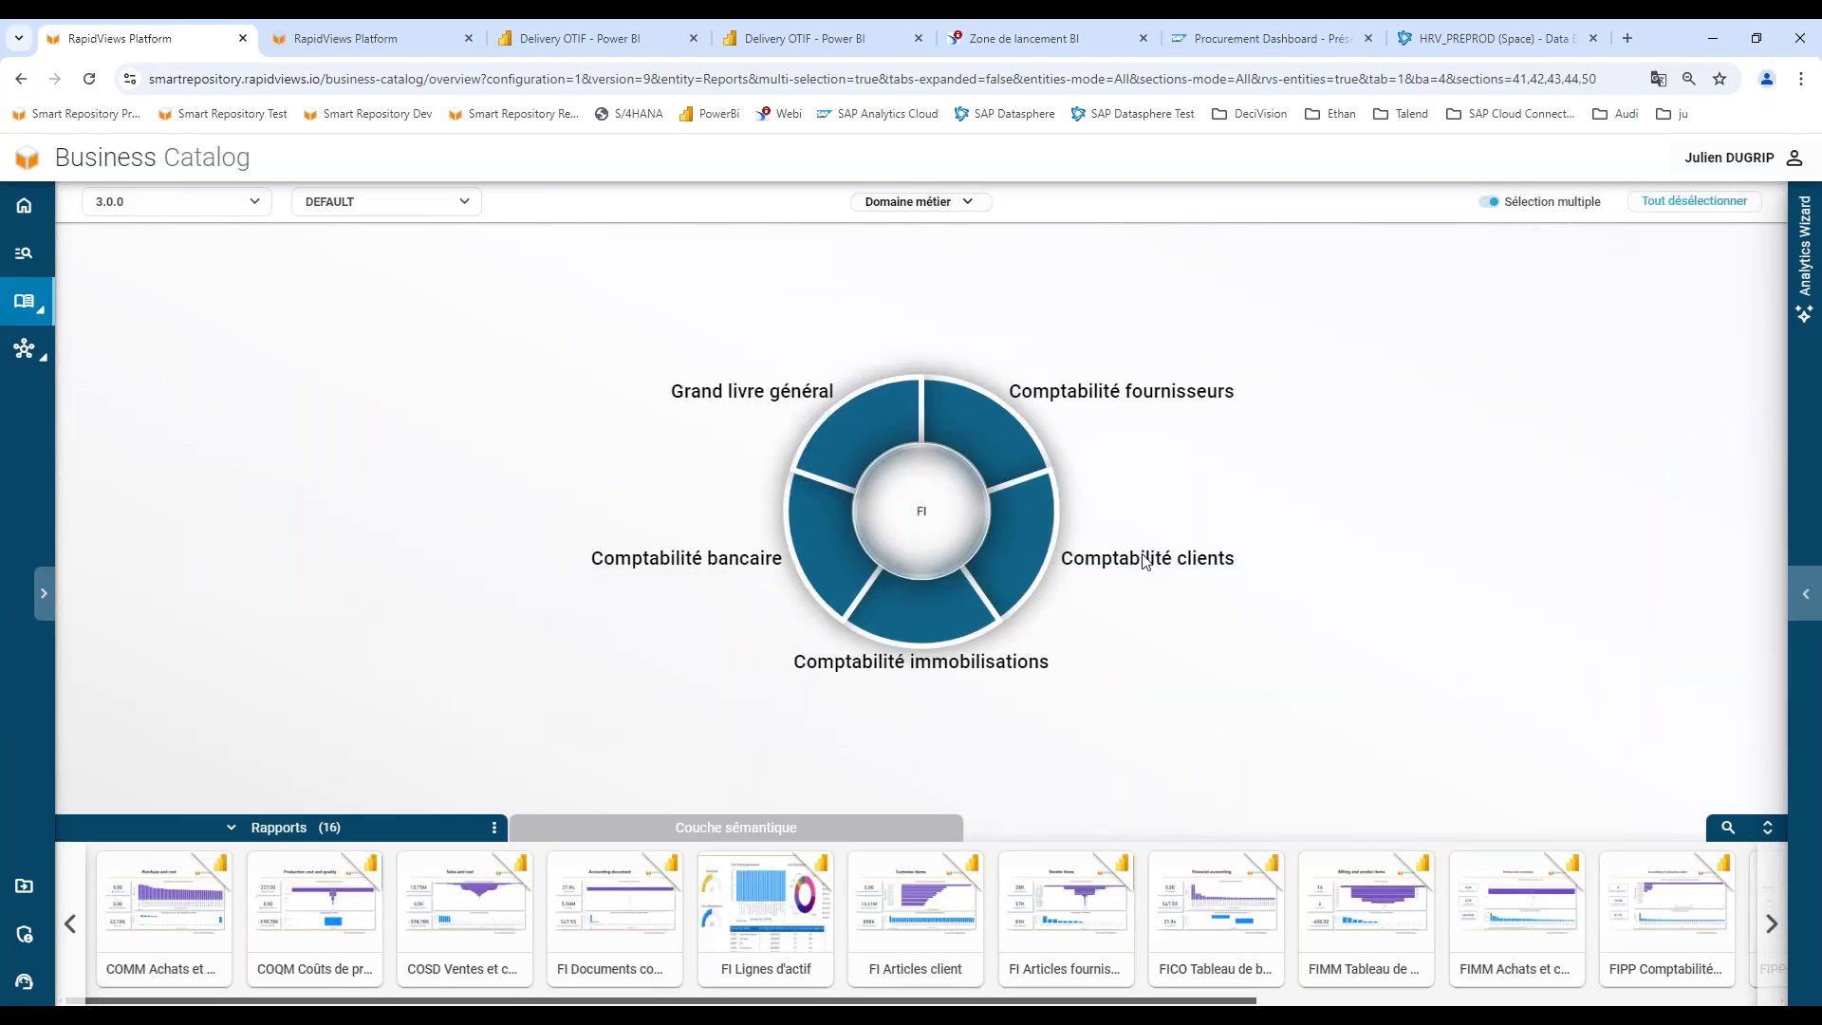
{"action": "left_click", "coordinate": [939, 520]}
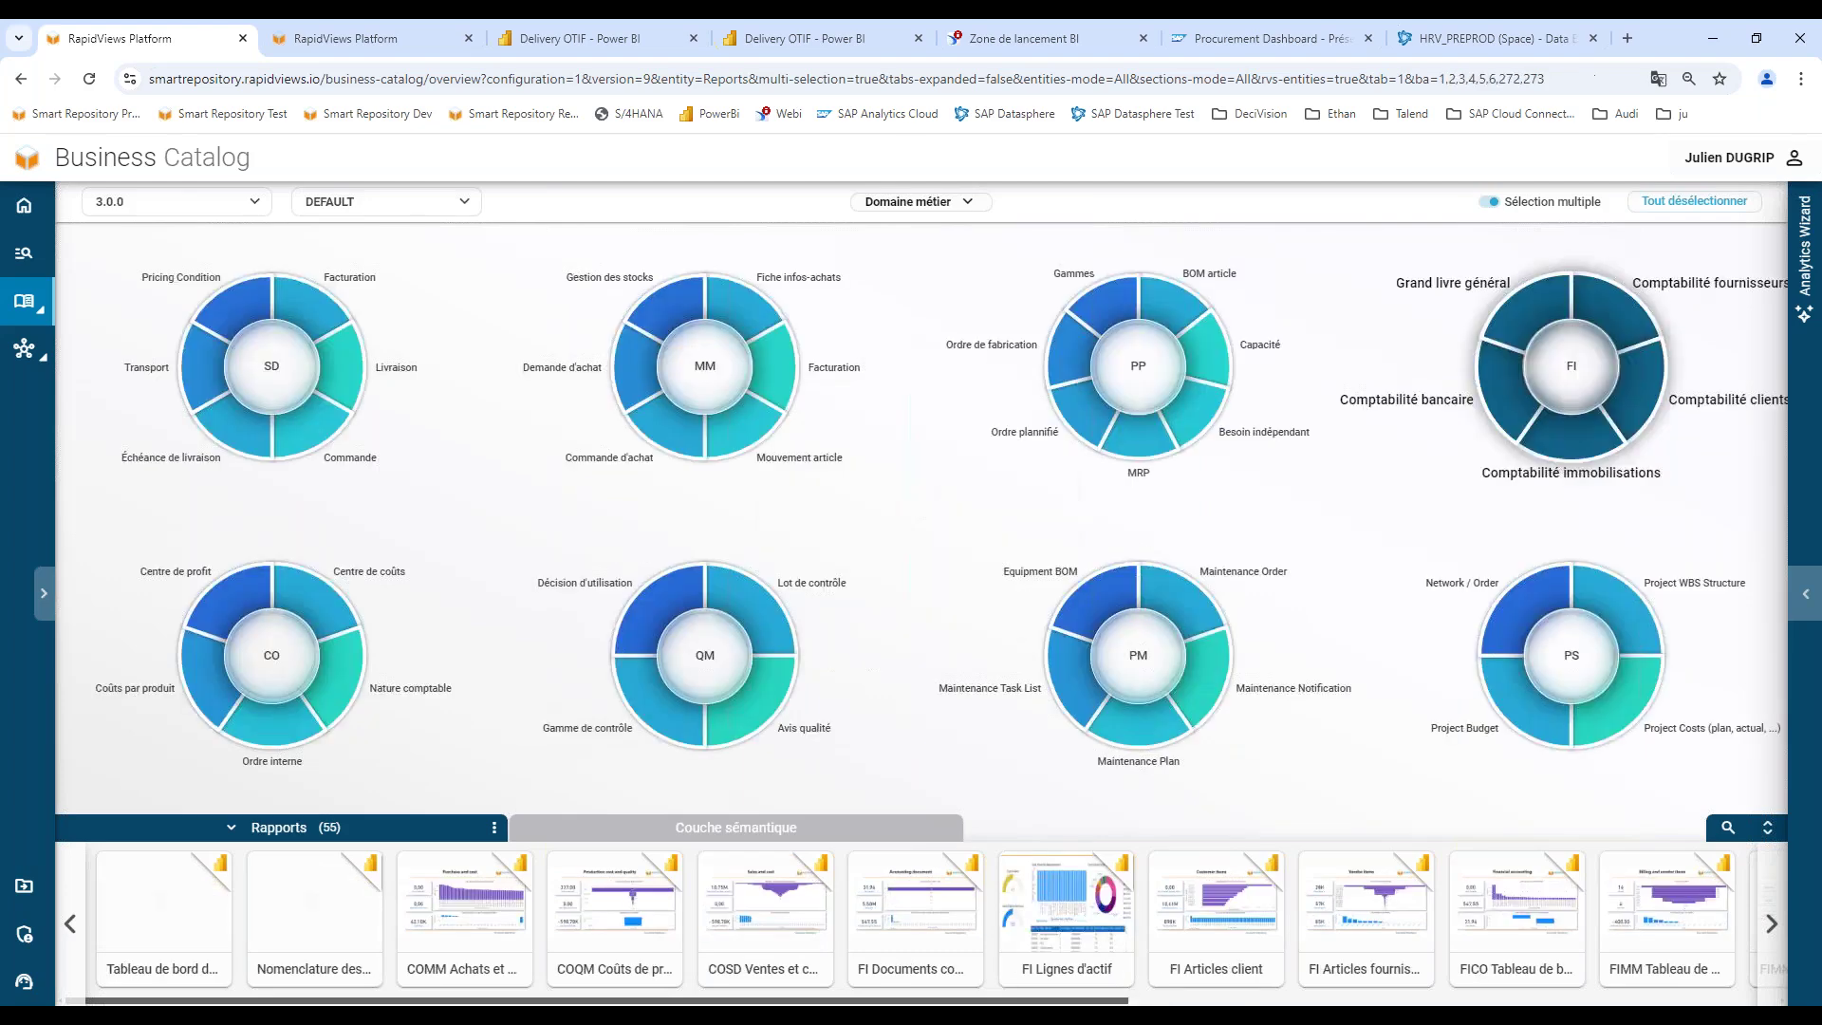
{"action": "left_click", "coordinate": [1128, 367]}
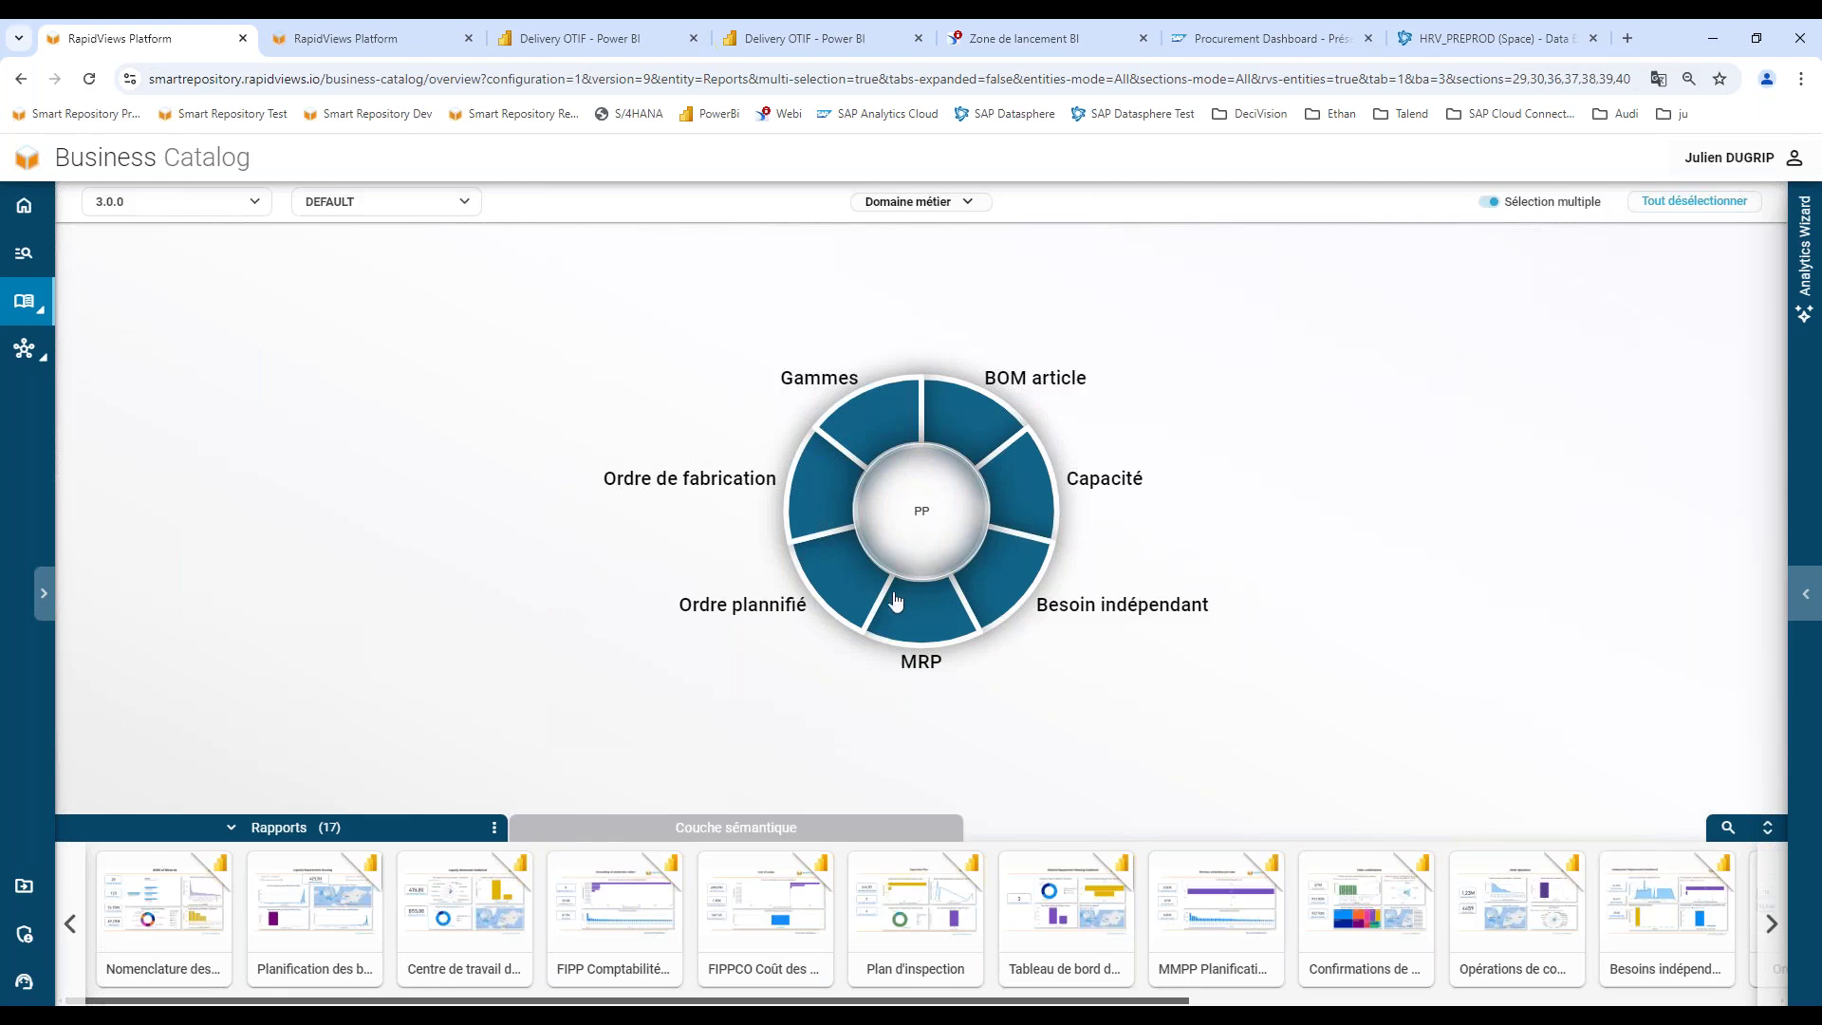
Display the PP module's semantic layer in the enlarged view and list the KPIs for MRP.
{"action": "left_click", "coordinate": [739, 825]}
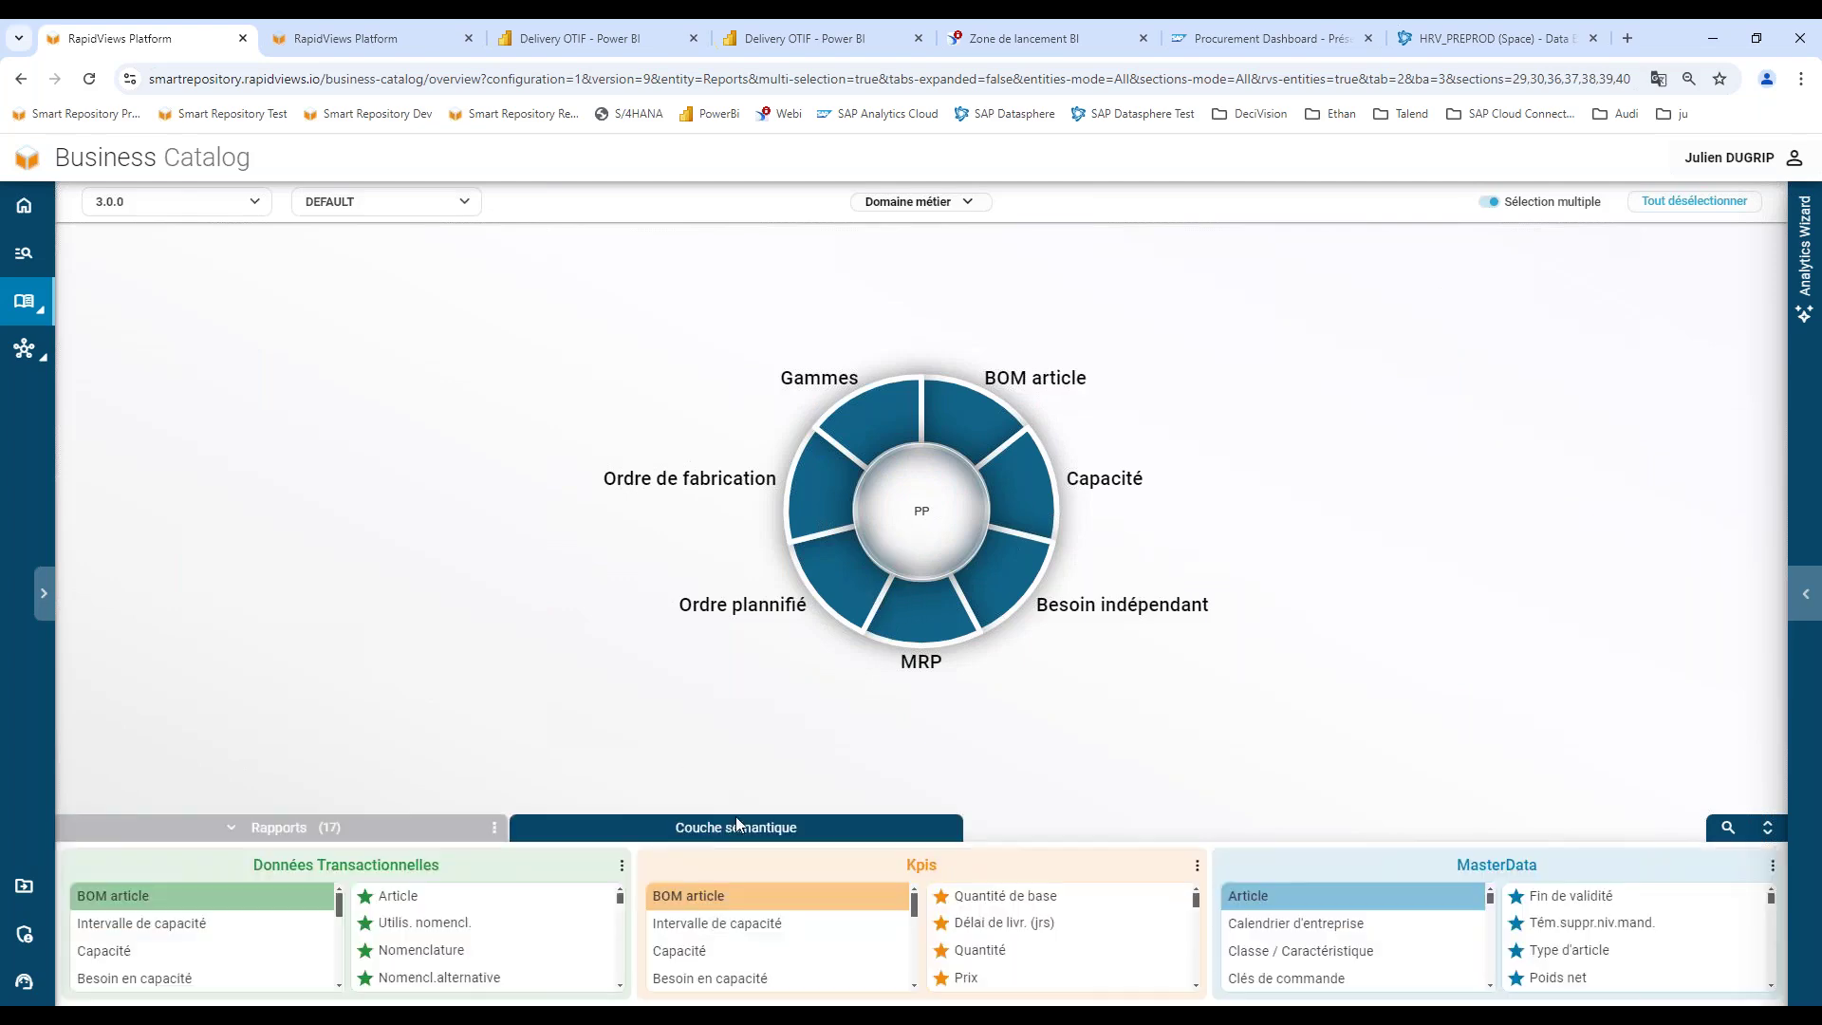
{"action": "left_click", "coordinate": [1768, 827]}
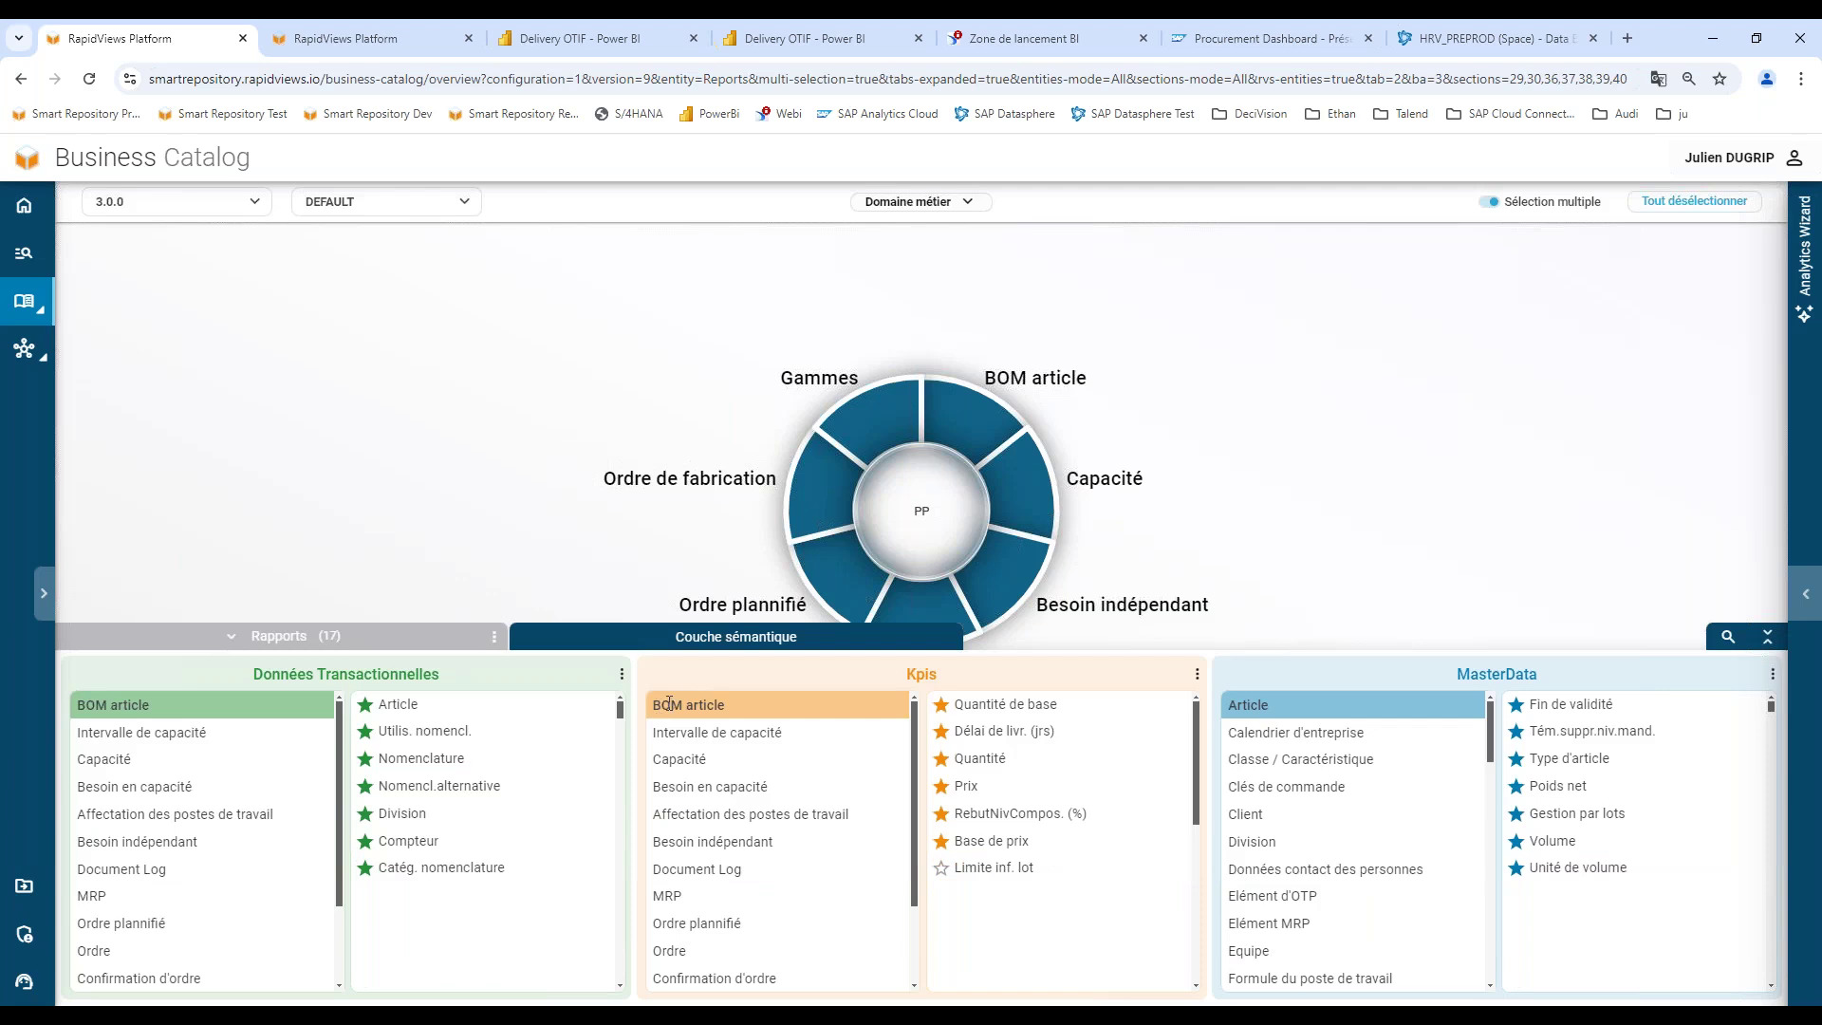
{"action": "left_click", "coordinate": [667, 897]}
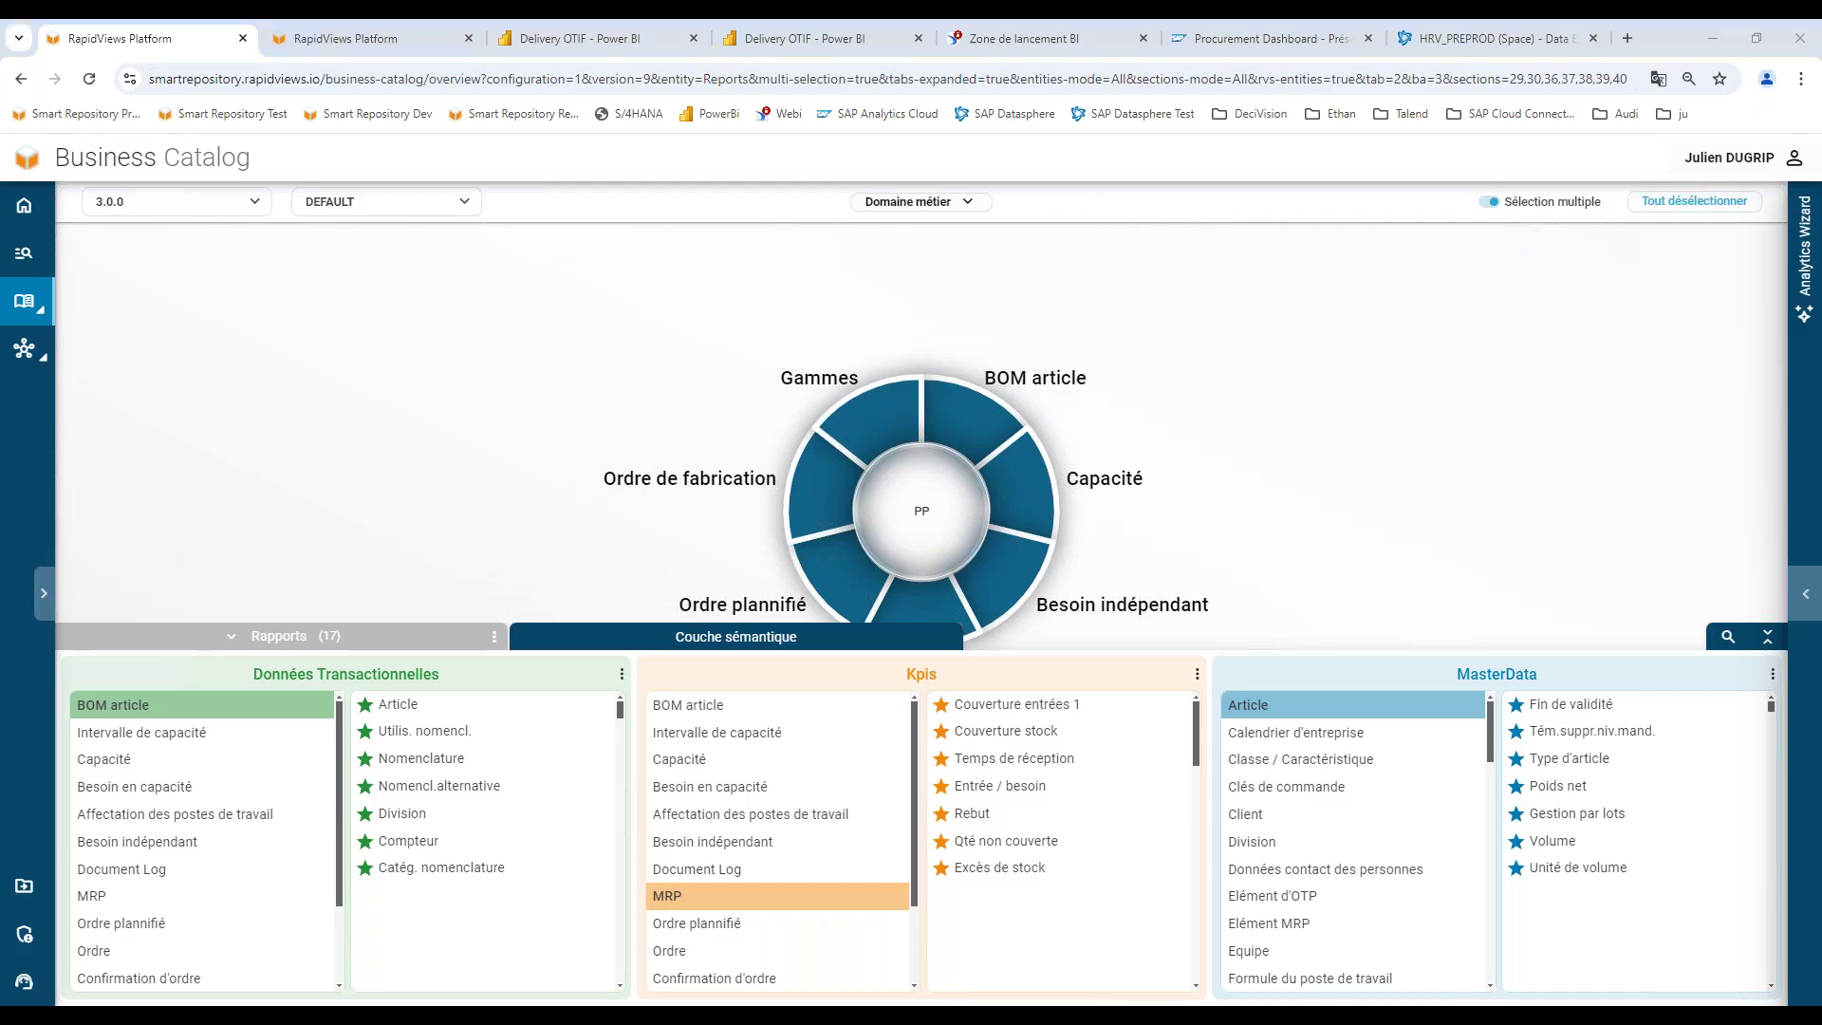
Switch to PowerPoint, start the slide show from the DEMONSTRATION slide, and advance to the Rapid Views business content benefits slide.
{"action": "key", "text": "alt+Tab"}
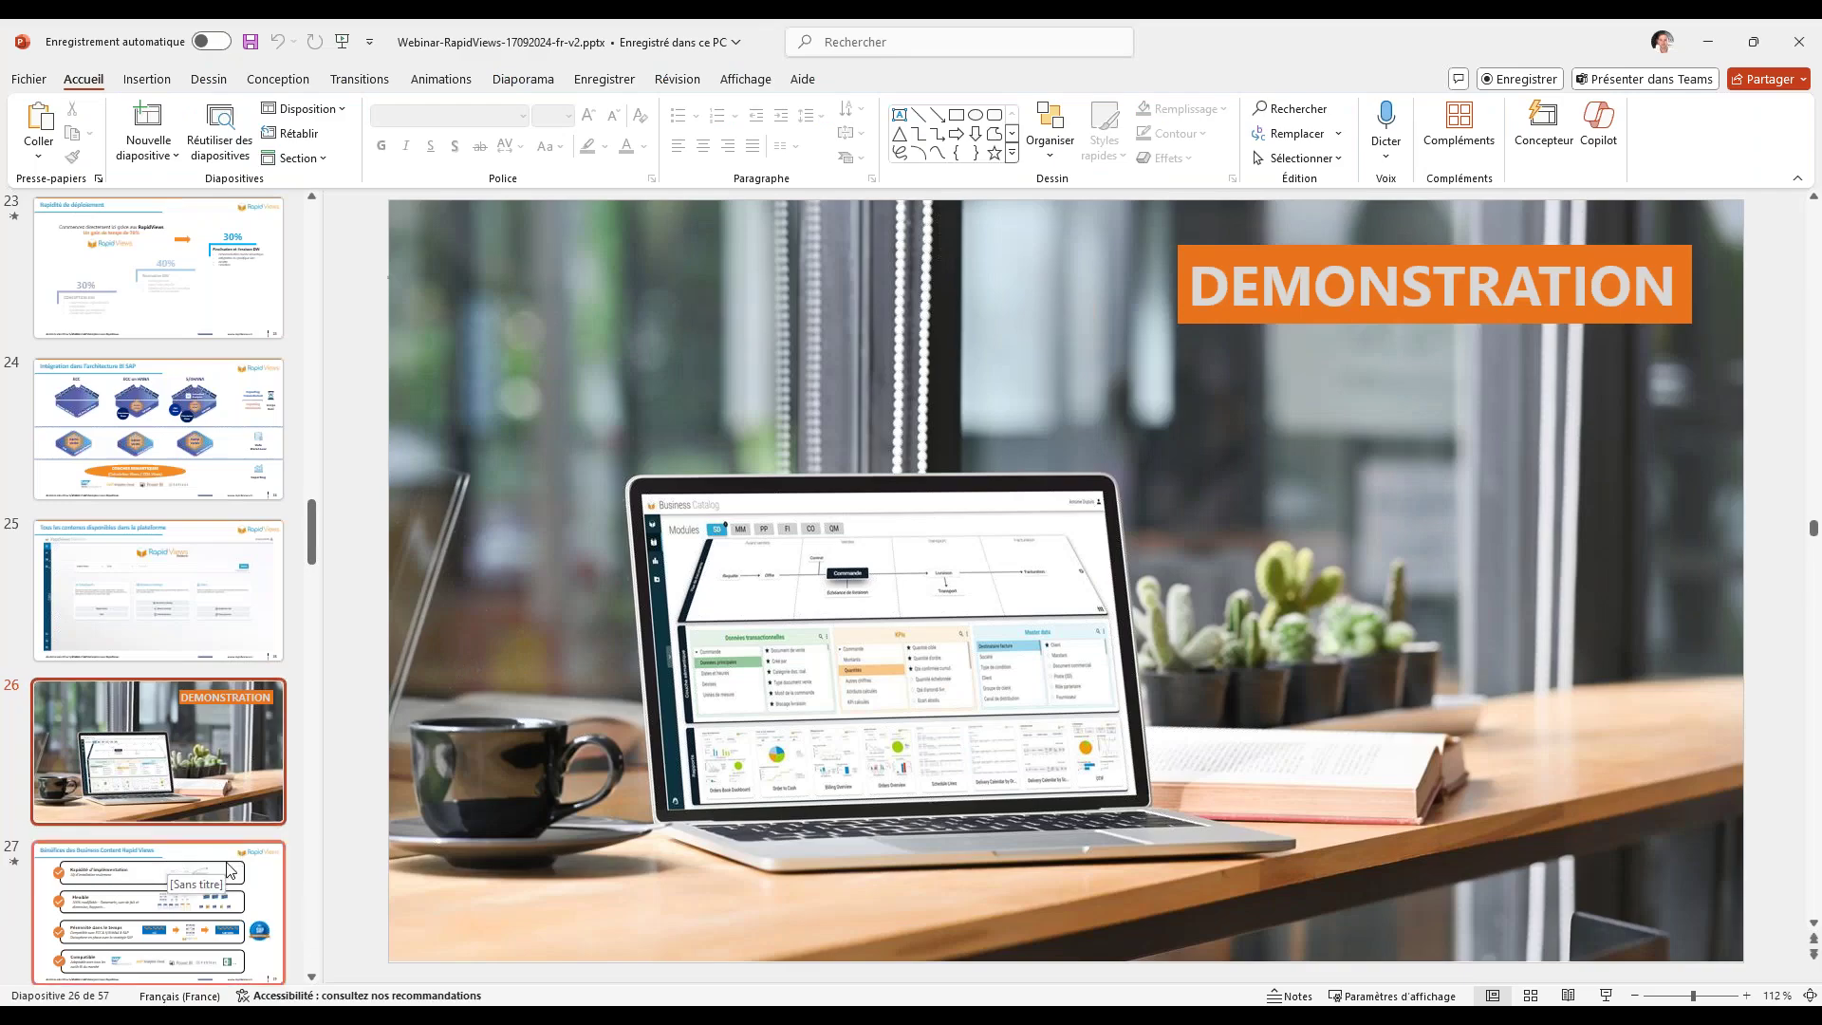
{"action": "key", "text": "shift+F5"}
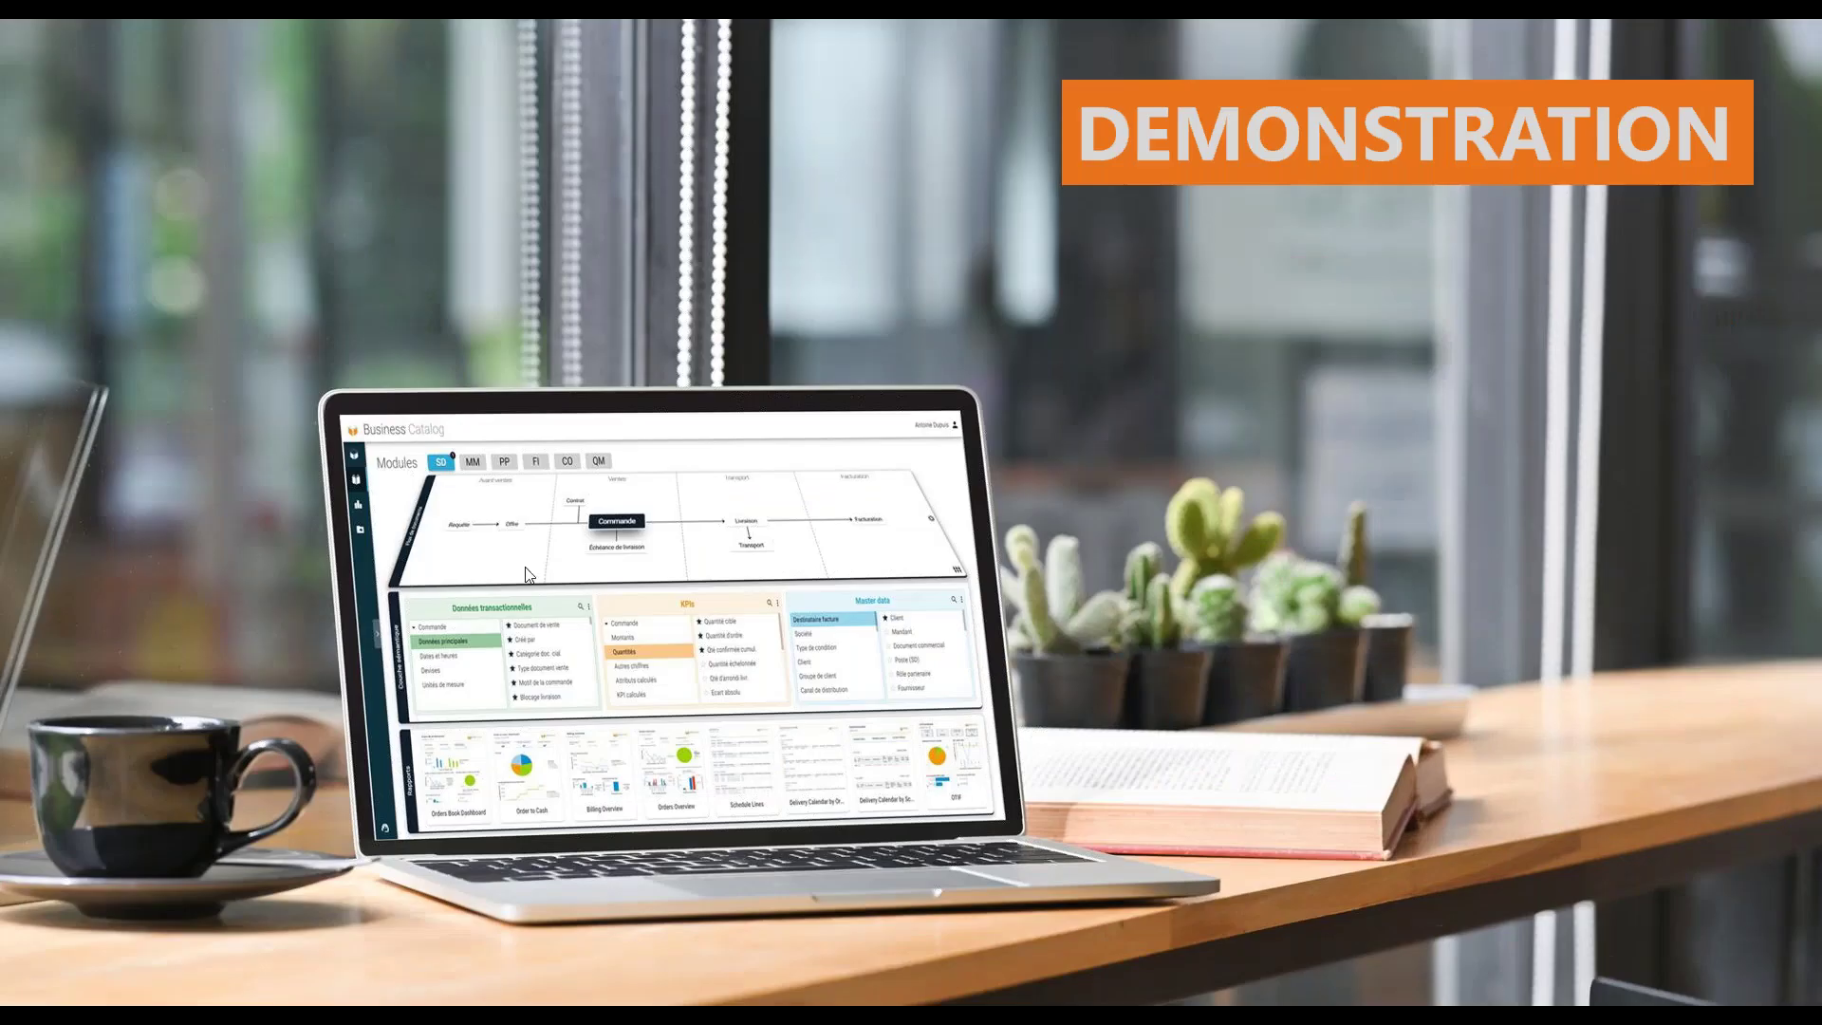
{"action": "key", "text": "Right"}
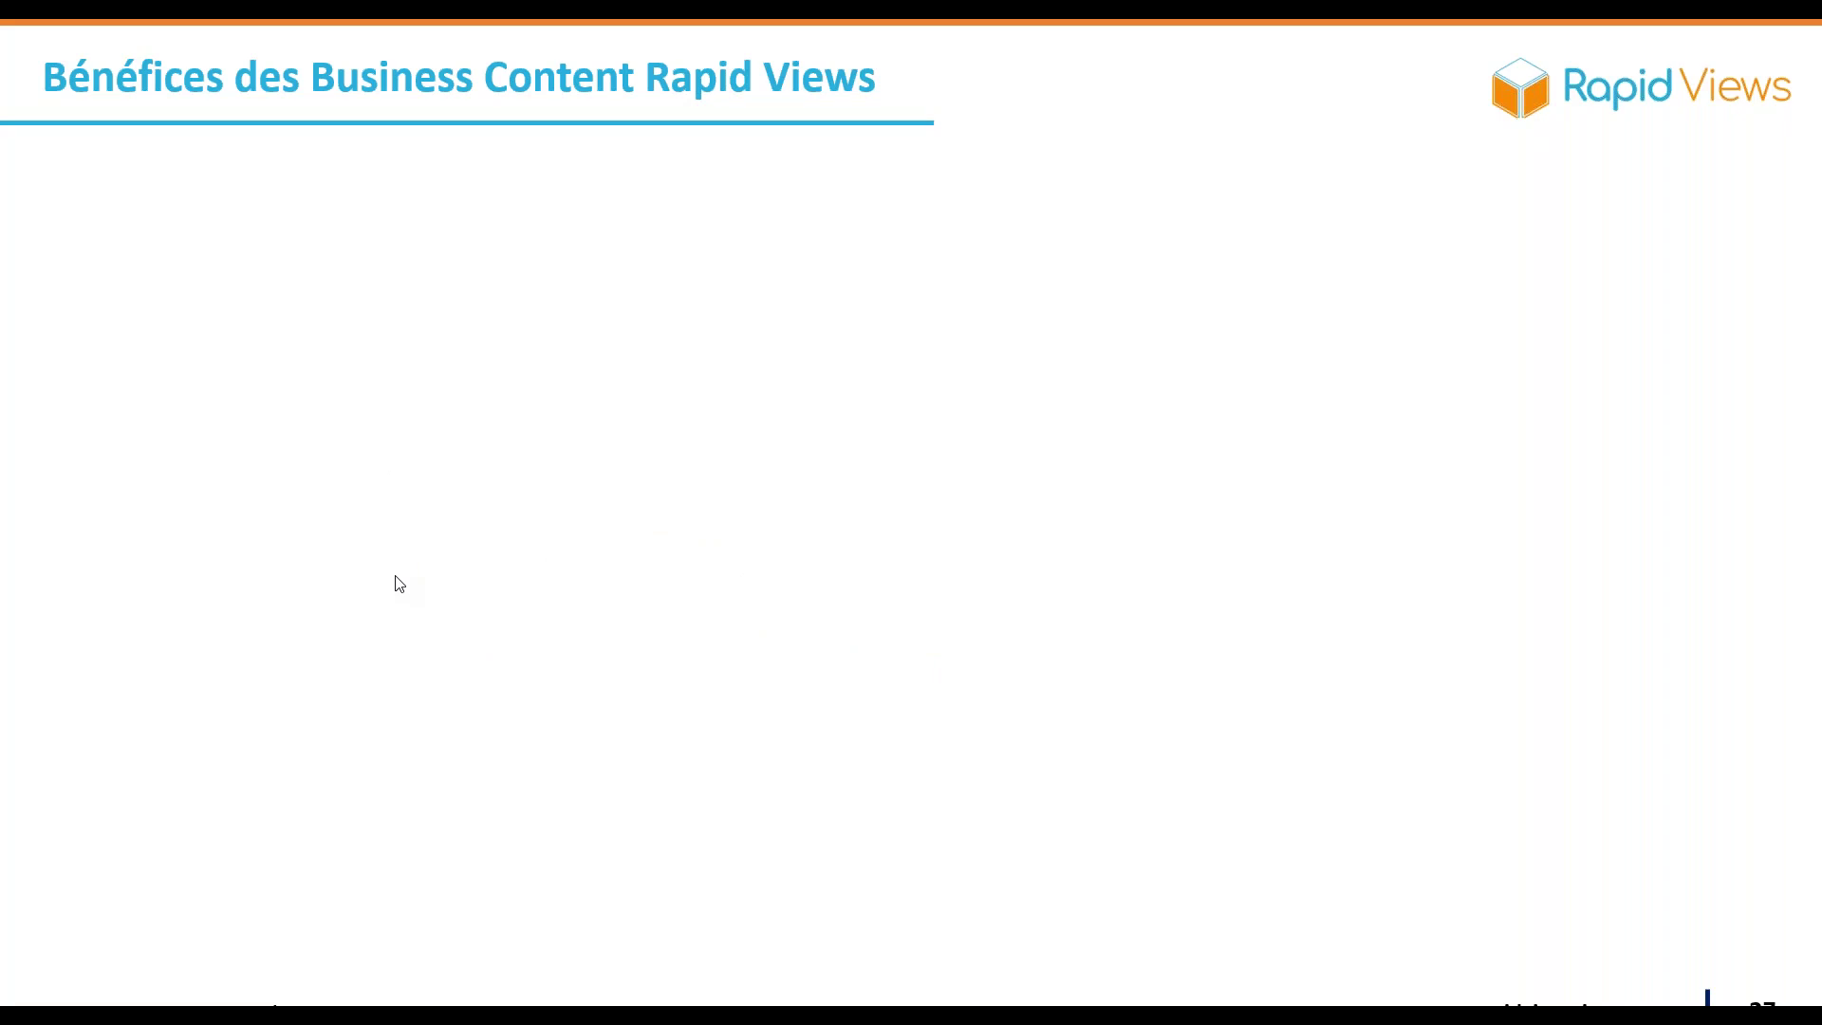
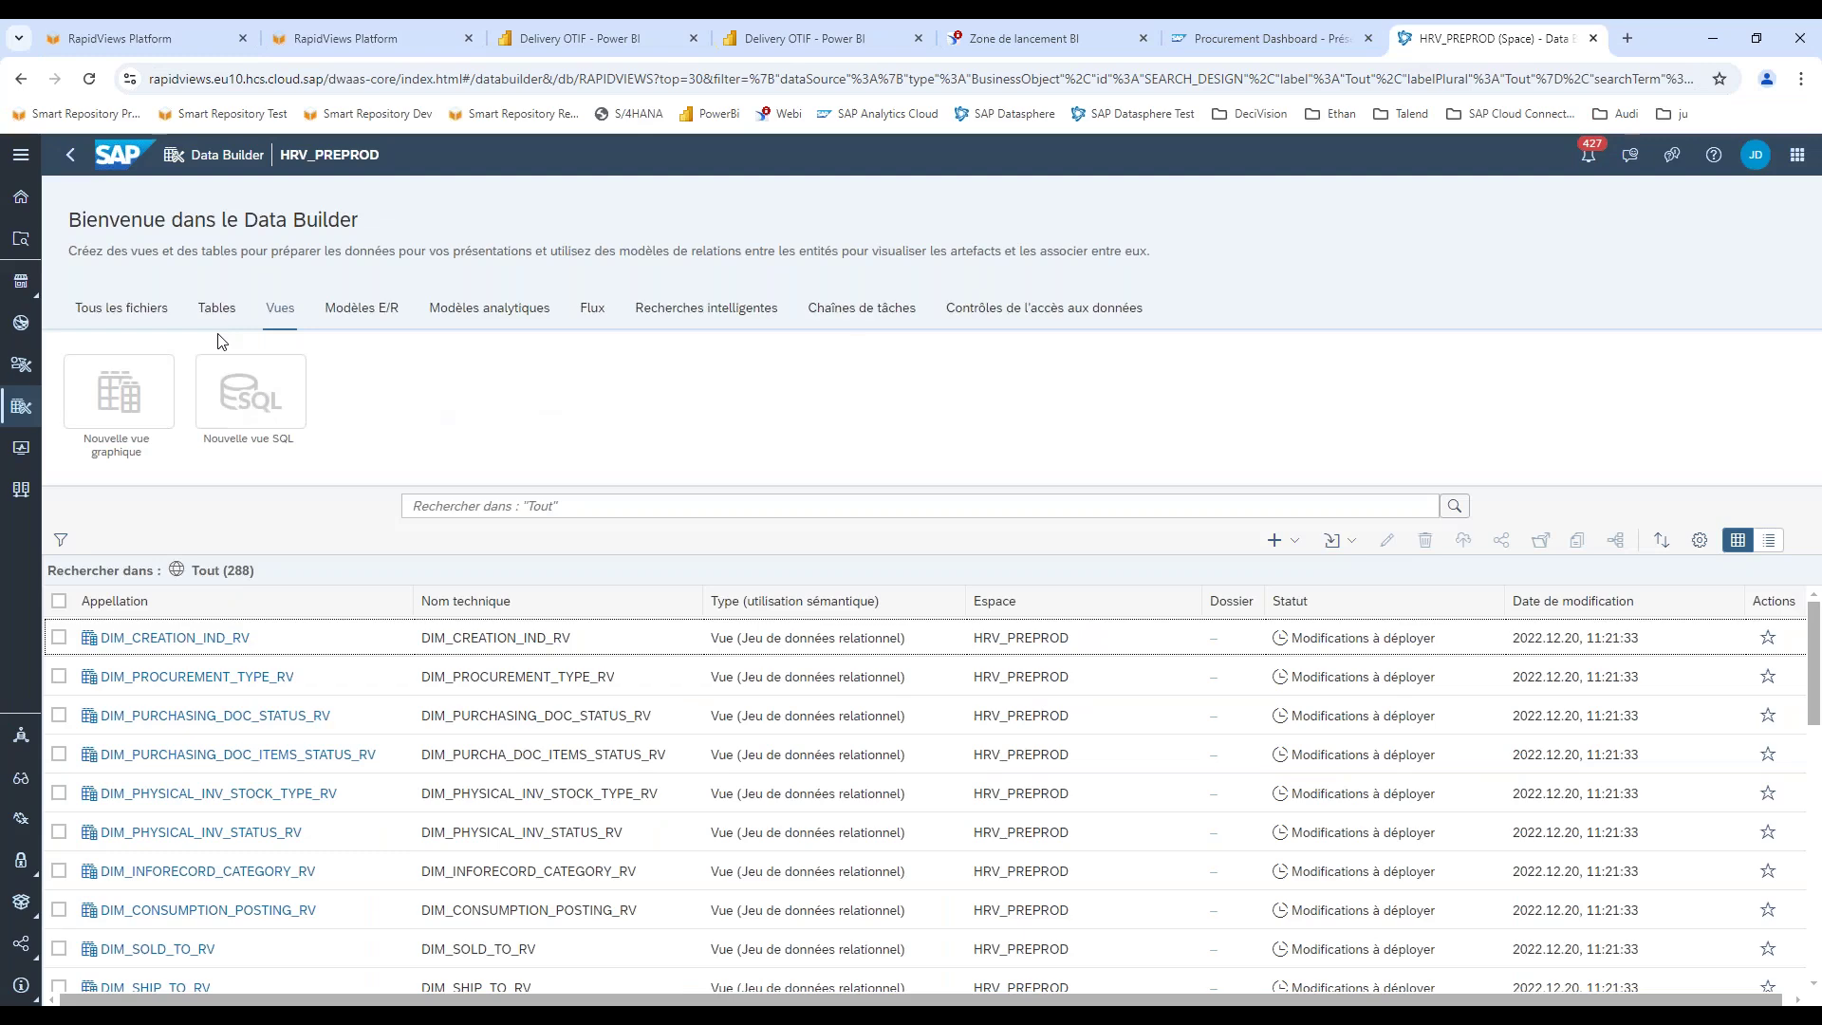
Review the HRV_PREPROD space's connections in SAP Datasphere and return to the list of views in the Data Builder.
{"action": "left_click", "coordinate": [21, 155]}
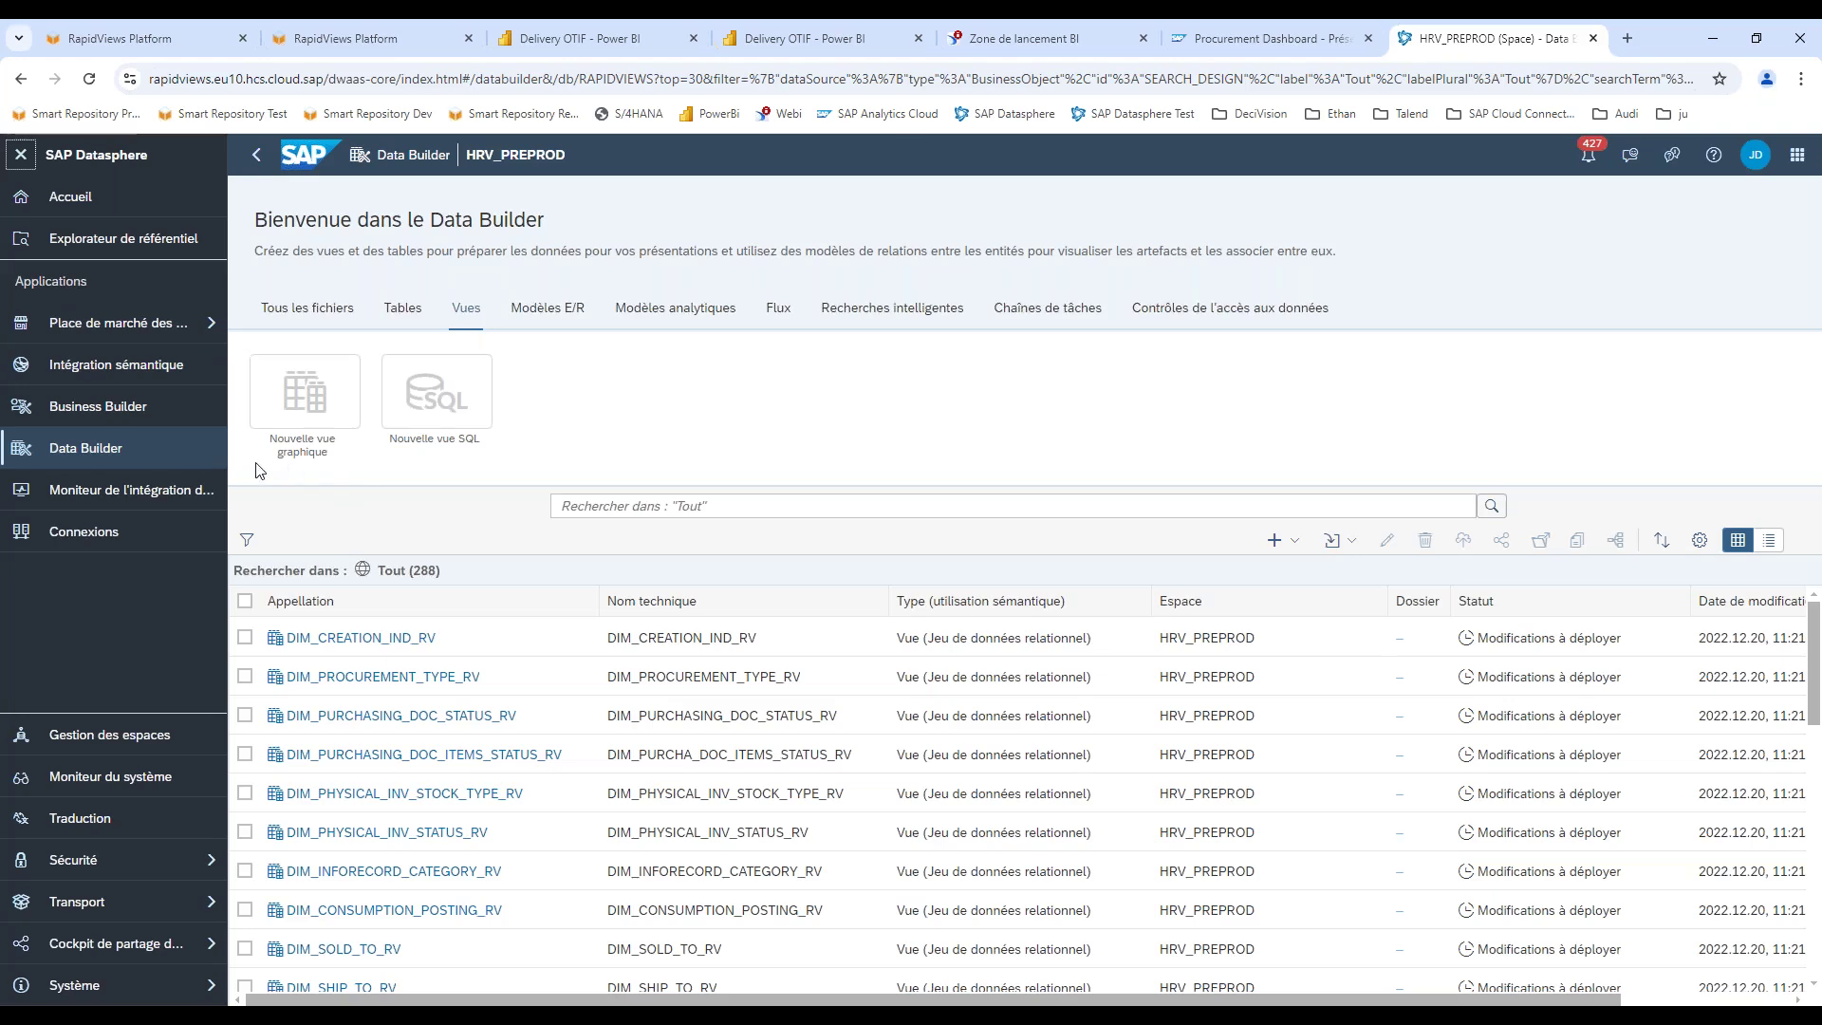
{"action": "left_click", "coordinate": [106, 532]}
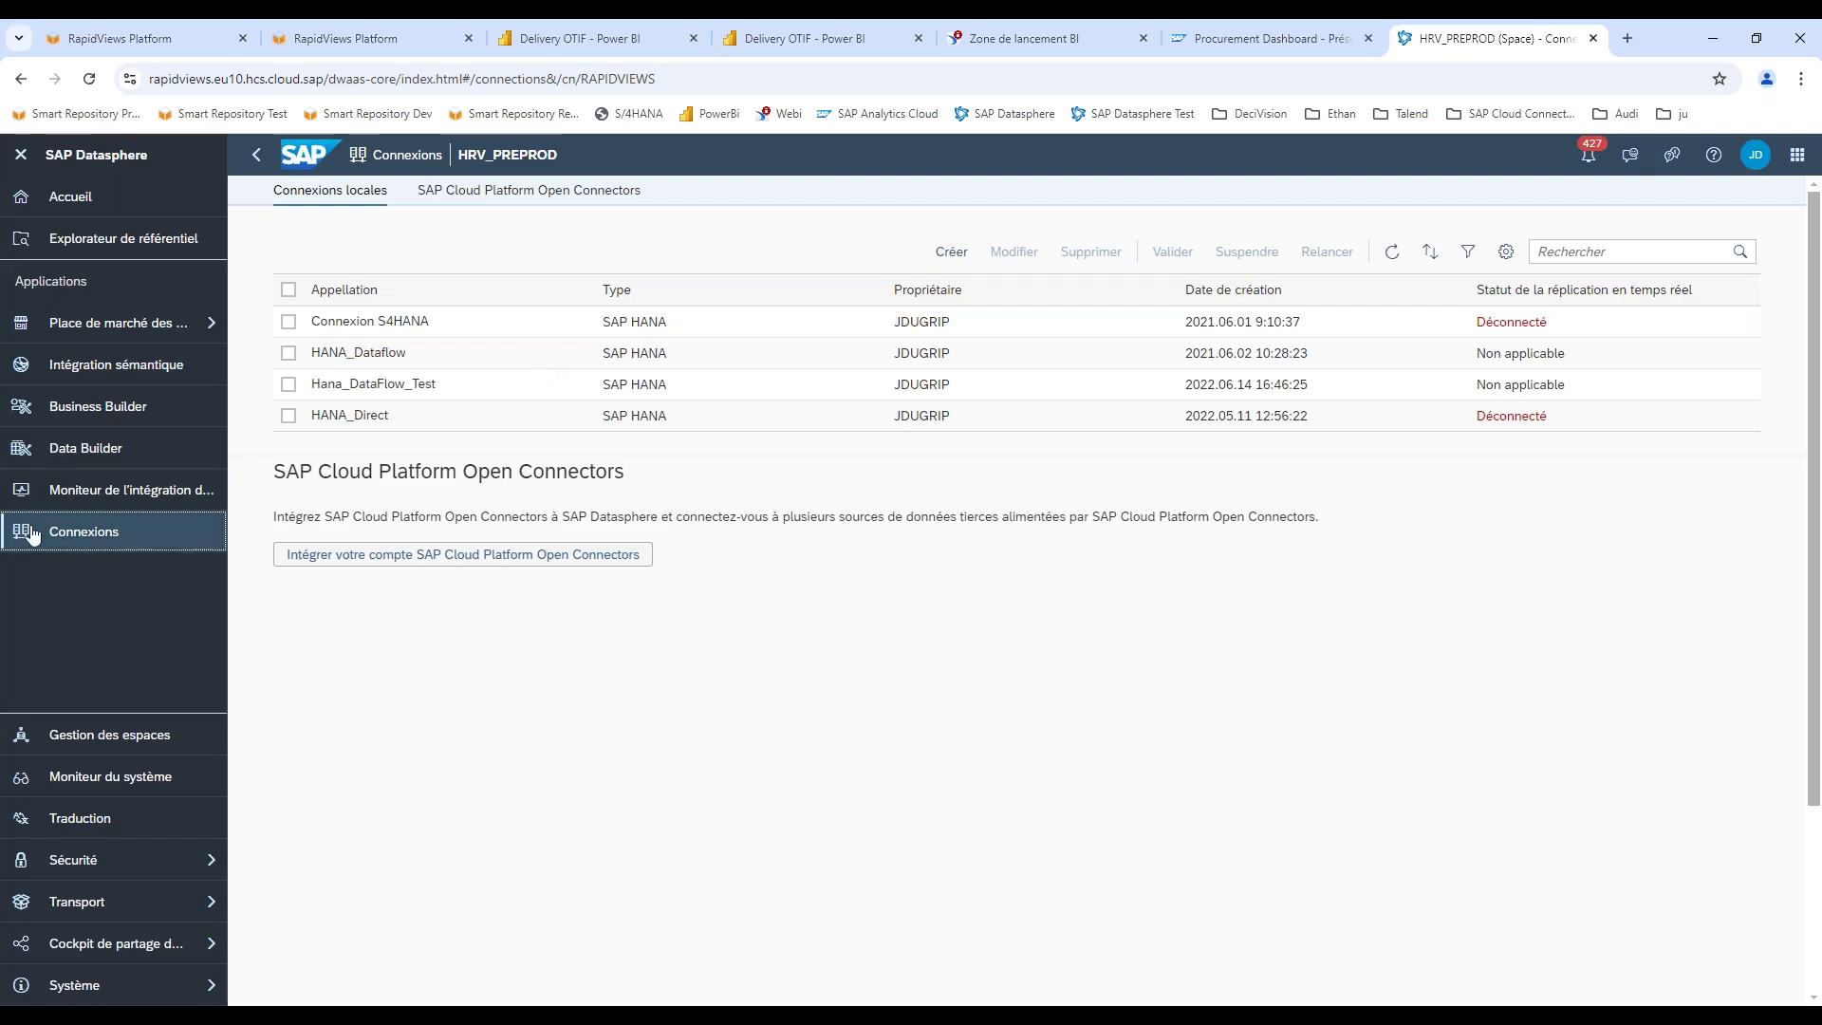
{"action": "left_click", "coordinate": [90, 448]}
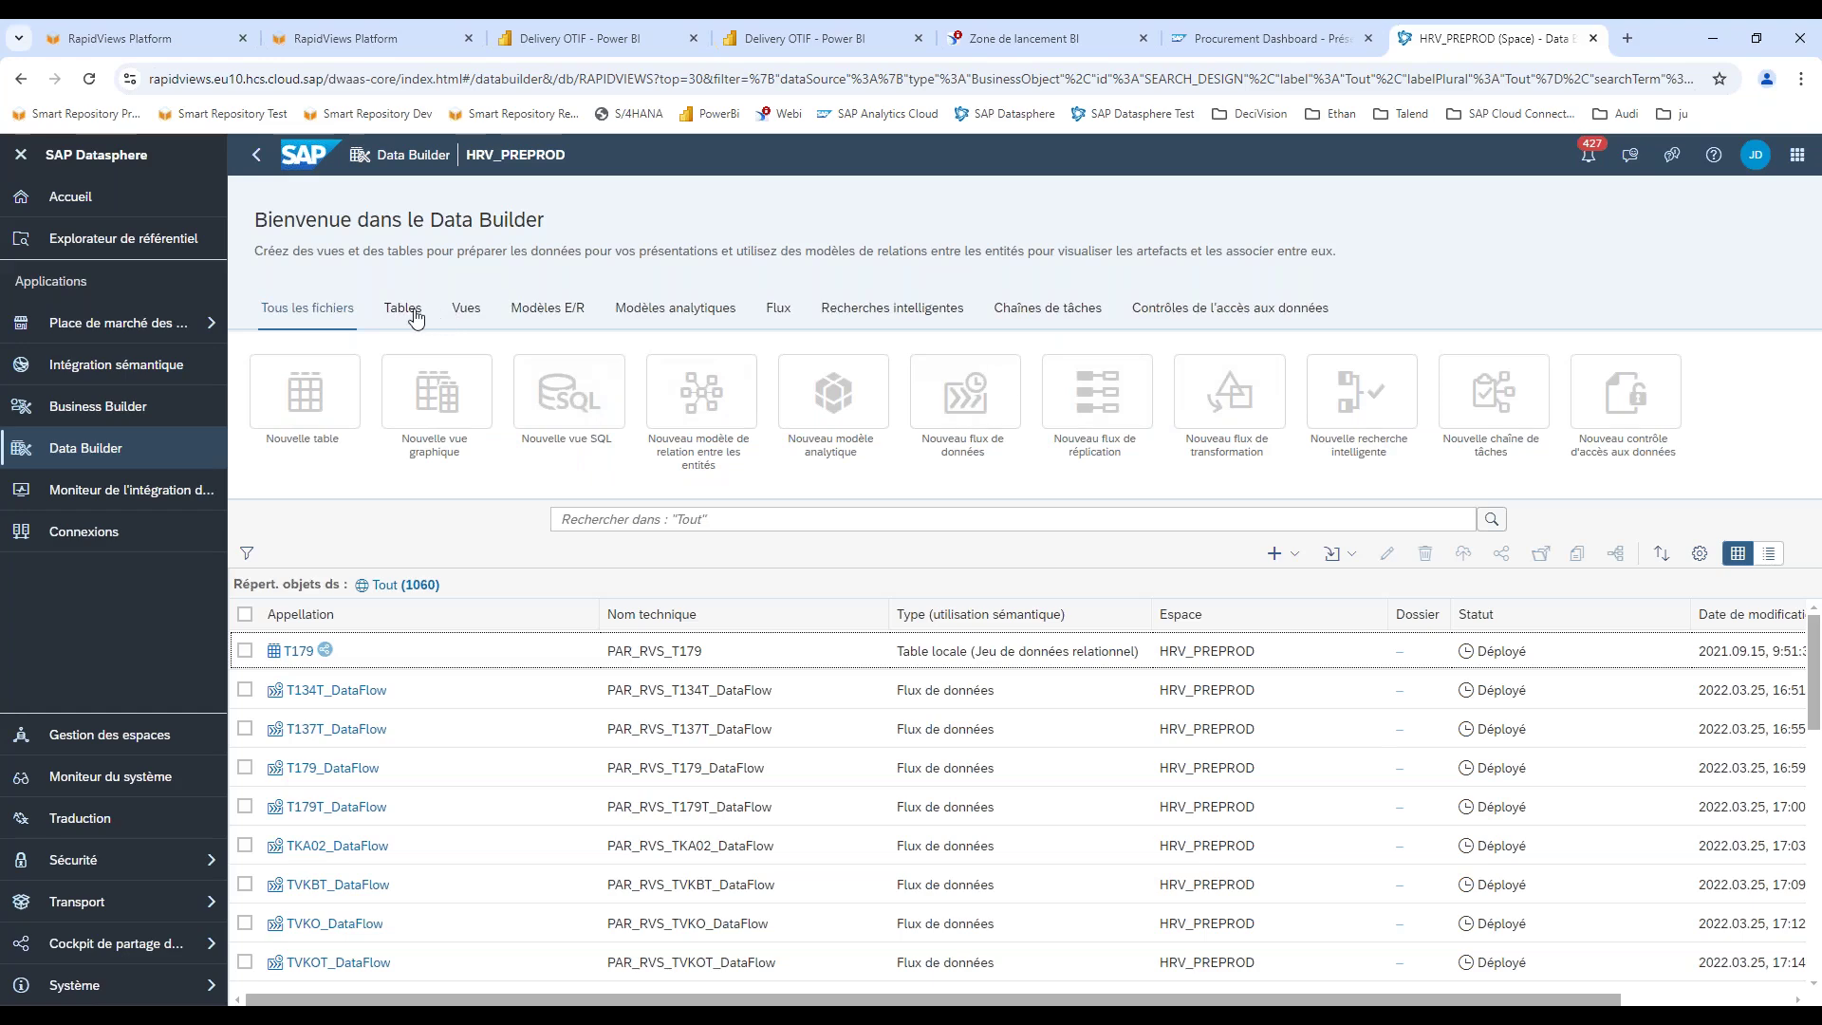
{"action": "double_click", "coordinate": [465, 307]}
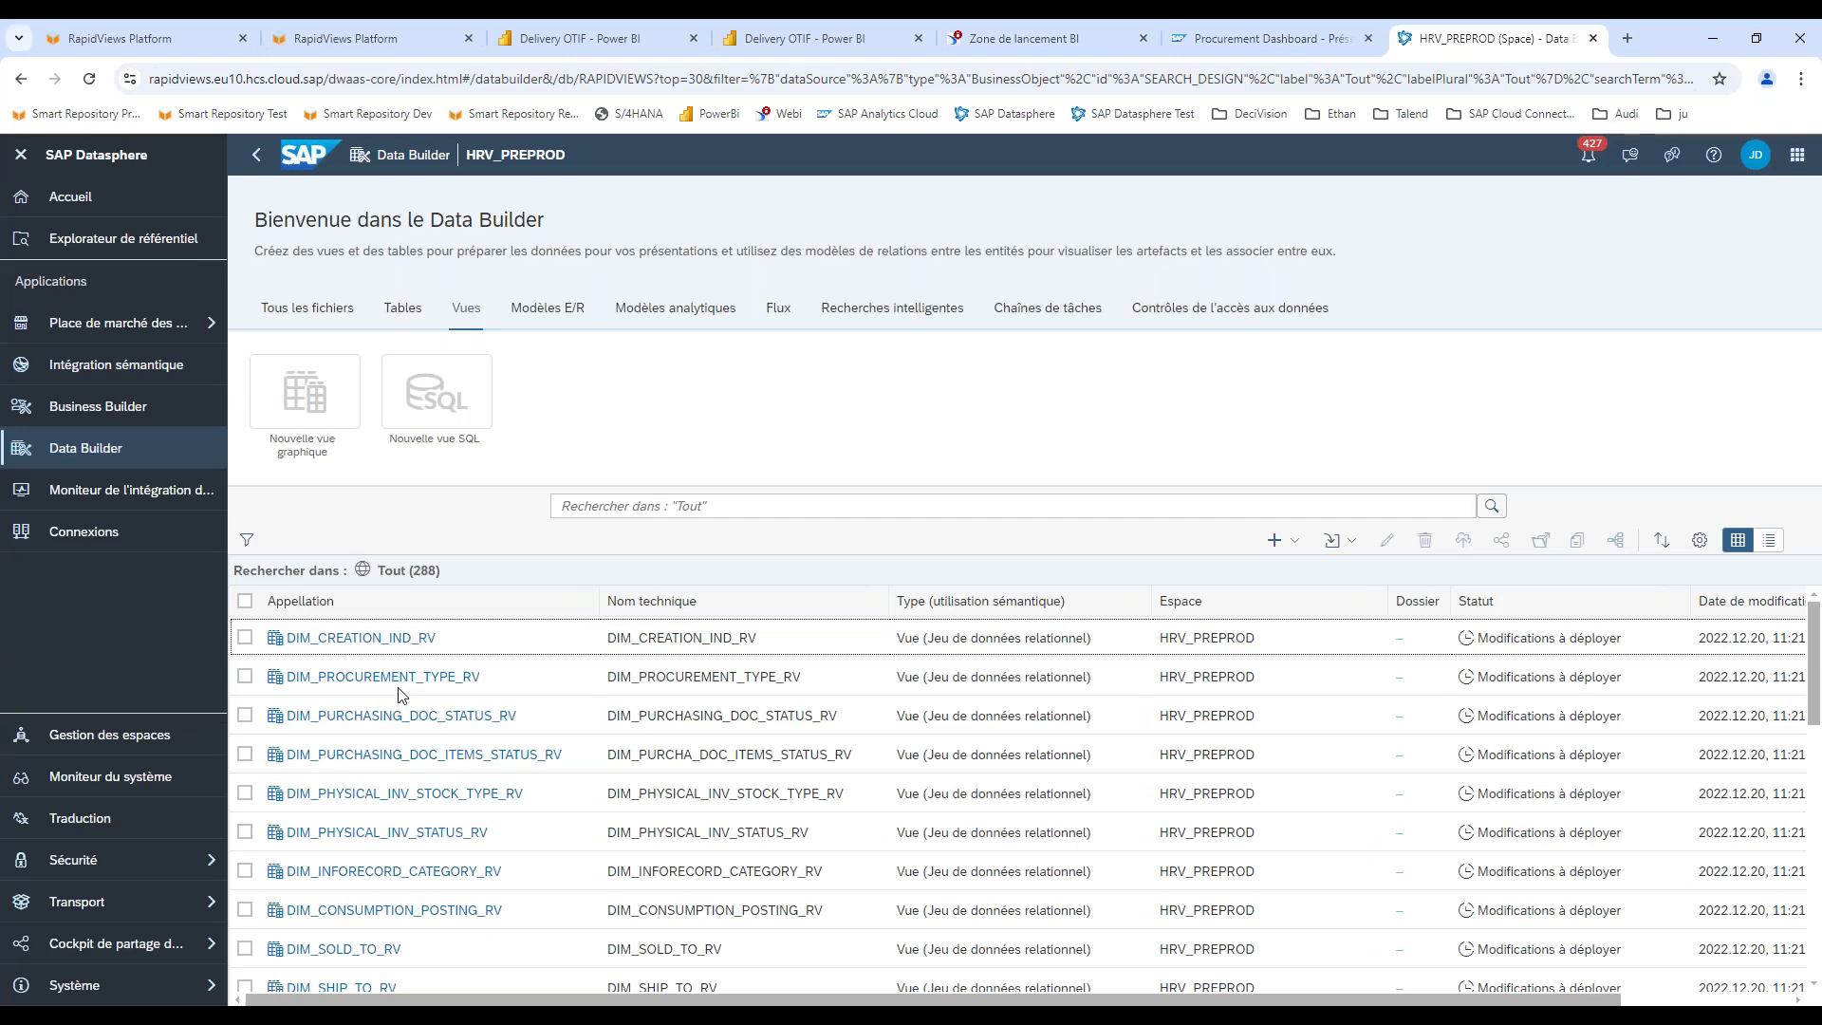
Find and open the DIM_SHIP_TO_RV view, and examine its graphical model from the source tables to the output node.
{"action": "scroll", "coordinate": [398, 695], "scroll_direction": "down", "scroll_amount": 2}
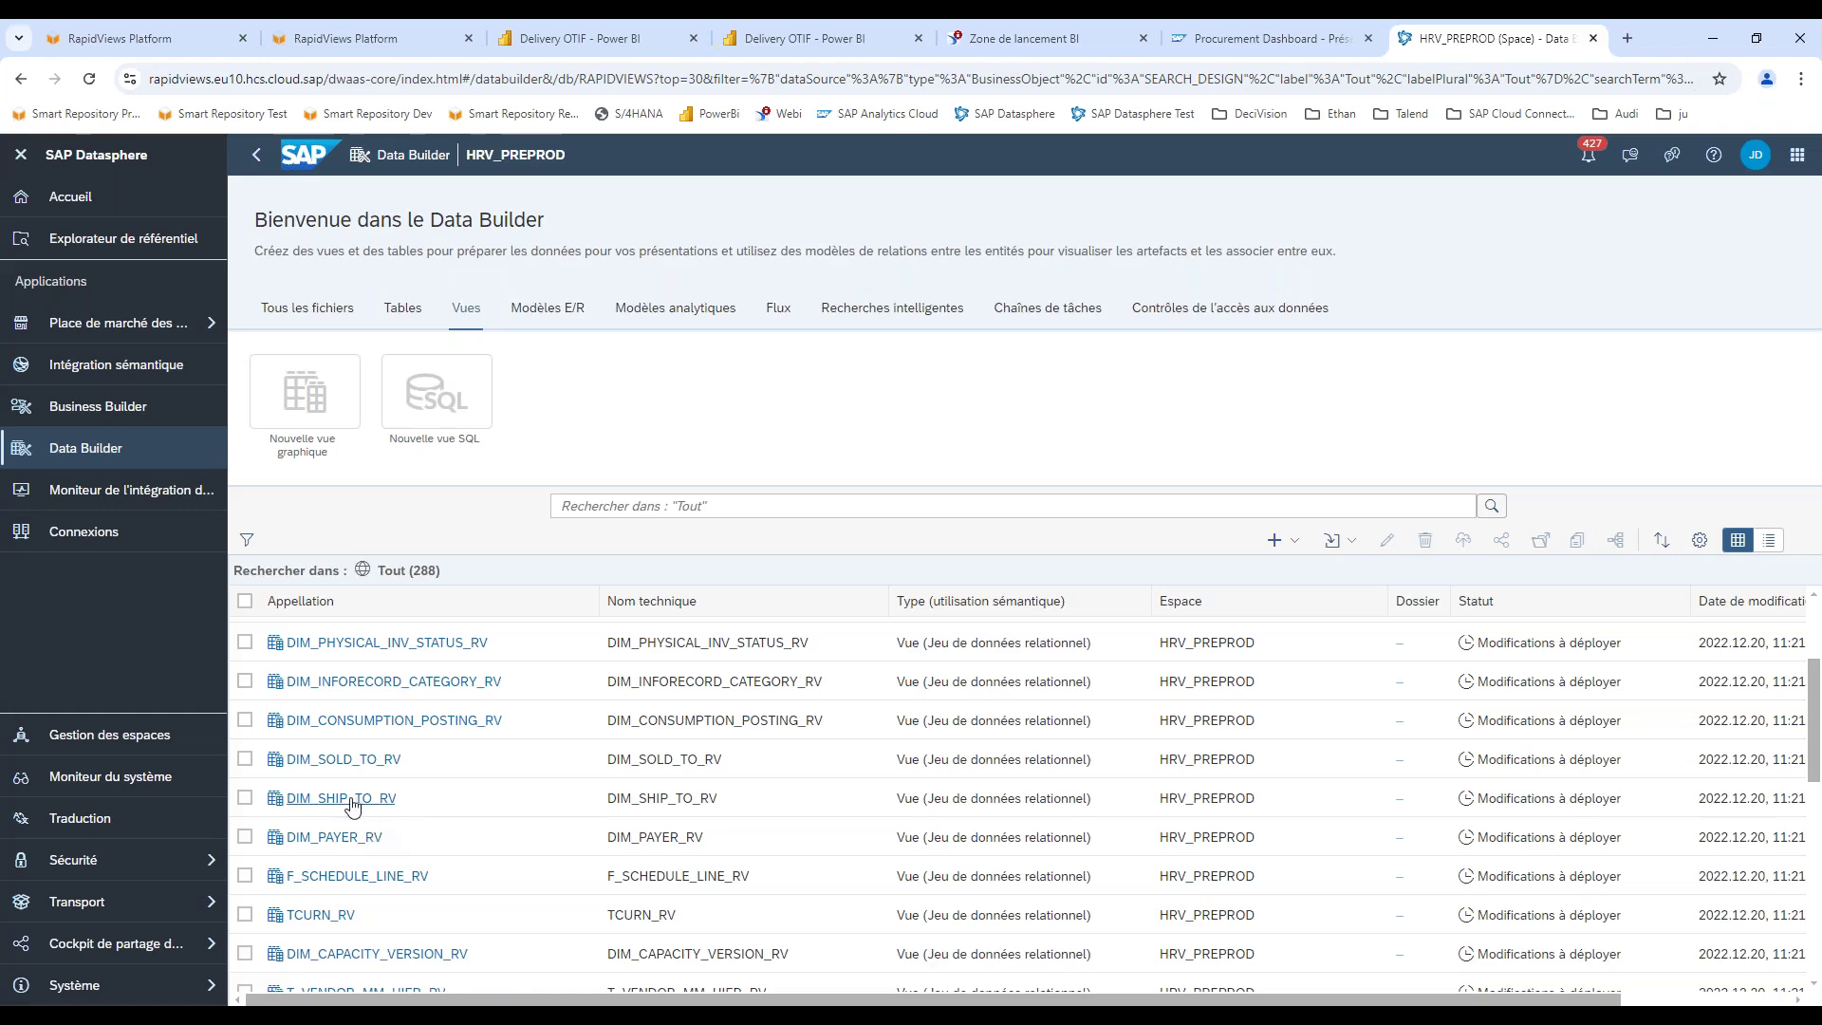
{"action": "scroll", "coordinate": [383, 803], "scroll_direction": "down", "scroll_amount": 2}
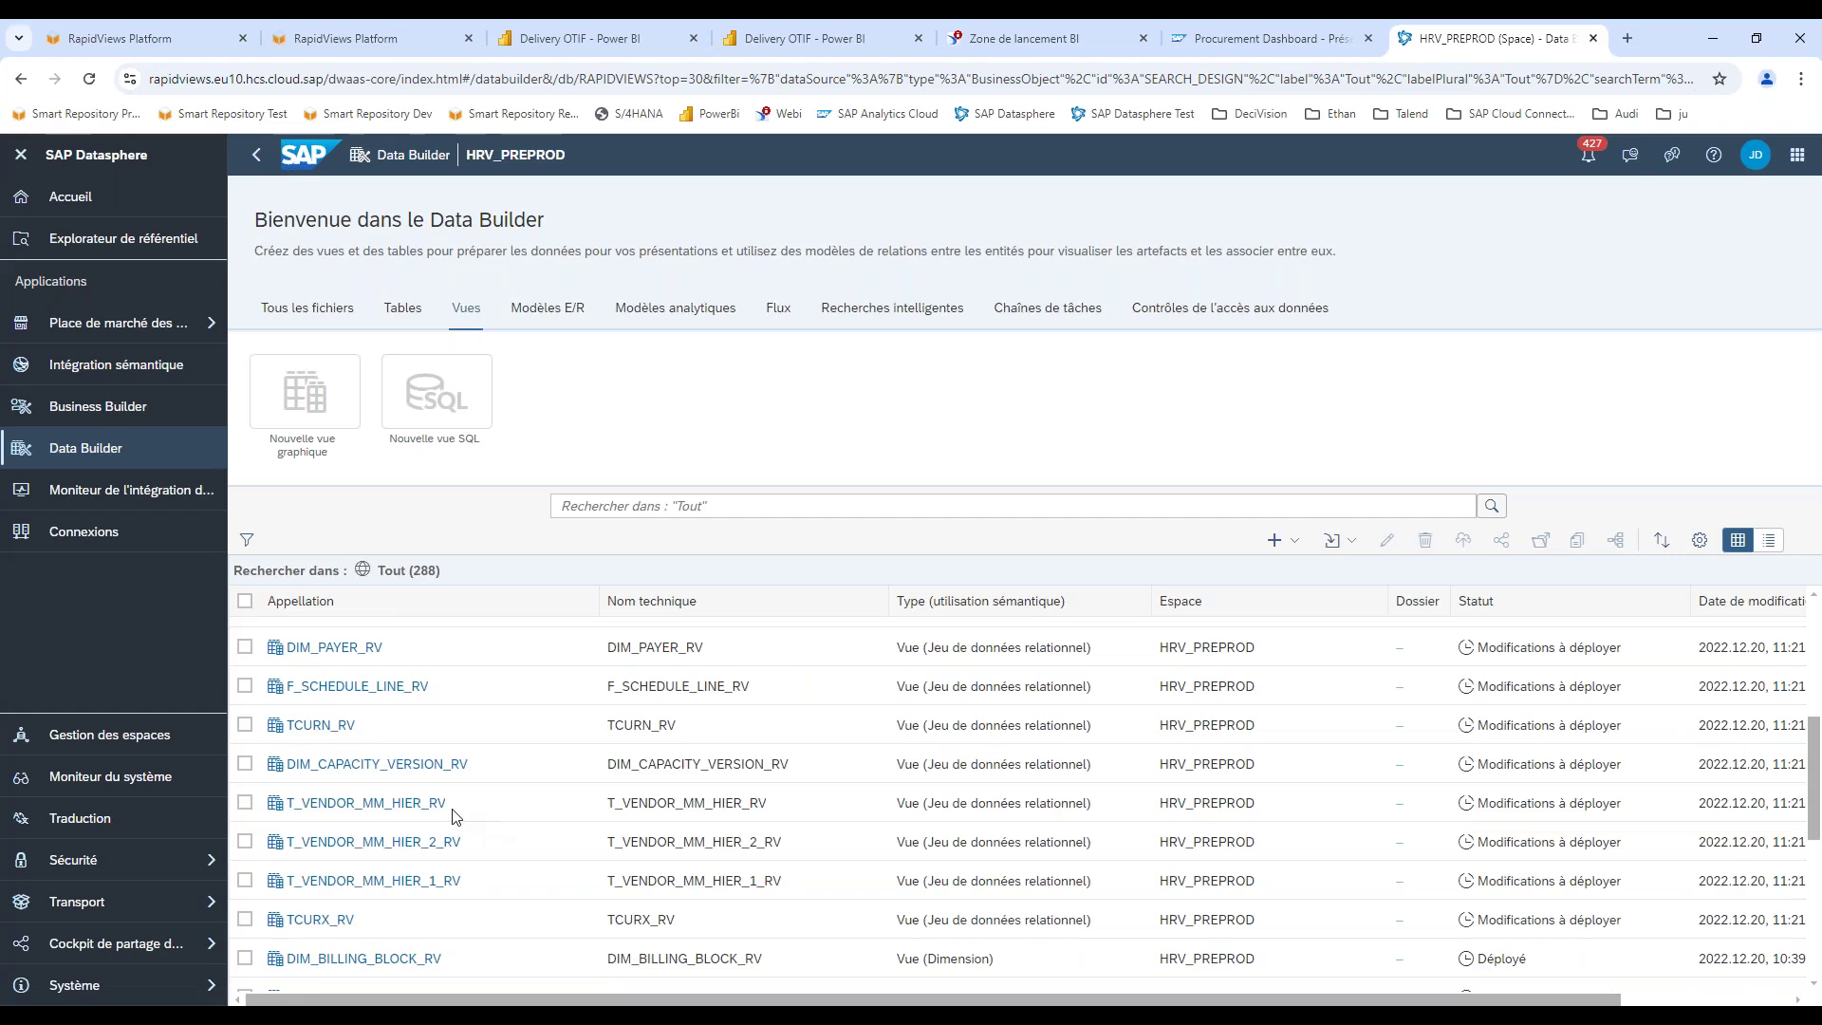
{"action": "scroll", "coordinate": [356, 748], "scroll_direction": "up", "scroll_amount": 1}
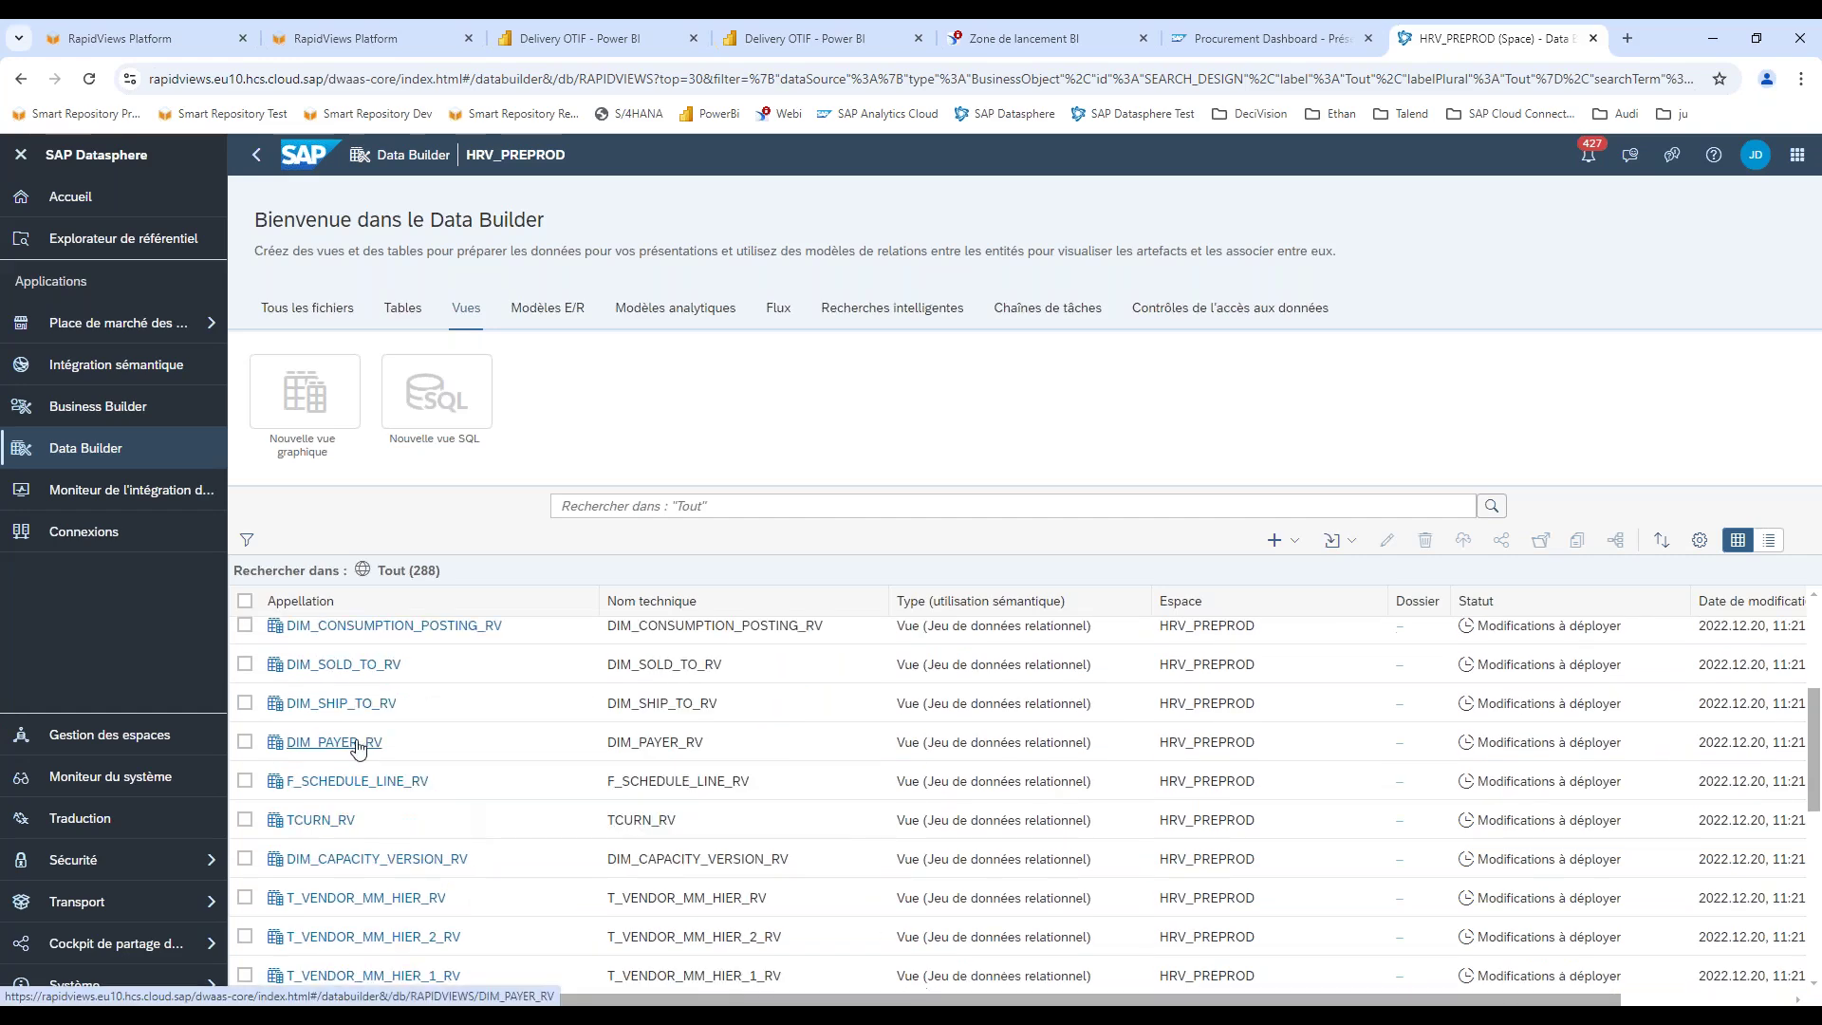
{"action": "left_click", "coordinate": [346, 704]}
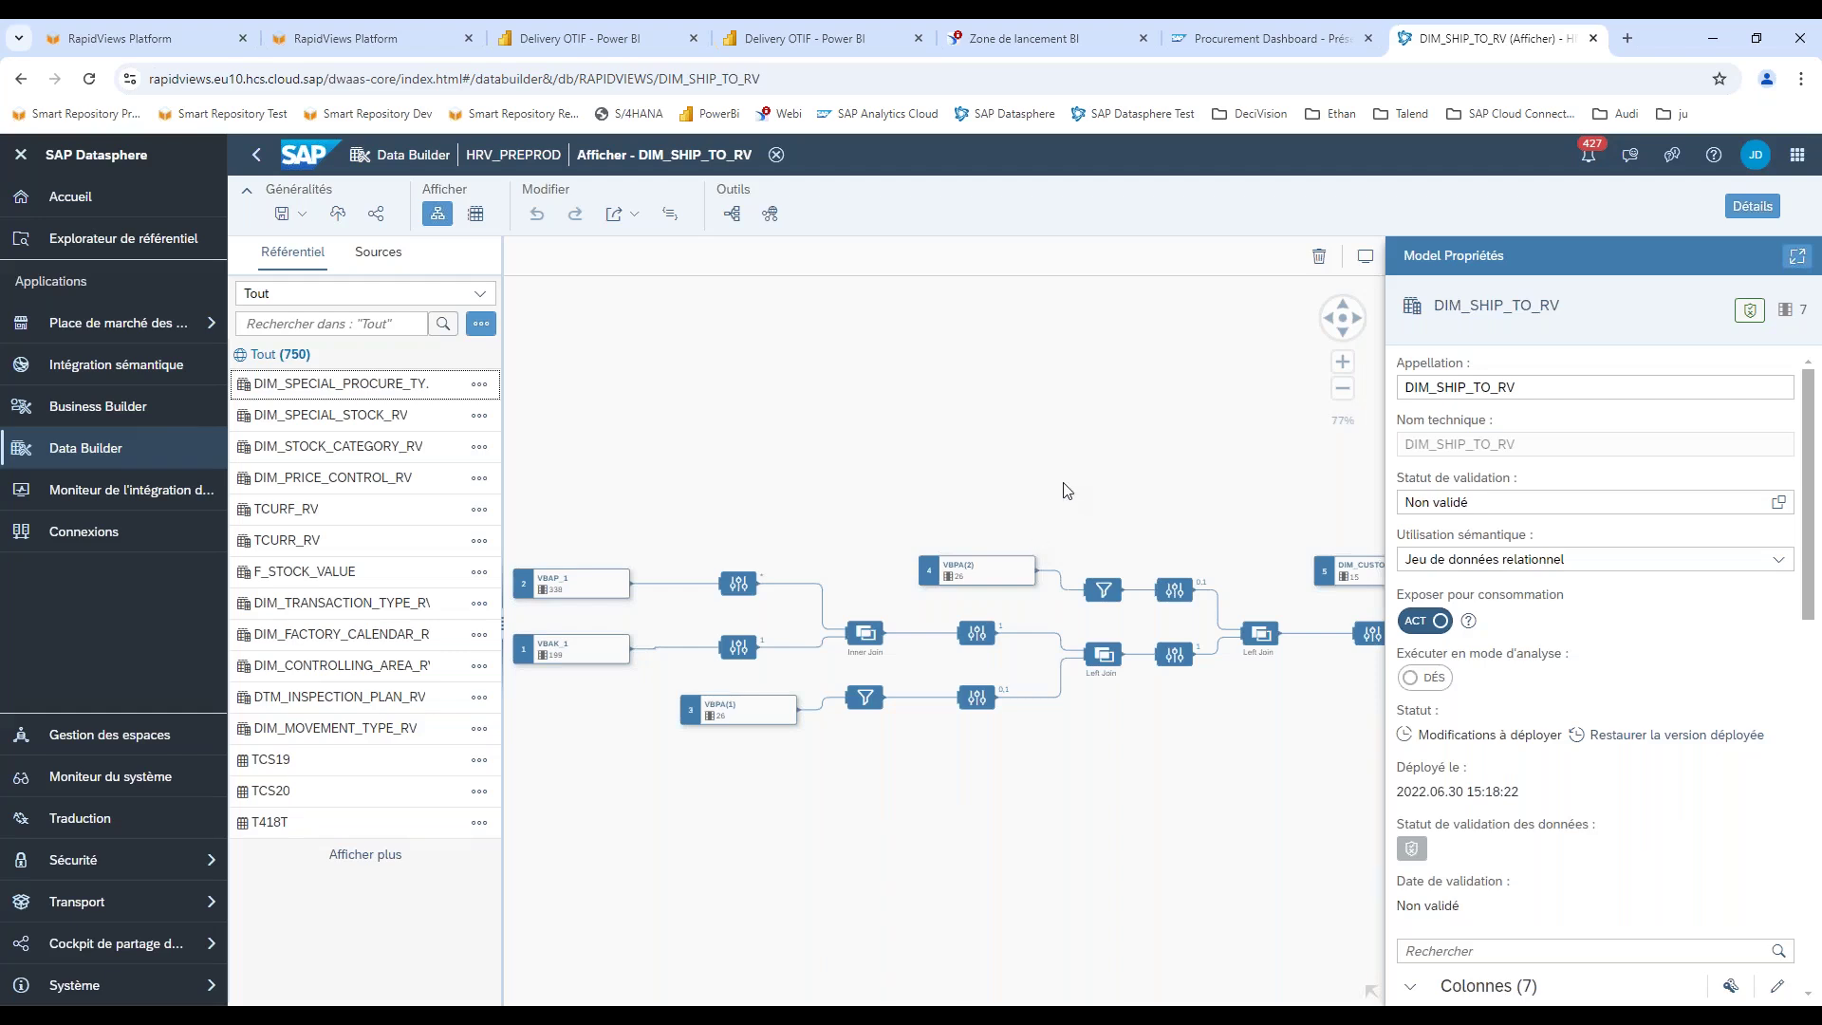
{"action": "left_click_drag", "start_coordinate": [899, 492], "coordinate": [887, 399]}
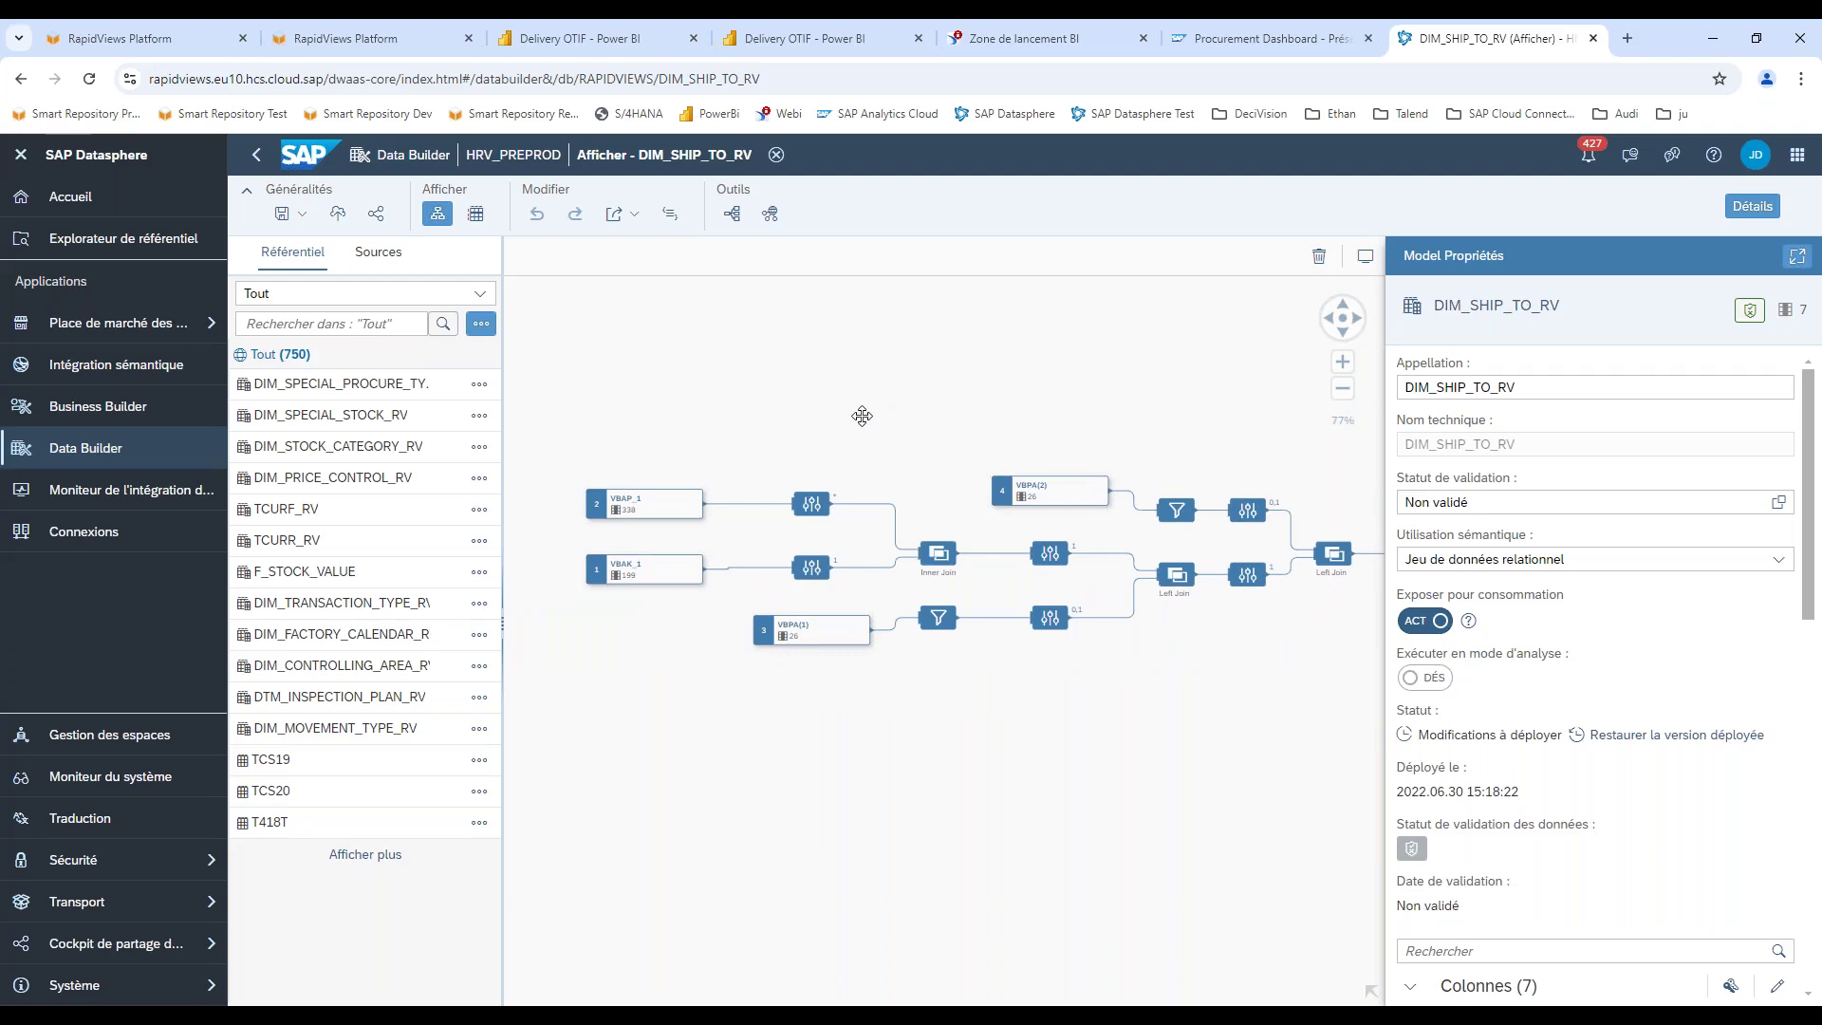
{"action": "left_click_drag", "start_coordinate": [1037, 399], "coordinate": [649, 400]}
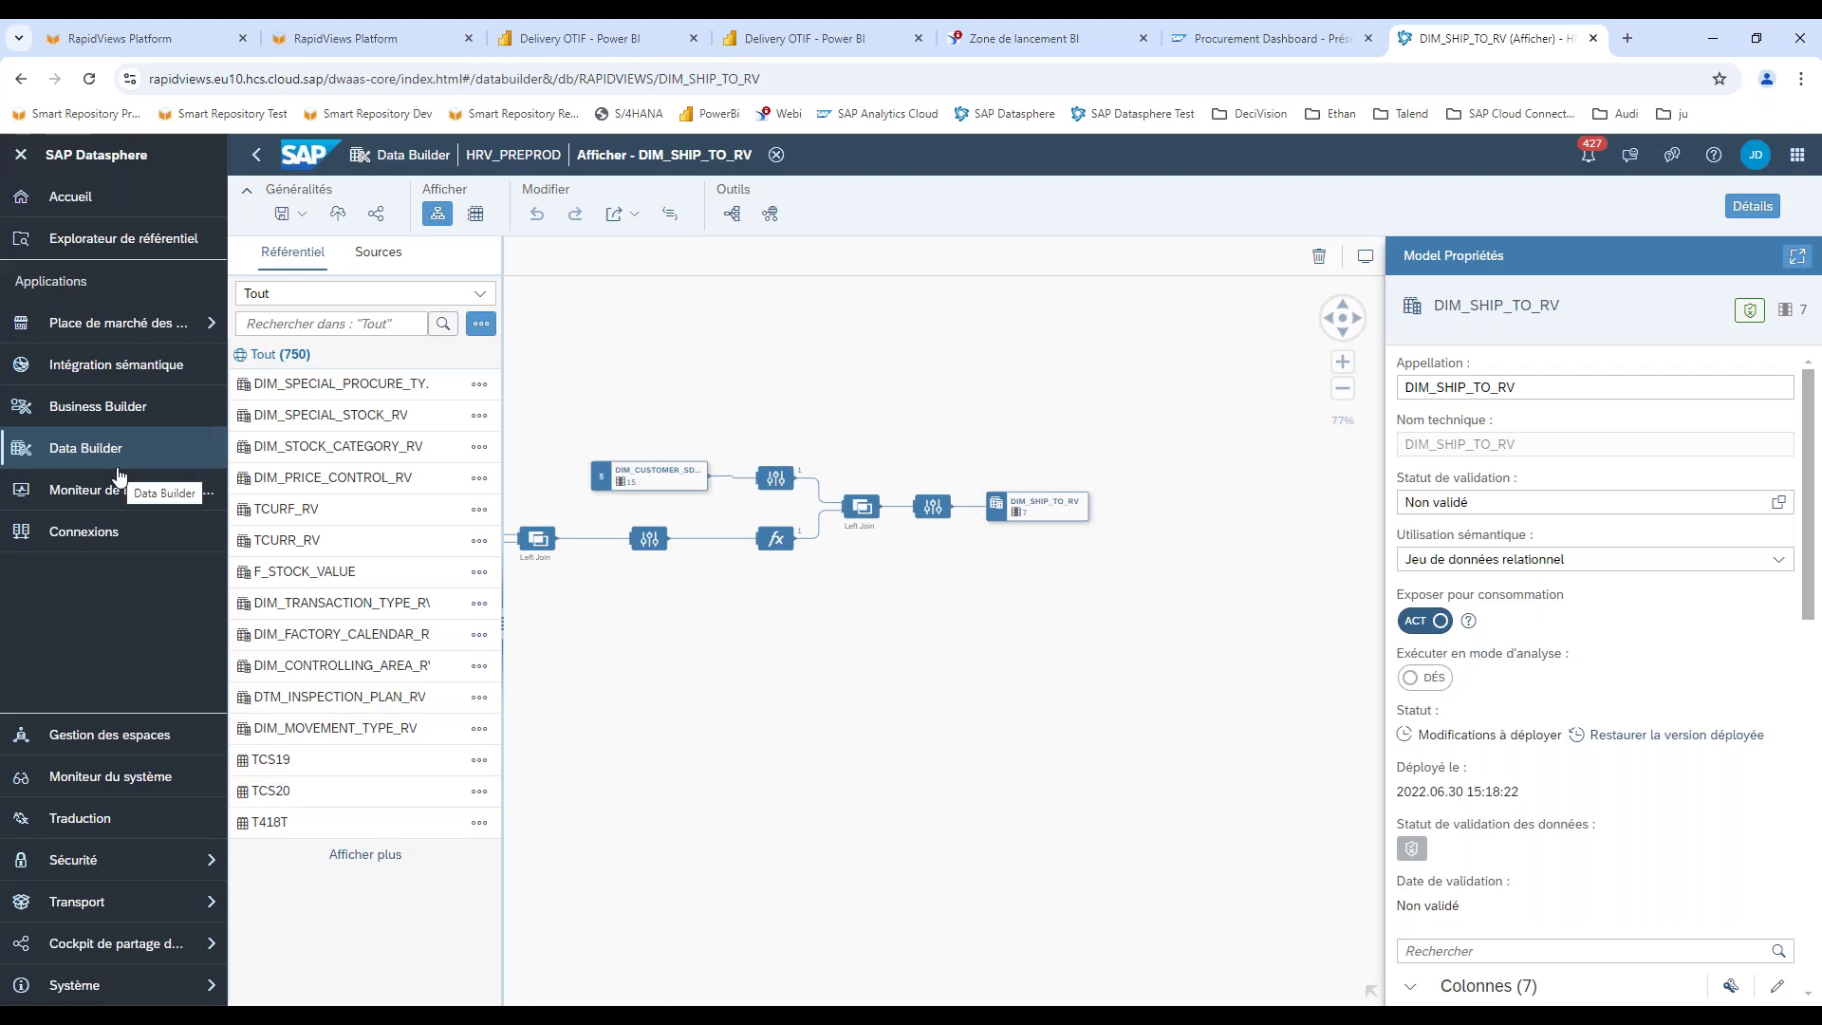
Open the CUBE_SALES_ORDER_RV consumption model in the Business Builder and examine its source model.
{"action": "left_click", "coordinate": [117, 414]}
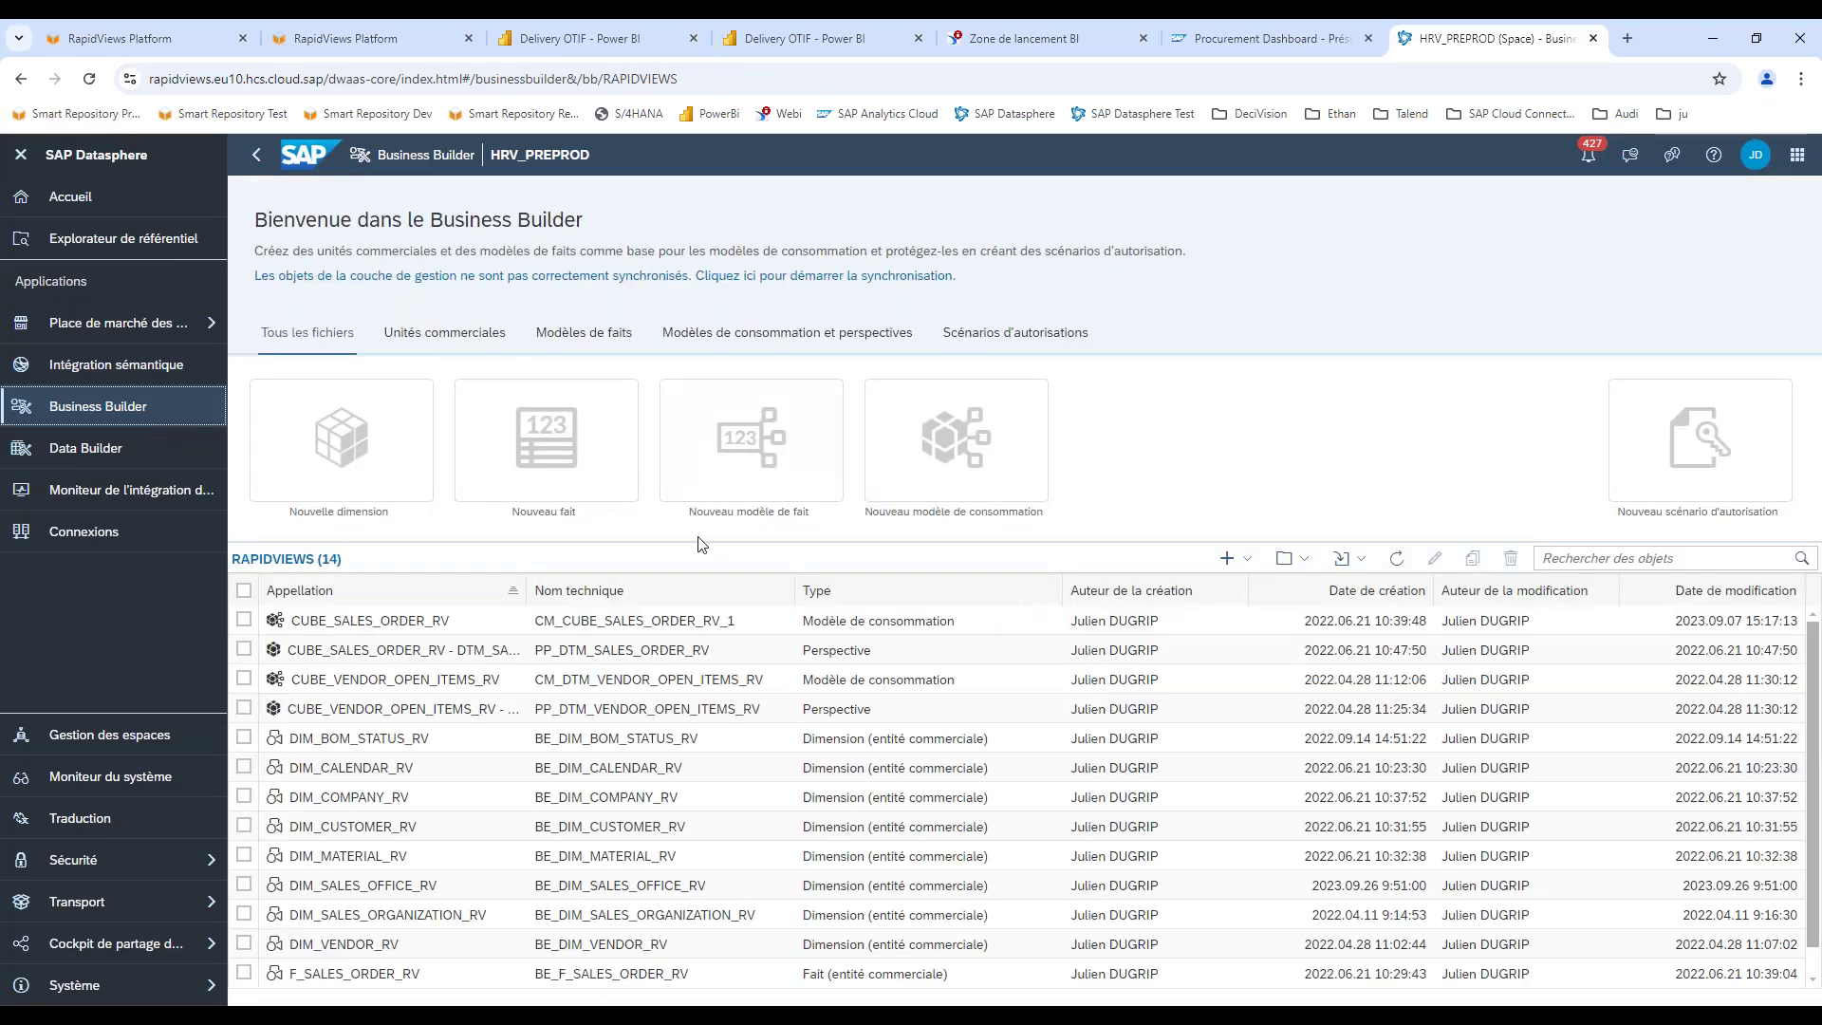
{"action": "left_click", "coordinate": [427, 620]}
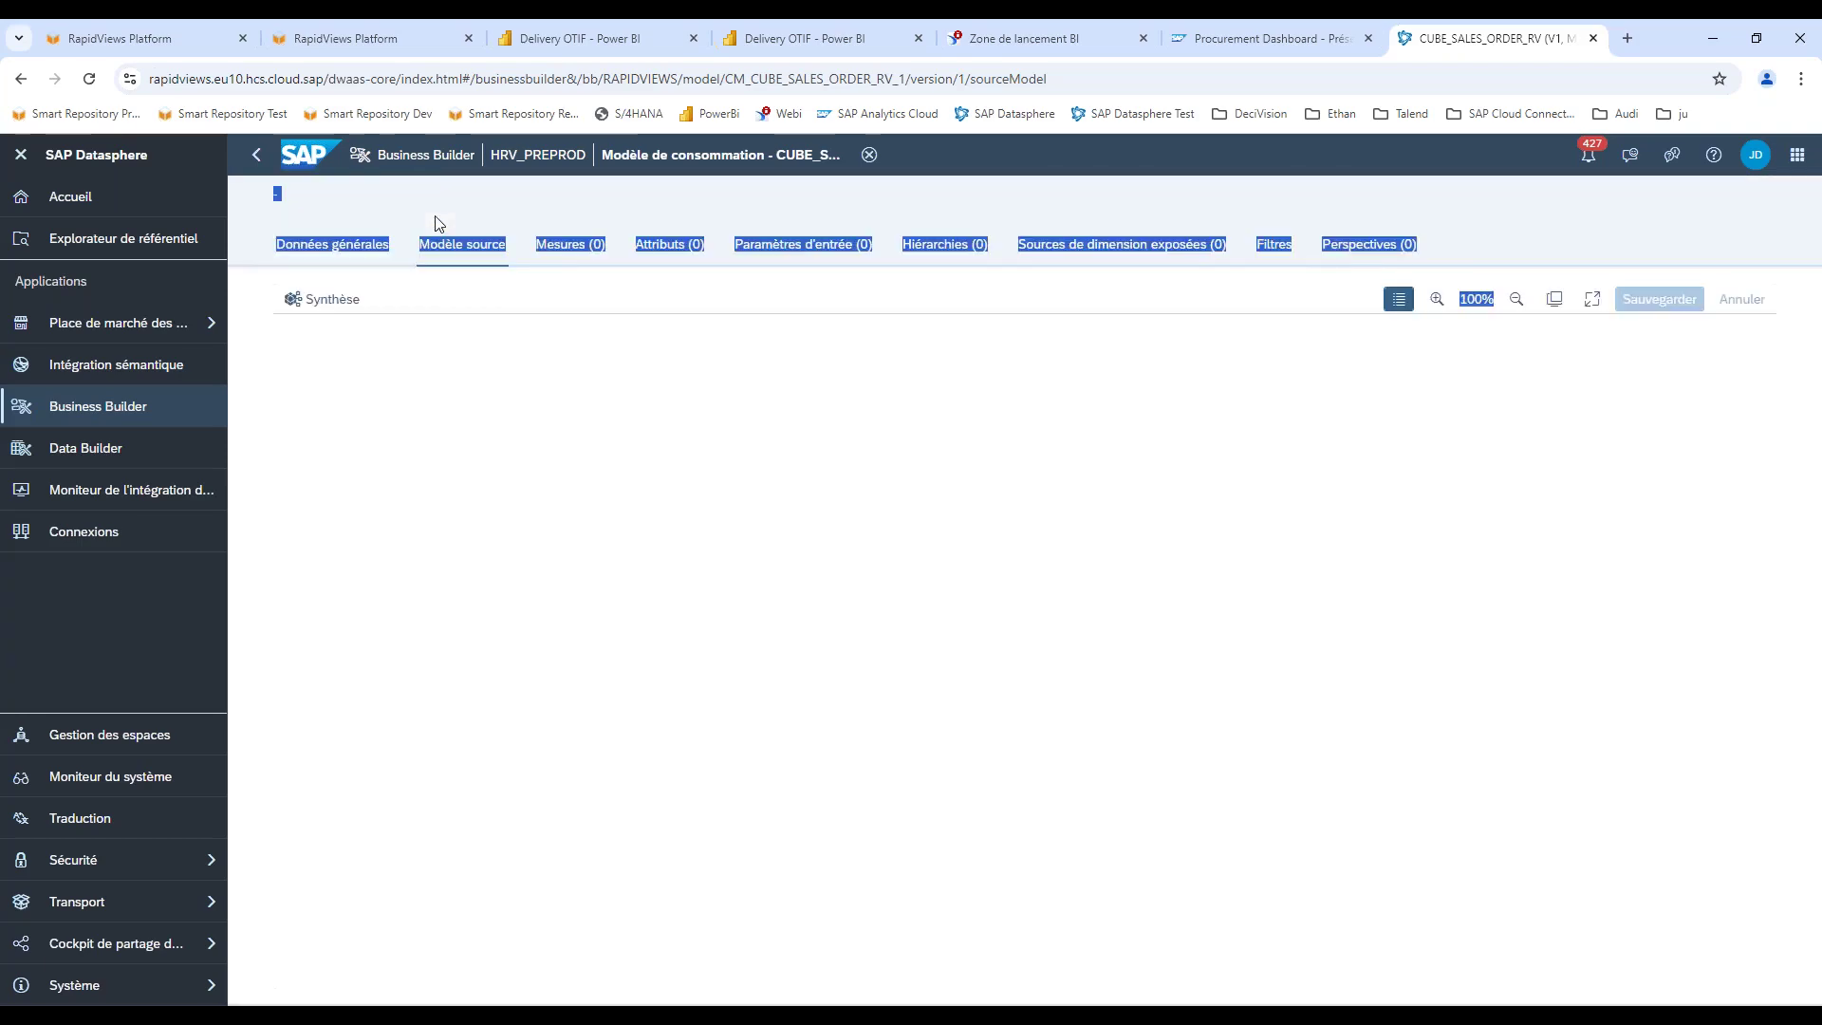
{"action": "left_click", "coordinate": [619, 231]}
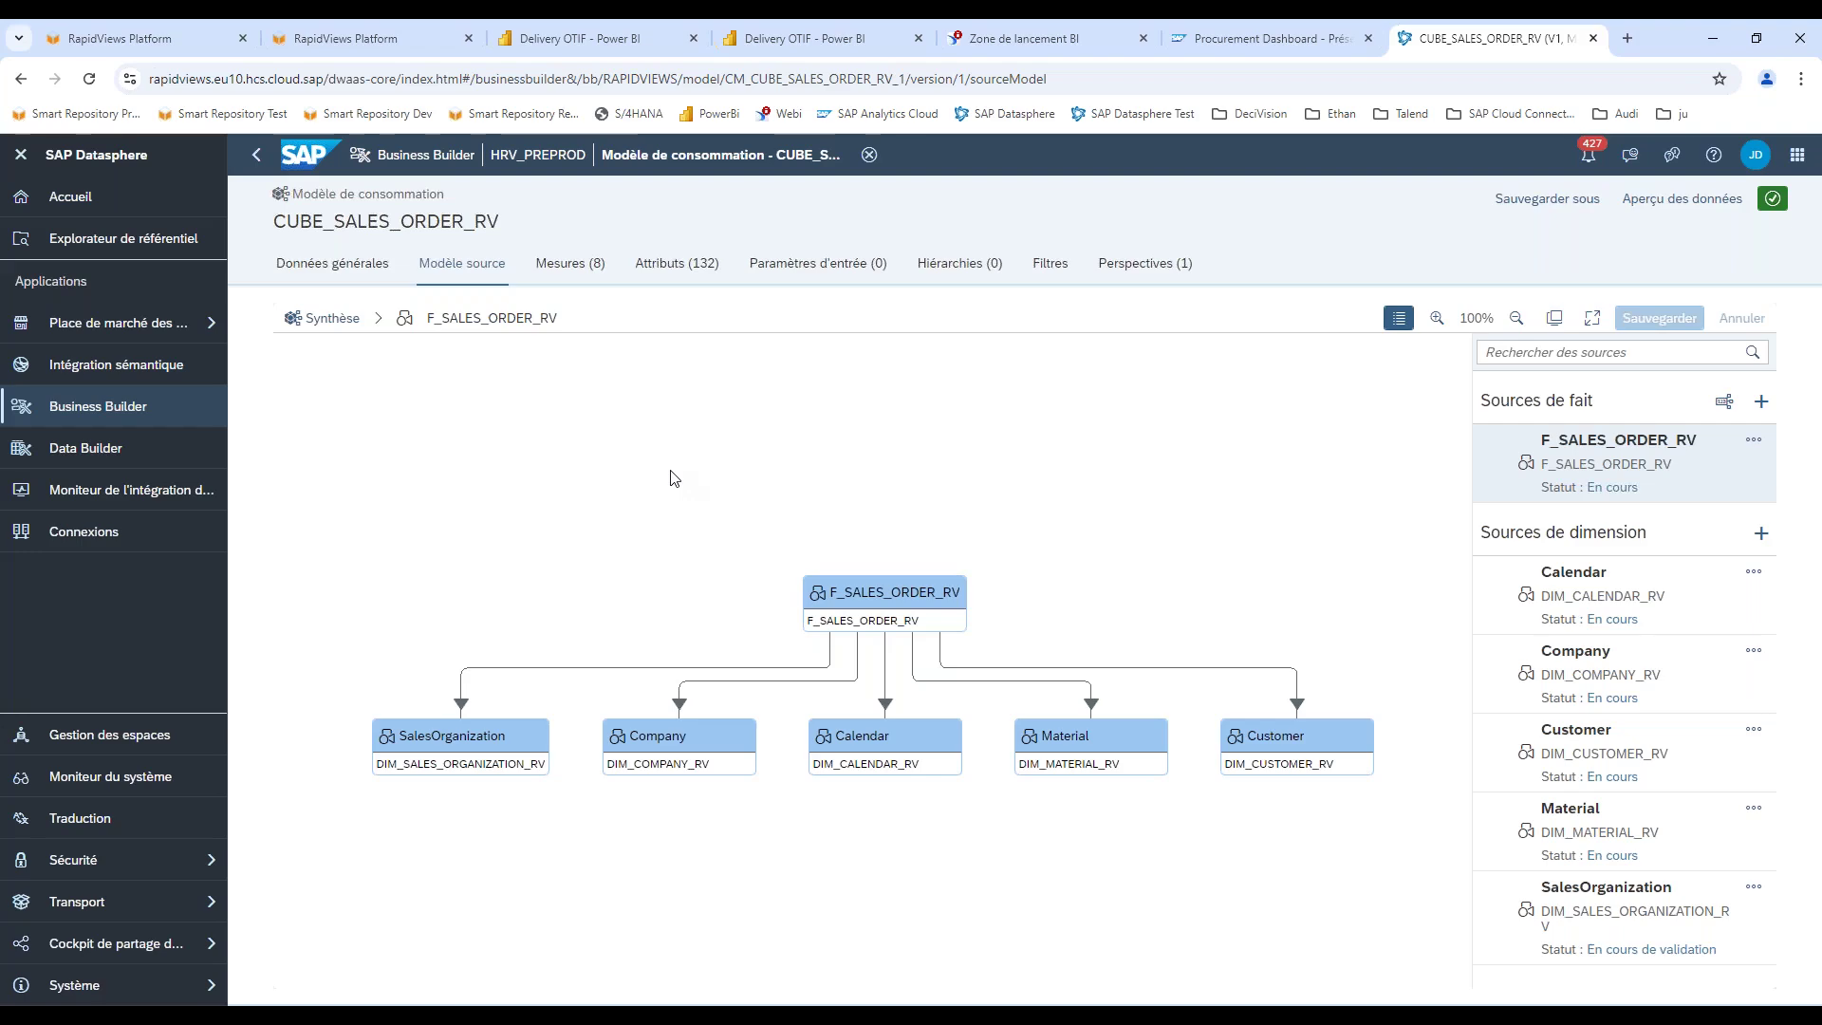
Examine the measures and attributes of the CUBE_SALES_ORDER_RV consumption model, ending on the measures.
{"action": "left_click", "coordinate": [573, 266]}
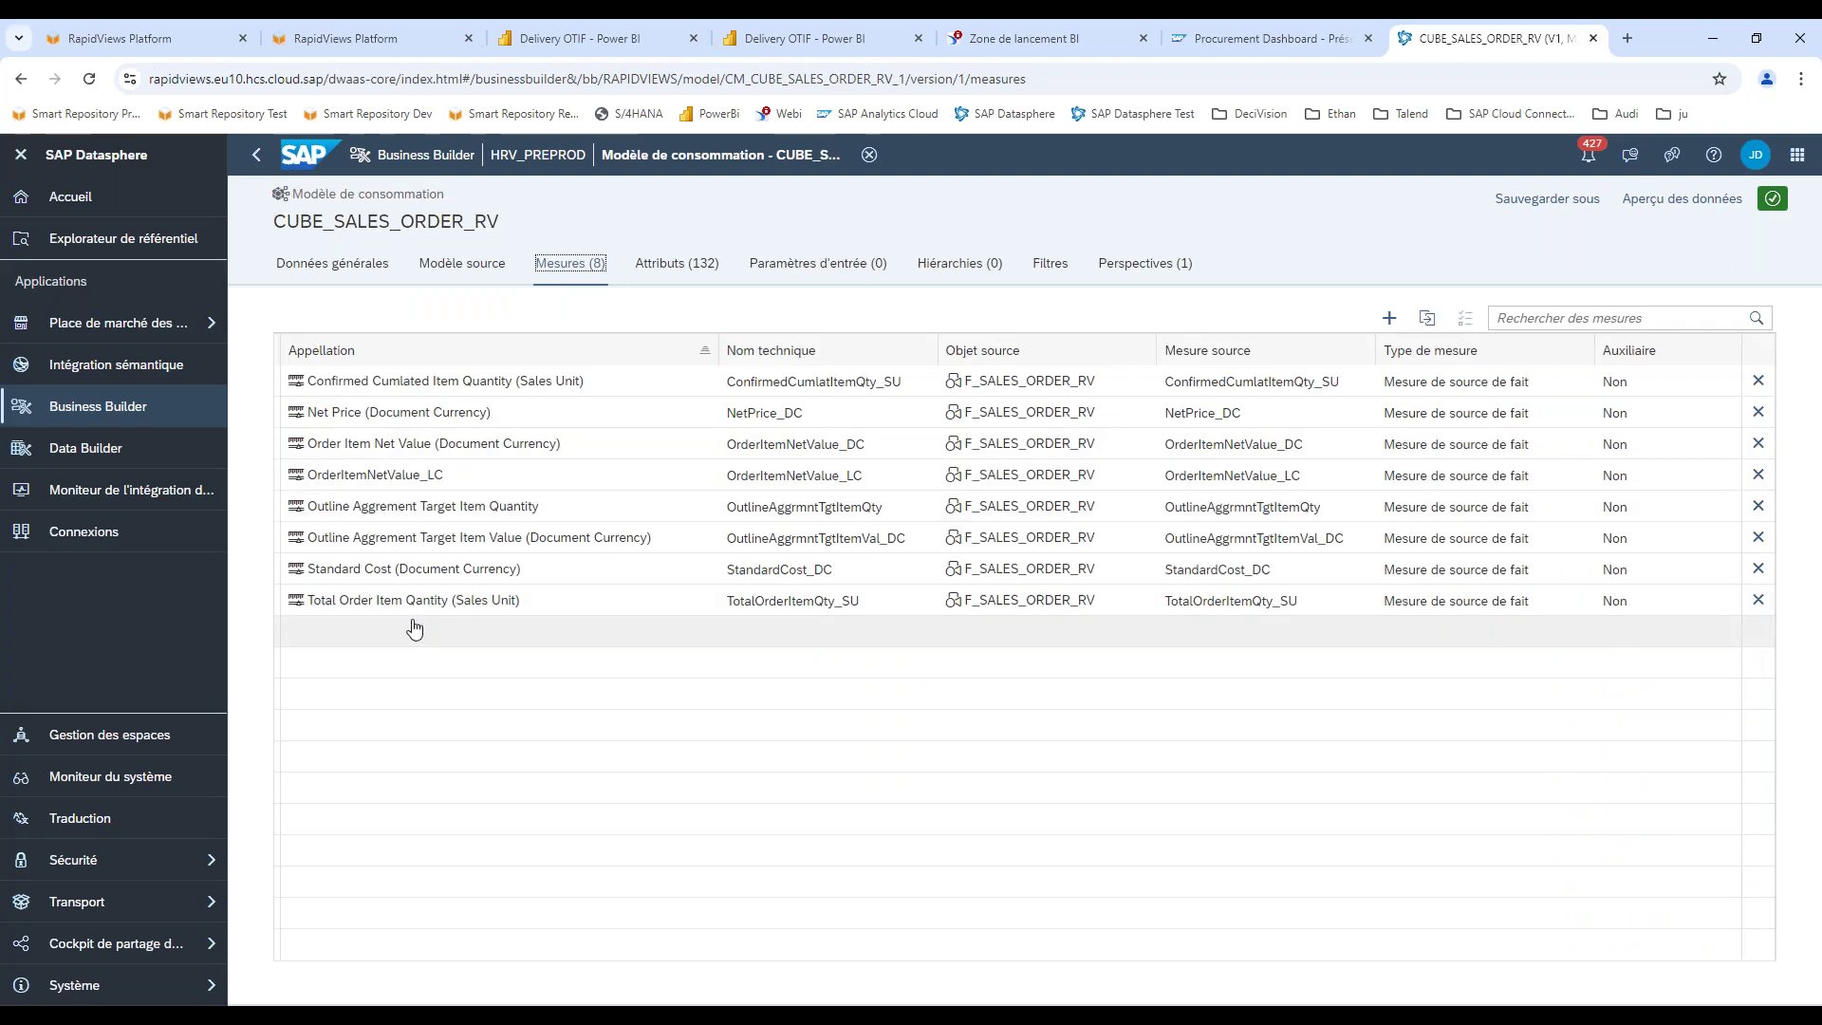
{"action": "left_click", "coordinate": [676, 265]}
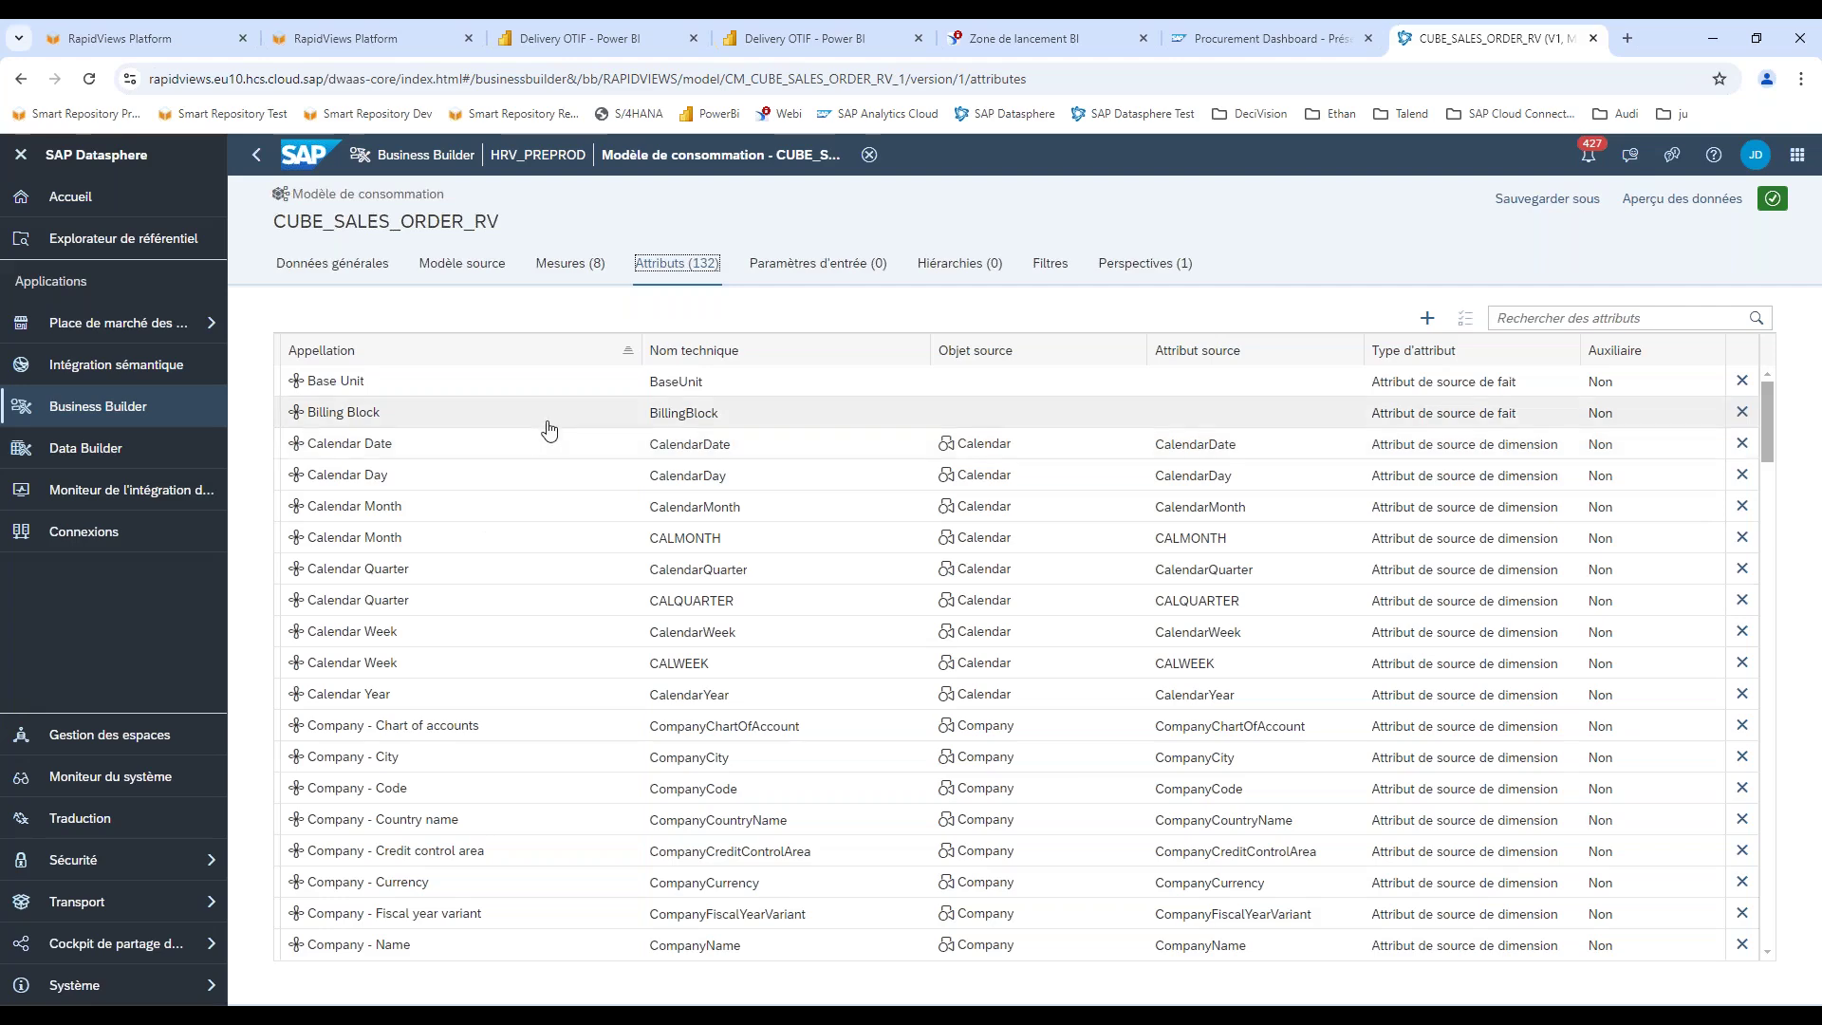
{"action": "scroll", "coordinate": [476, 458], "scroll_direction": "down", "scroll_amount": 5}
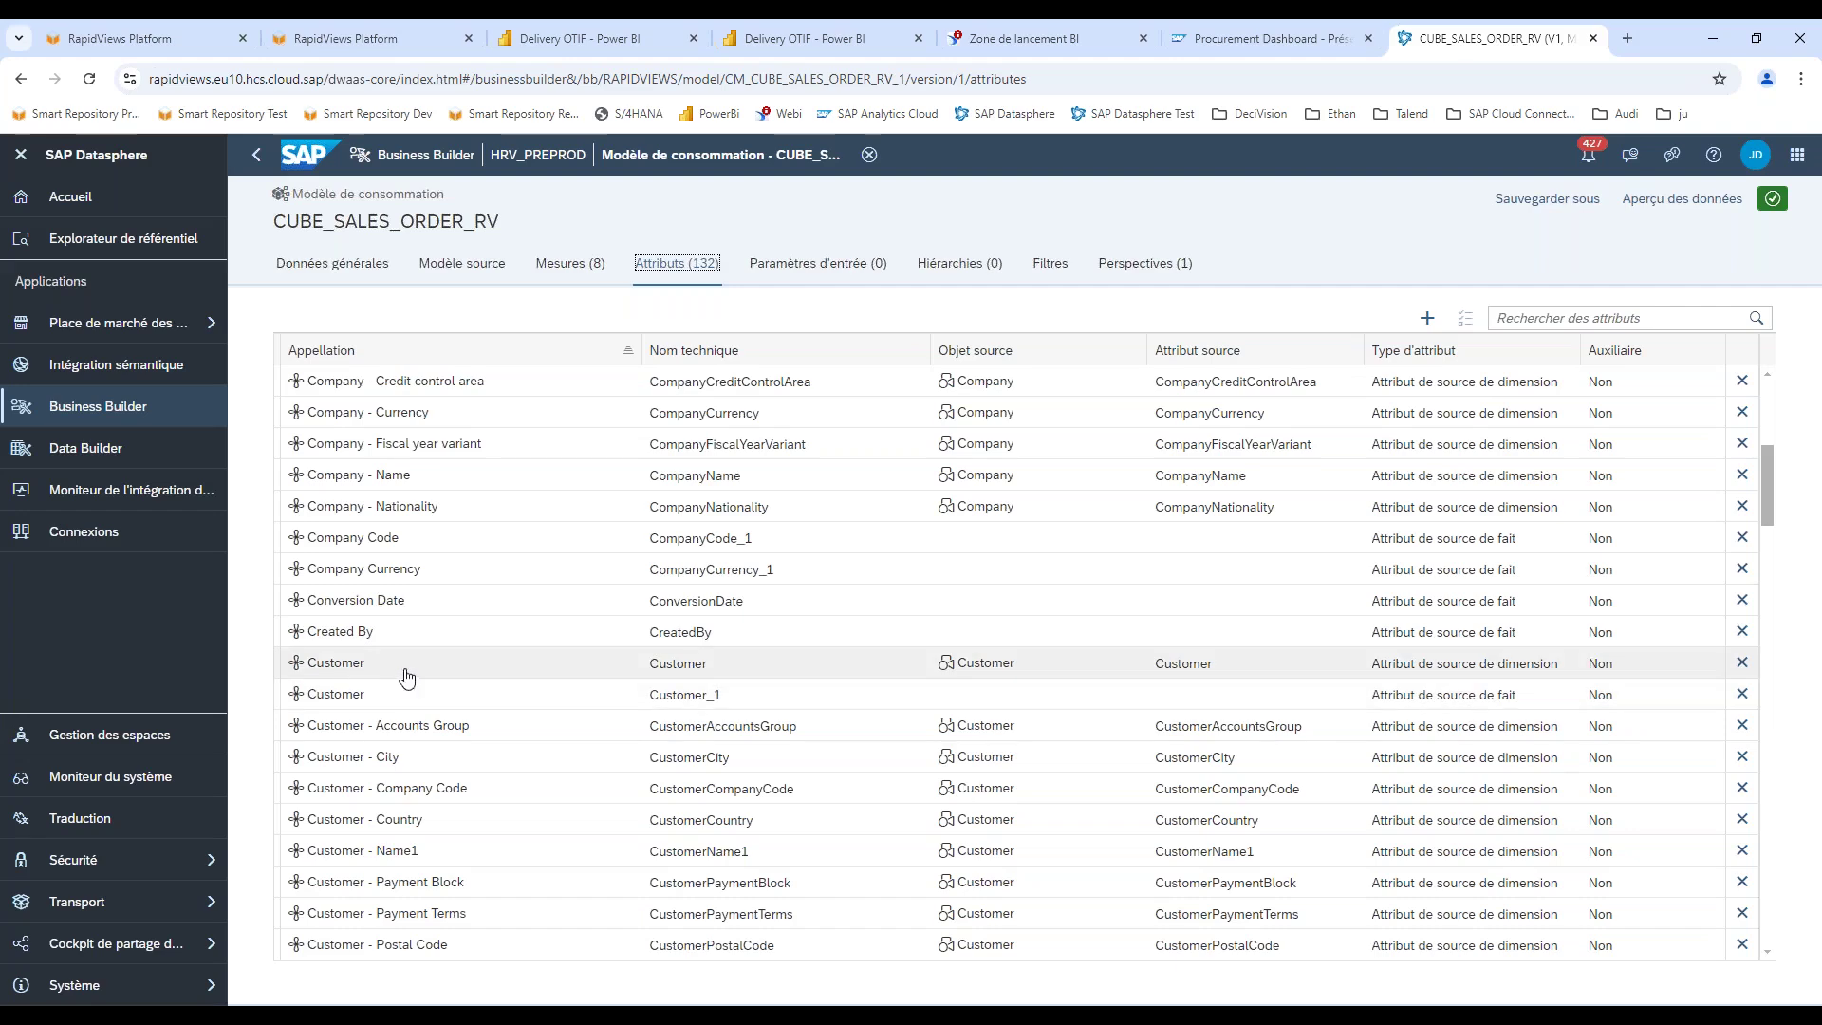
{"action": "scroll", "coordinate": [488, 545], "scroll_direction": "down", "scroll_amount": 2}
{"action": "scroll", "coordinate": [488, 548], "scroll_direction": "down", "scroll_amount": 4}
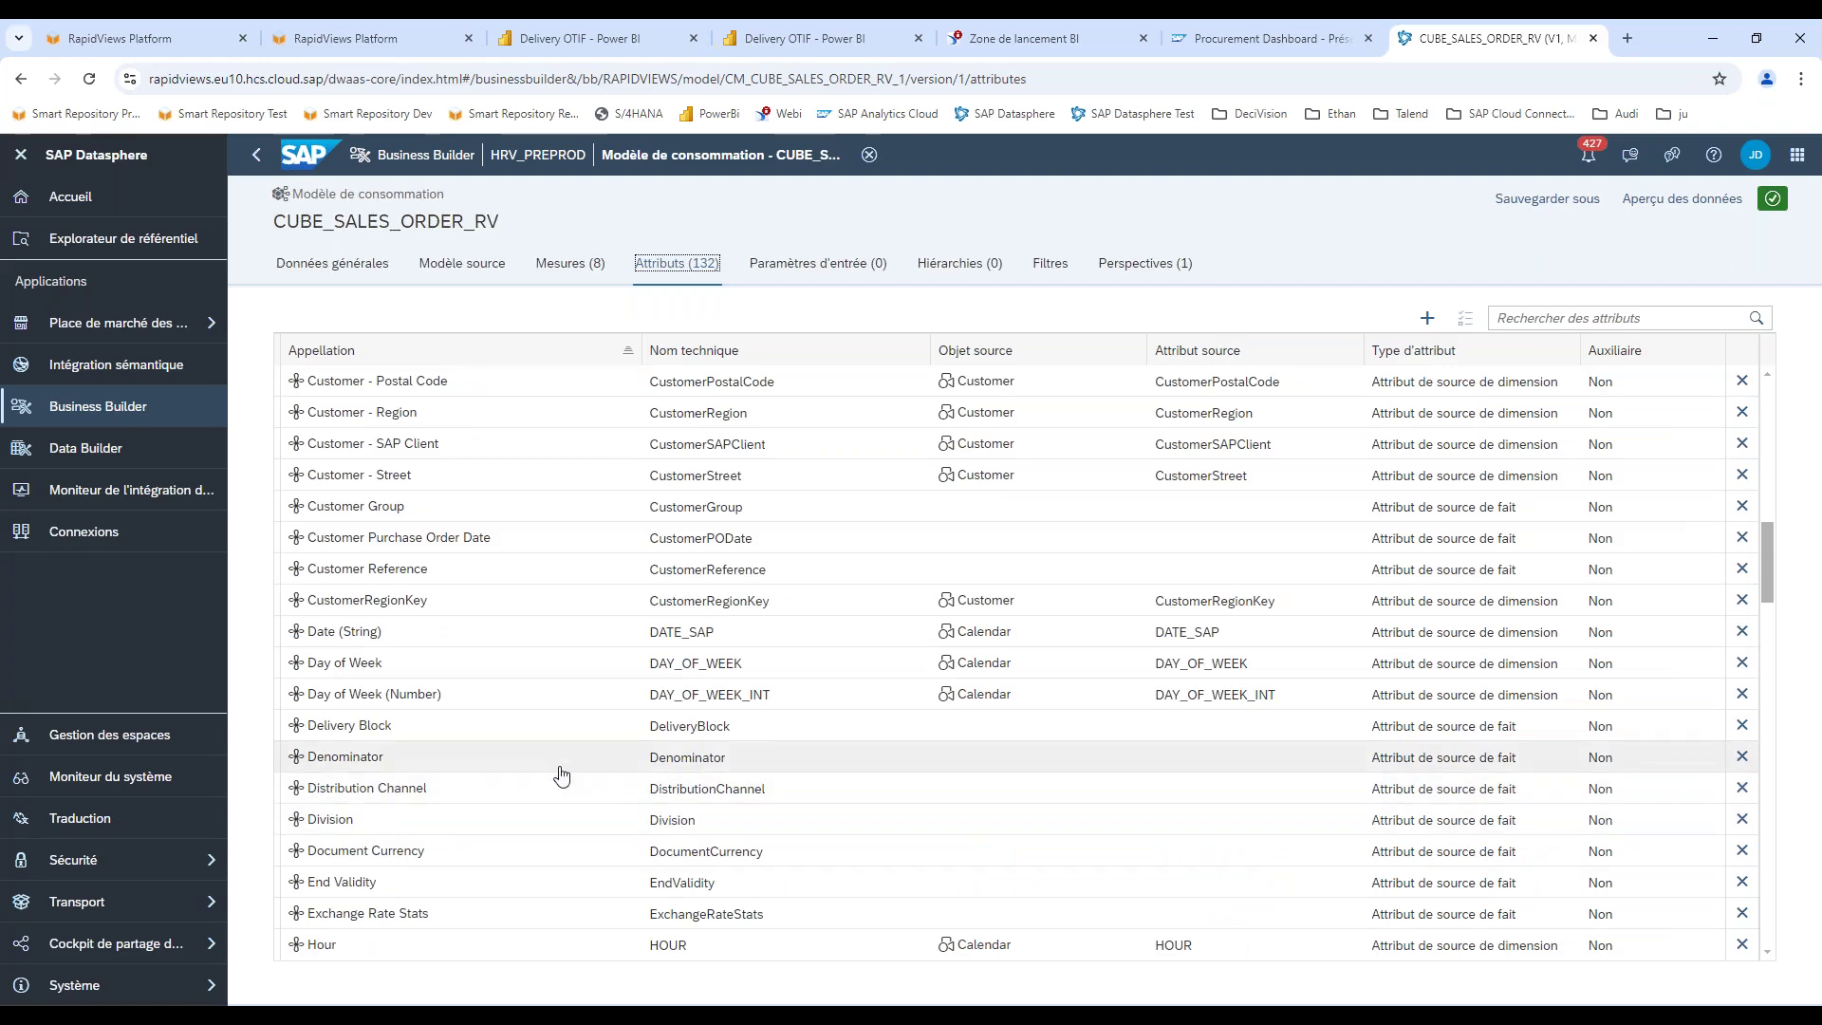
{"action": "scroll", "coordinate": [557, 769], "scroll_direction": "down", "scroll_amount": 6}
{"action": "scroll", "coordinate": [557, 760], "scroll_direction": "down", "scroll_amount": 1}
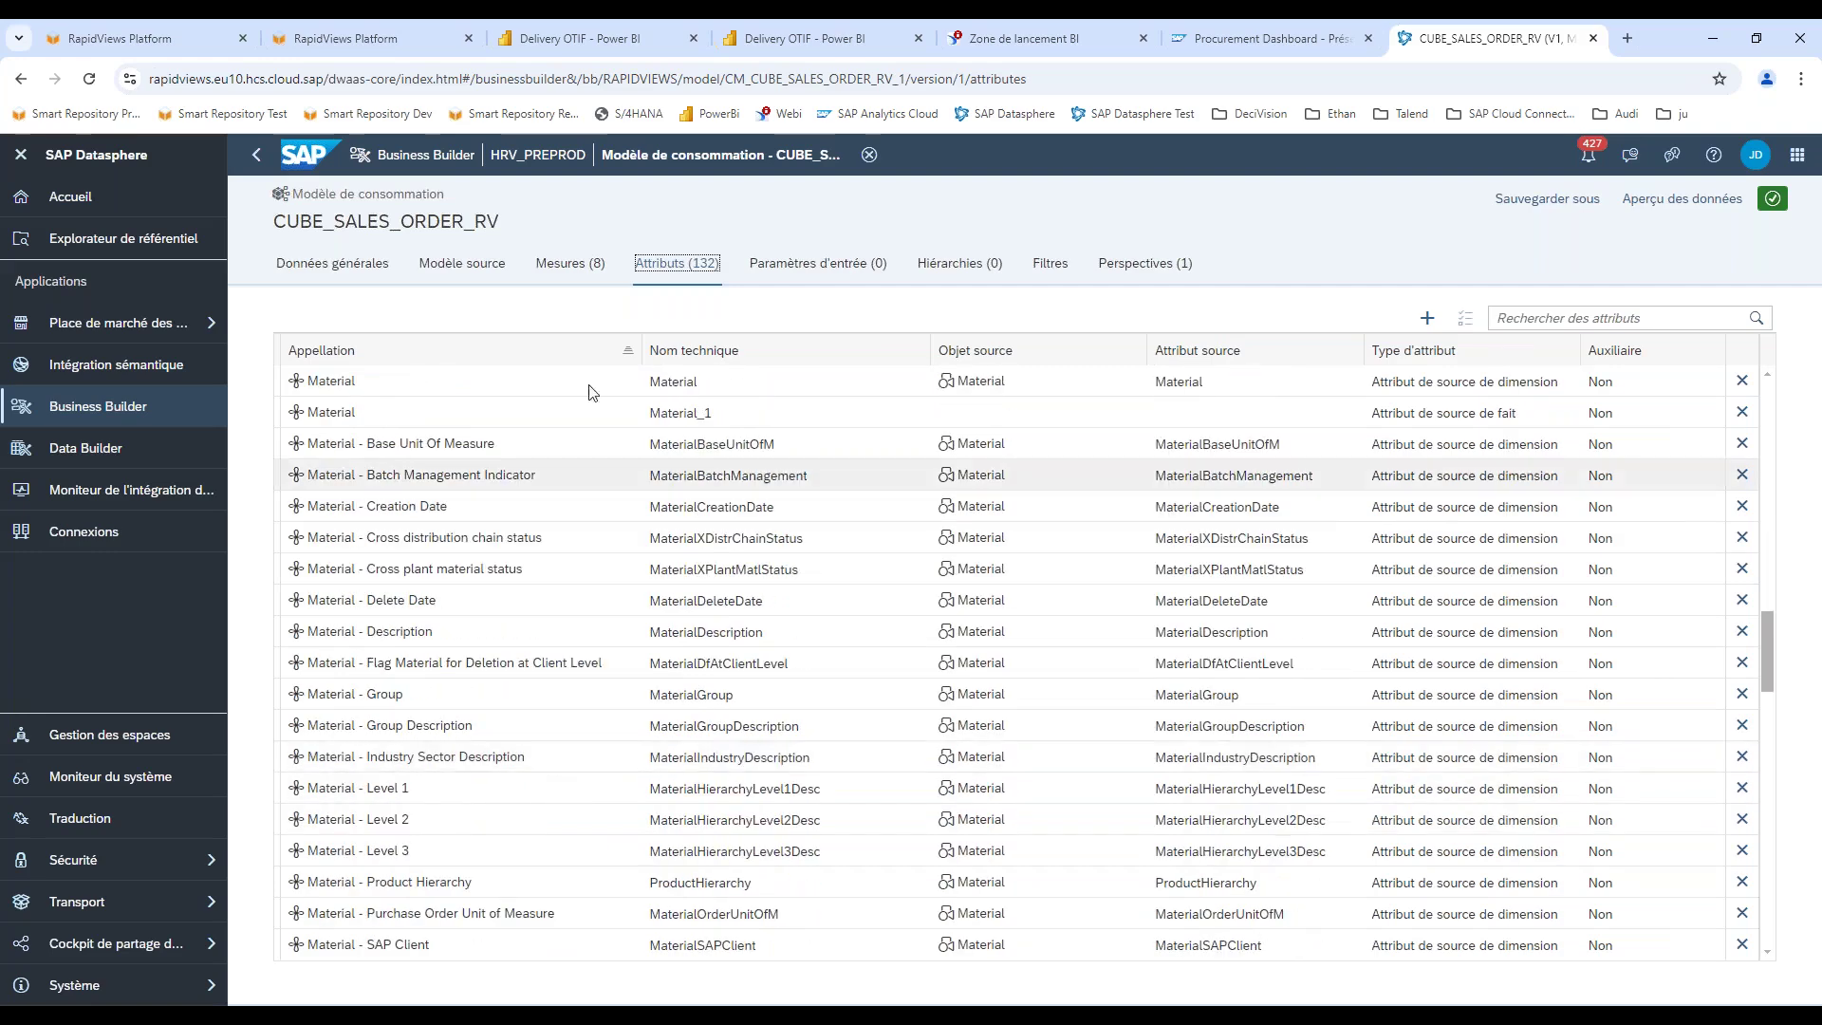
{"action": "left_click", "coordinate": [569, 263]}
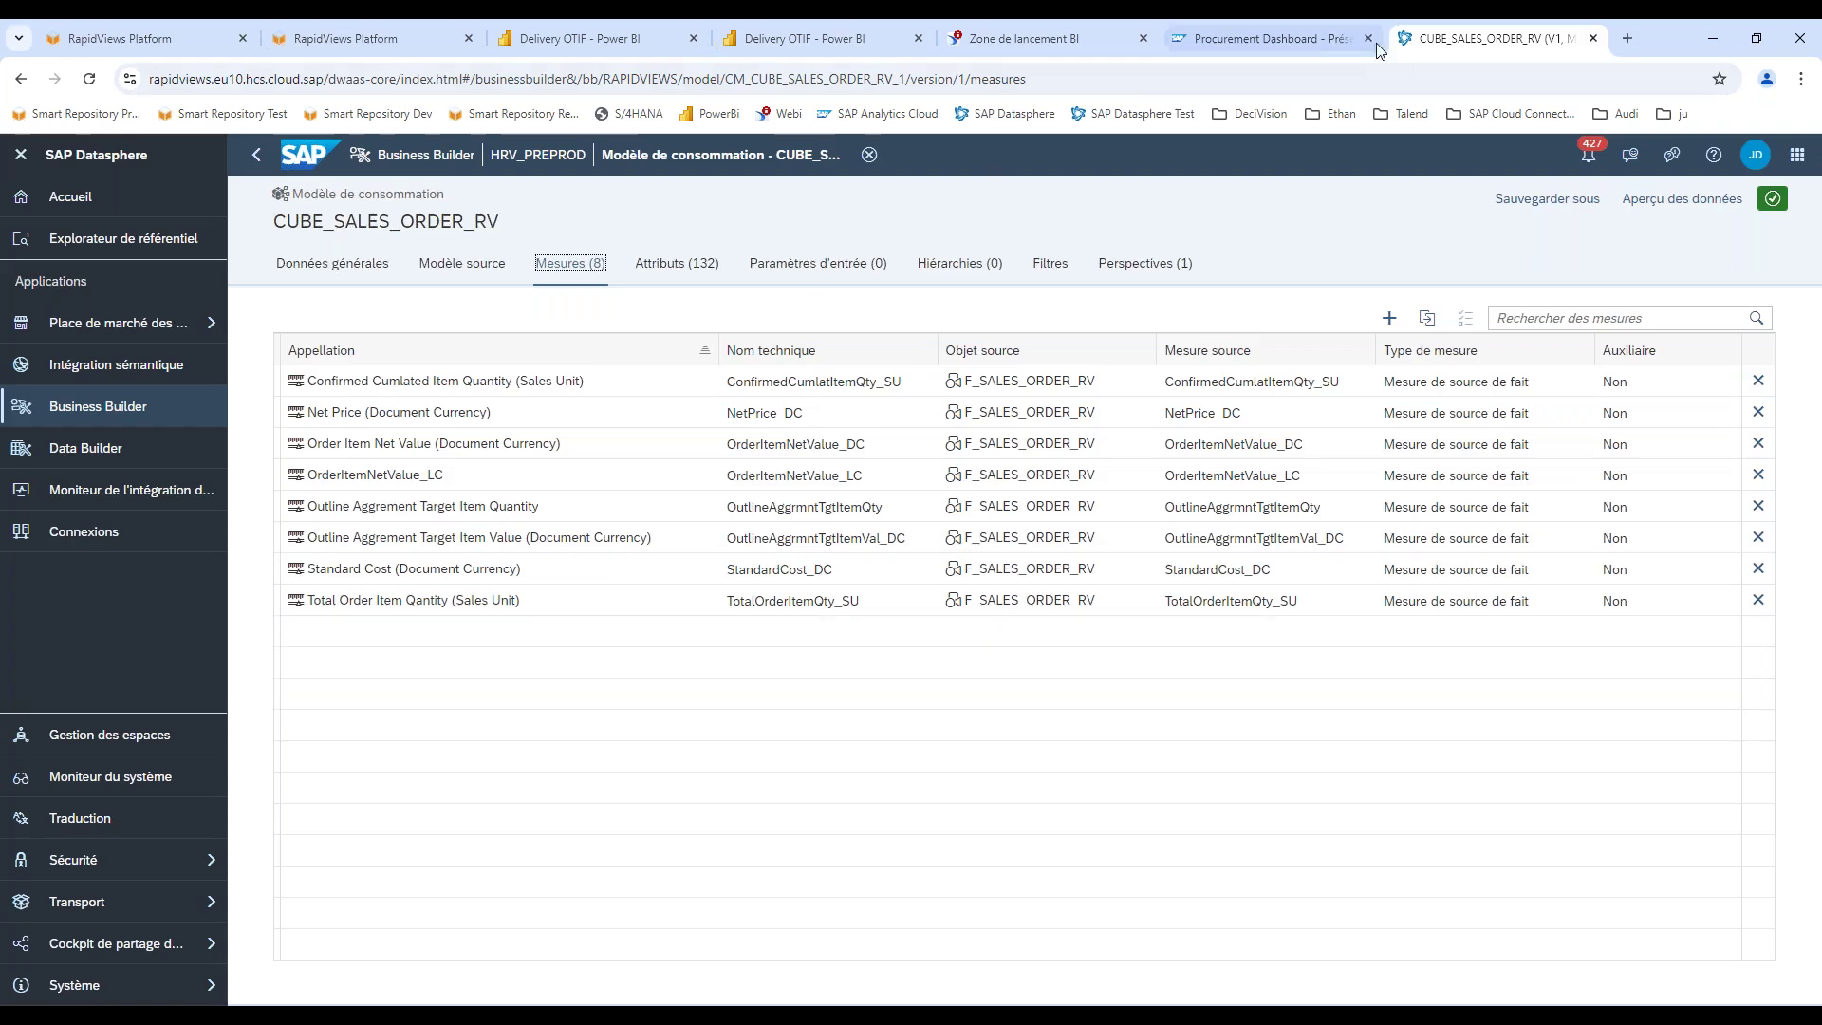
Show the Procurement Dashboard again, switch to PowerPoint, and start the slide show from the DEMONSTRATION slide.
{"action": "left_click", "coordinate": [1251, 36]}
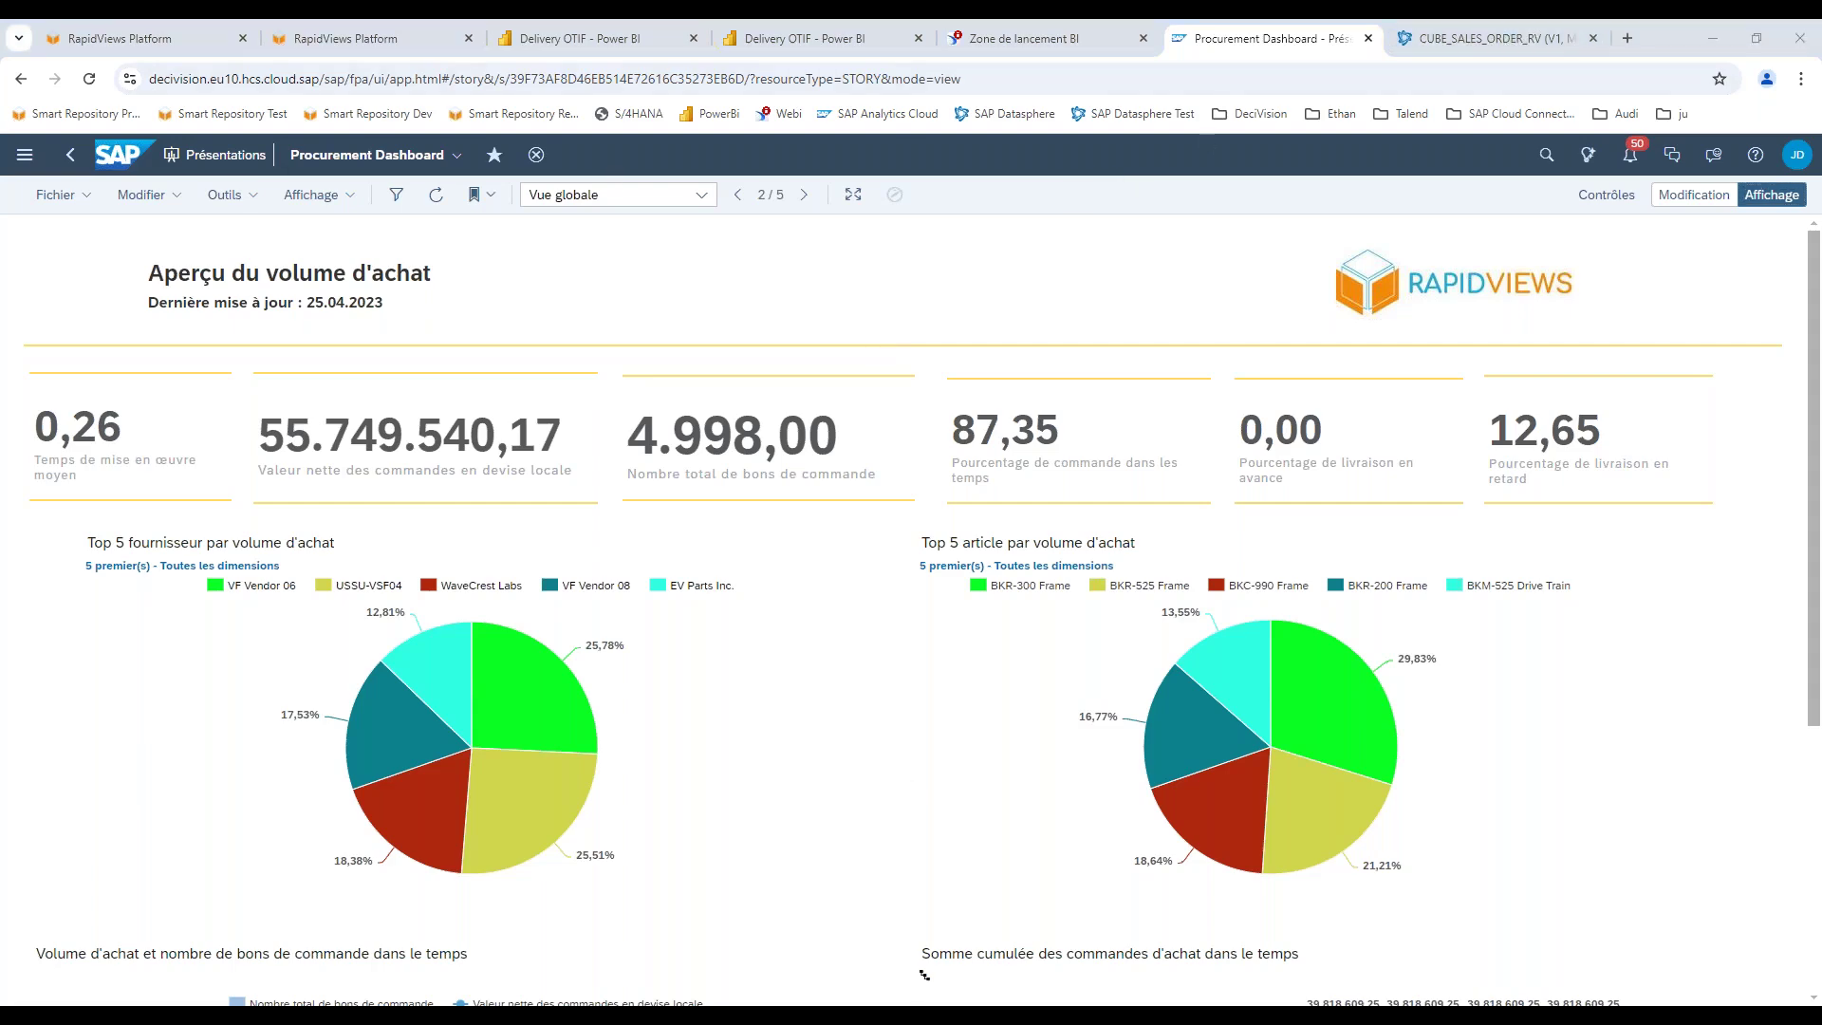
{"action": "key", "text": "alt+Tab"}
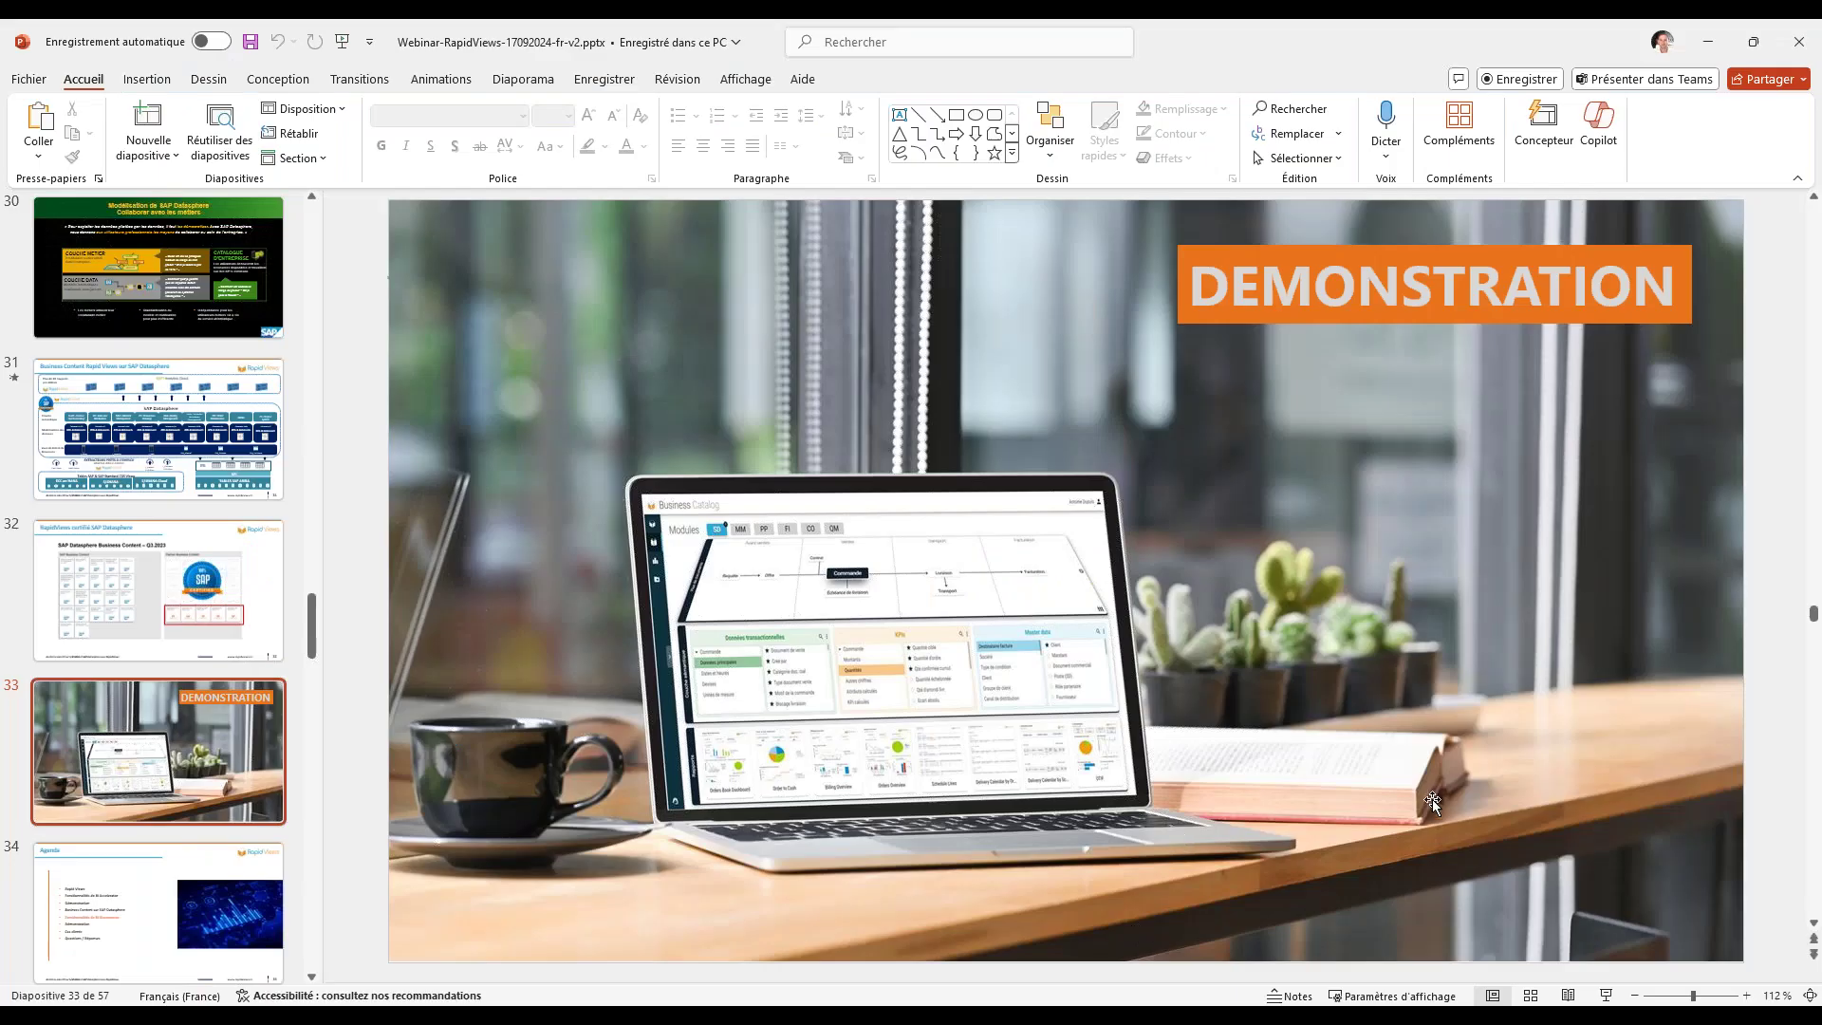
{"action": "left_click", "coordinate": [1606, 996]}
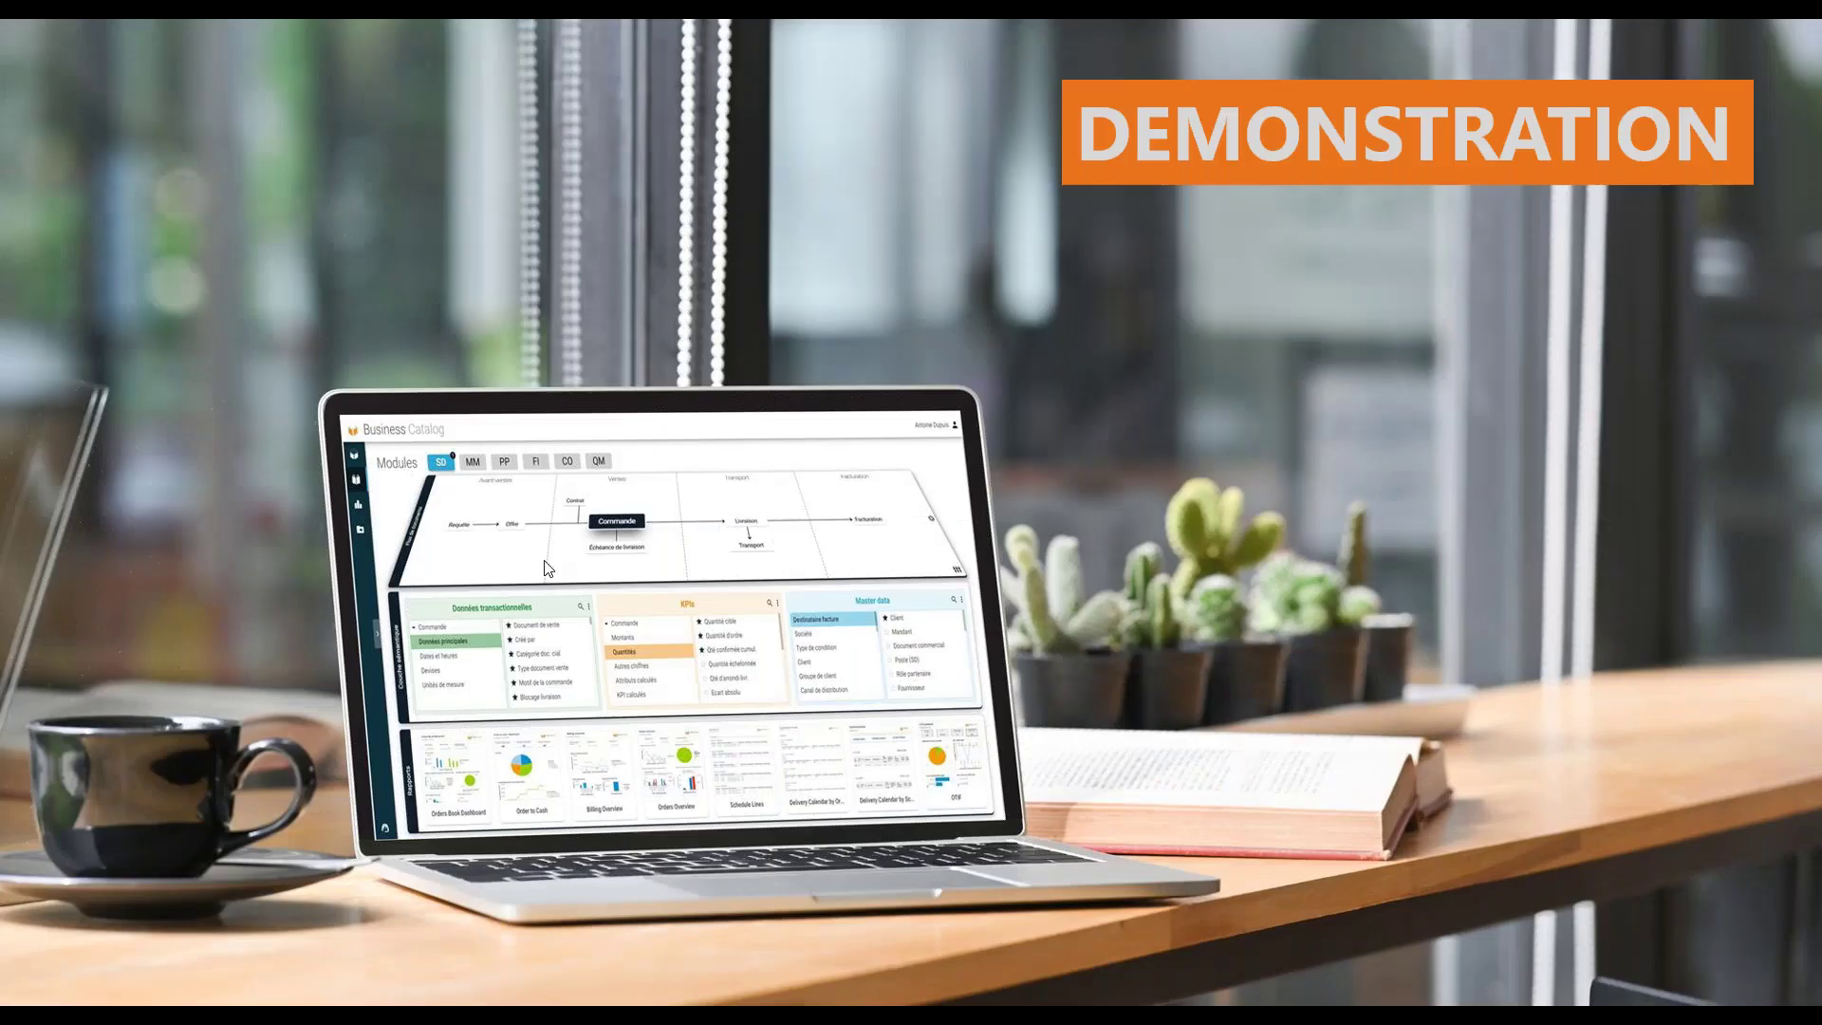
Advance the slide show to the Agenda slide, switch to RapidViews Platform, and search the Rapid Views 3.0.0 repository for "livraison".
{"action": "left_click", "coordinate": [483, 570]}
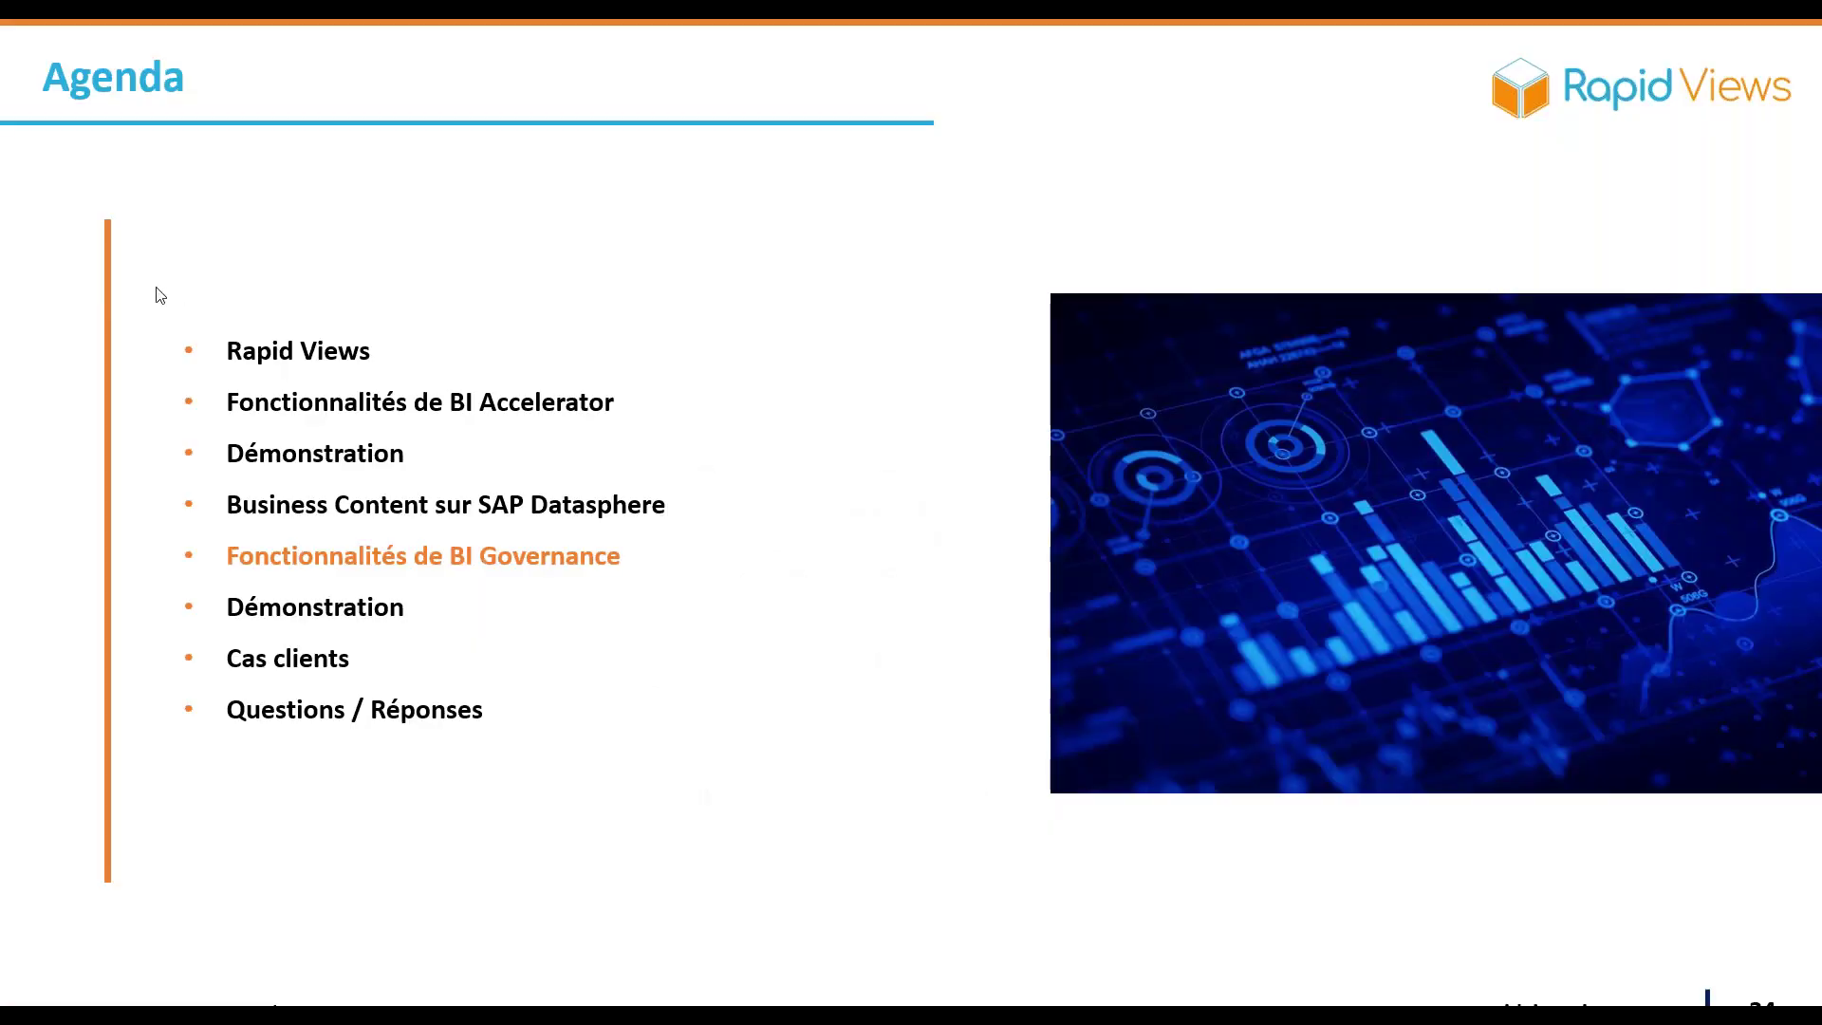
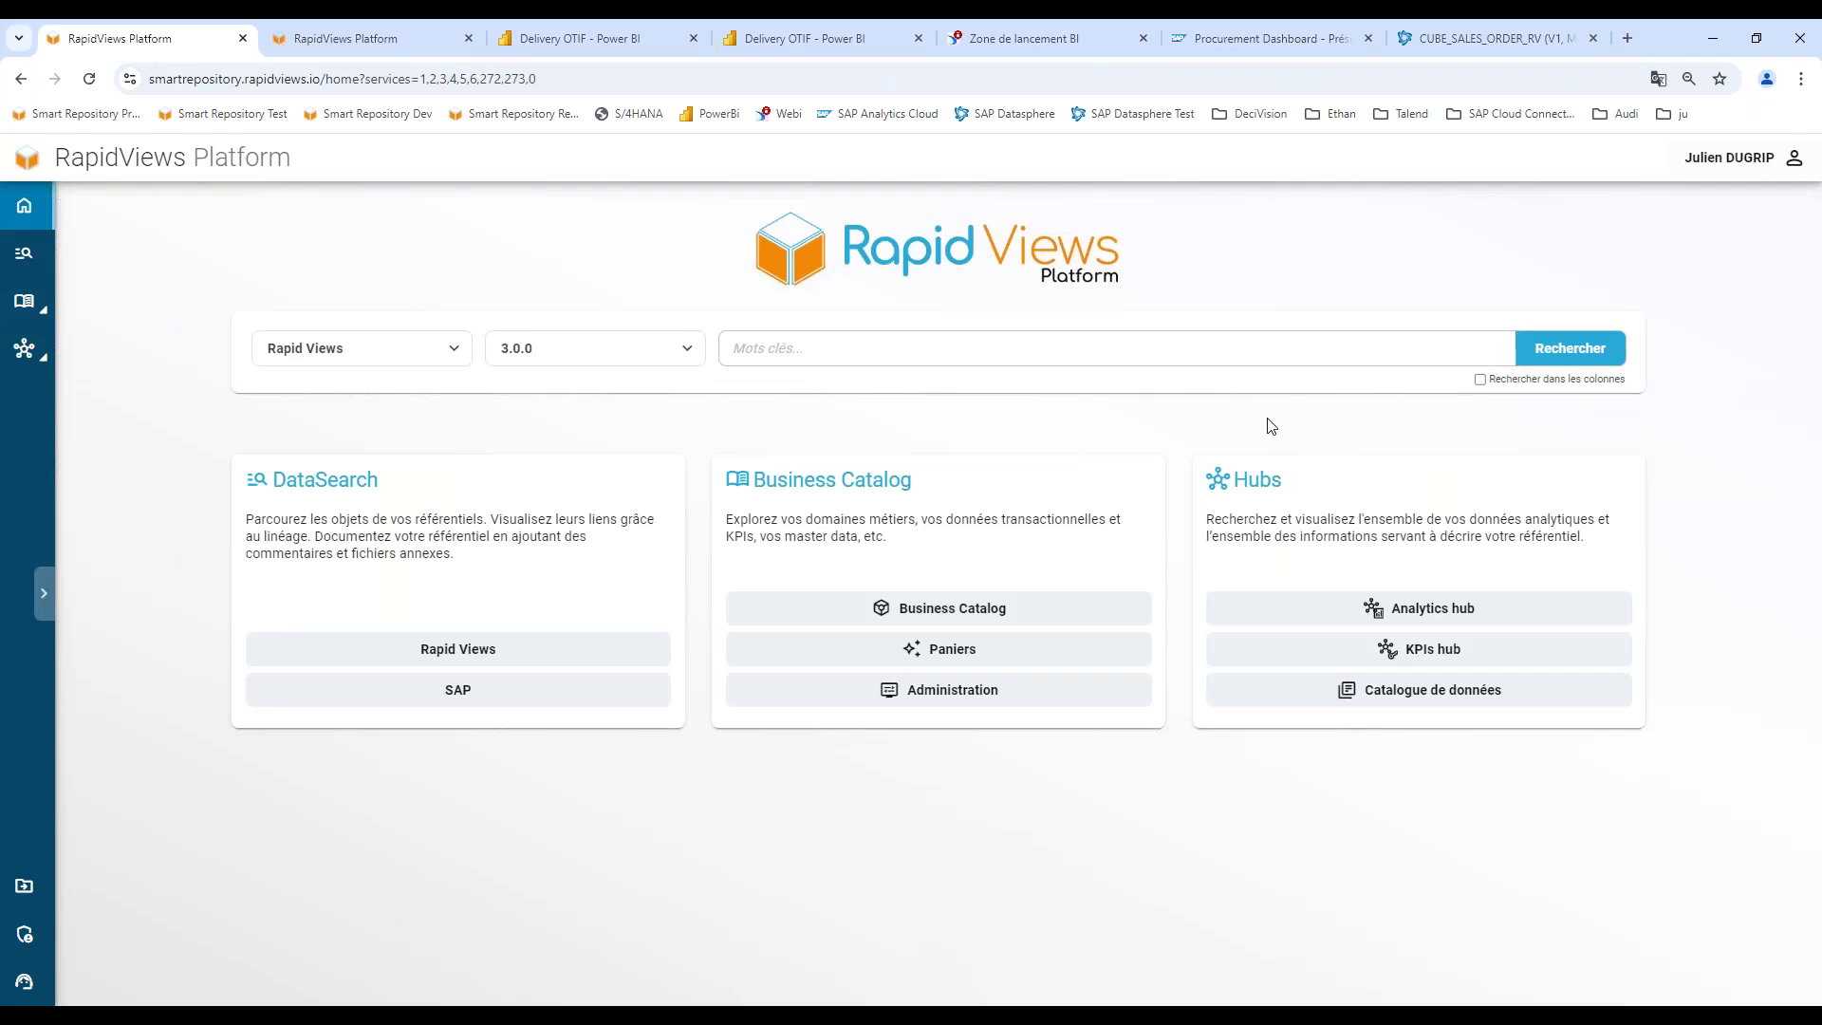
{"action": "left_click", "coordinate": [811, 356]}
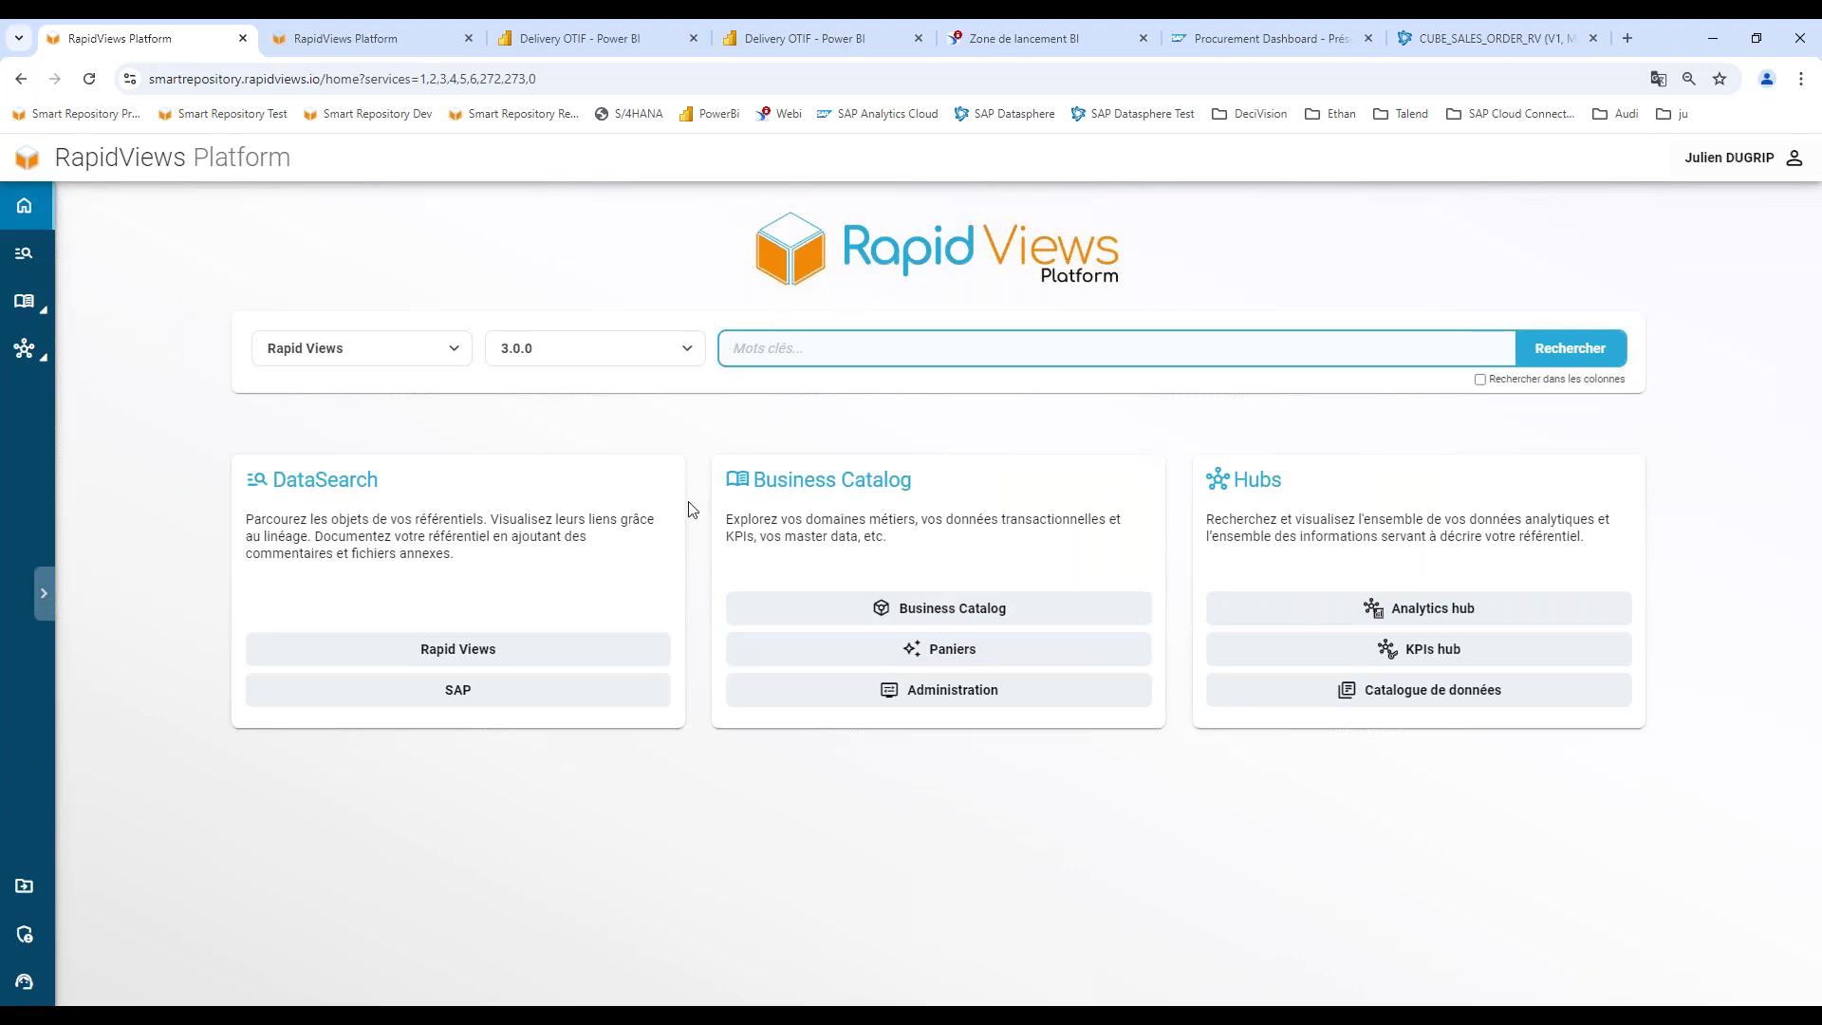
{"action": "type", "text": "livraison"}
{"action": "left_click", "coordinate": [1557, 344]}
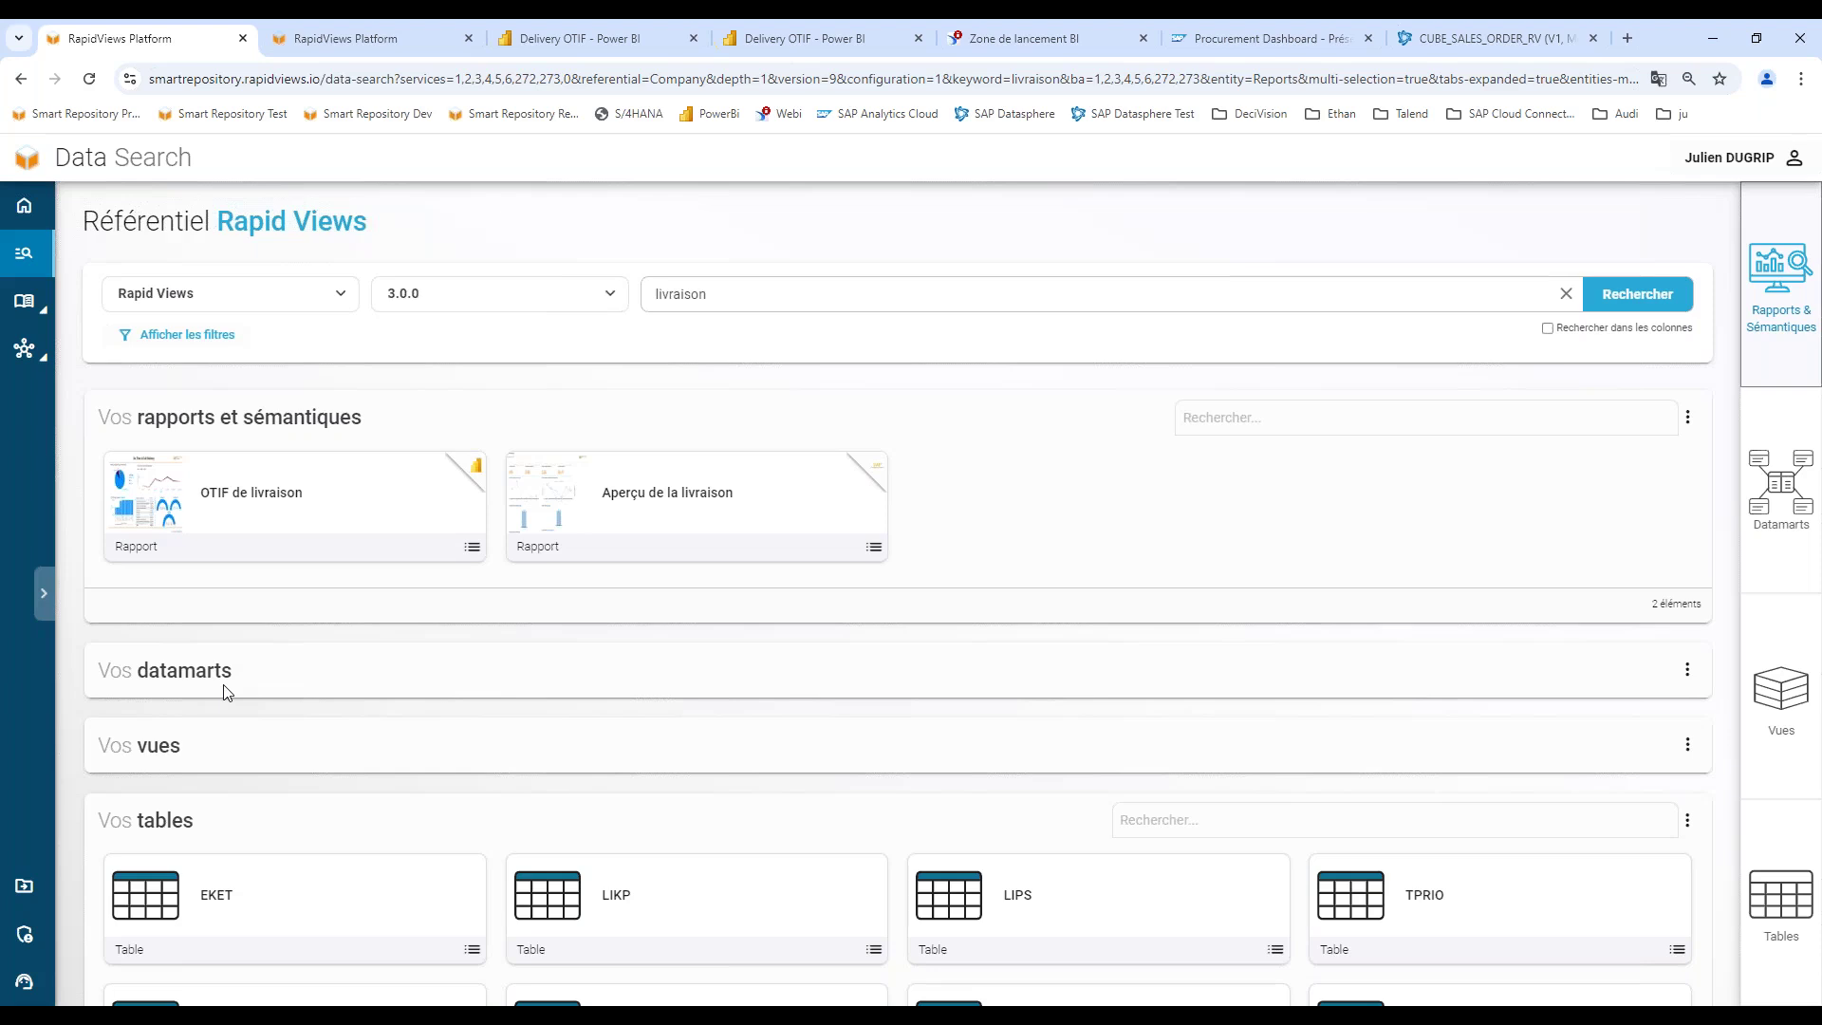
{"action": "scroll", "coordinate": [256, 843], "scroll_direction": "down", "scroll_amount": 3}
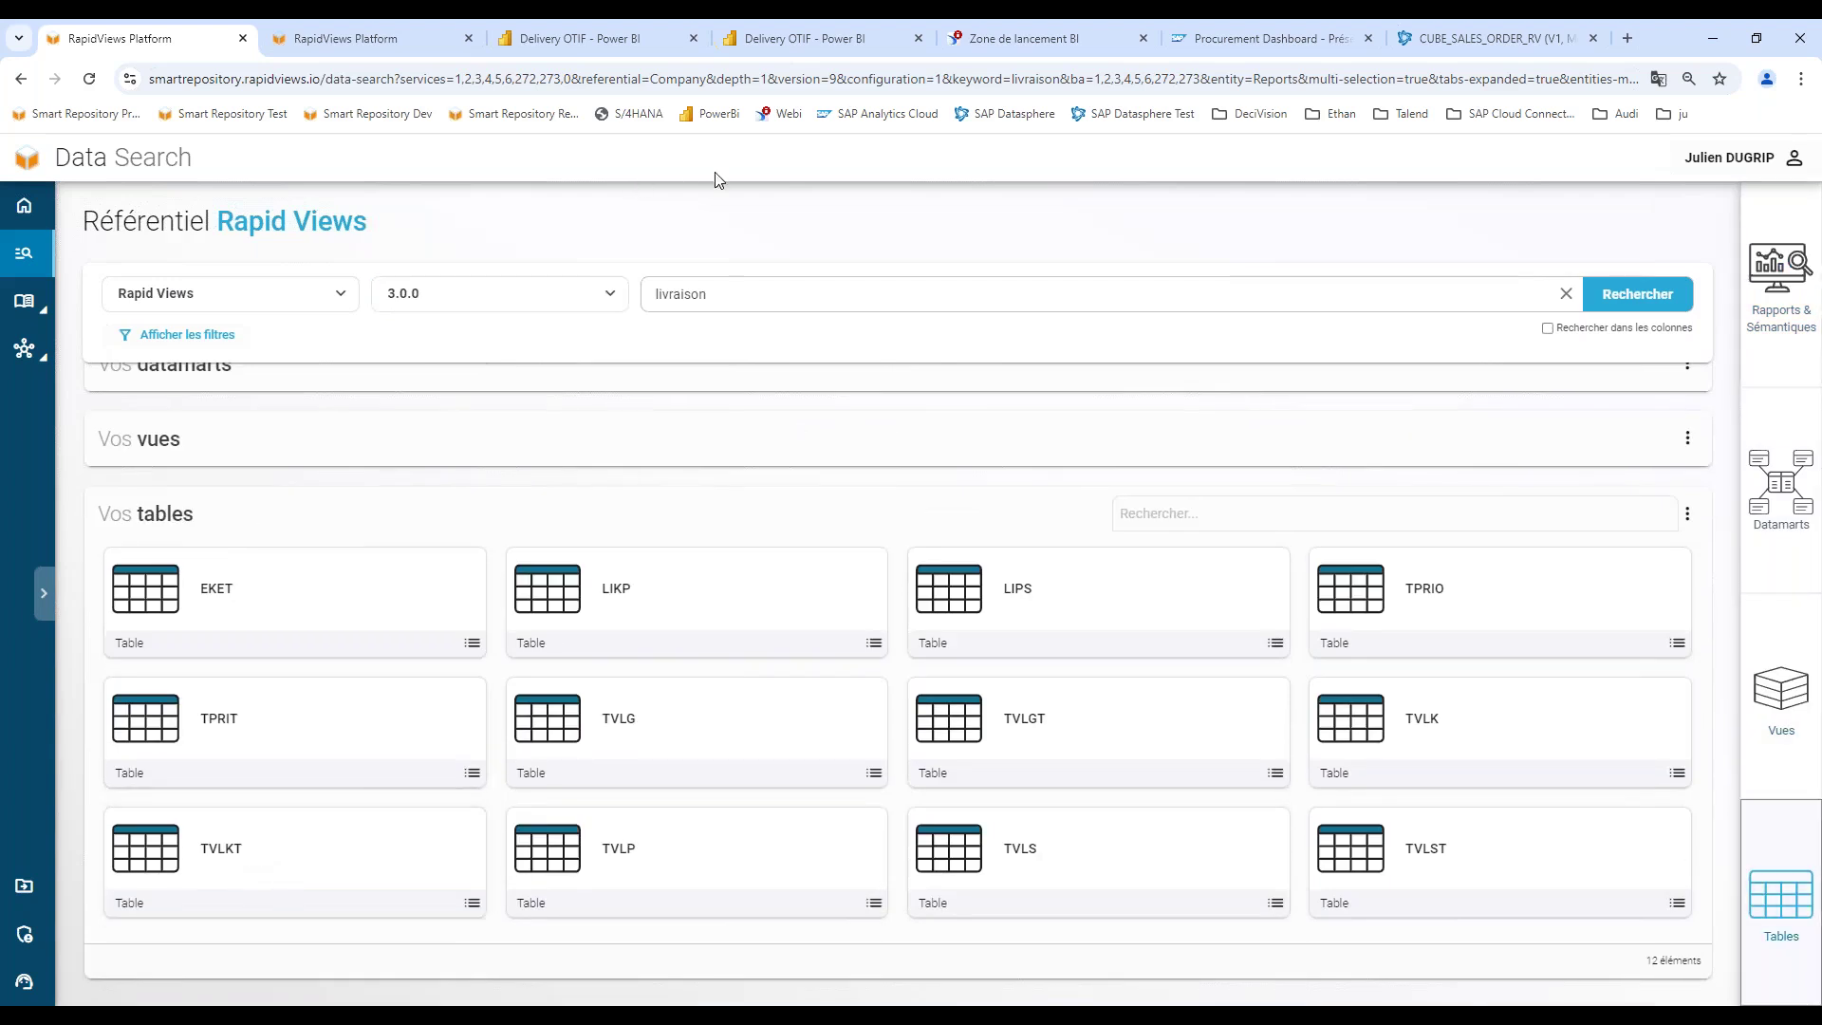
Remove the "livraison" keyword and rerun the search to list every object in the Rapid Views repository.
{"action": "left_click", "coordinate": [755, 293]}
{"action": "left_click", "coordinate": [1641, 301]}
{"action": "left_click", "coordinate": [1566, 294]}
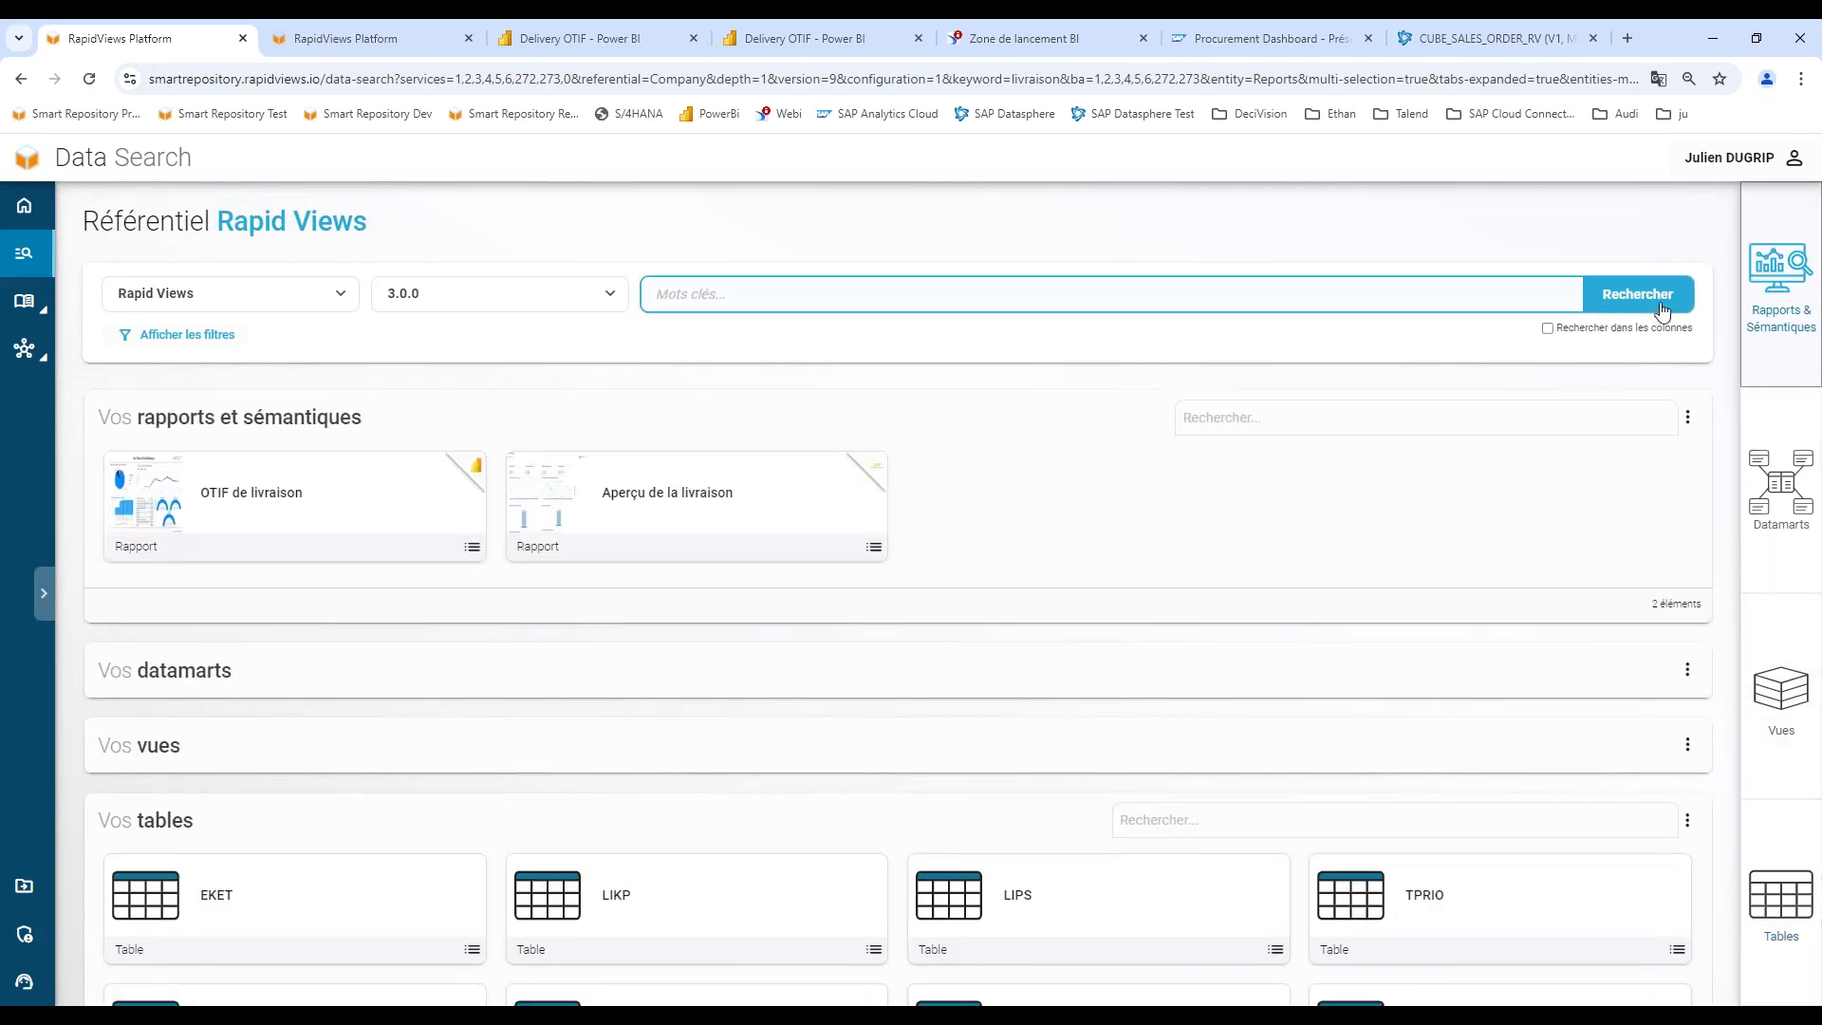
{"action": "left_click", "coordinate": [1654, 306]}
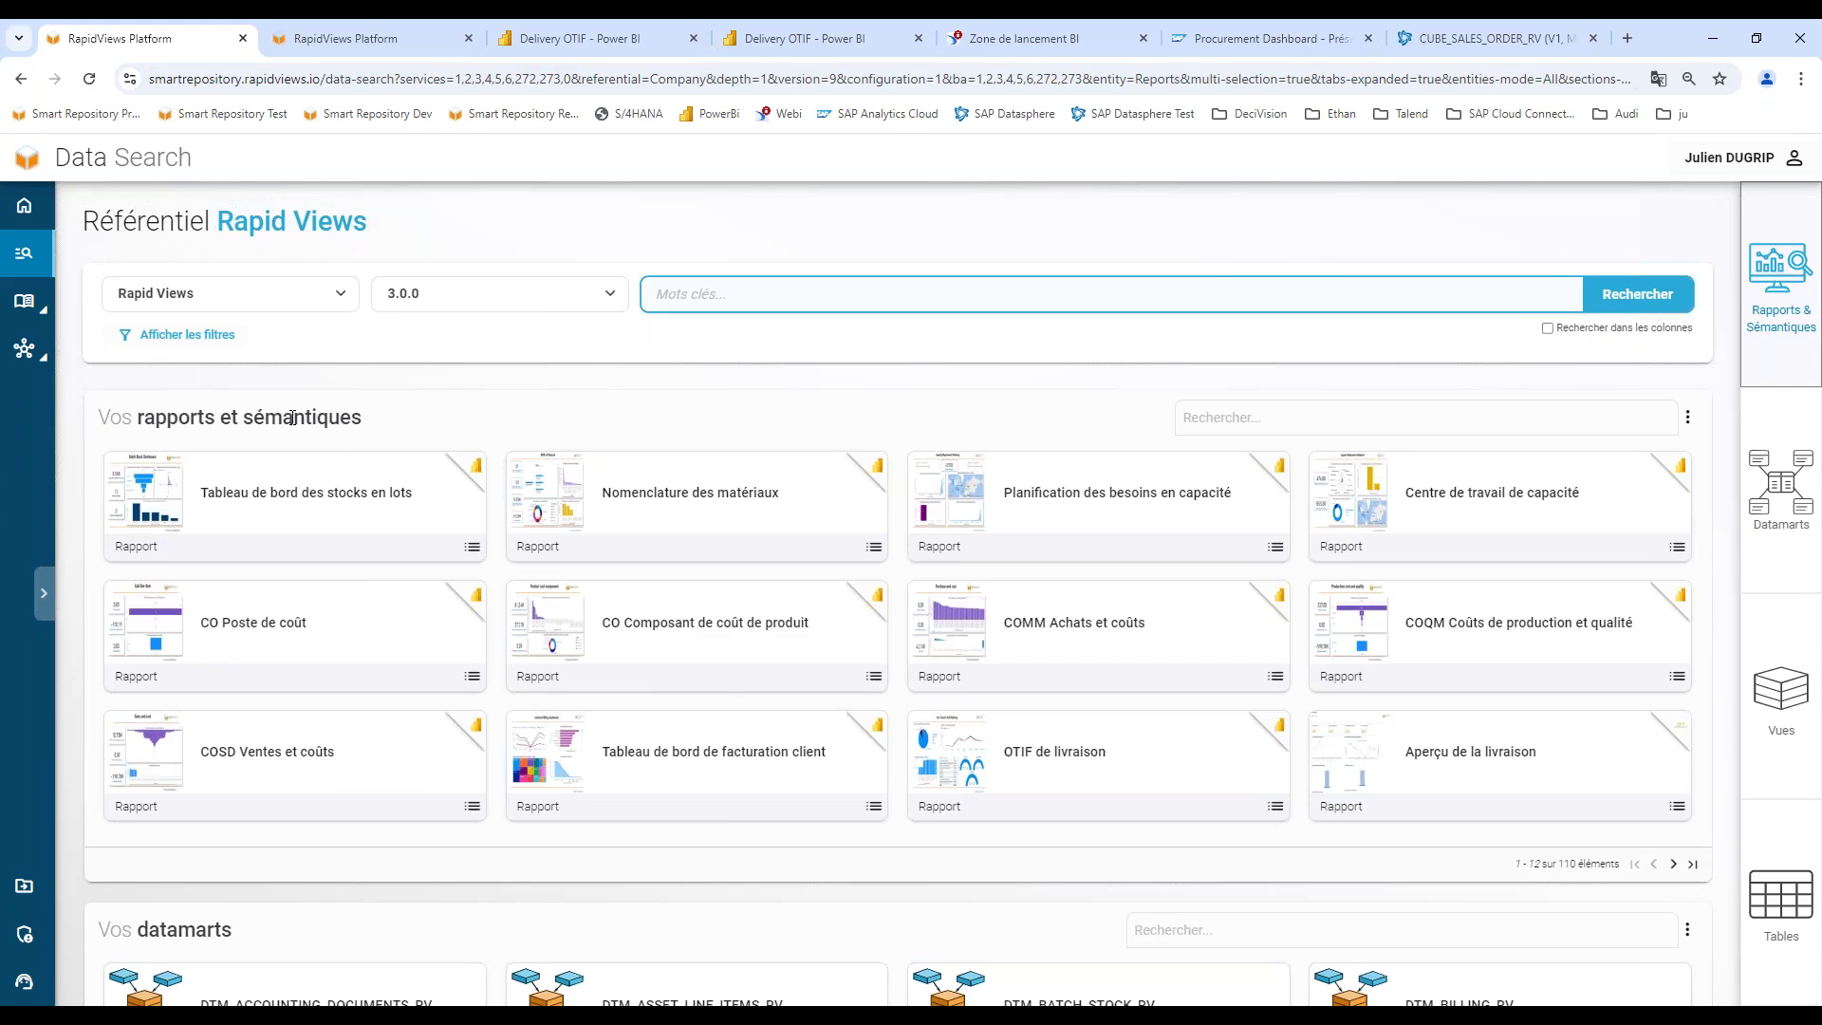
Examine the repository's datamarts, views and tables, including the view type filter options, and return to the reports.
{"action": "scroll", "coordinate": [292, 418], "scroll_direction": "down", "scroll_amount": 6}
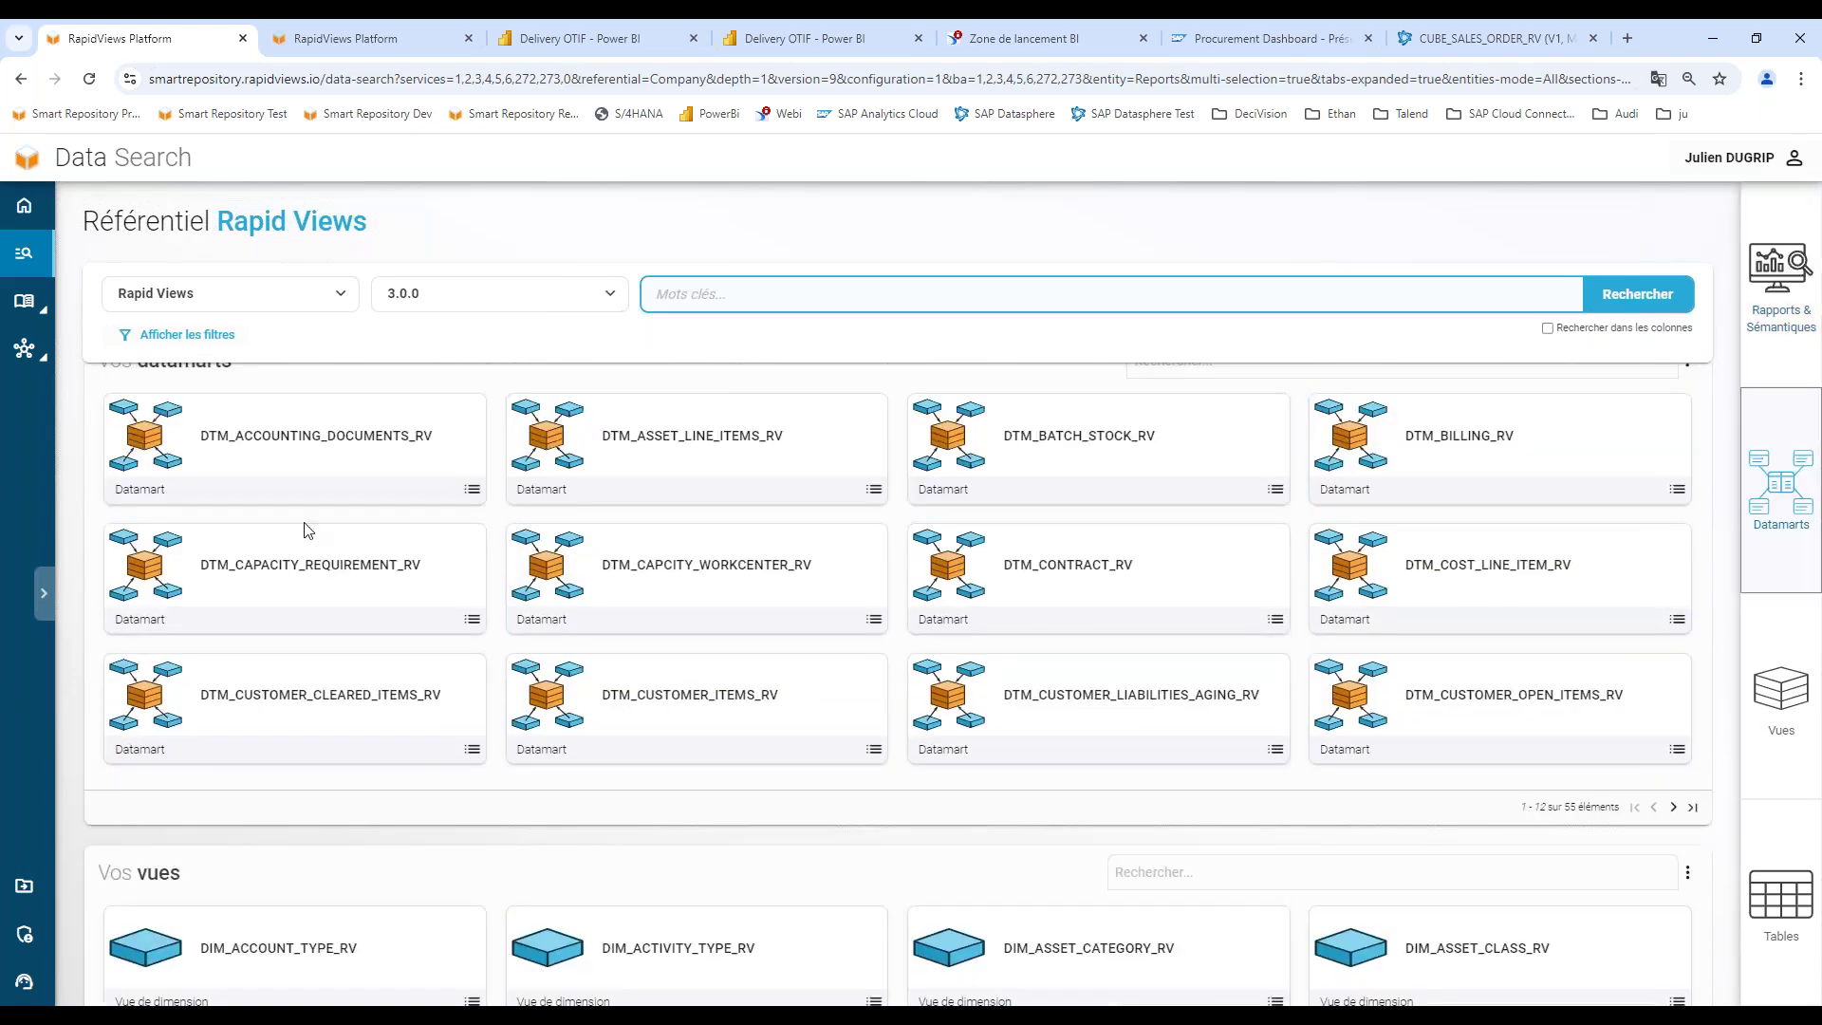
{"action": "scroll", "coordinate": [332, 560], "scroll_direction": "down", "scroll_amount": 5}
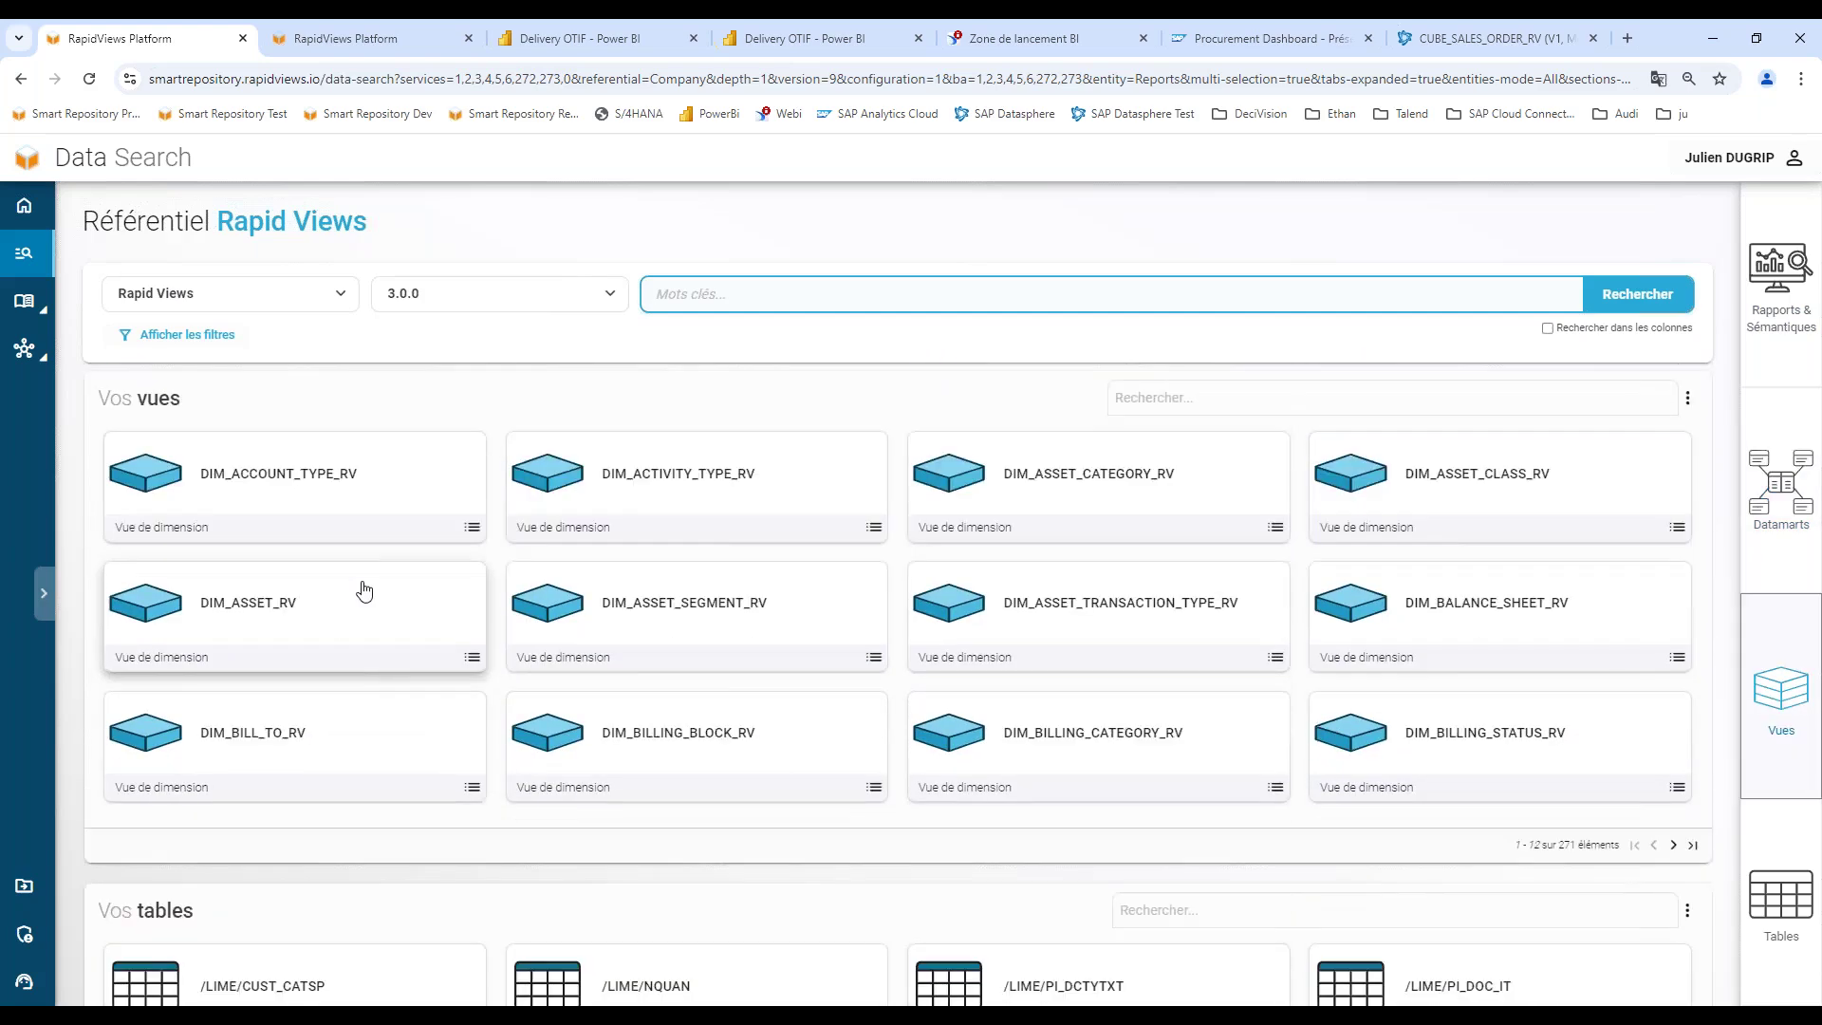
{"action": "left_click", "coordinate": [1691, 403]}
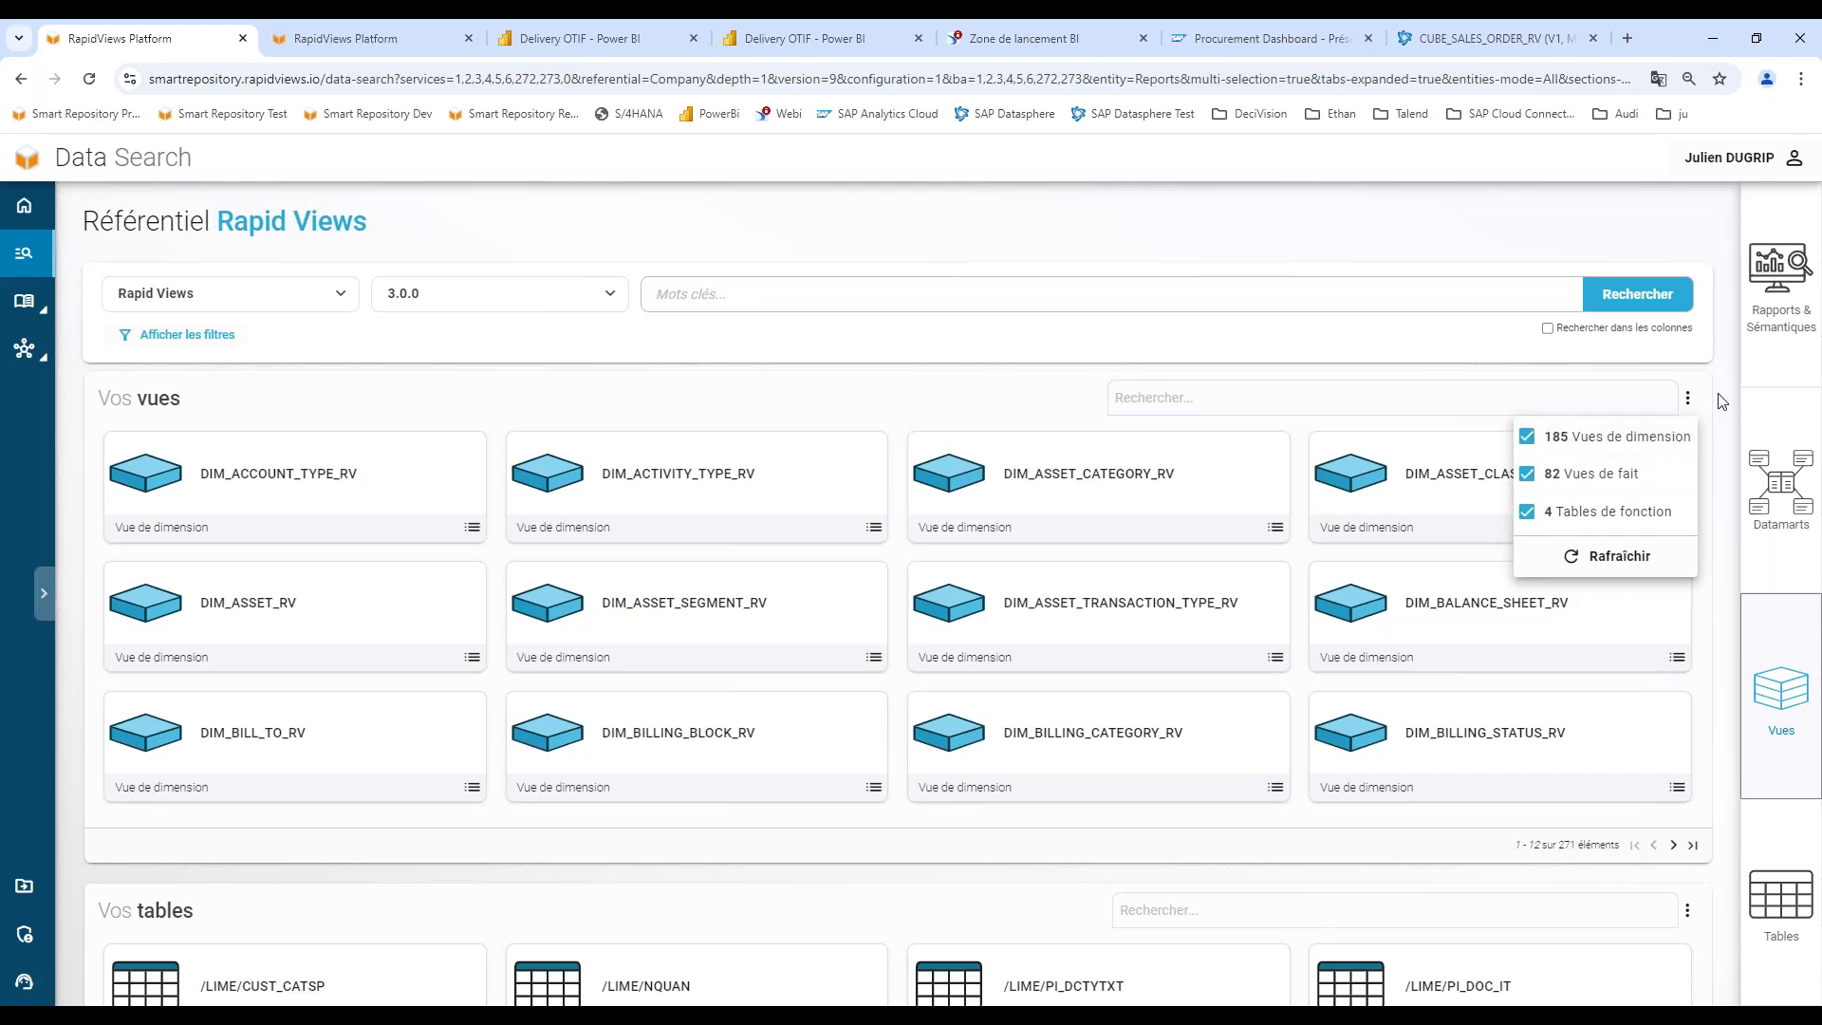
{"action": "left_click", "coordinate": [1688, 398]}
{"action": "scroll", "coordinate": [1333, 609], "scroll_direction": "down", "scroll_amount": 4}
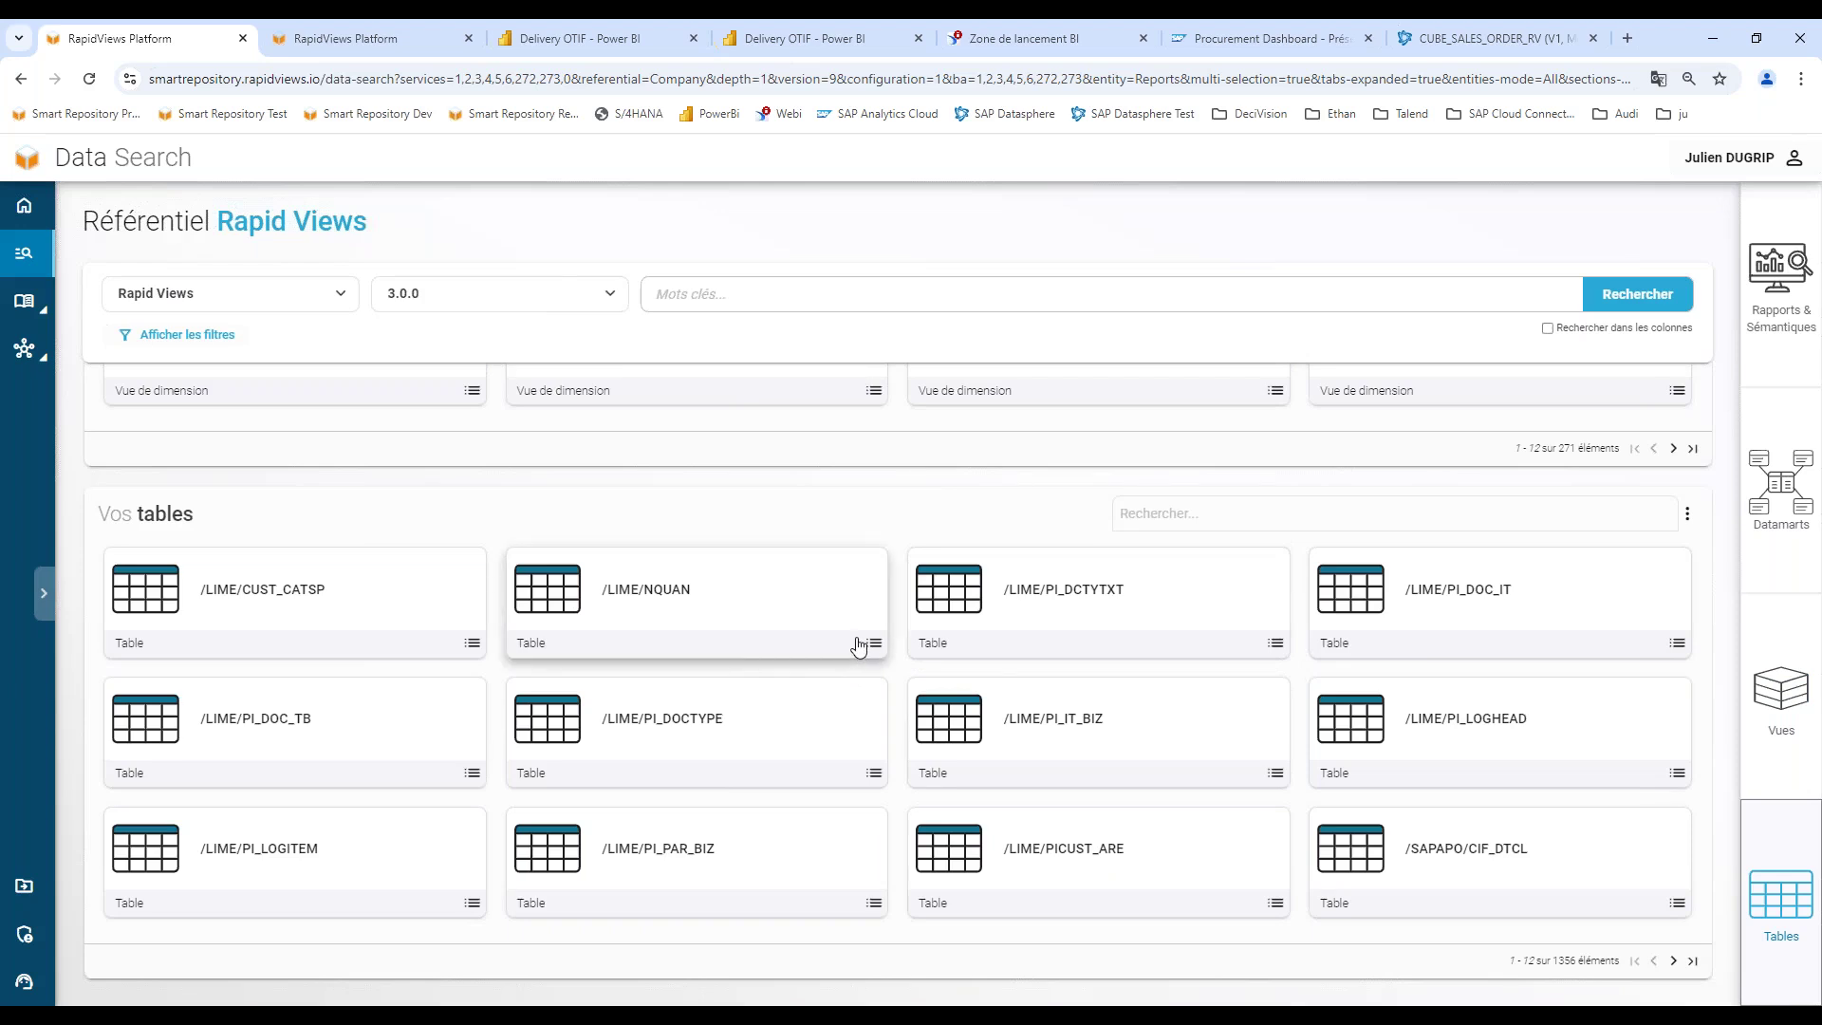
{"action": "scroll", "coordinate": [857, 645], "scroll_direction": "up", "scroll_amount": 10}
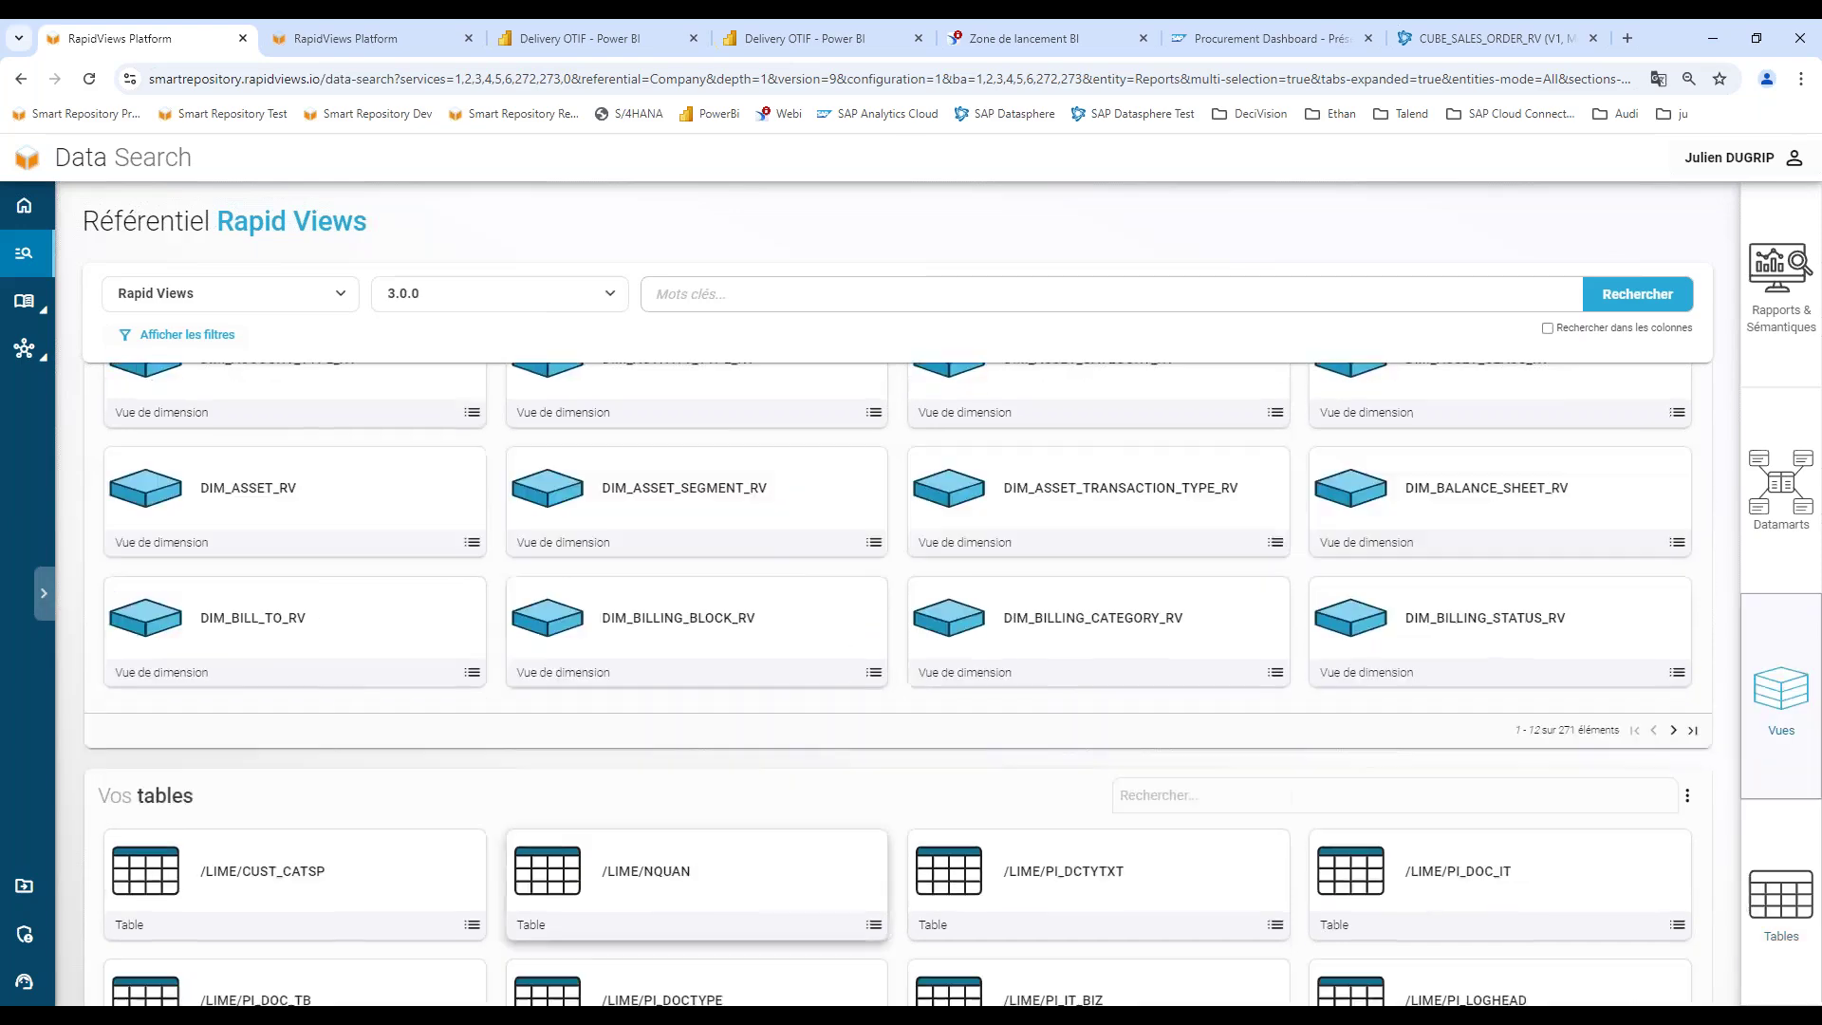
{"action": "scroll", "coordinate": [855, 648], "scroll_direction": "up", "scroll_amount": 5}
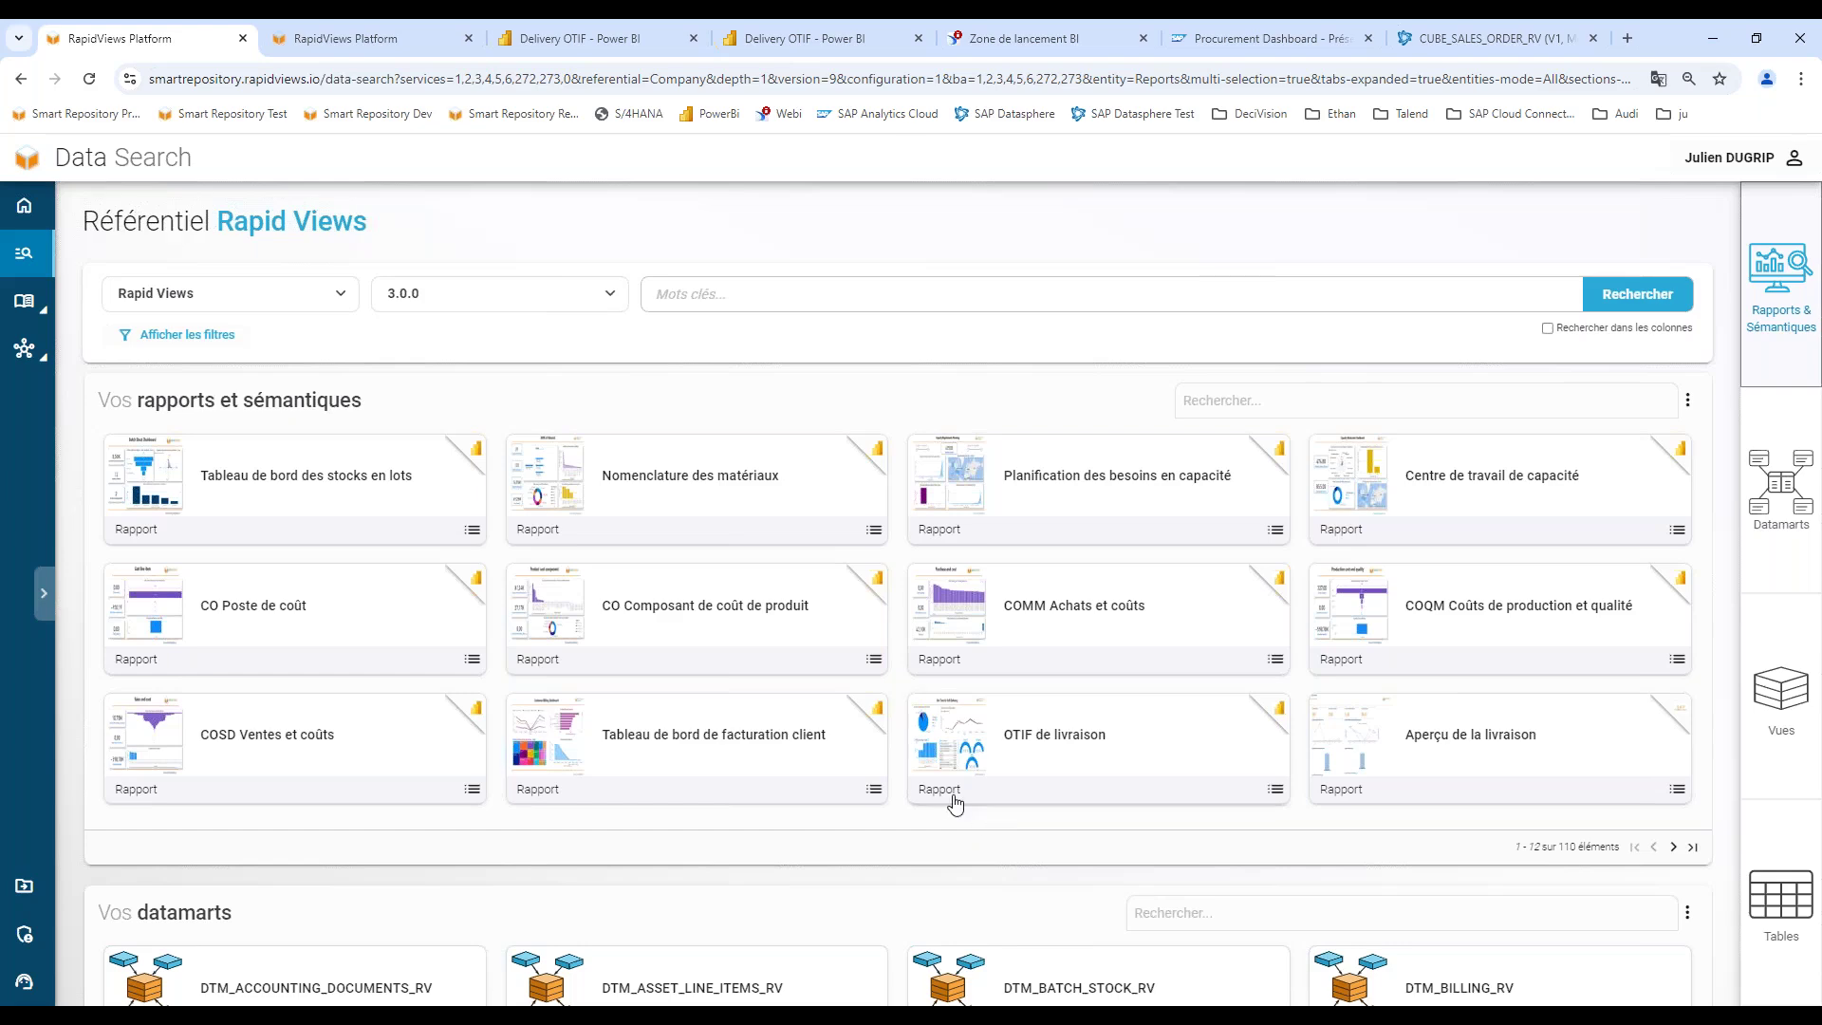
Open the OTIF de livraison report and examine its title, origin and description.
{"action": "left_click", "coordinate": [1048, 736]}
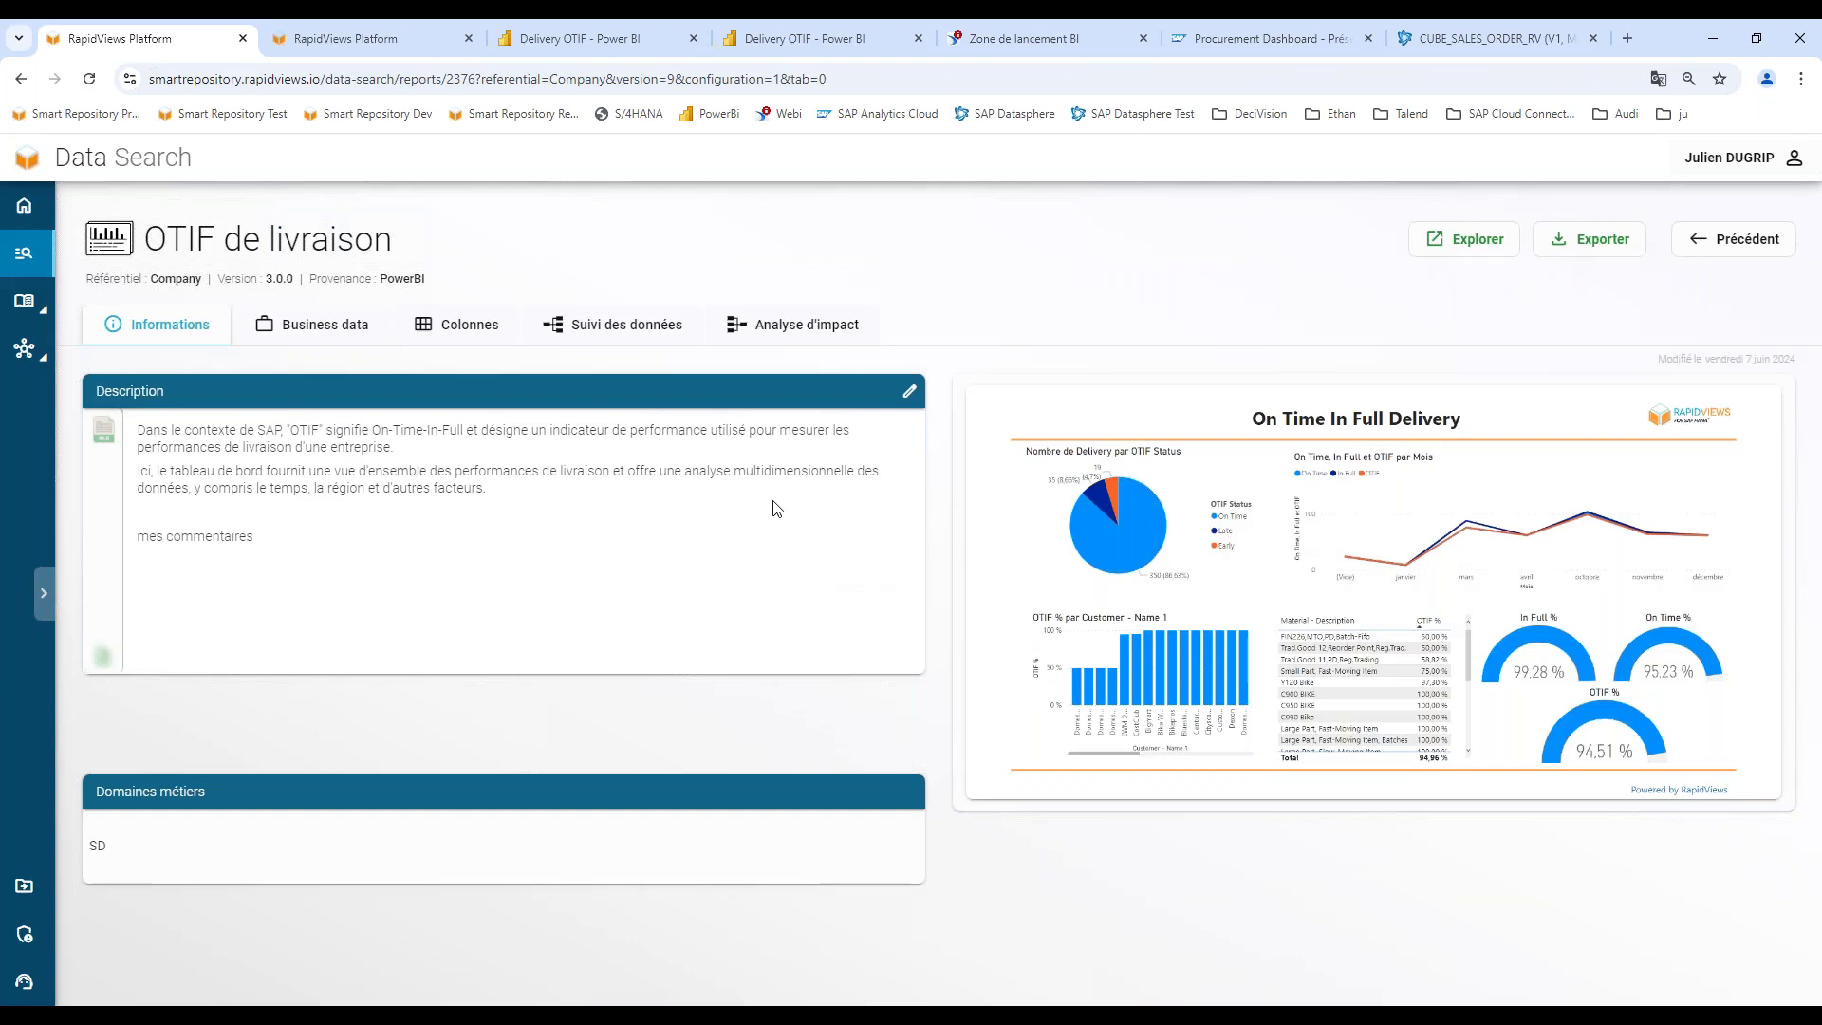
{"action": "left_click_drag", "start_coordinate": [167, 239], "coordinate": [420, 276]}
{"action": "left_click_drag", "start_coordinate": [182, 429], "coordinate": [333, 533]}
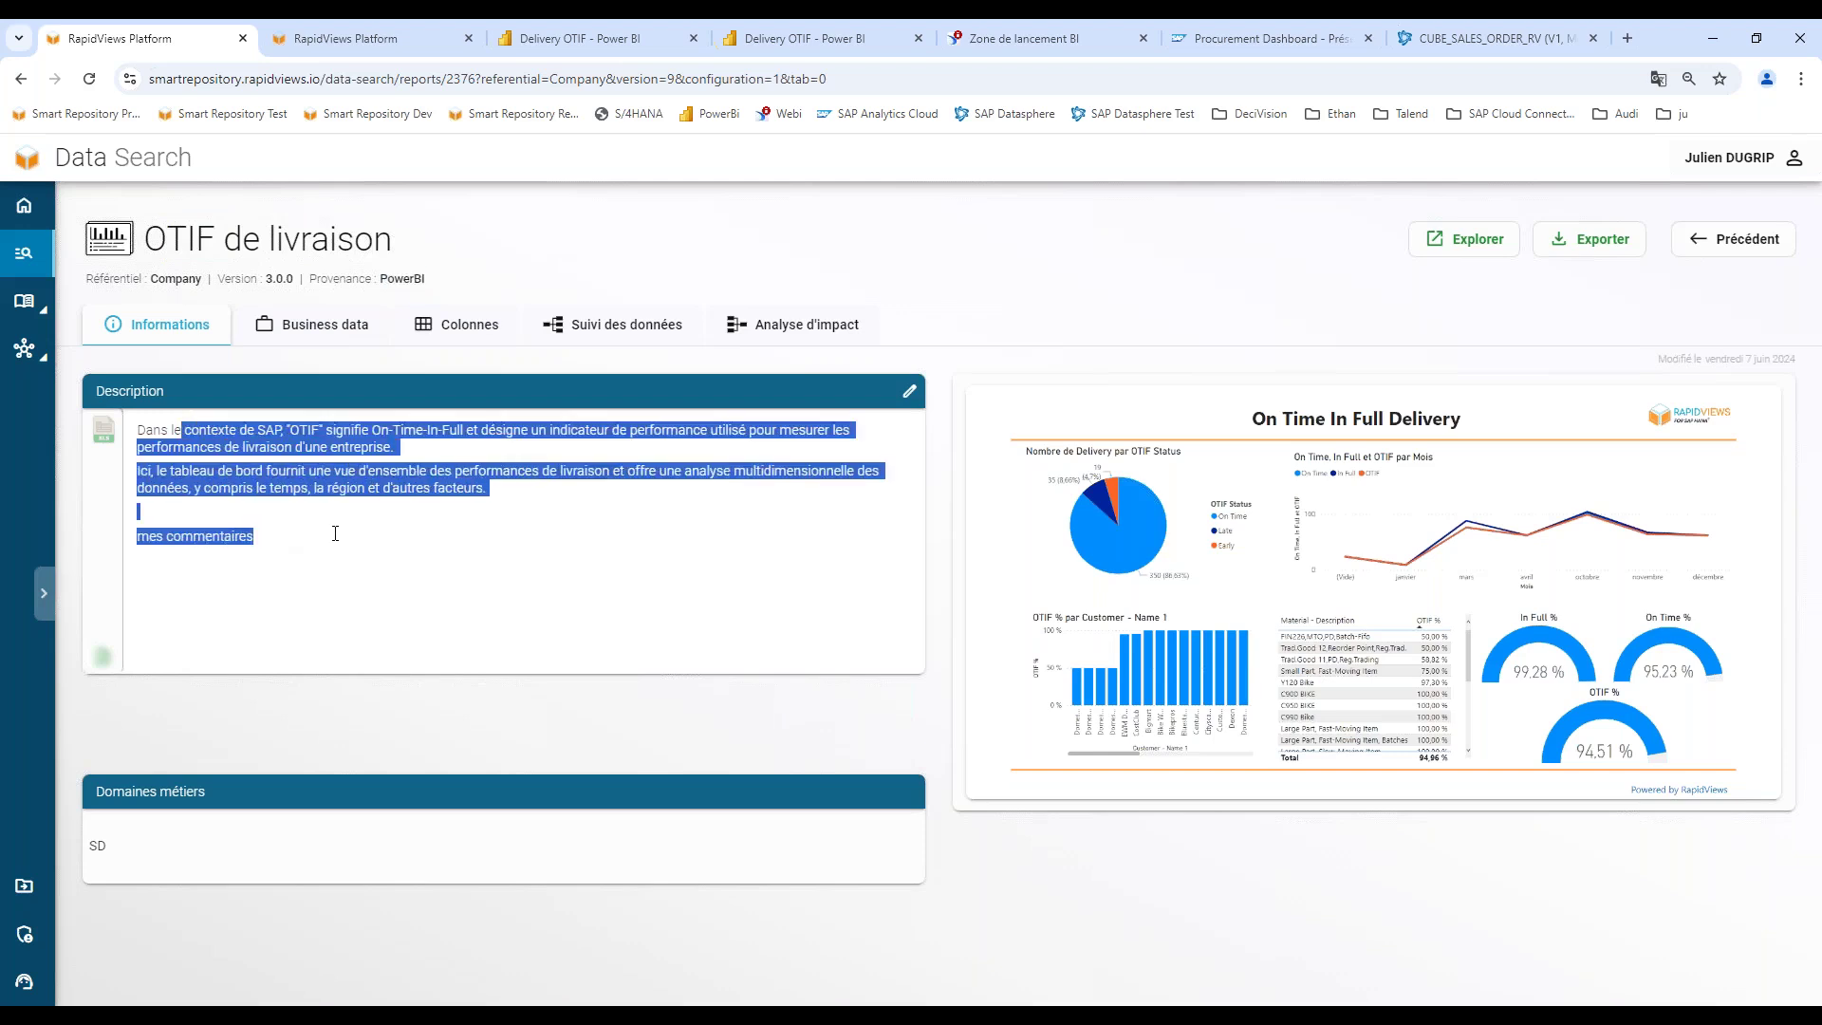
{"action": "left_click", "coordinate": [837, 469]}
Change the last line of the report's description to "mes commentaires ajoutés", save it, and leave editing.
{"action": "left_click", "coordinate": [909, 391]}
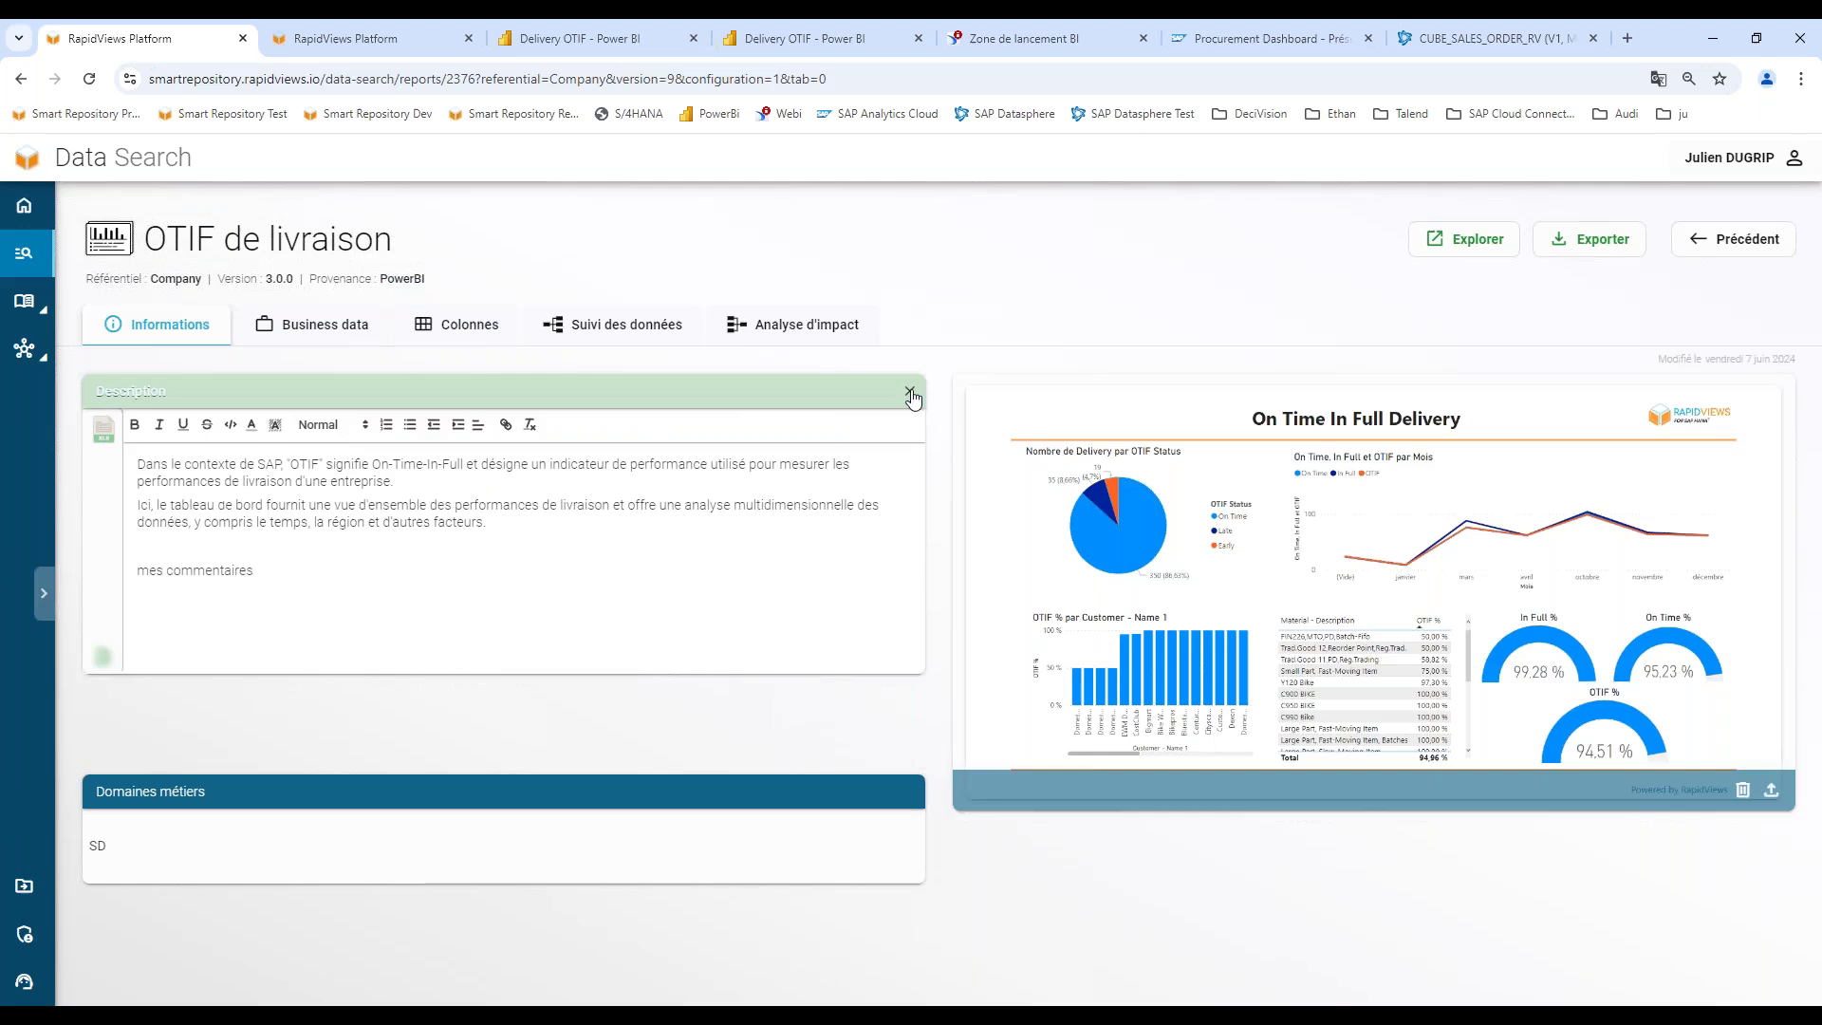
{"action": "left_click", "coordinate": [253, 570]}
{"action": "type", "text": "ajouté"}
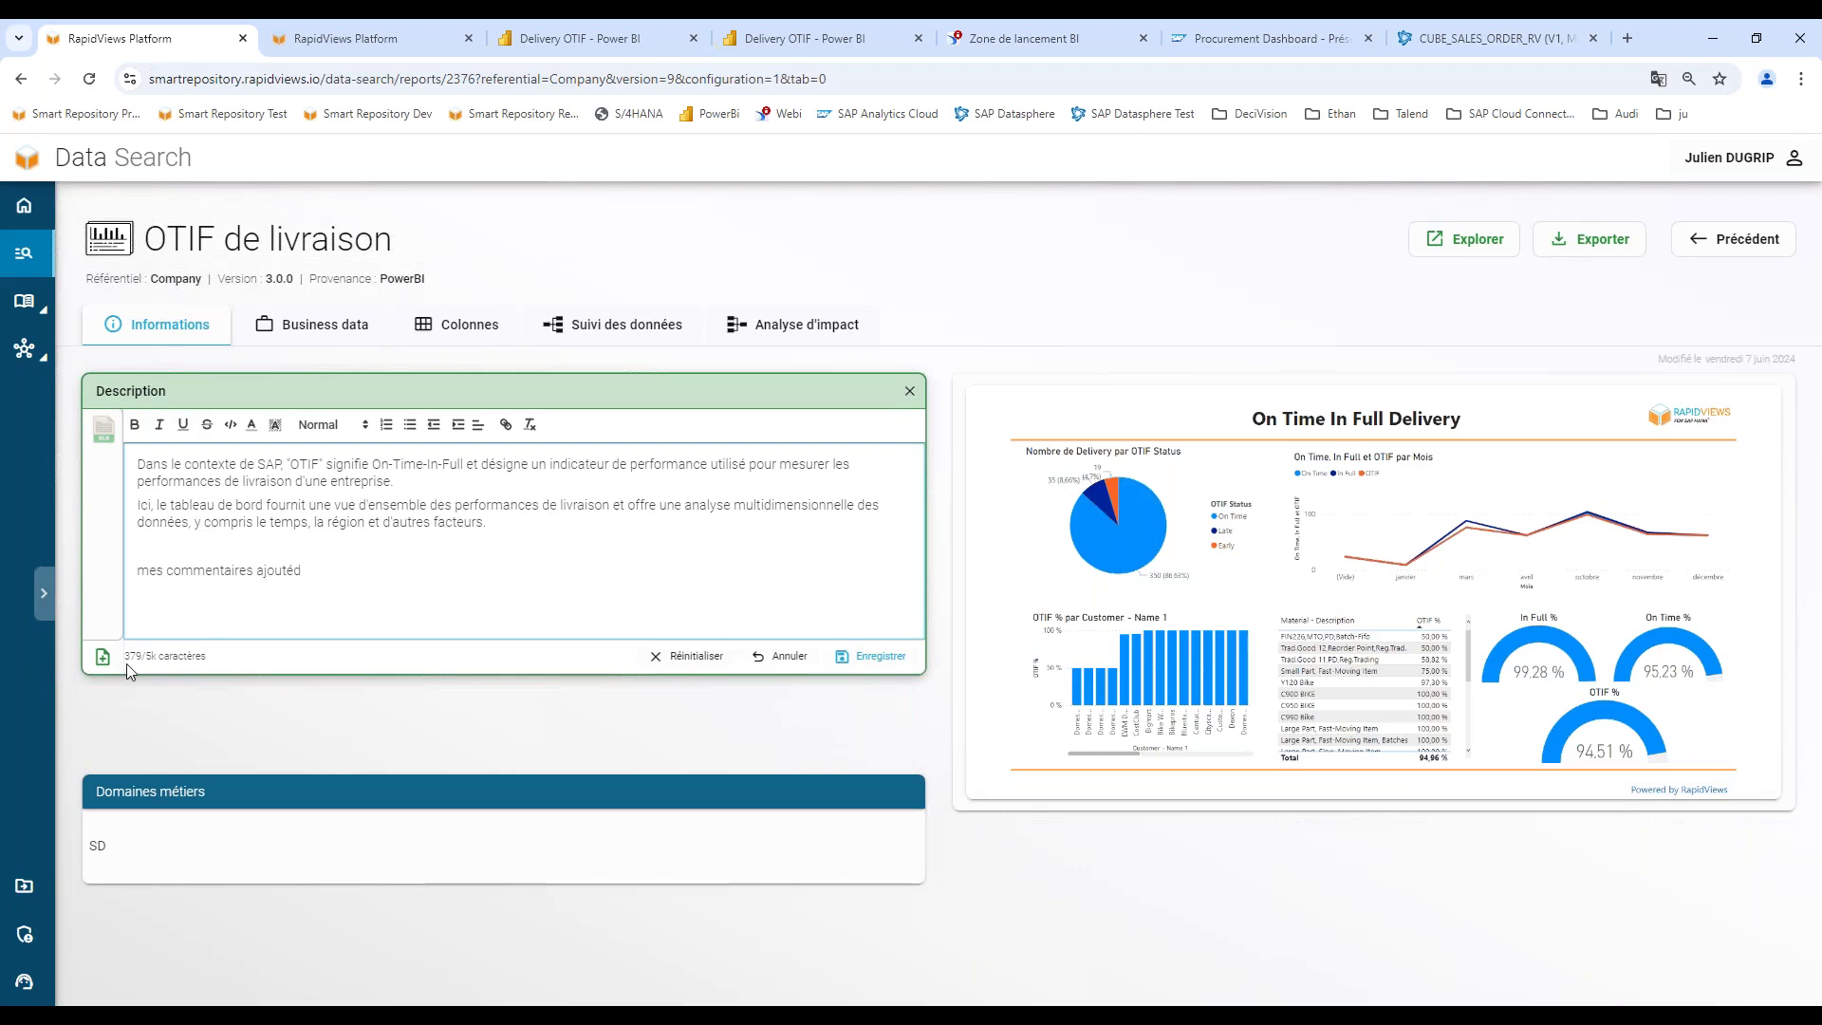
{"action": "type", "text": "s"}
{"action": "left_click", "coordinate": [871, 665]}
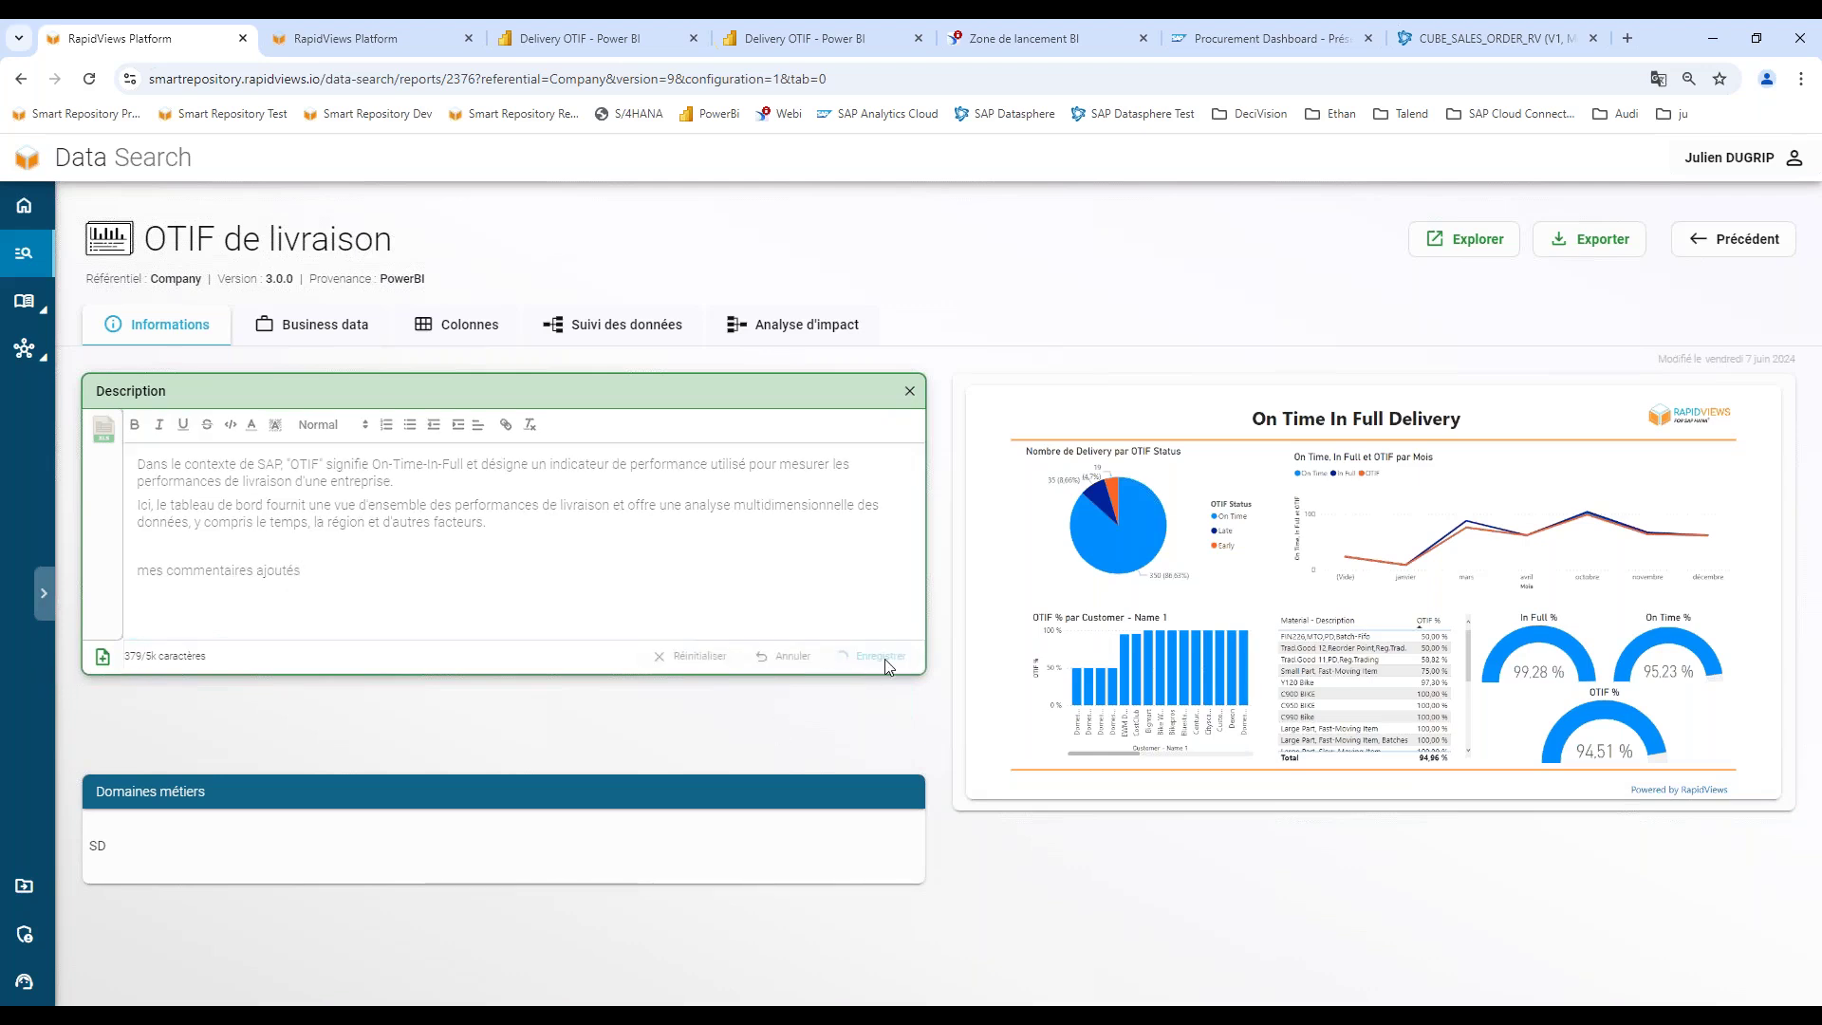
{"action": "left_click", "coordinate": [910, 391]}
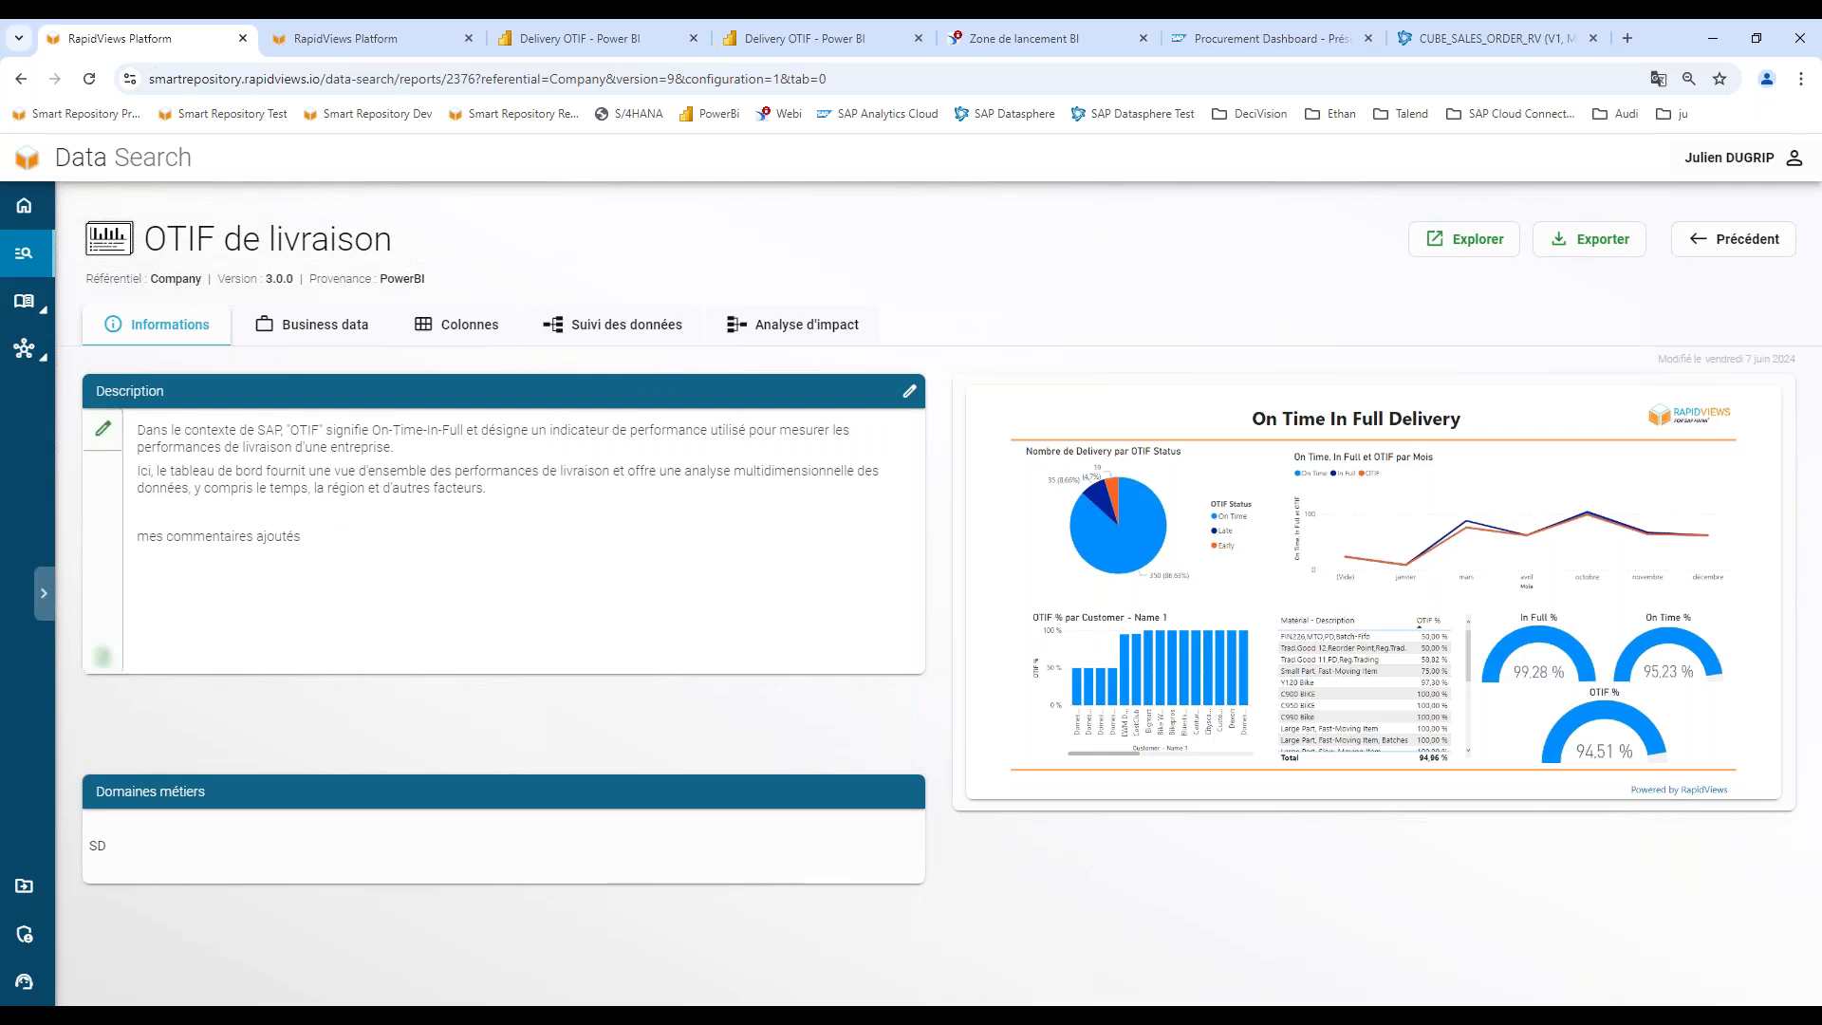
Examine the full column list of the OTIF de livraison report and its data lineage down to the source tables.
{"action": "mouse_move", "coordinate": [122, 516]}
{"action": "mouse_move", "coordinate": [105, 434]}
{"action": "mouse_move", "coordinate": [1249, 448]}
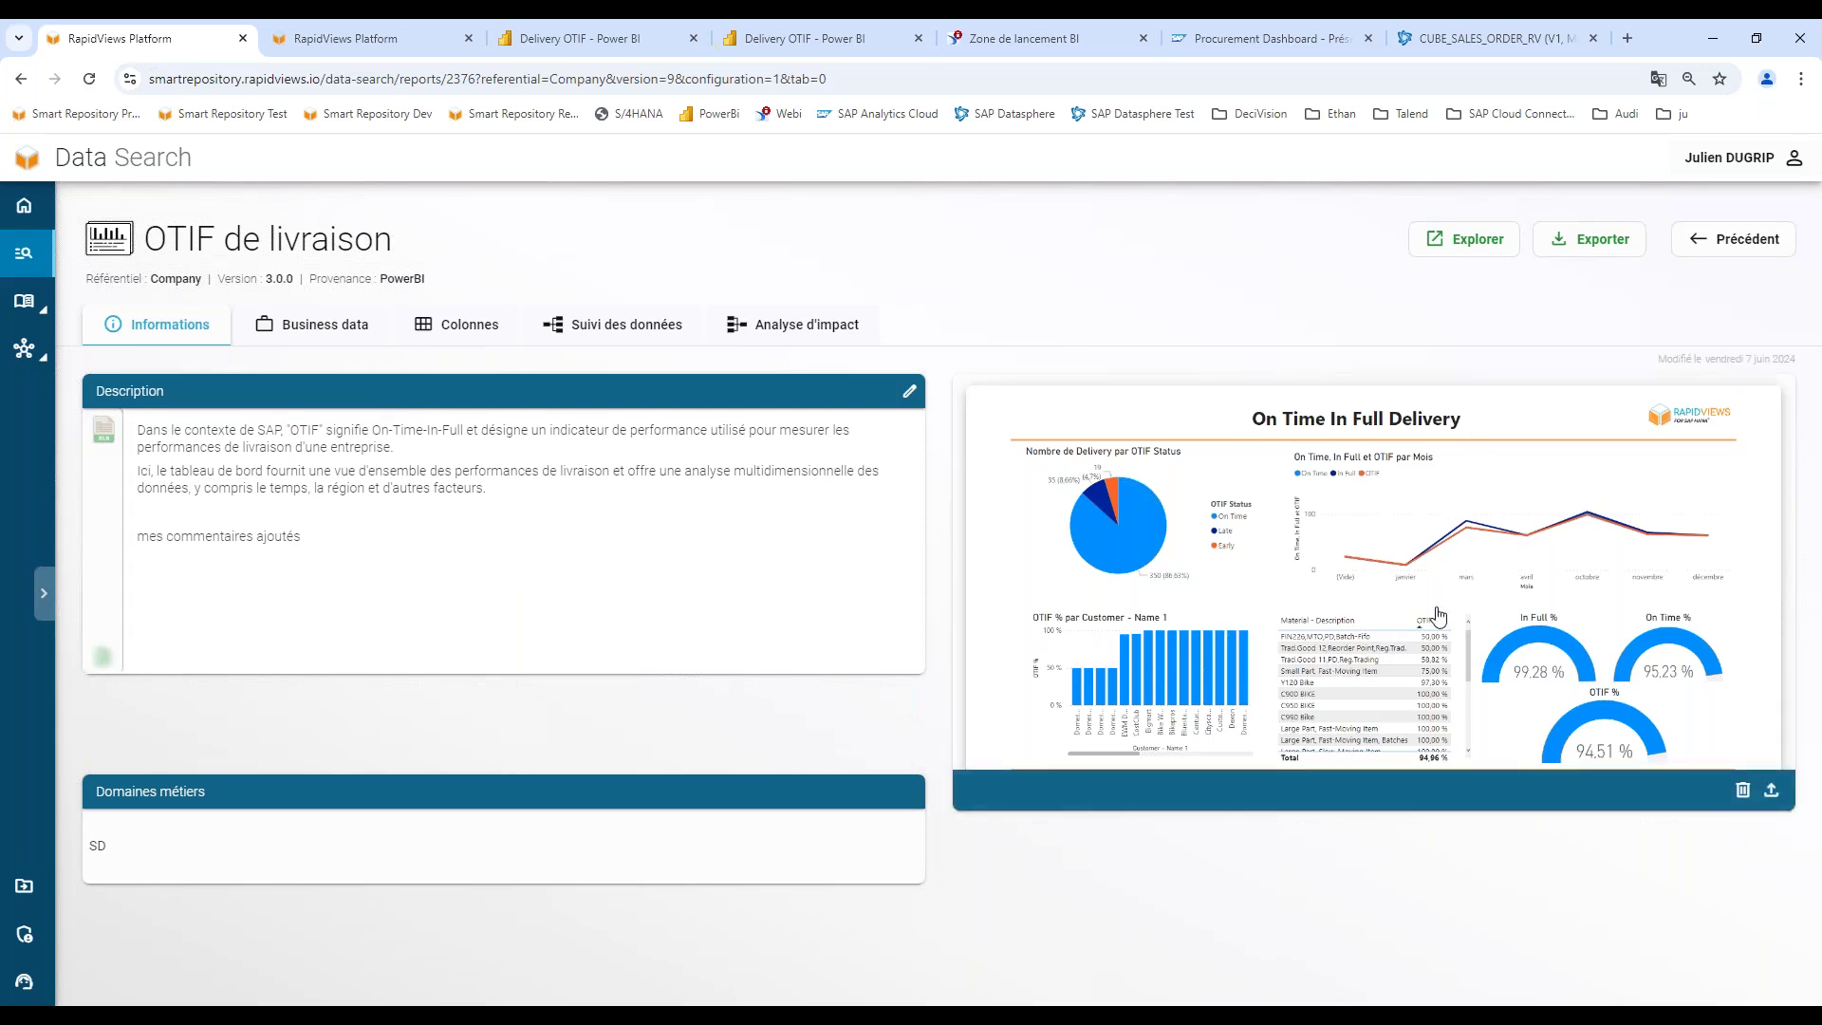
{"action": "left_click", "coordinate": [432, 332]}
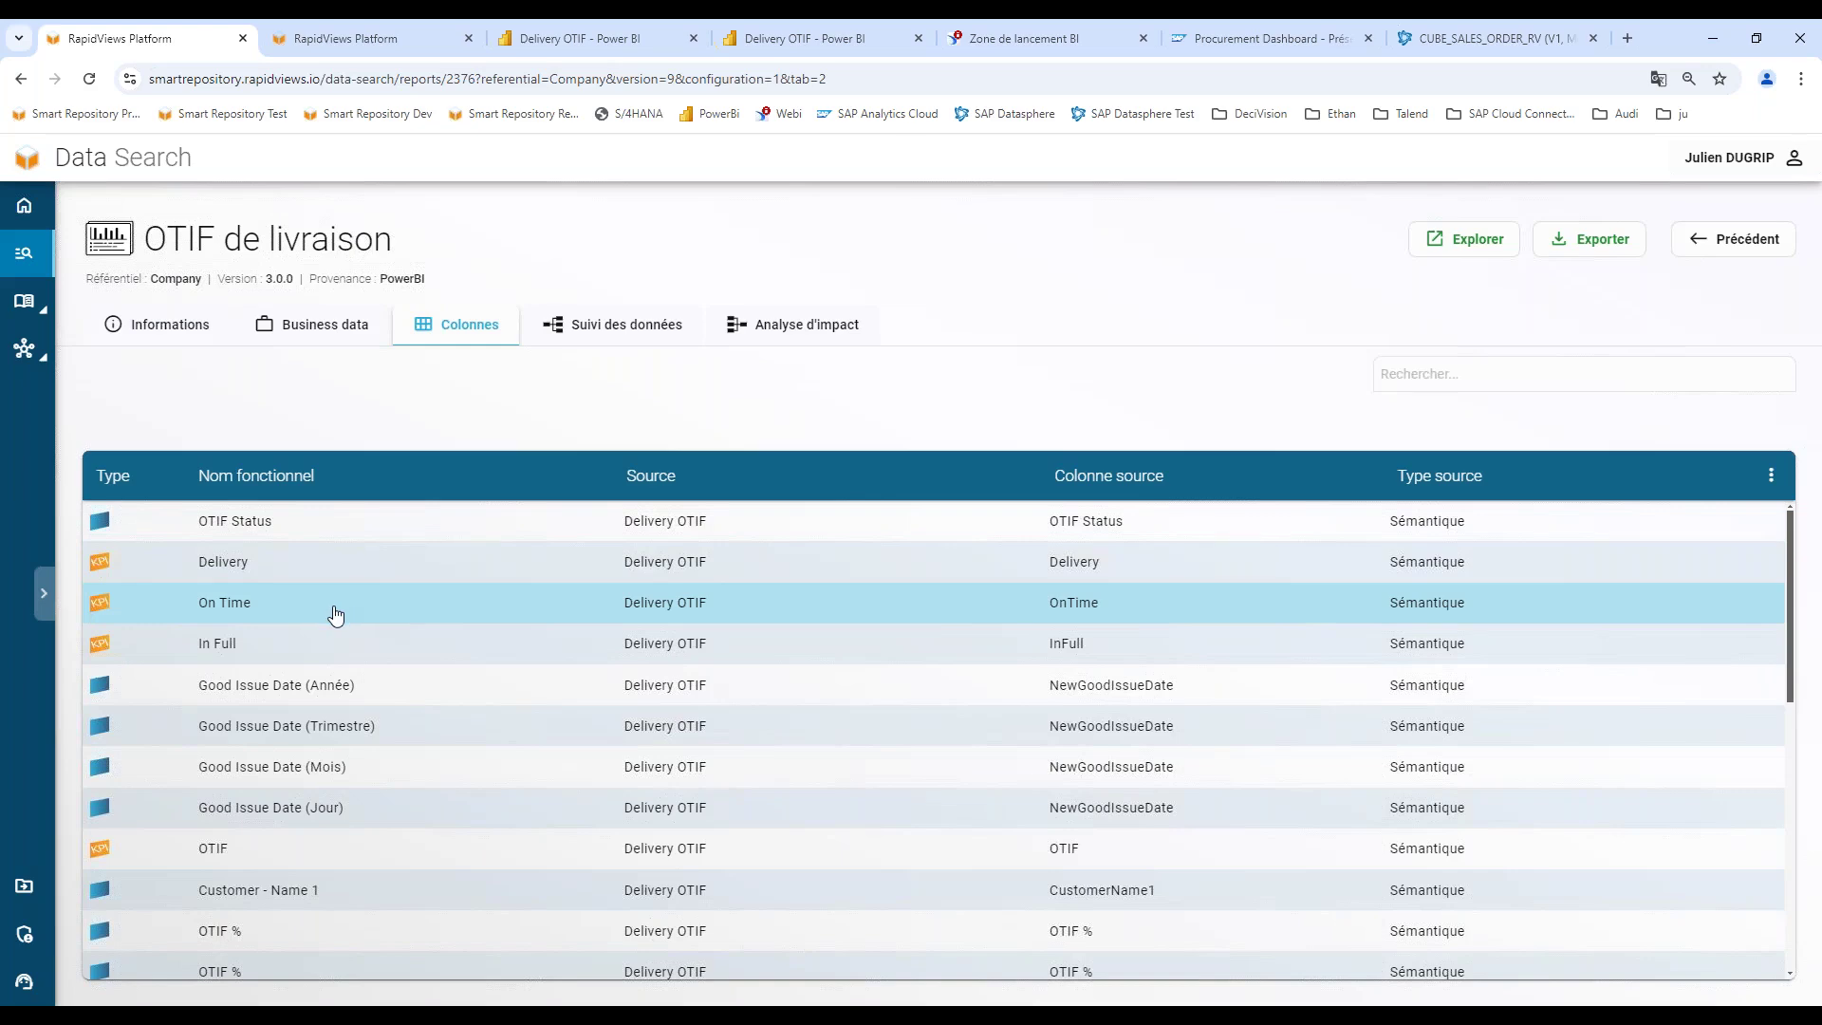
{"action": "scroll", "coordinate": [337, 615], "scroll_direction": "down", "scroll_amount": 5}
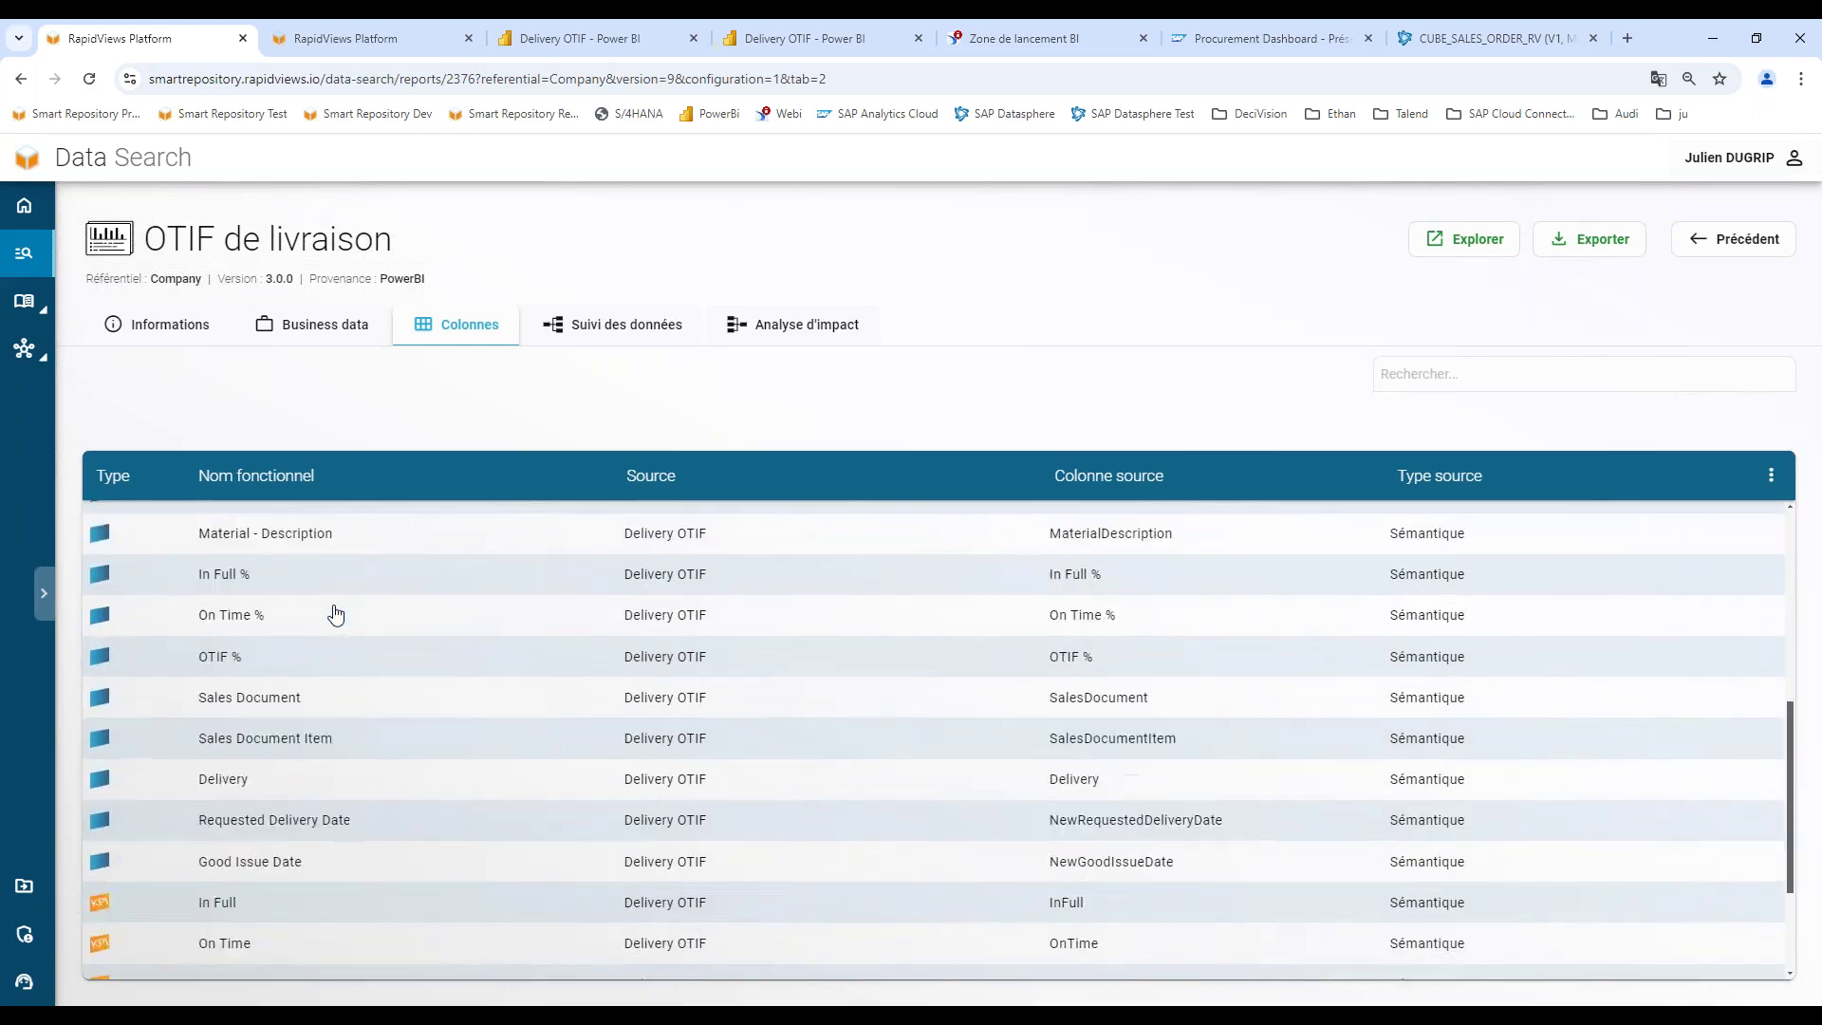
{"action": "scroll", "coordinate": [337, 615], "scroll_direction": "down", "scroll_amount": 2}
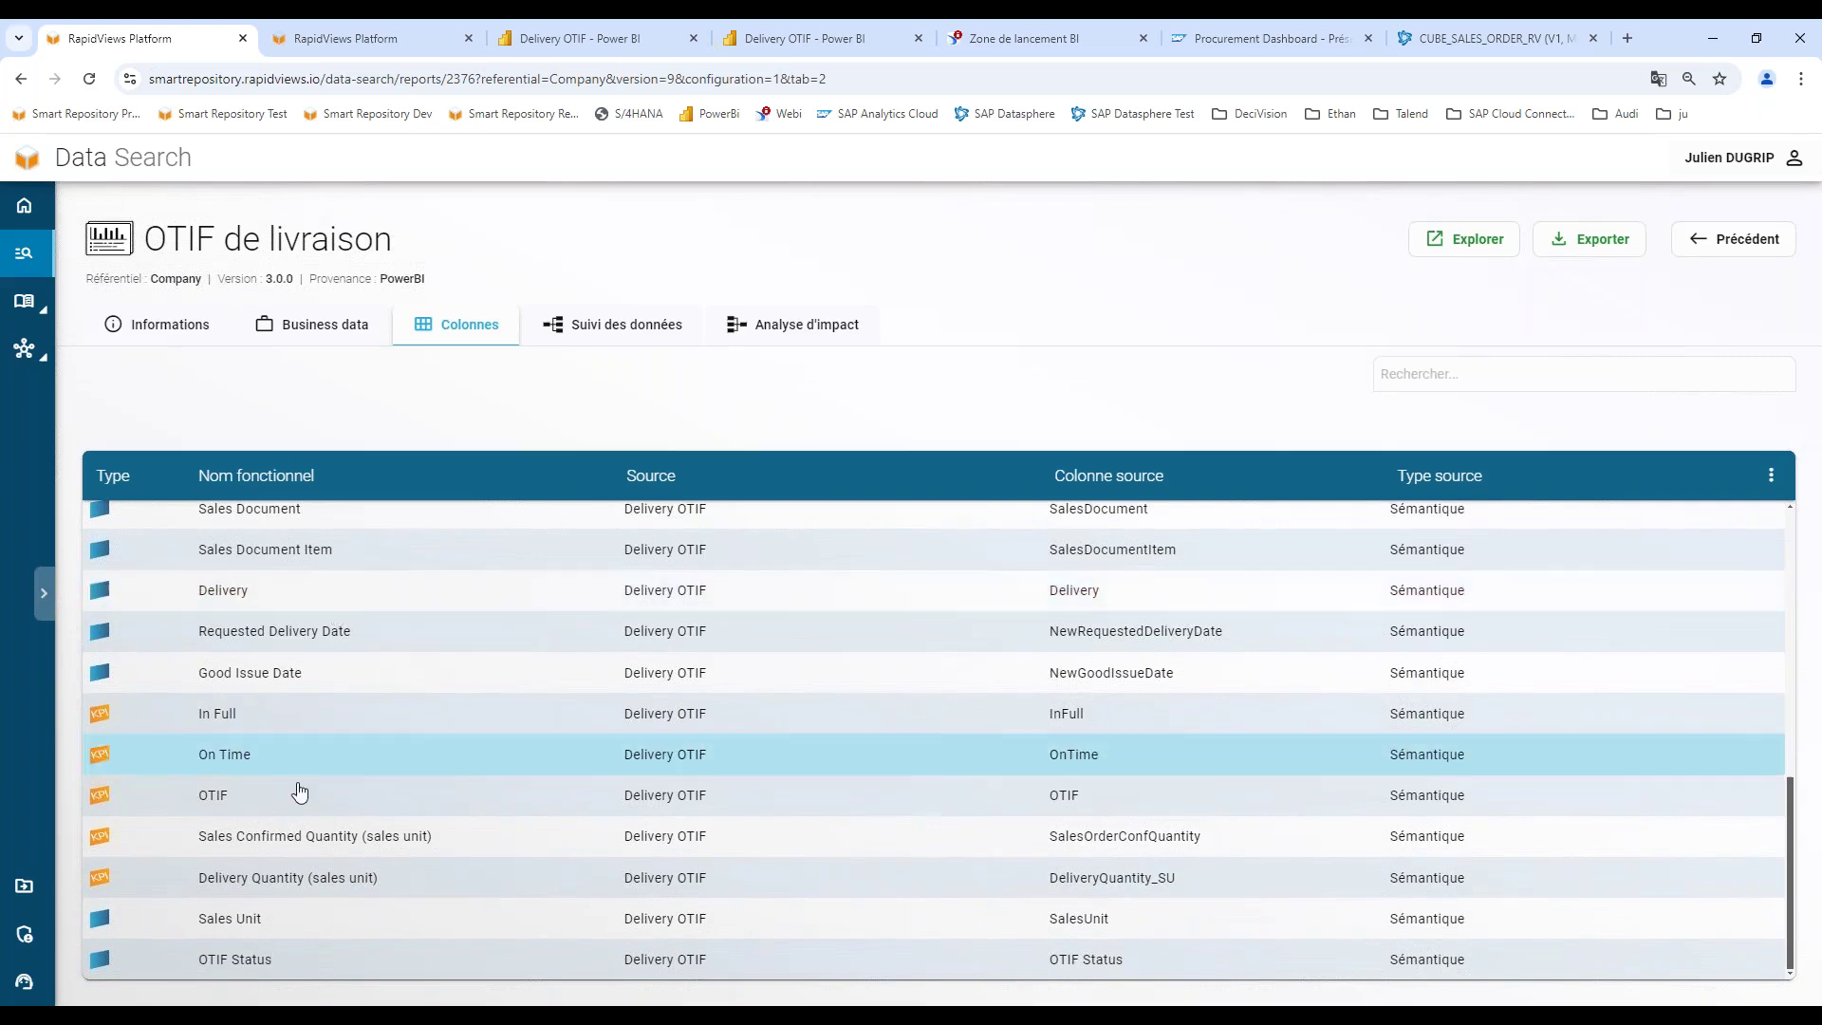
{"action": "scroll", "coordinate": [304, 778], "scroll_direction": "up", "scroll_amount": 1}
{"action": "scroll", "coordinate": [304, 777], "scroll_direction": "up", "scroll_amount": 6}
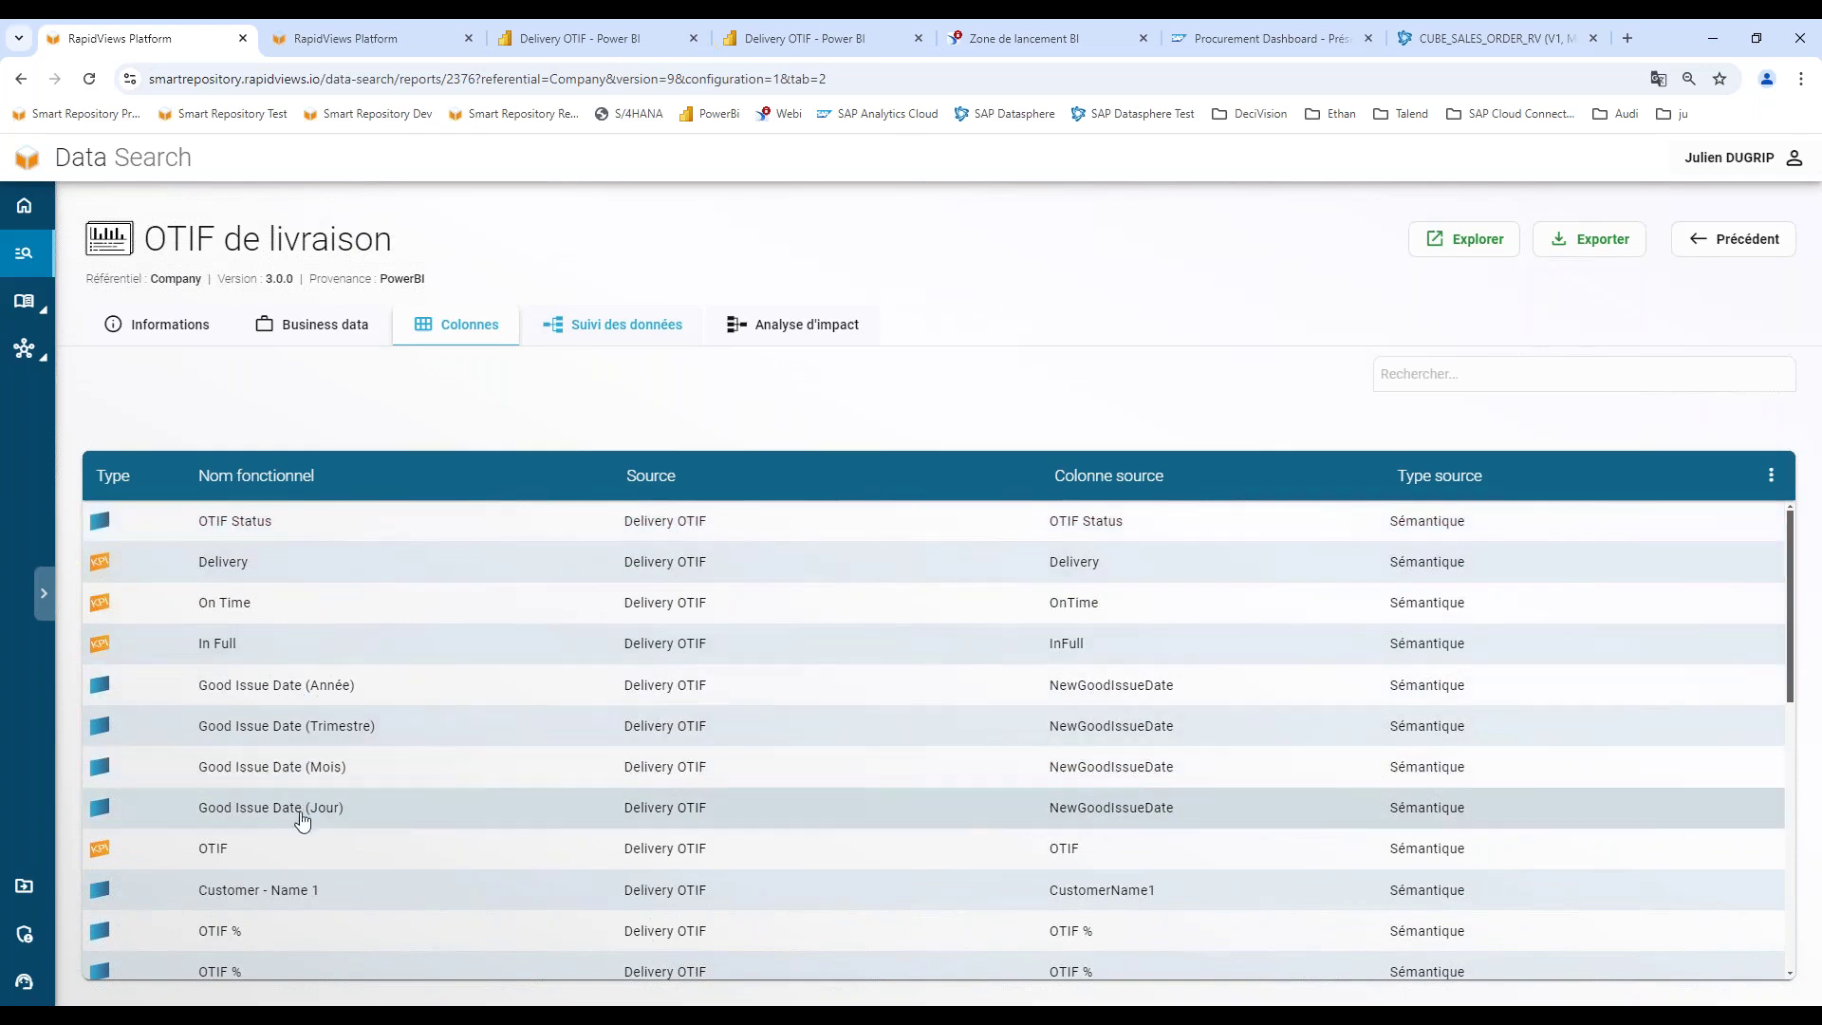
{"action": "left_click", "coordinate": [588, 326]}
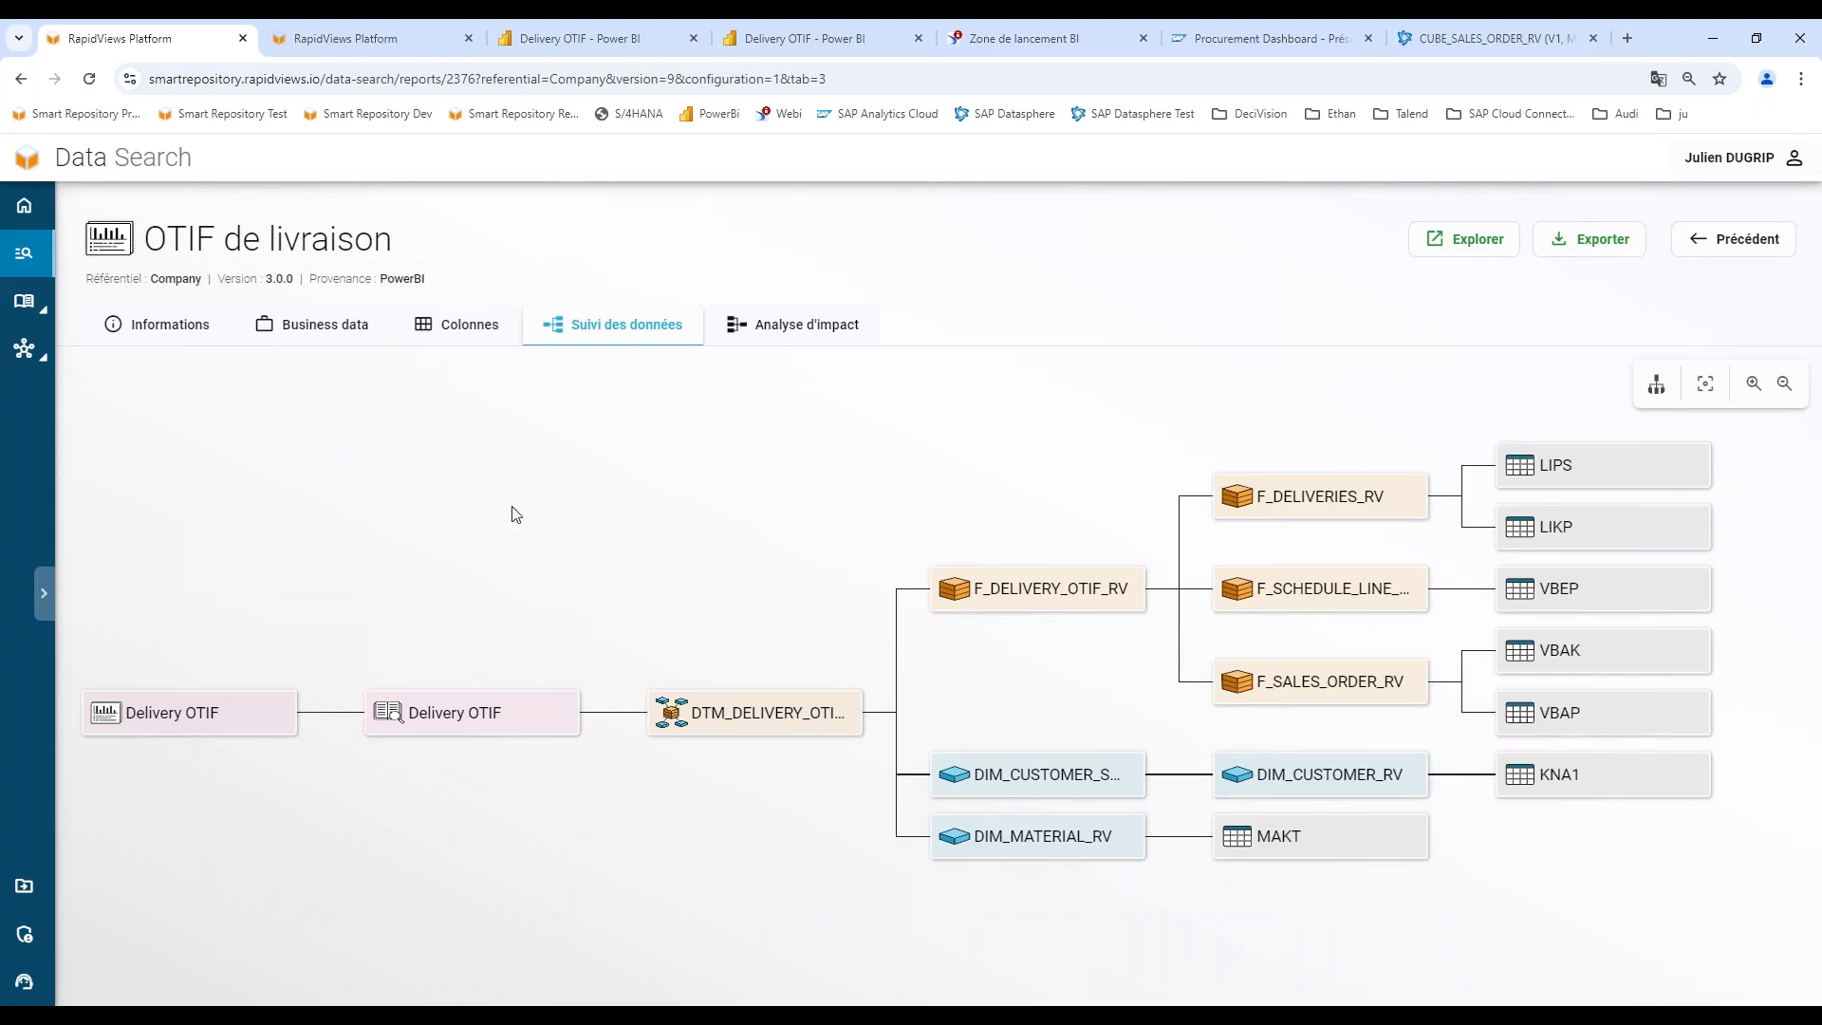
{"action": "left_click", "coordinate": [217, 710]}
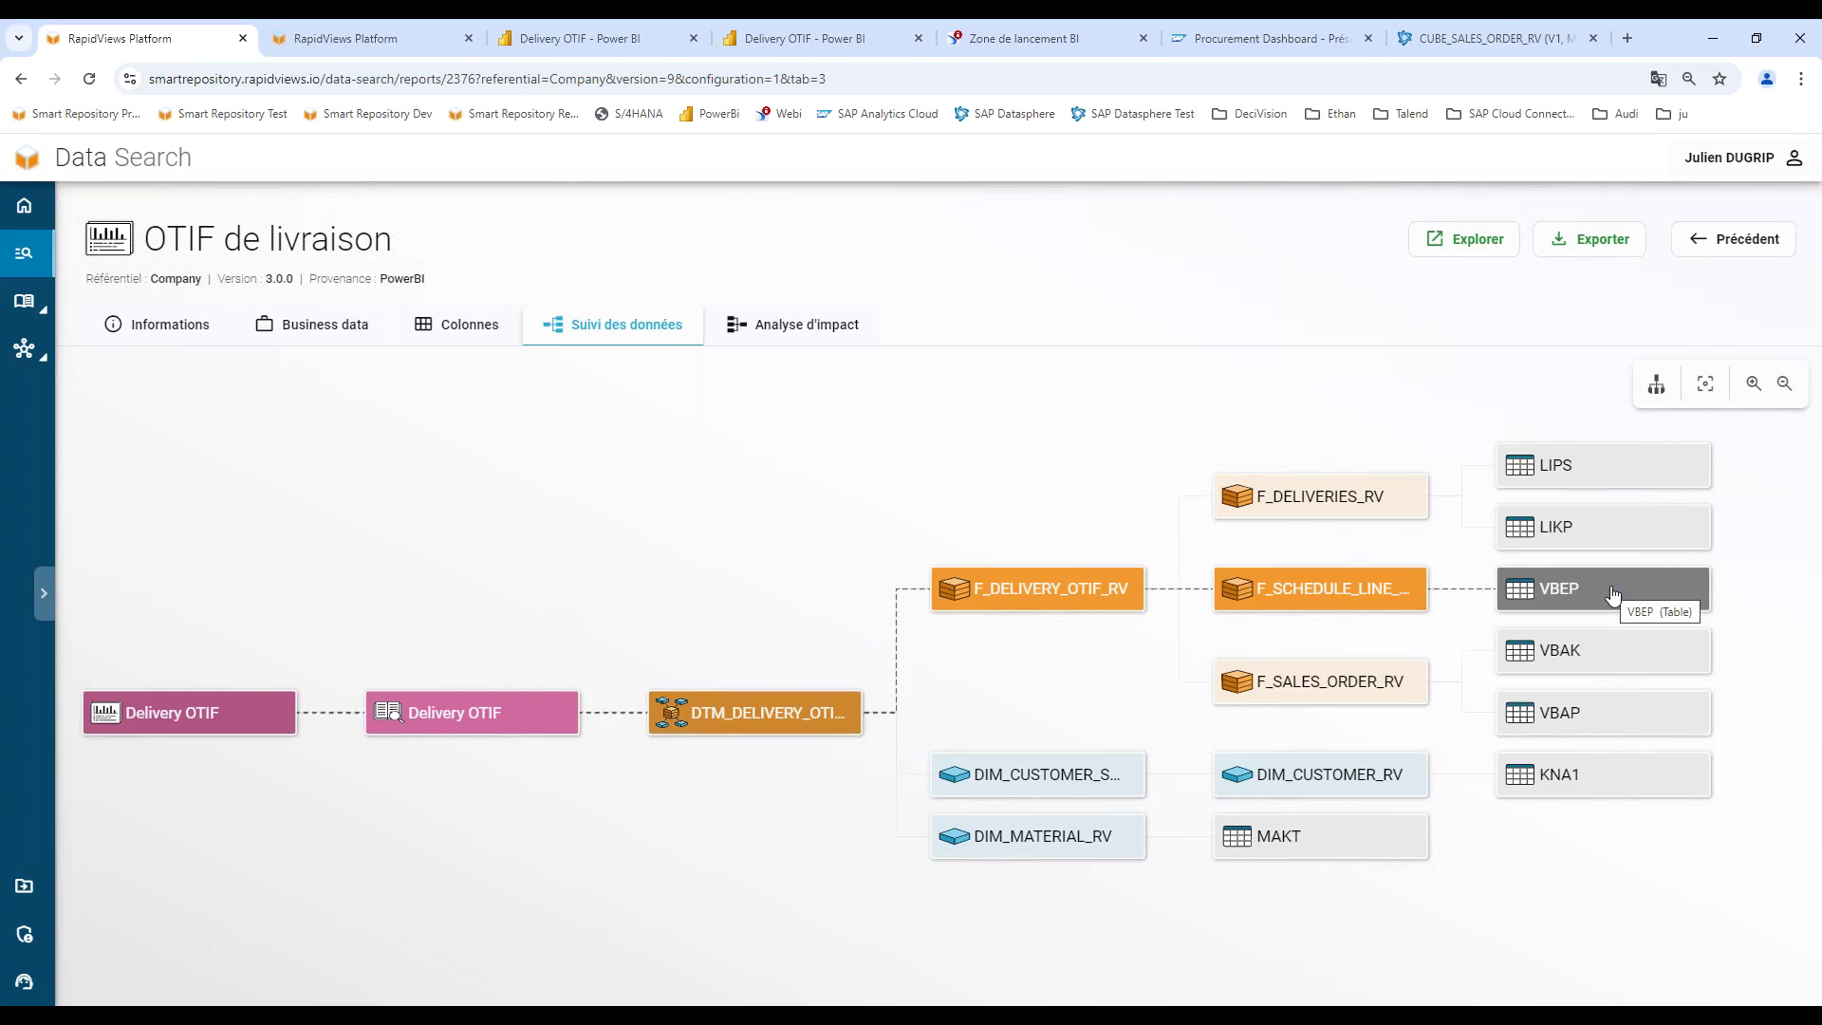
Open the report's Customer - Name 1 column, examine its data lineage, and return to the report's columns.
{"action": "left_click", "coordinate": [481, 328]}
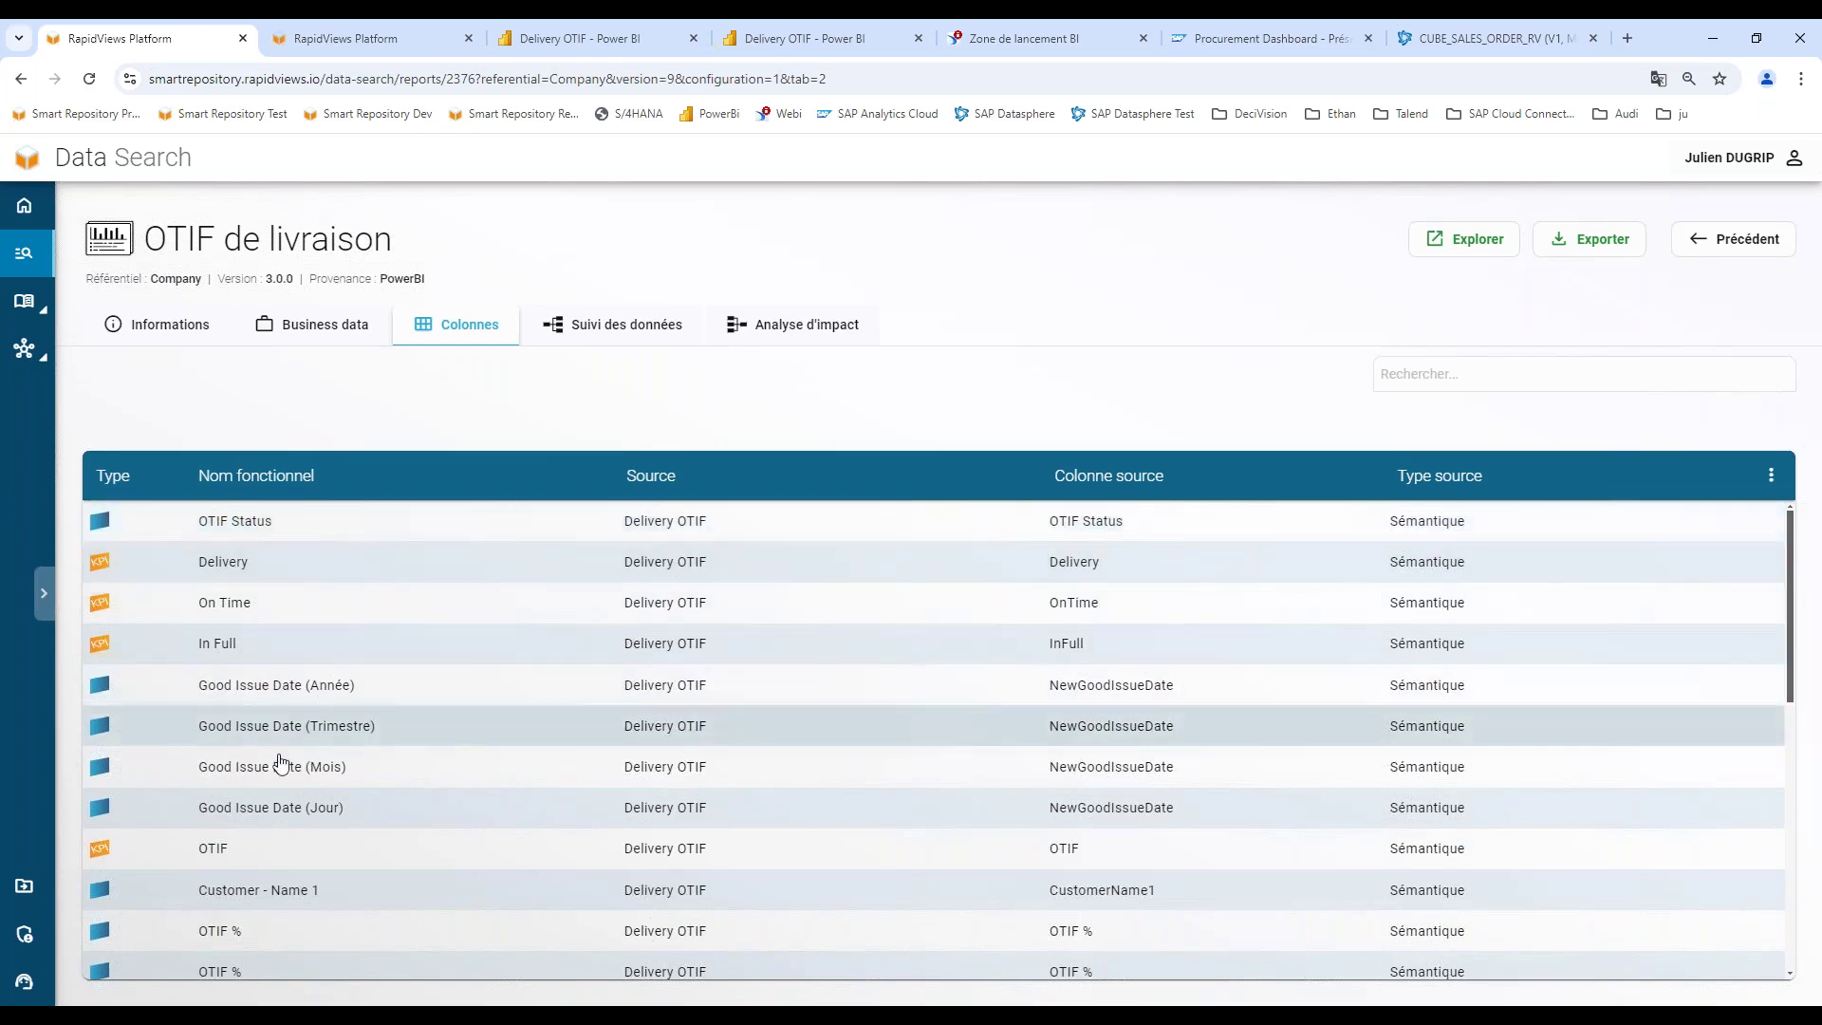
{"action": "scroll", "coordinate": [270, 854], "scroll_direction": "down", "scroll_amount": 2}
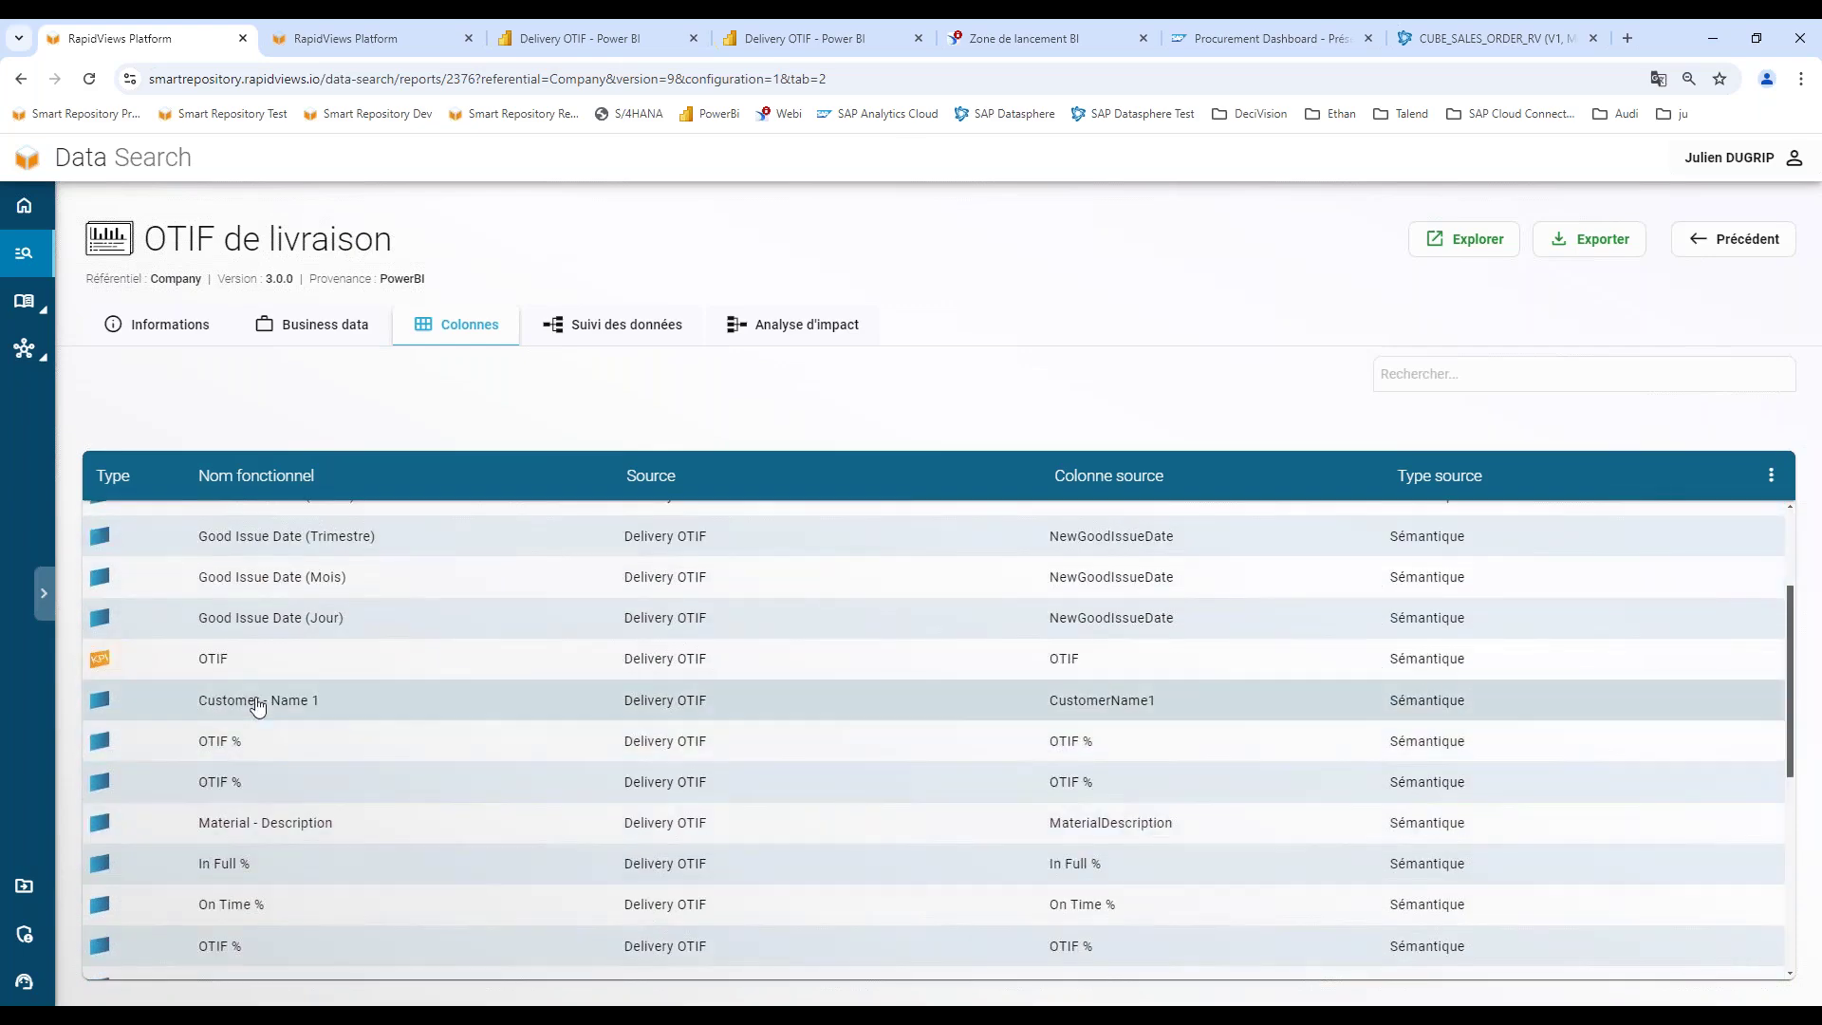
{"action": "left_click", "coordinate": [257, 702]}
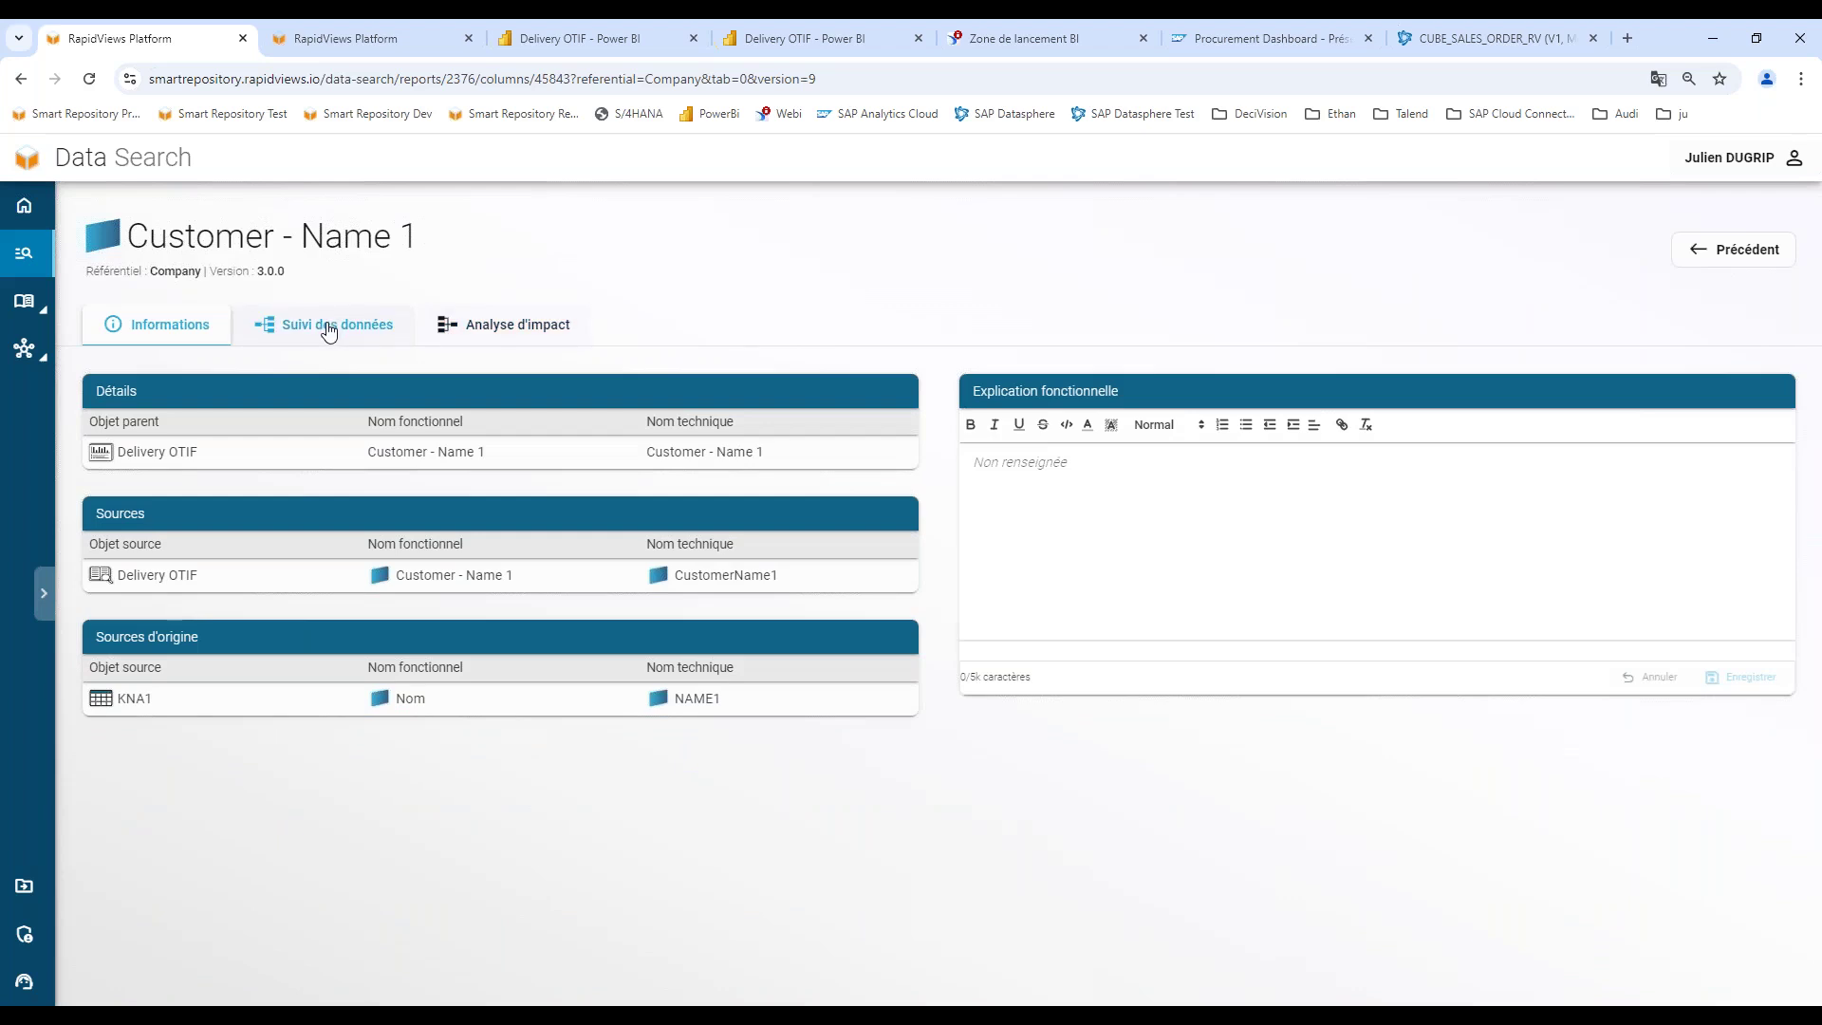
{"action": "left_click", "coordinate": [329, 327]}
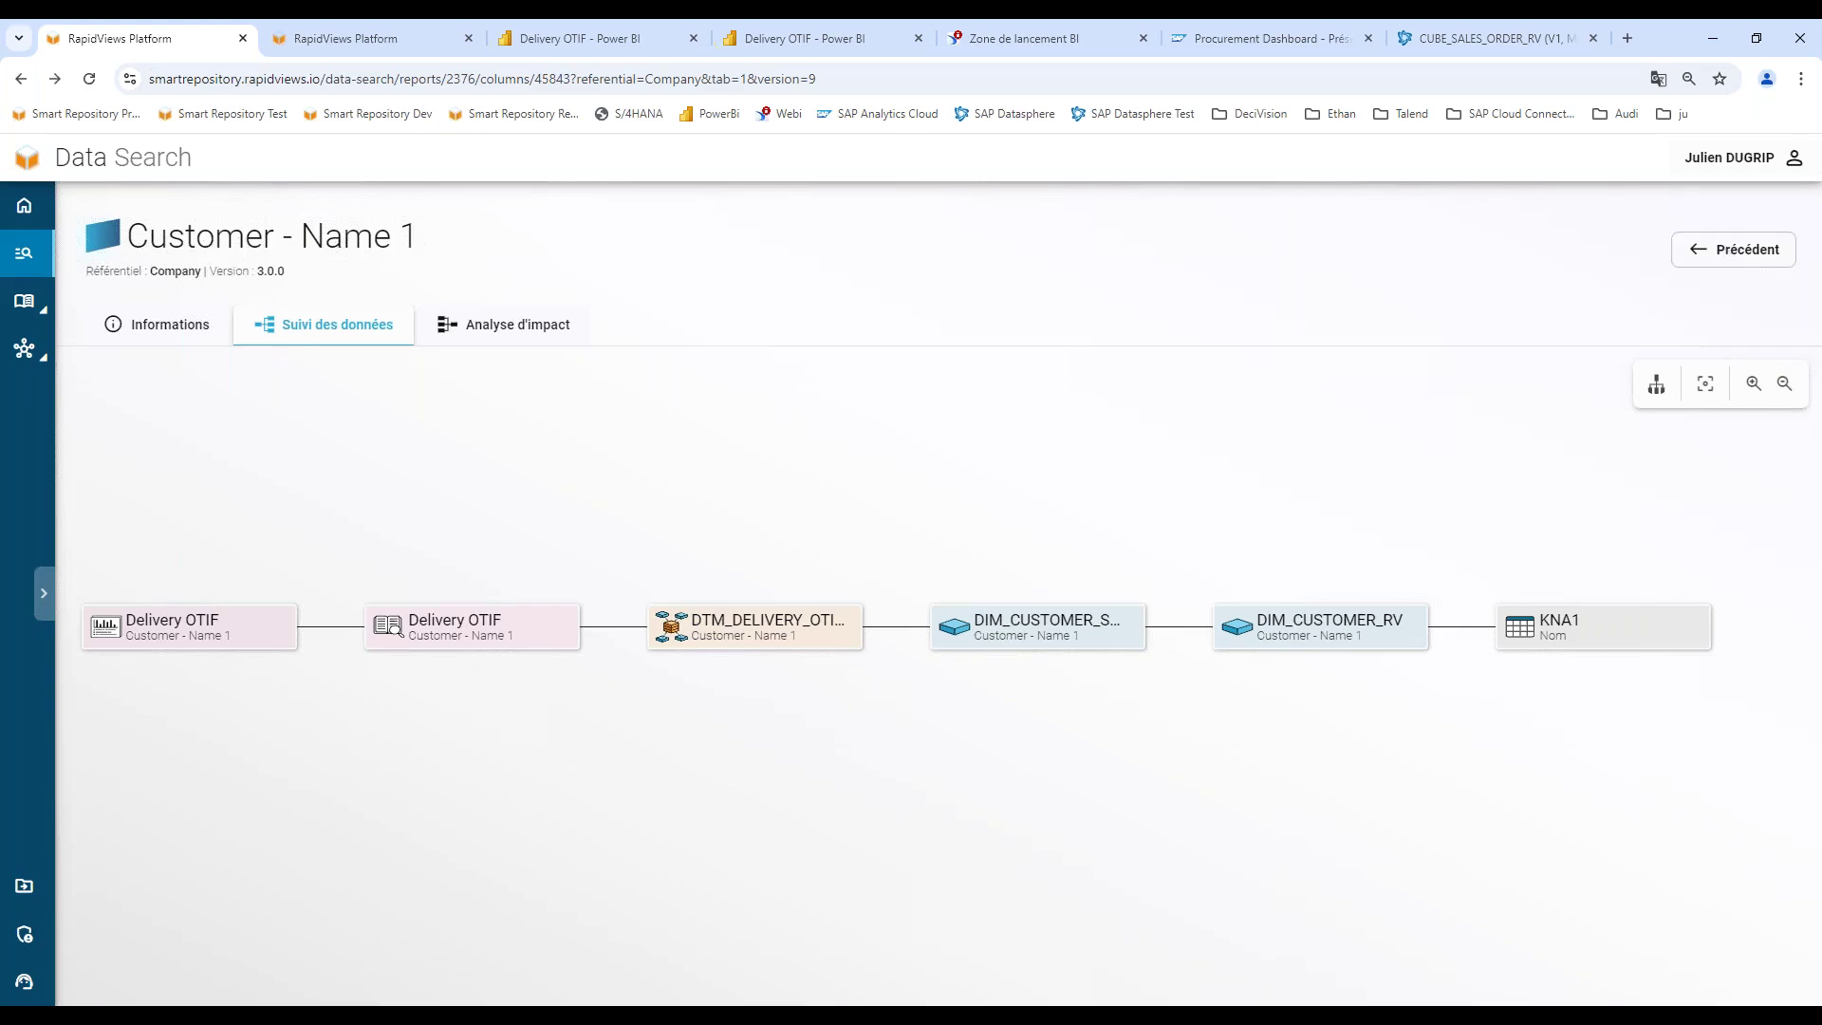
{"action": "left_click", "coordinate": [1728, 251]}
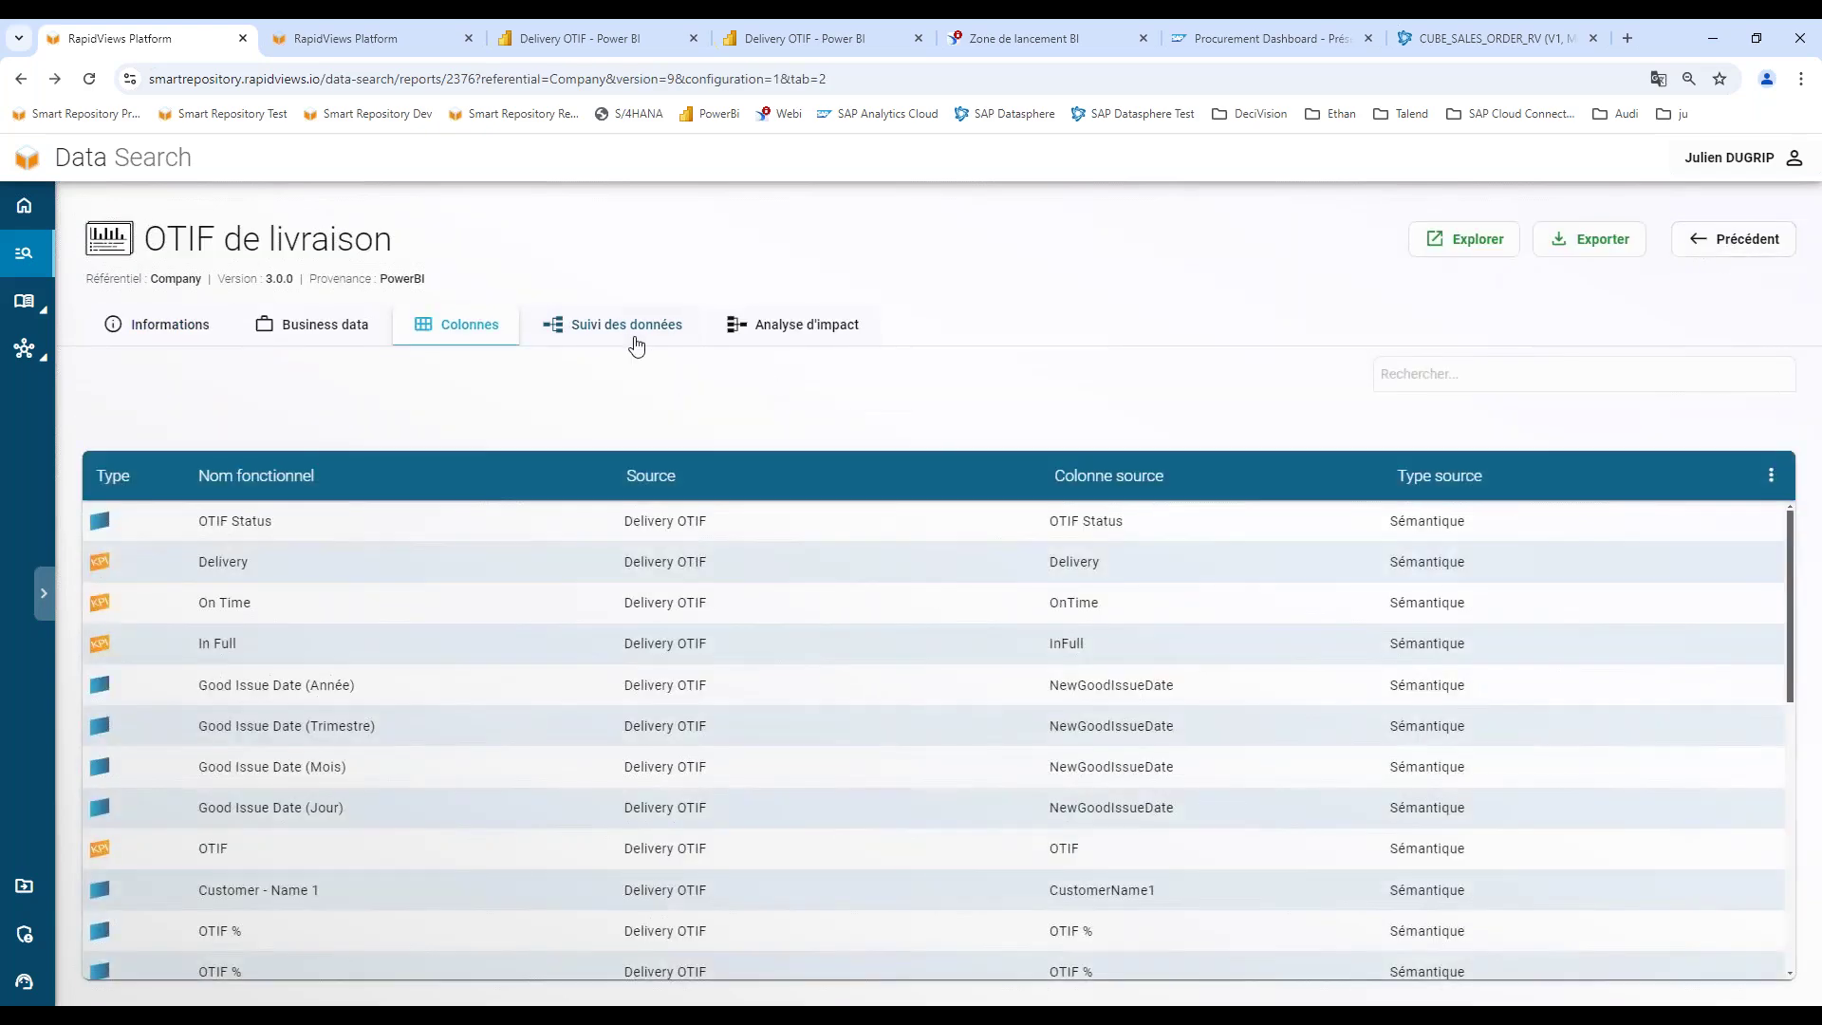
Open the LIKP table from the report's data lineage and examine its description and columns.
{"action": "left_click", "coordinate": [631, 334]}
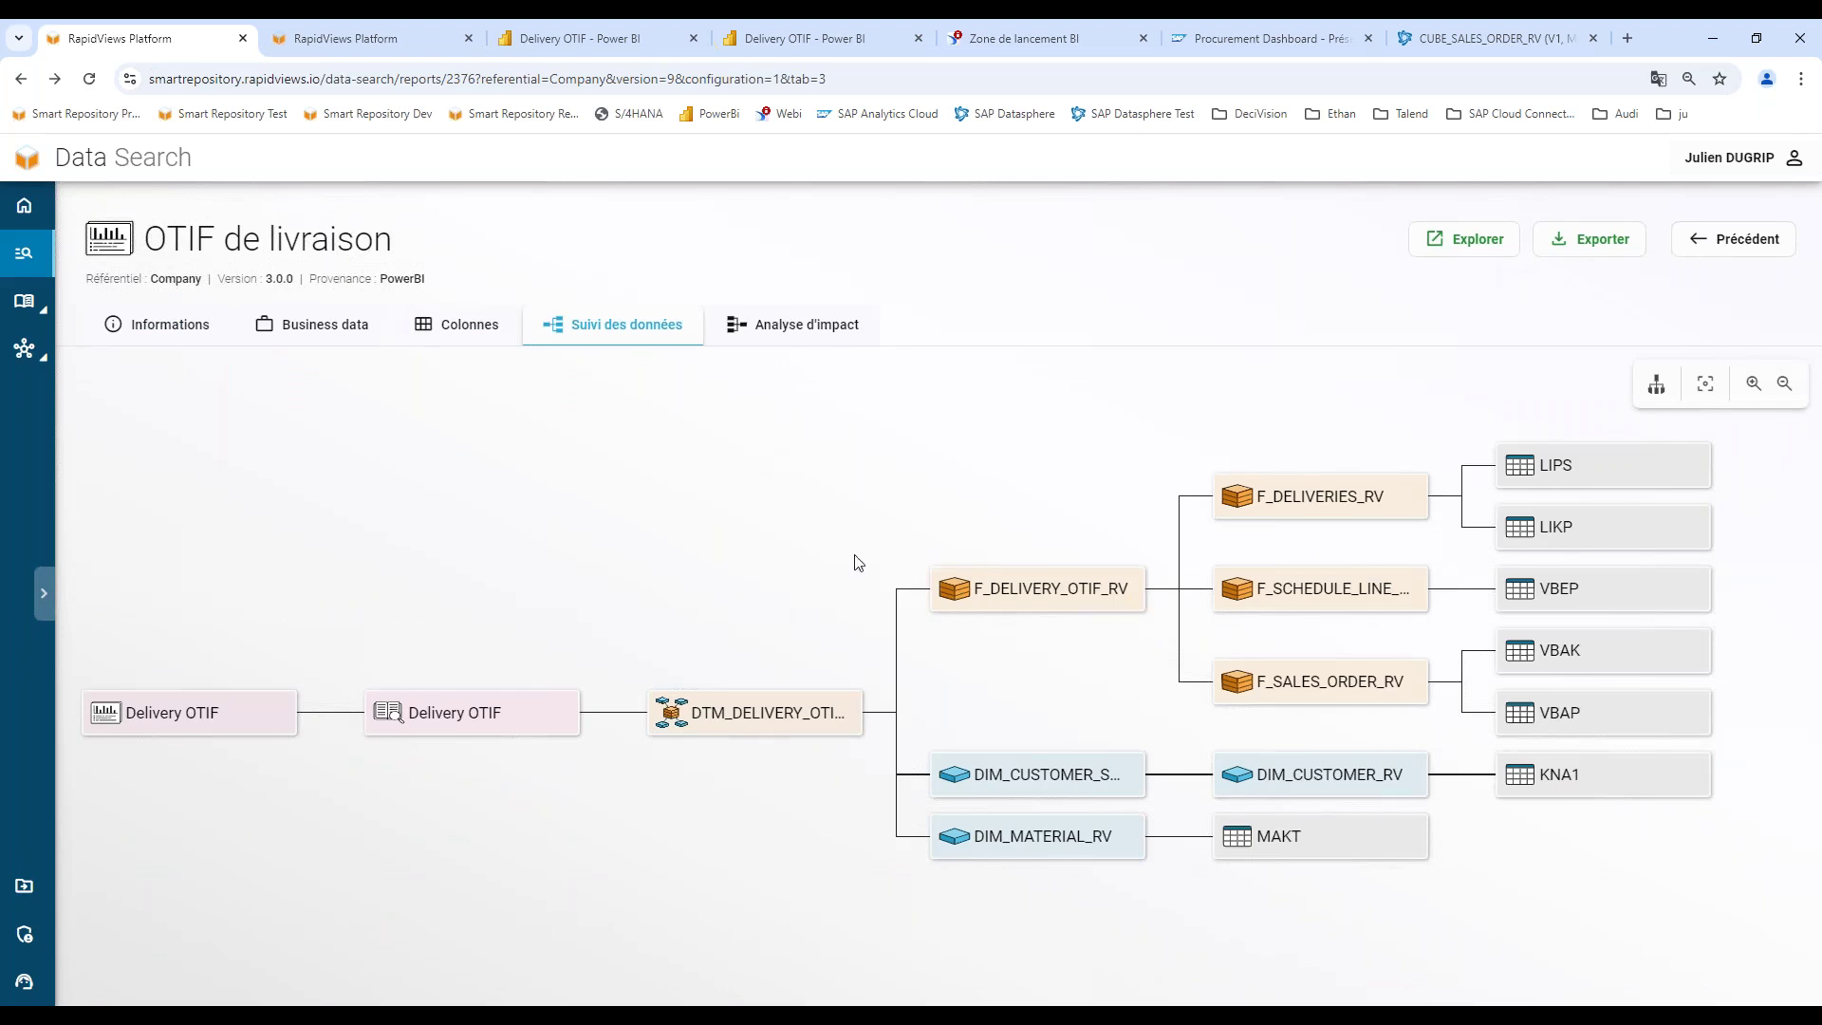
{"action": "left_click", "coordinate": [1516, 519]}
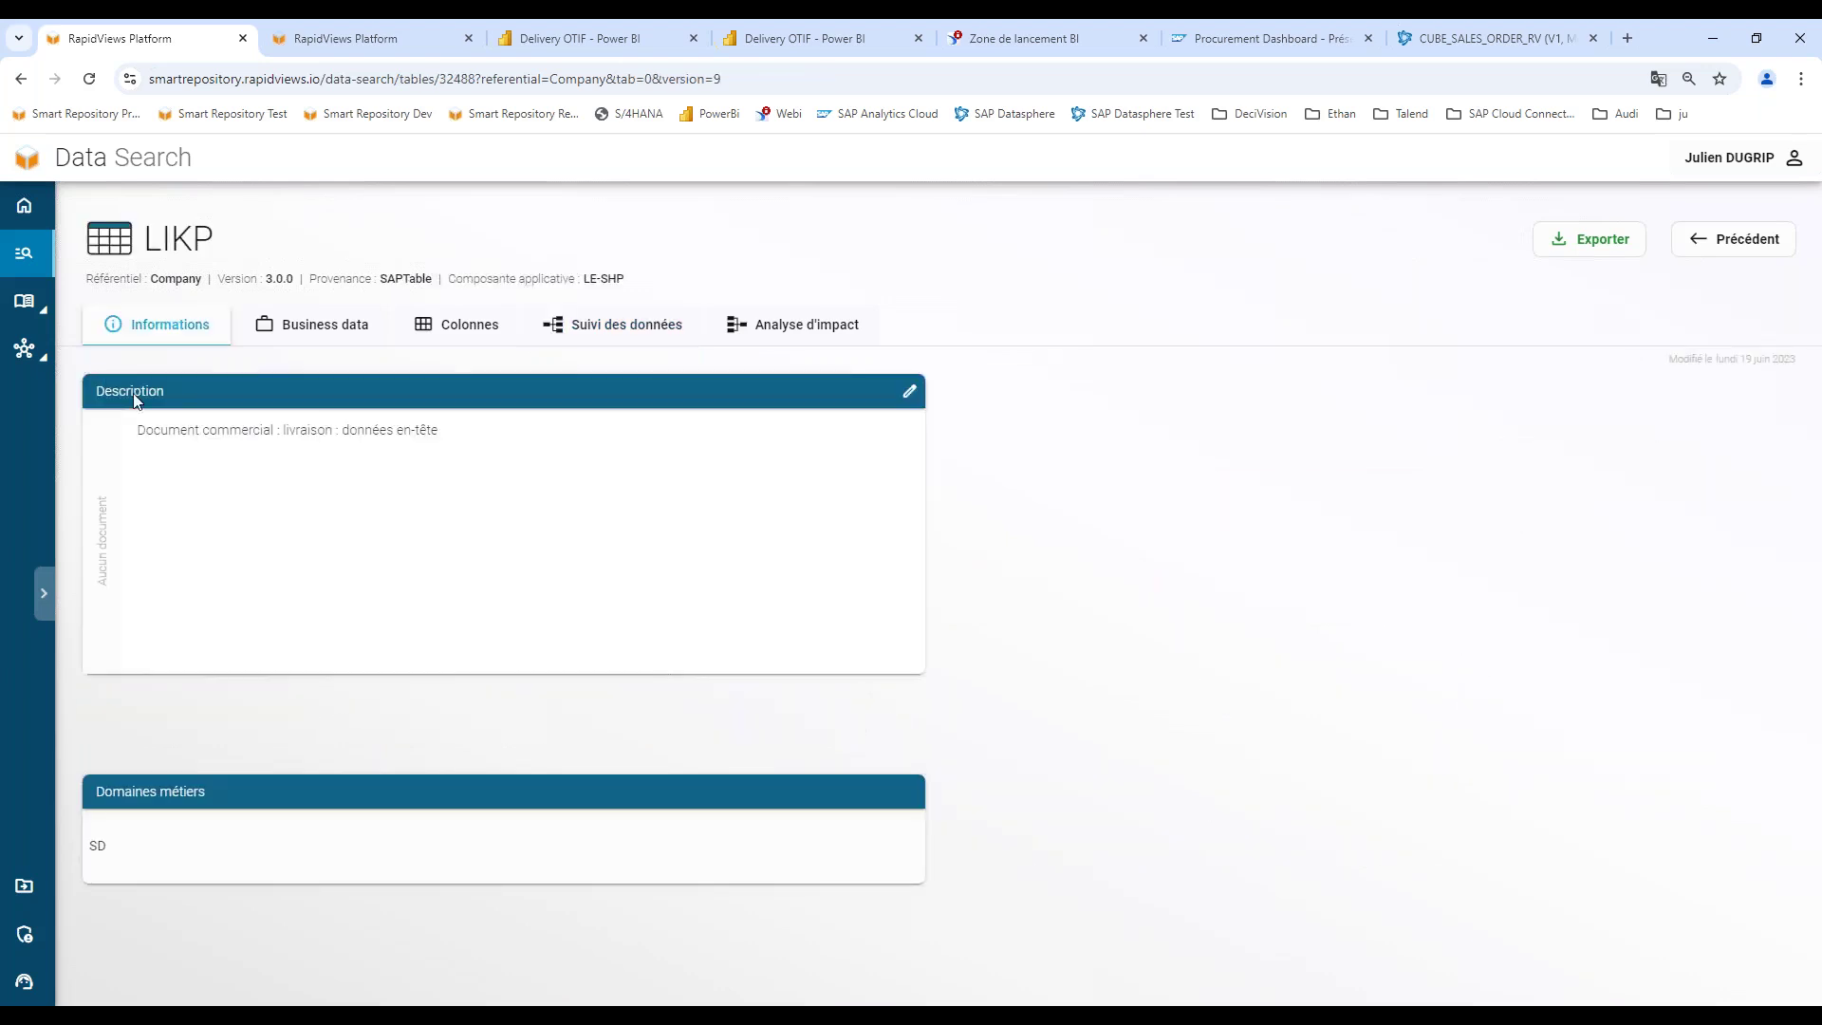
{"action": "left_click_drag", "start_coordinate": [154, 430], "coordinate": [318, 430]}
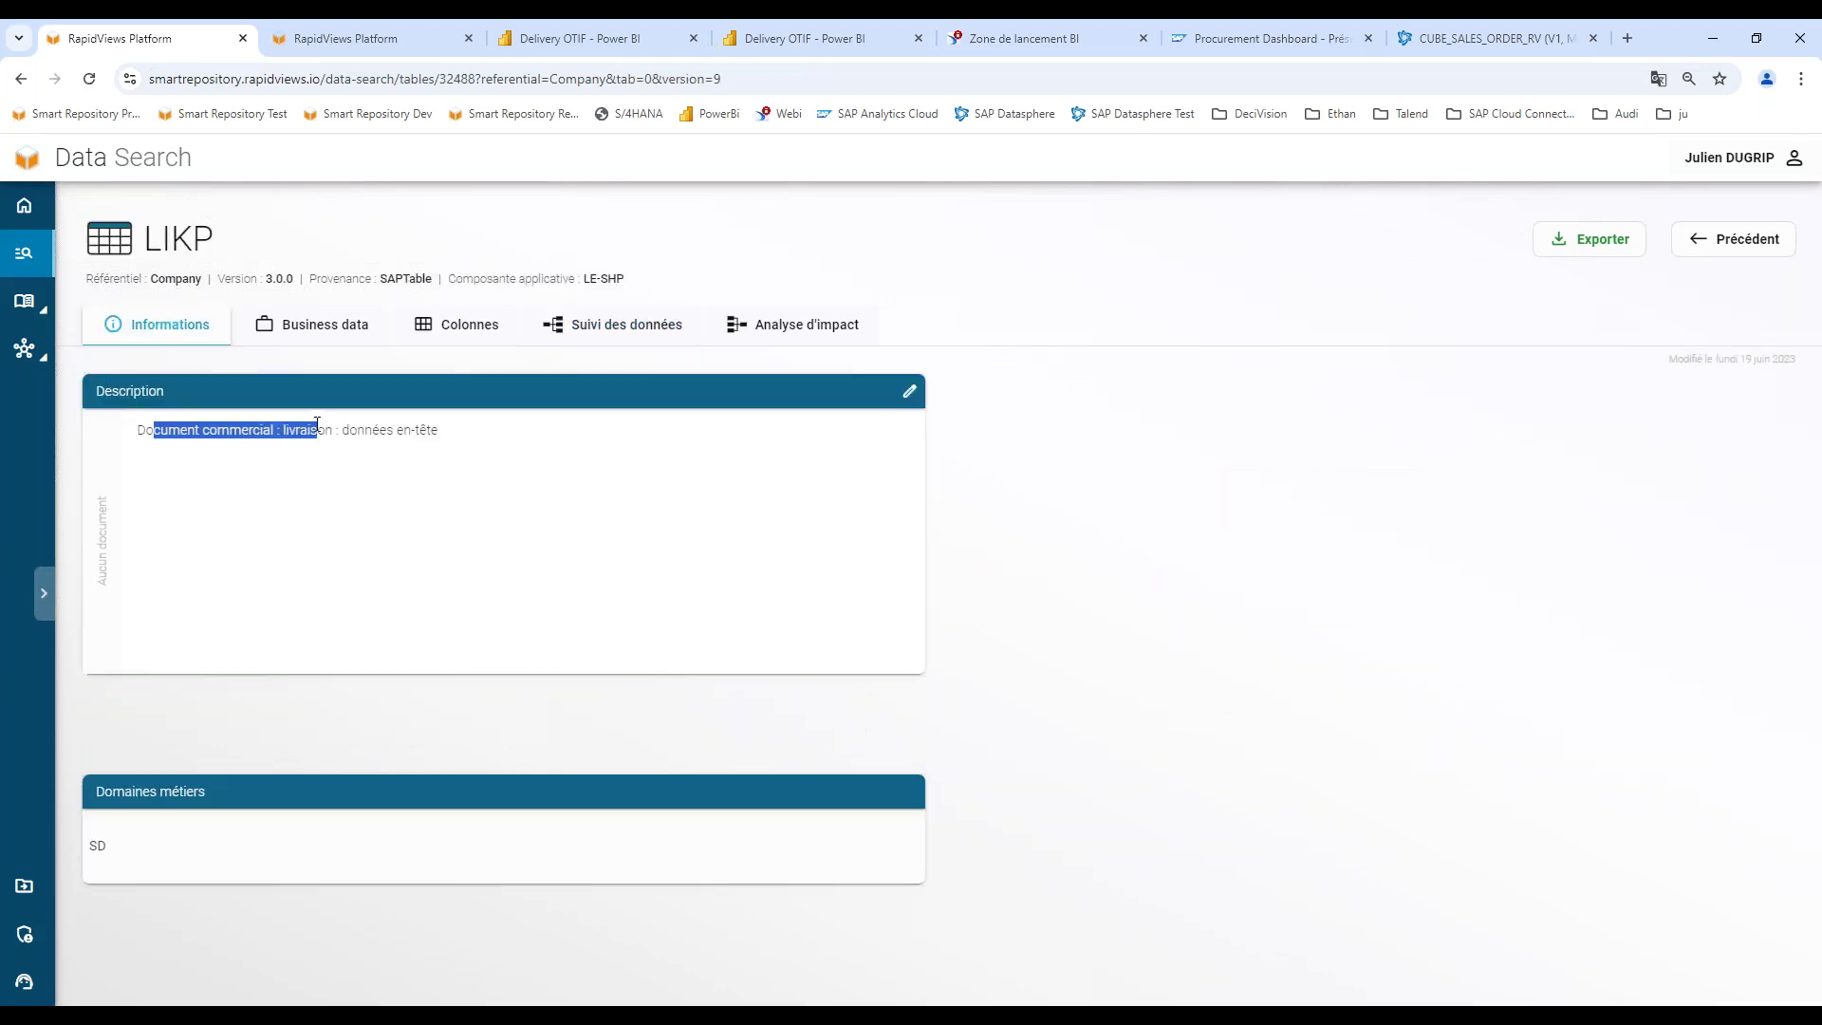
{"action": "left_click", "coordinate": [479, 324]}
{"action": "scroll", "coordinate": [765, 551], "scroll_direction": "down", "scroll_amount": 5}
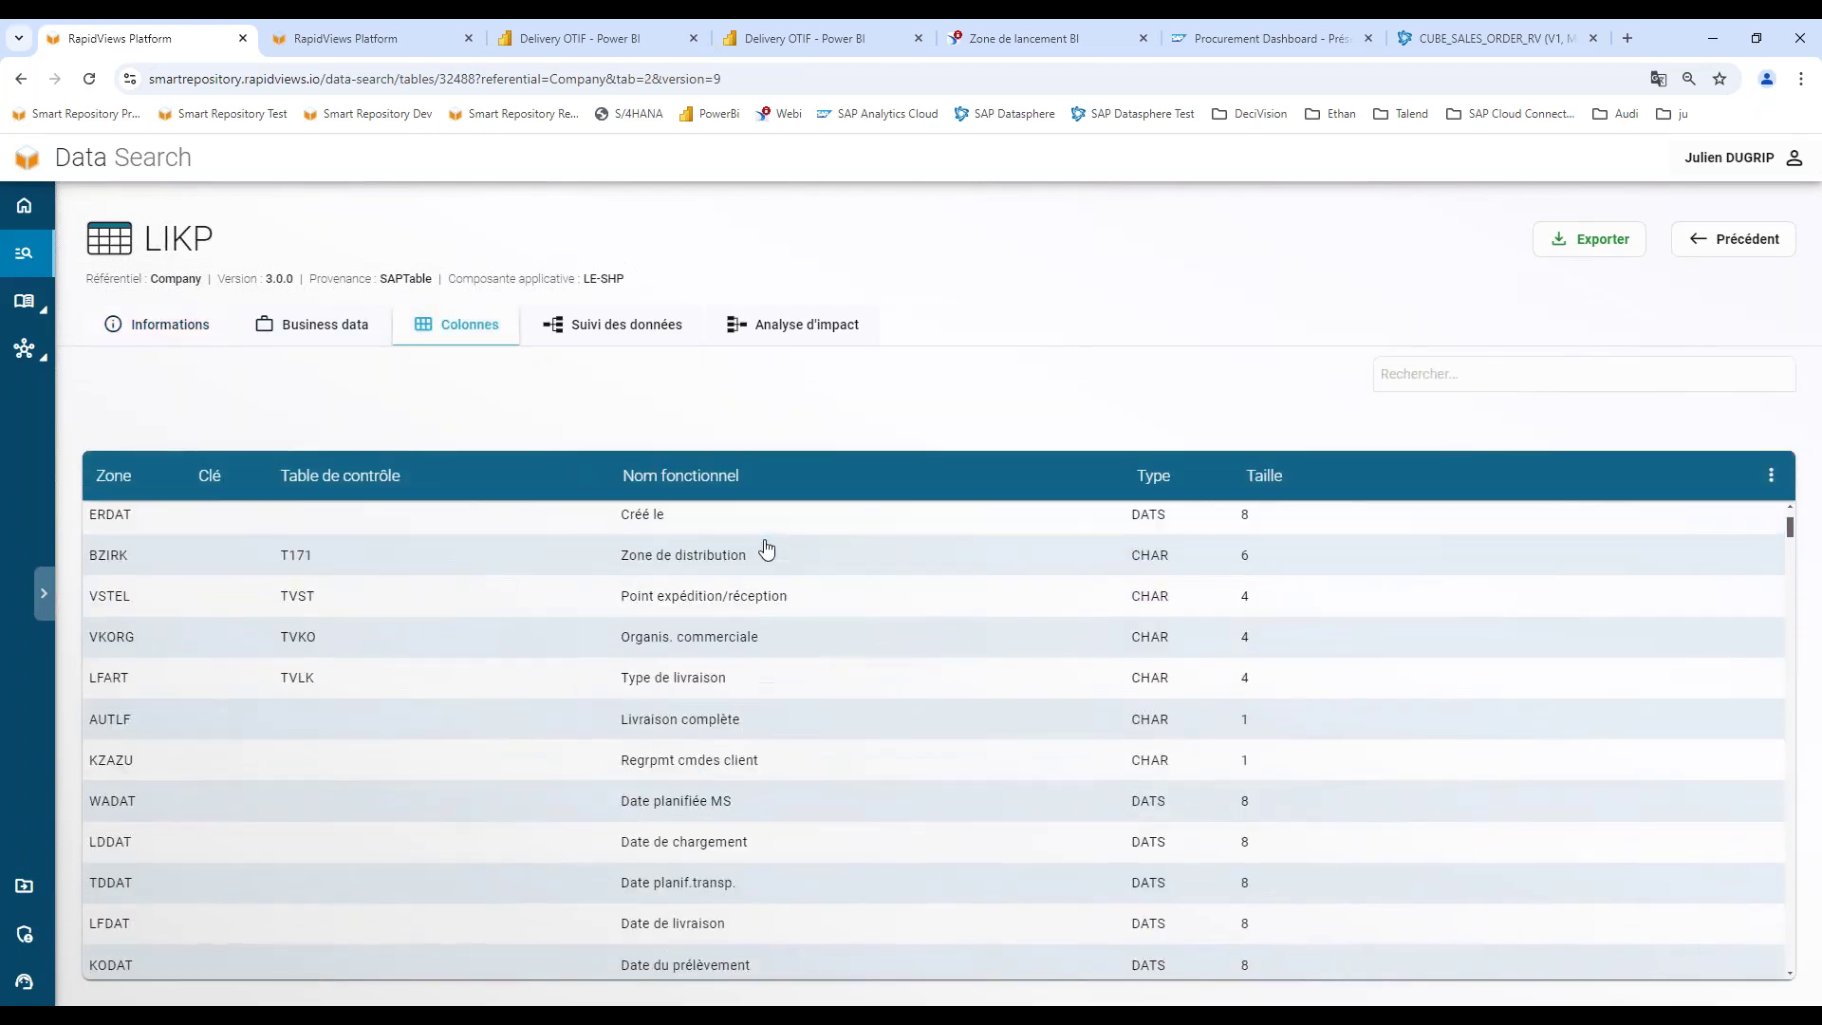
Examine the LIKP table's impact analysis, and return to the columns of the OTIF de livraison report.
{"action": "scroll", "coordinate": [760, 552], "scroll_direction": "up", "scroll_amount": 5}
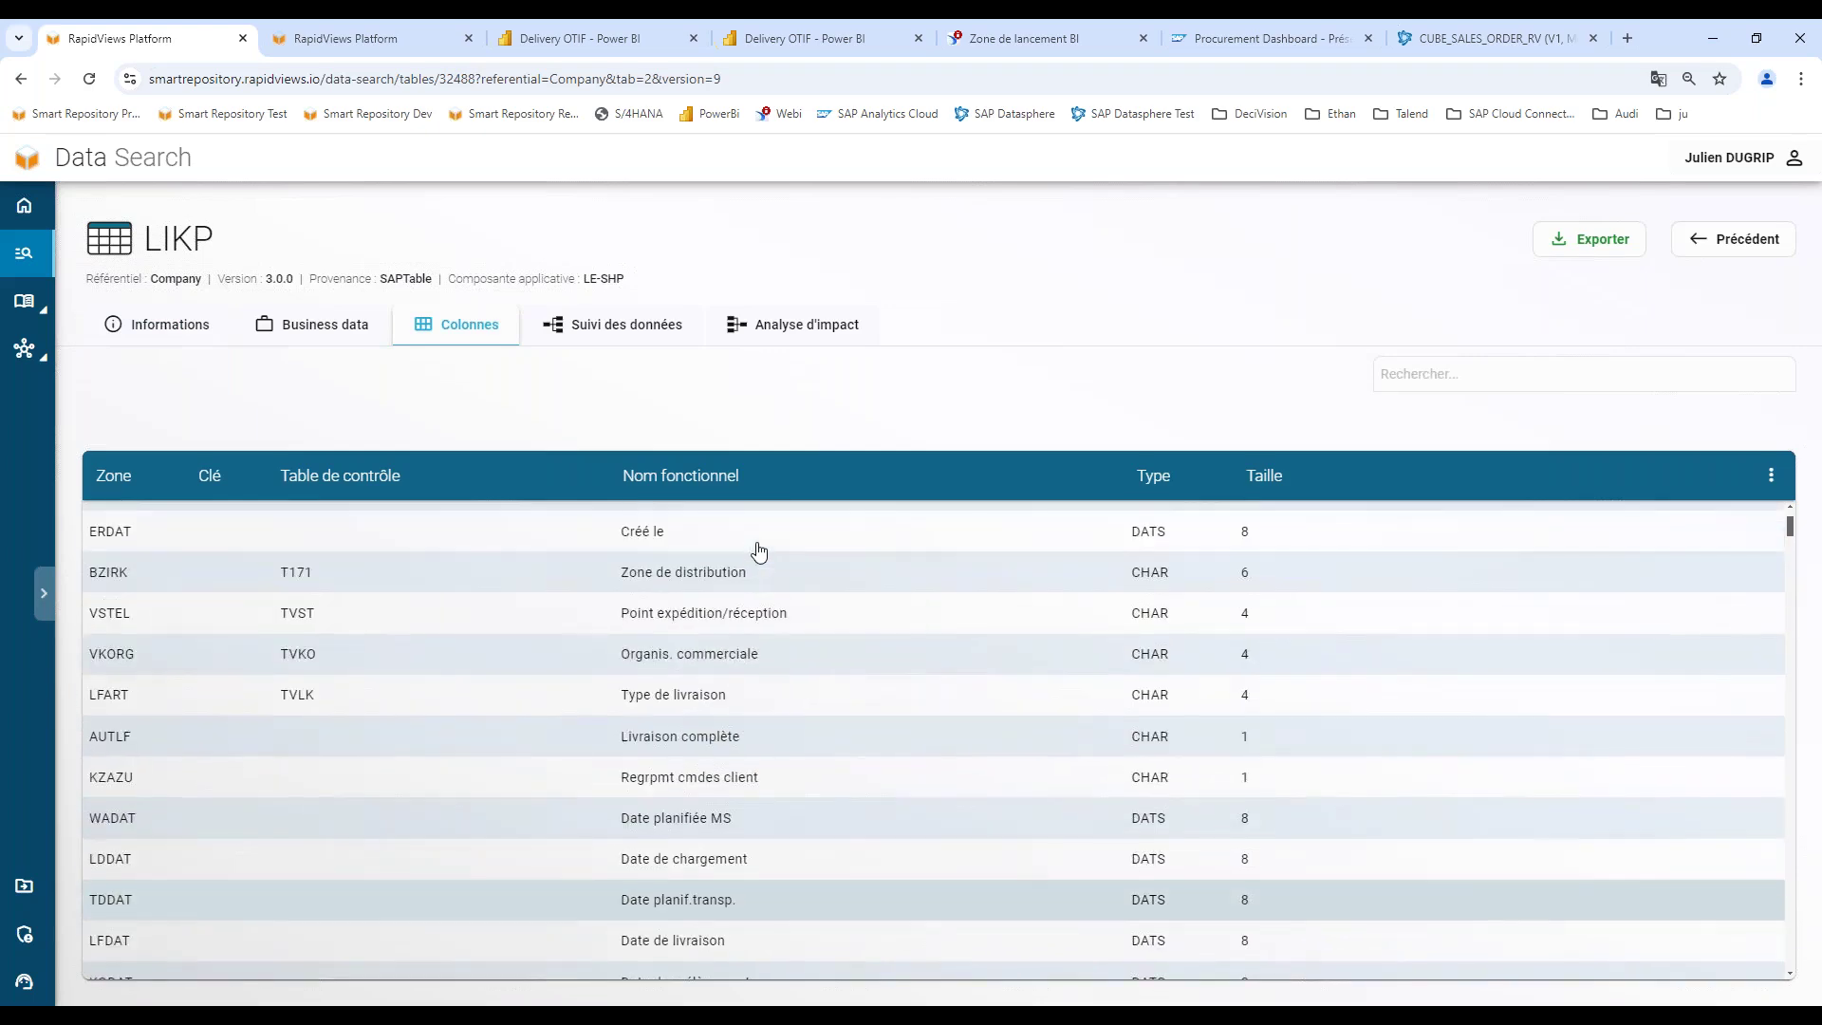
{"action": "left_click", "coordinate": [796, 332]}
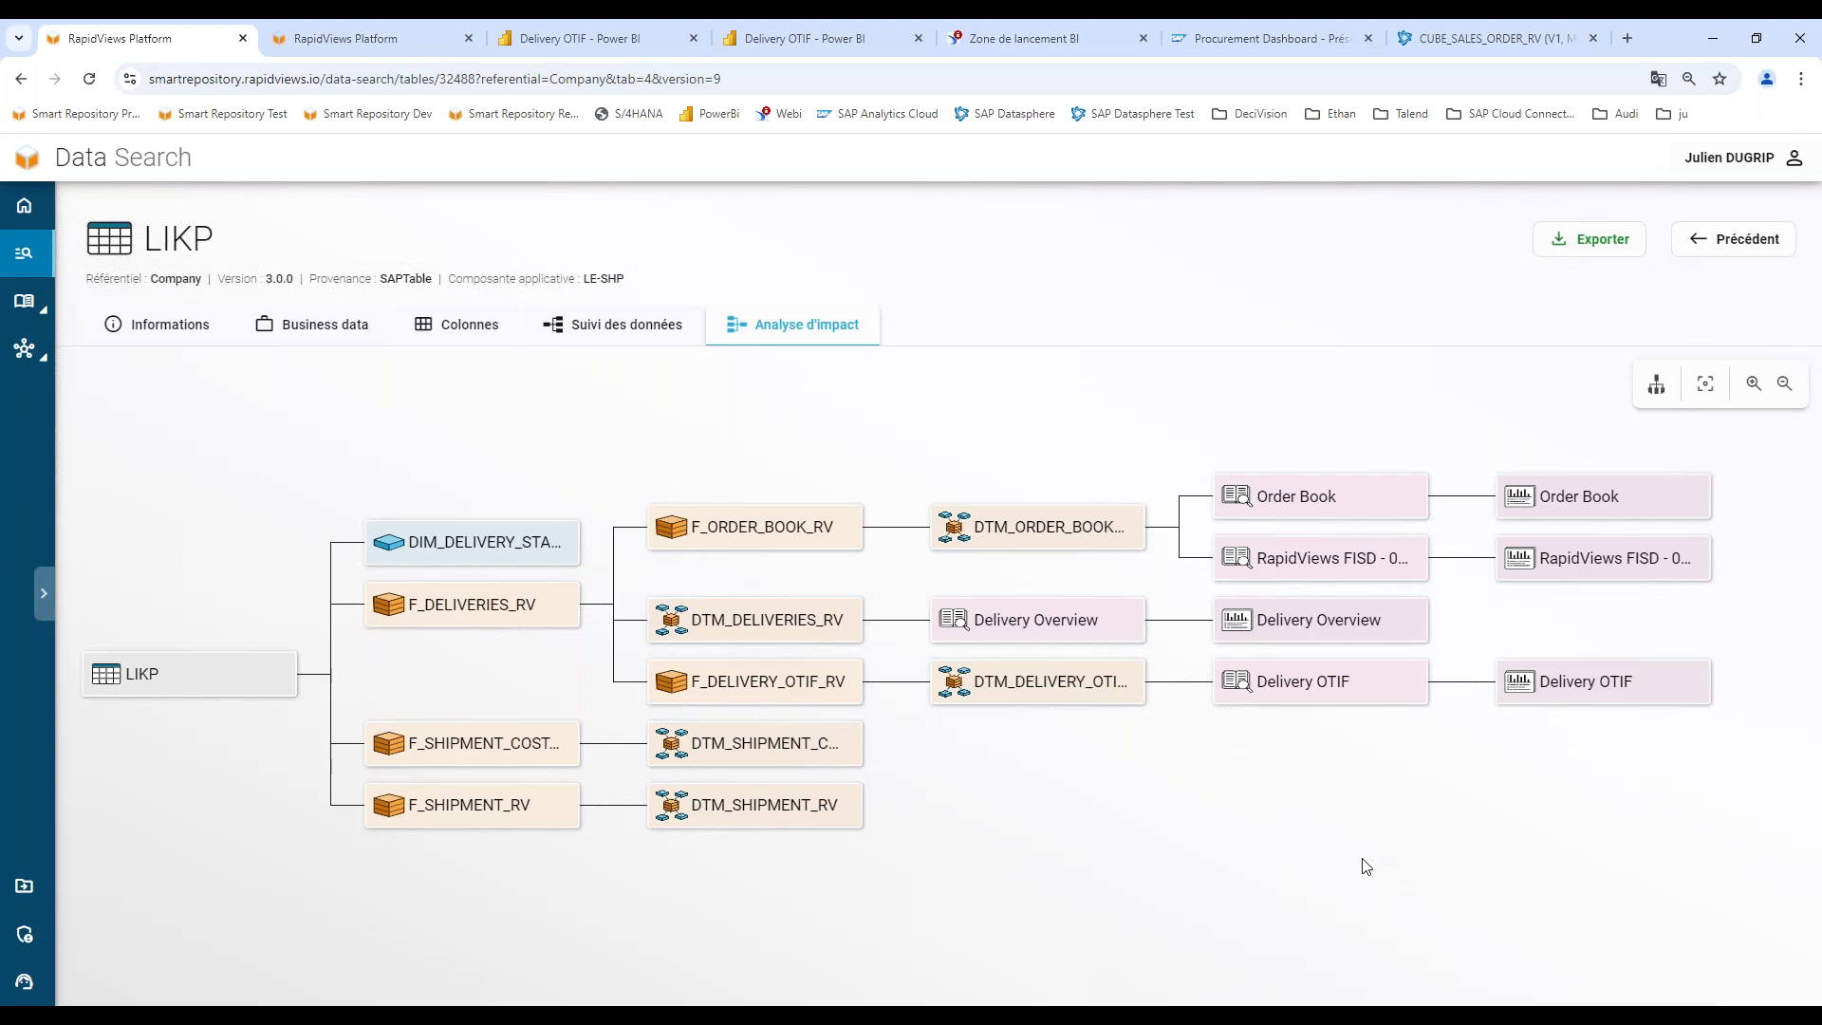
{"action": "left_click", "coordinate": [1762, 248]}
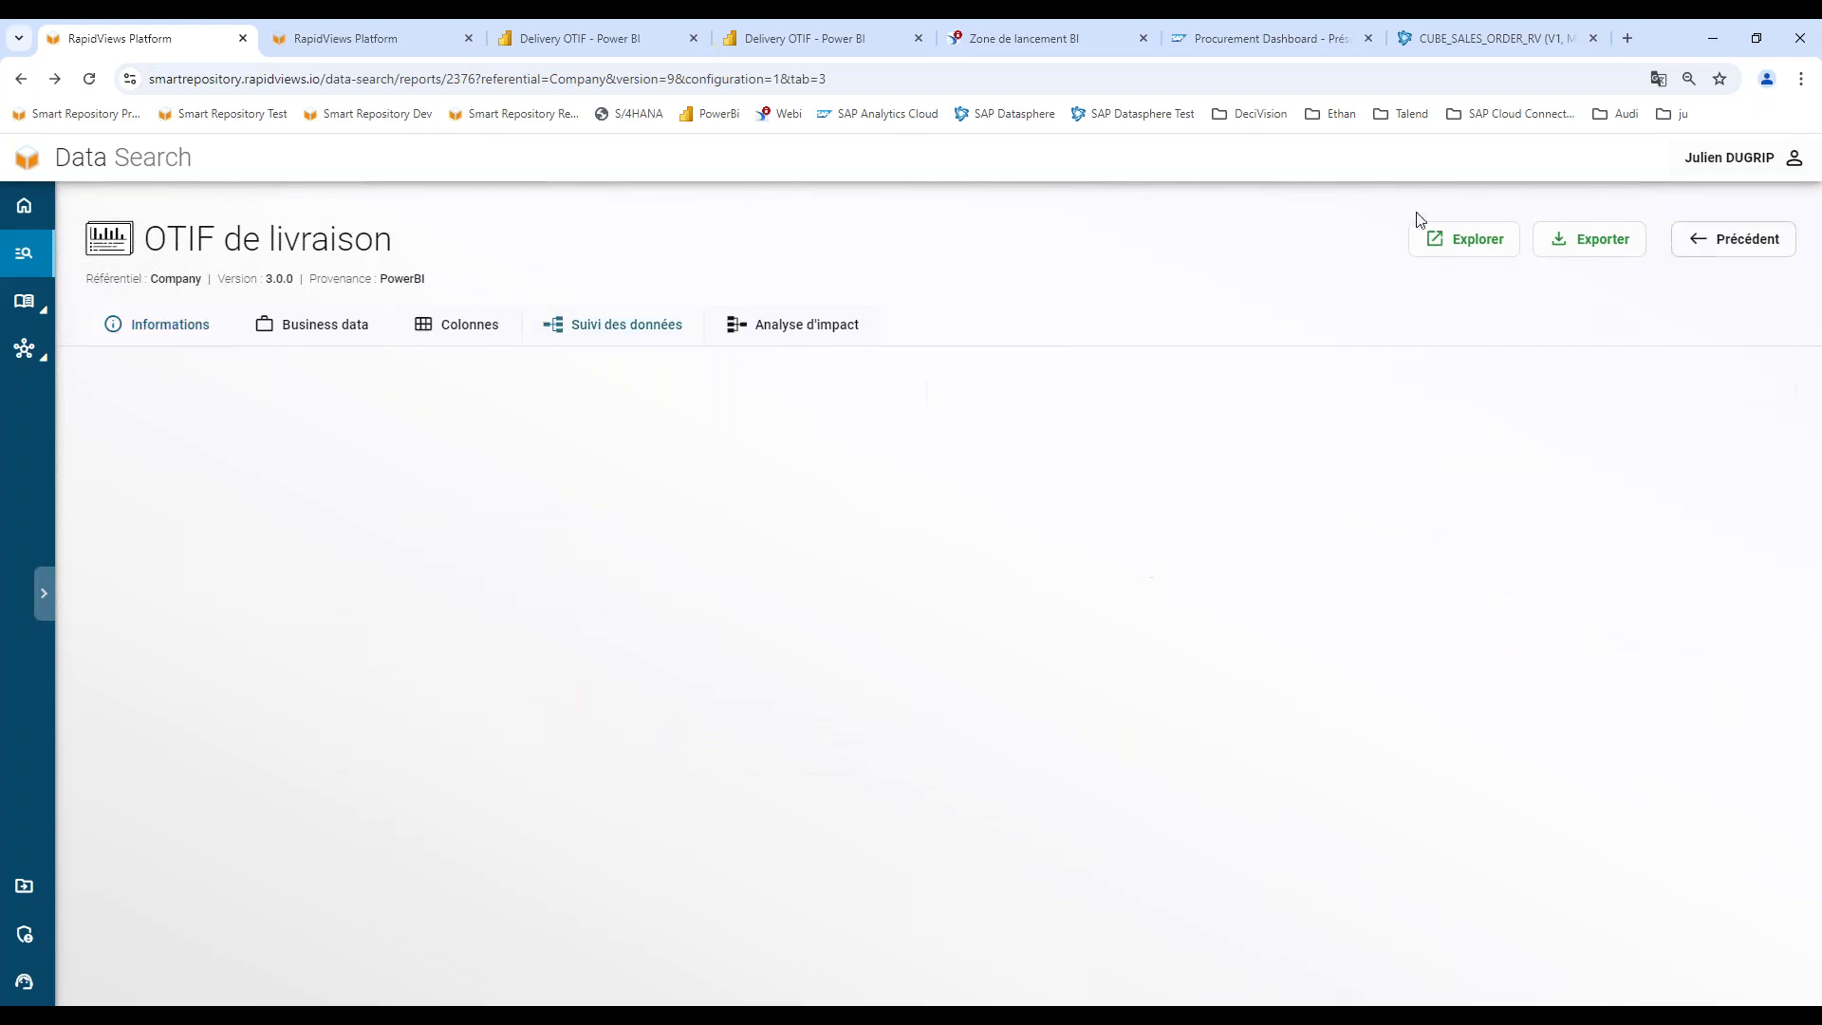
{"action": "left_click", "coordinate": [484, 324]}
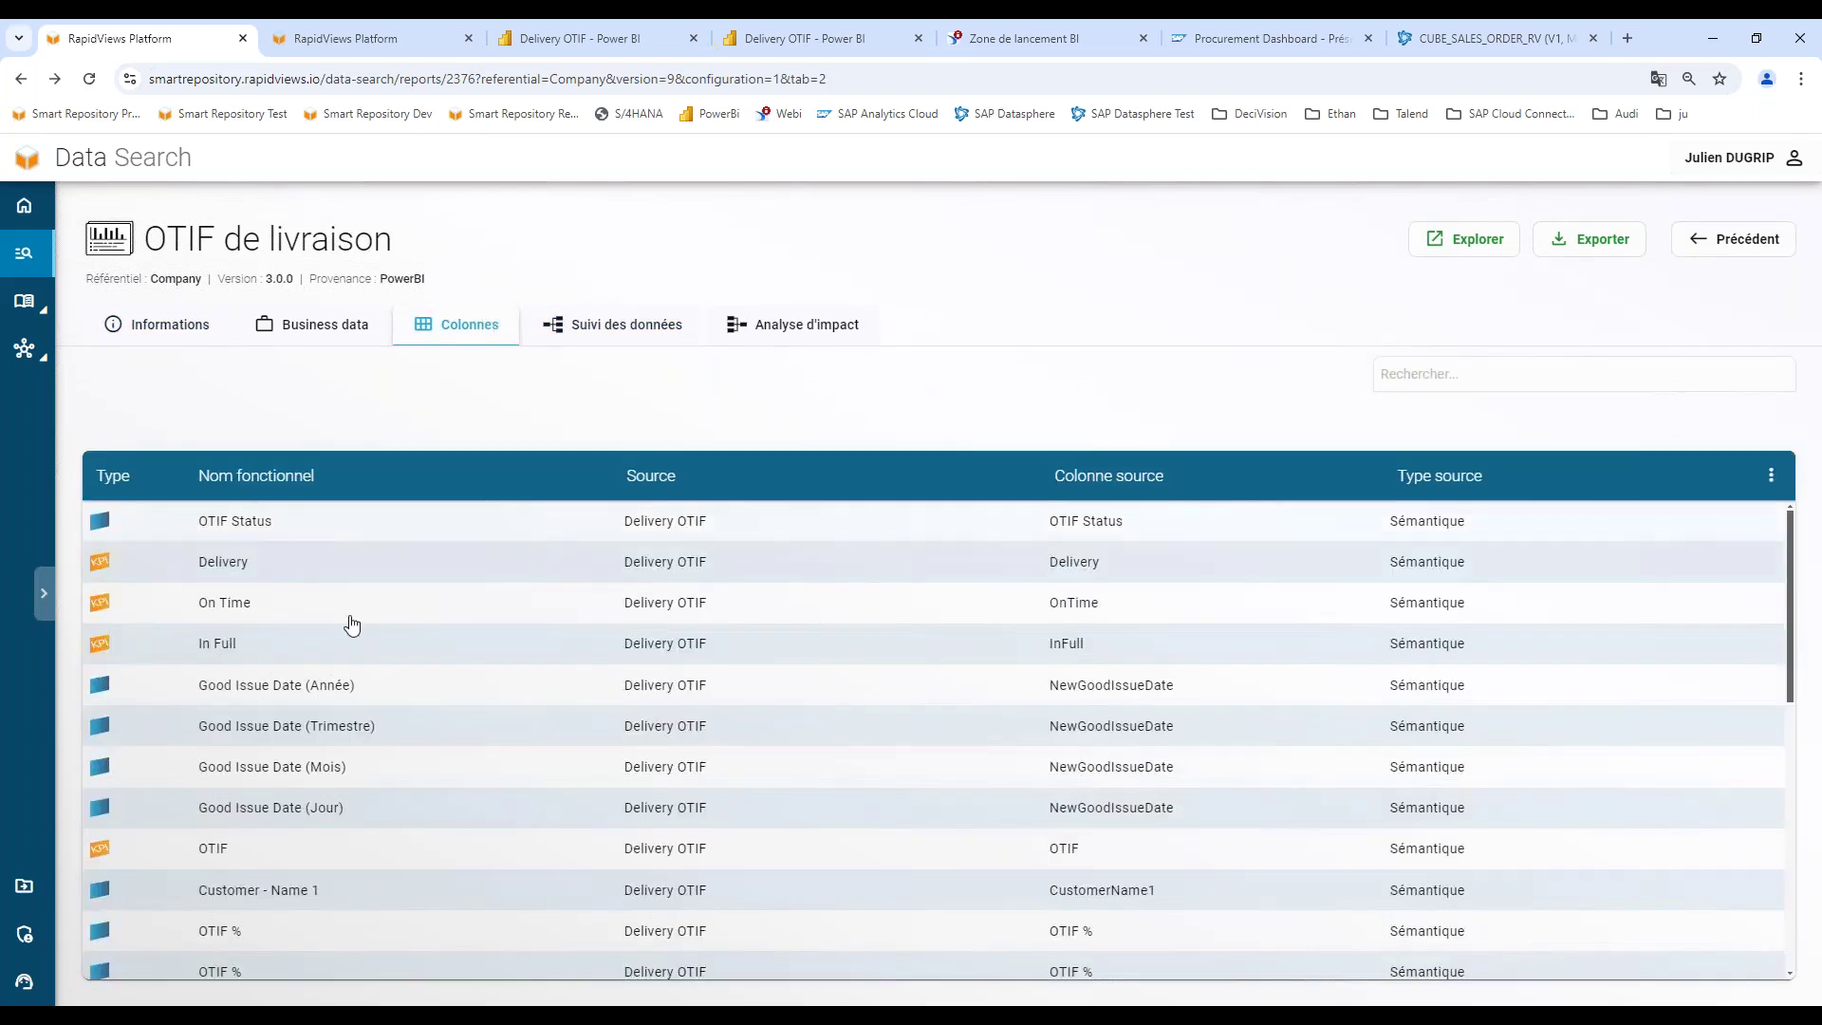
Open the In Full column's data lineage, examine its formula in the F_DELIVERY_OTIF_RV view, and return to the lineage.
{"action": "left_click", "coordinate": [228, 643]}
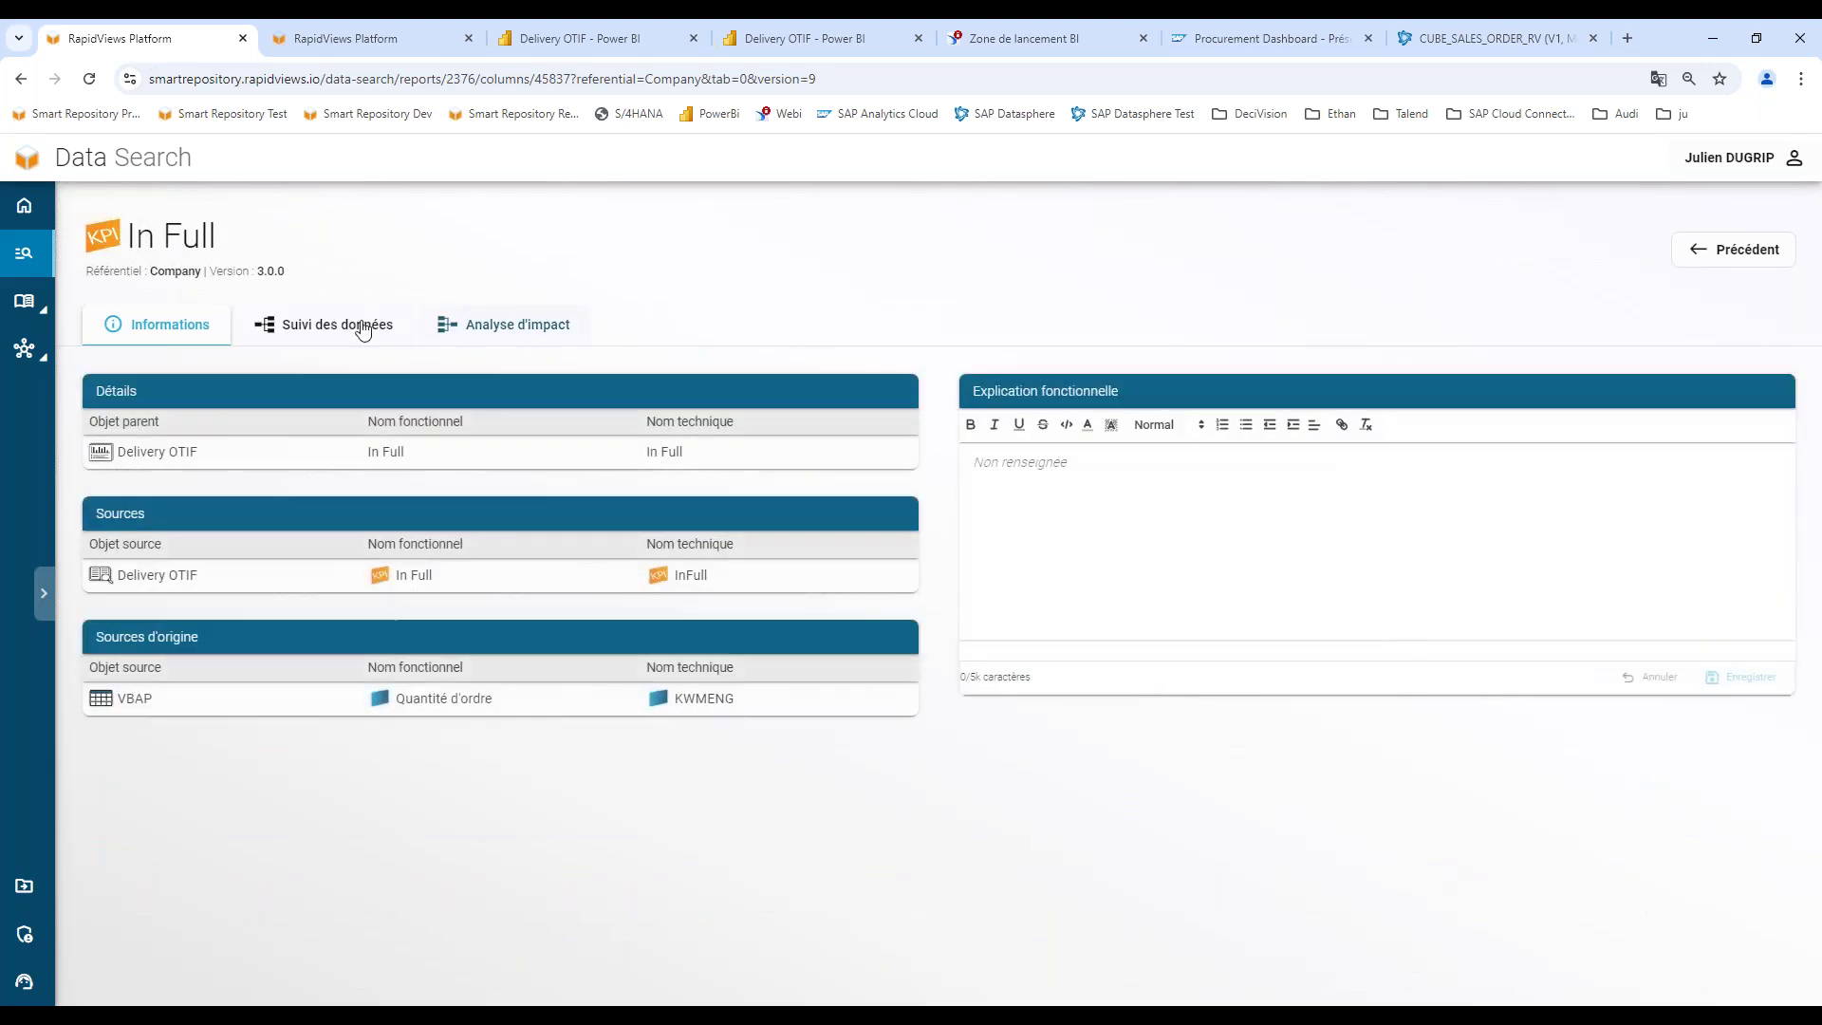
{"action": "left_click", "coordinate": [328, 325]}
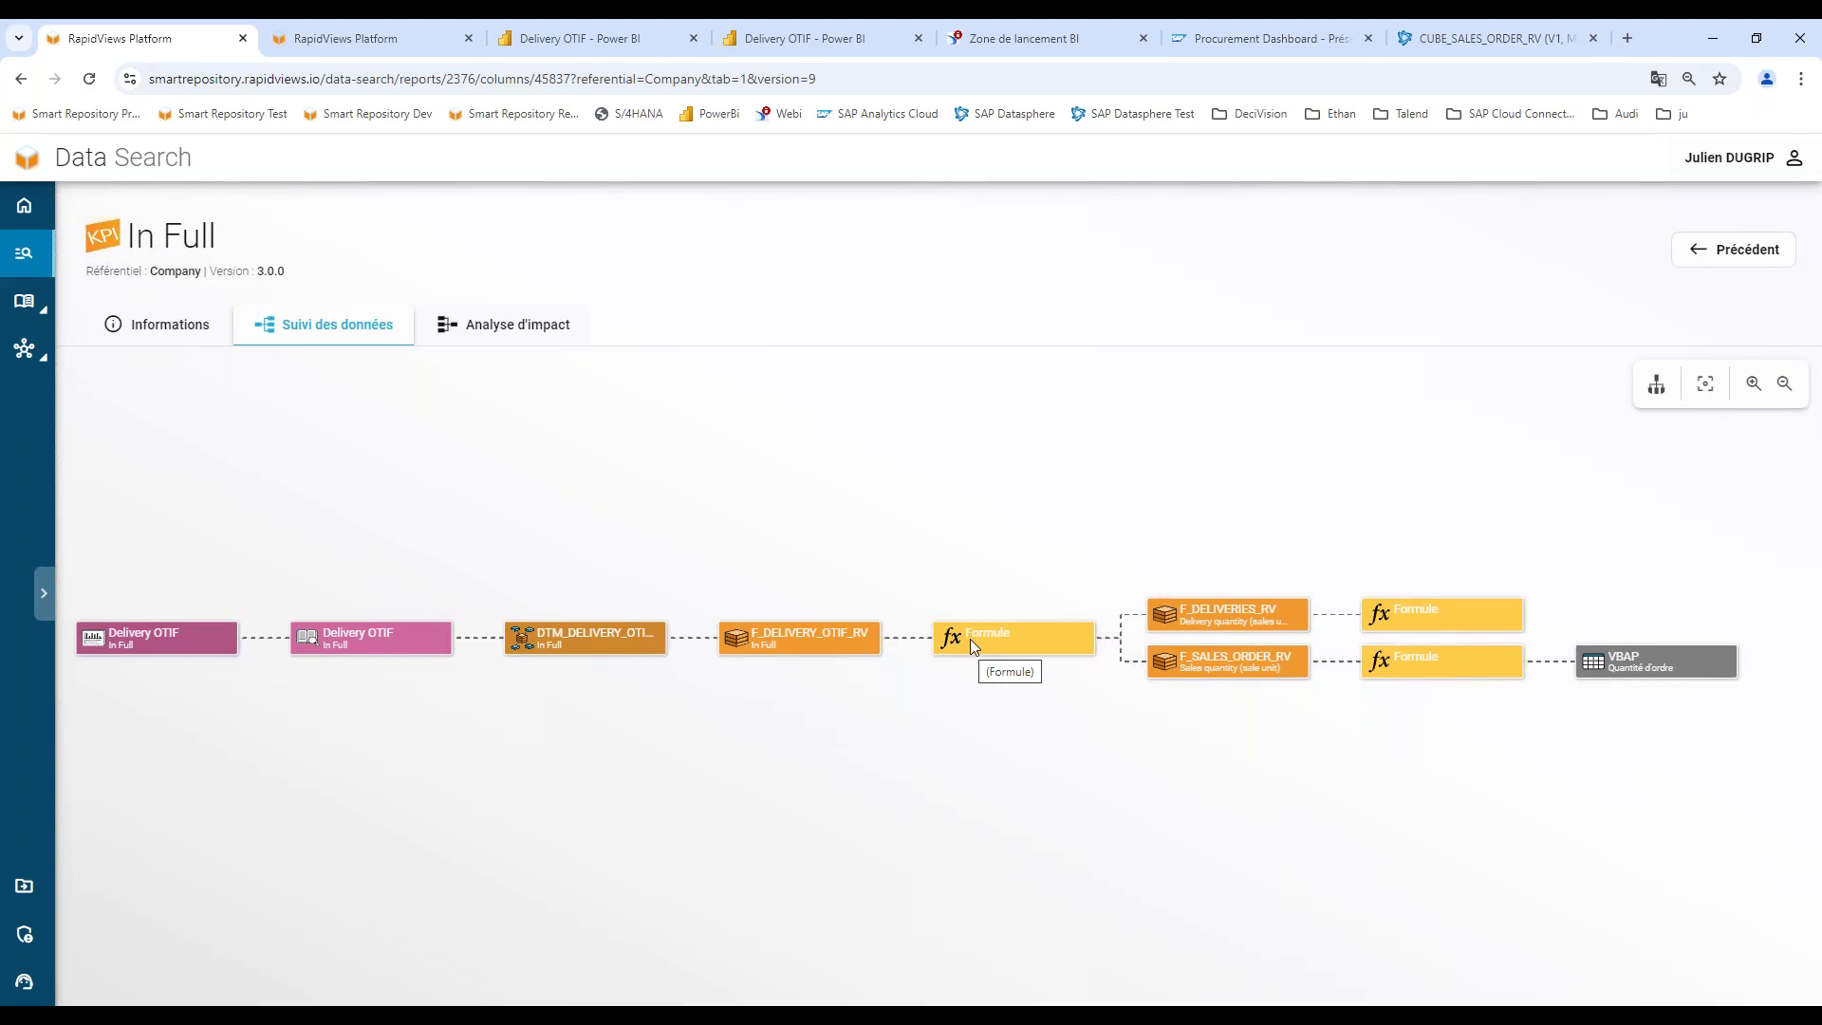
{"action": "left_click", "coordinate": [820, 655]}
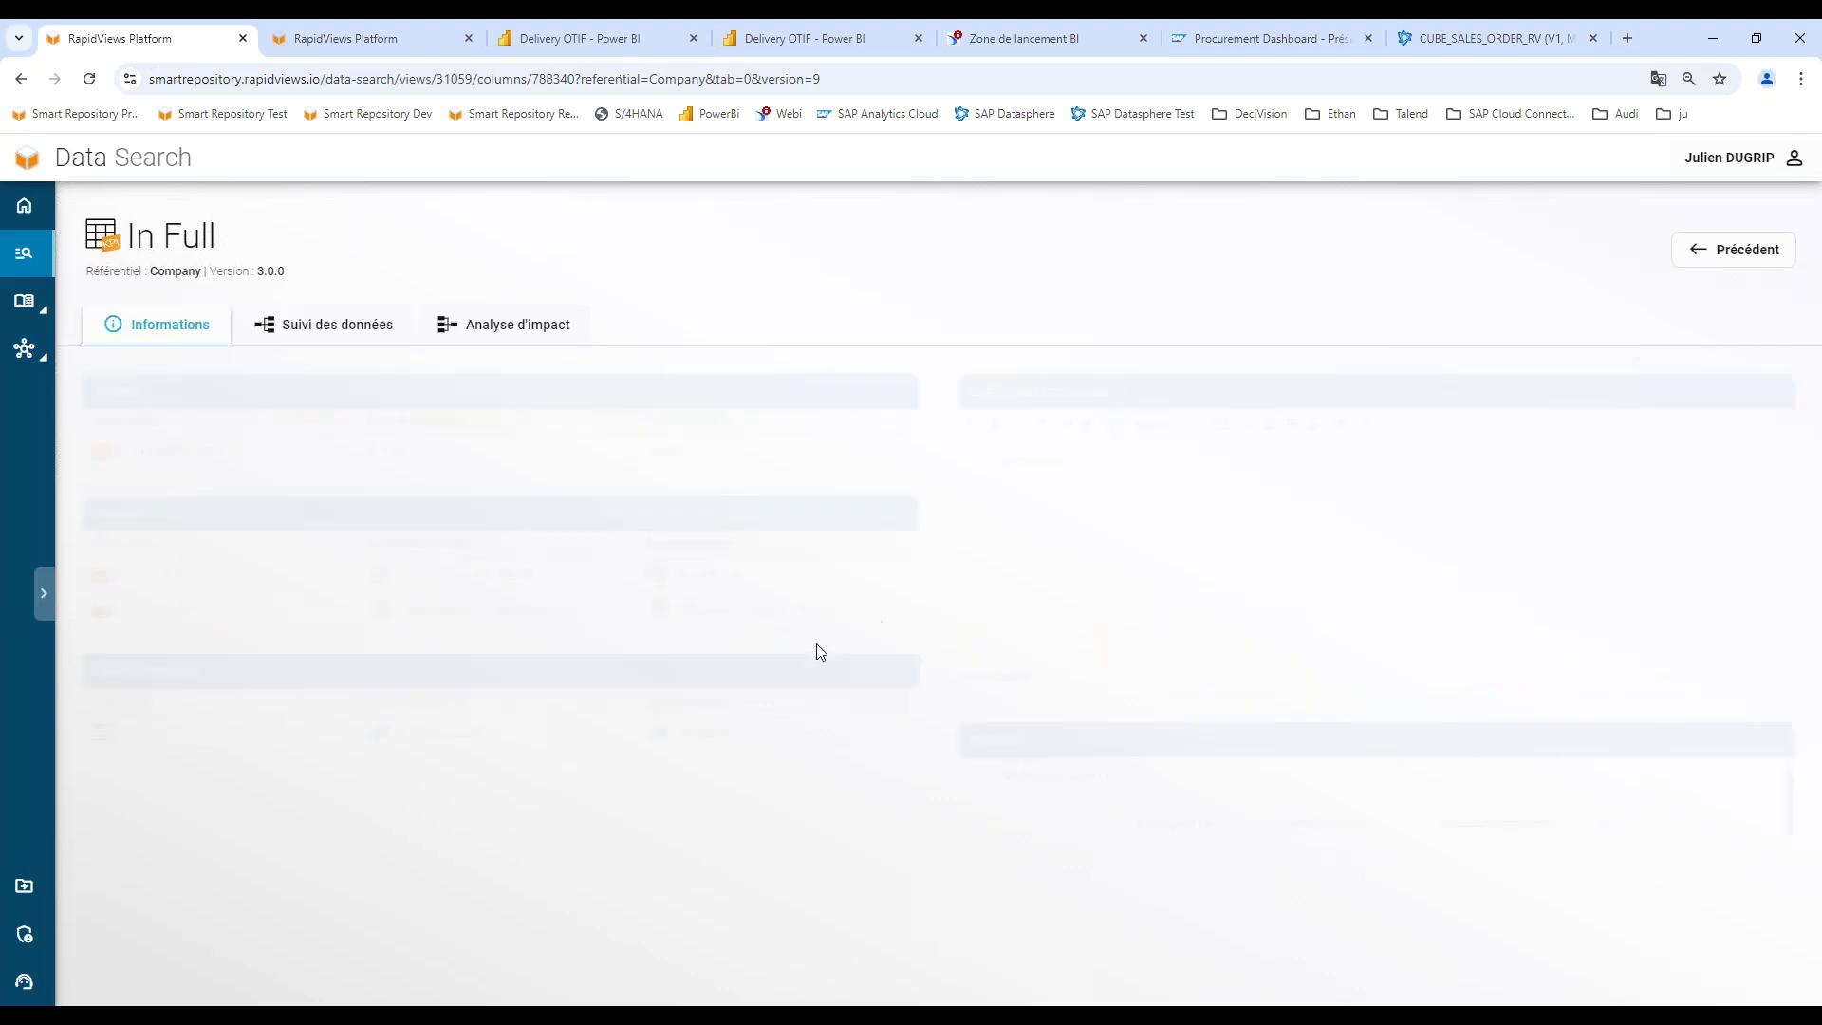
{"action": "left_click_drag", "start_coordinate": [992, 766], "coordinate": [1205, 857]}
{"action": "left_click", "coordinate": [1155, 842]}
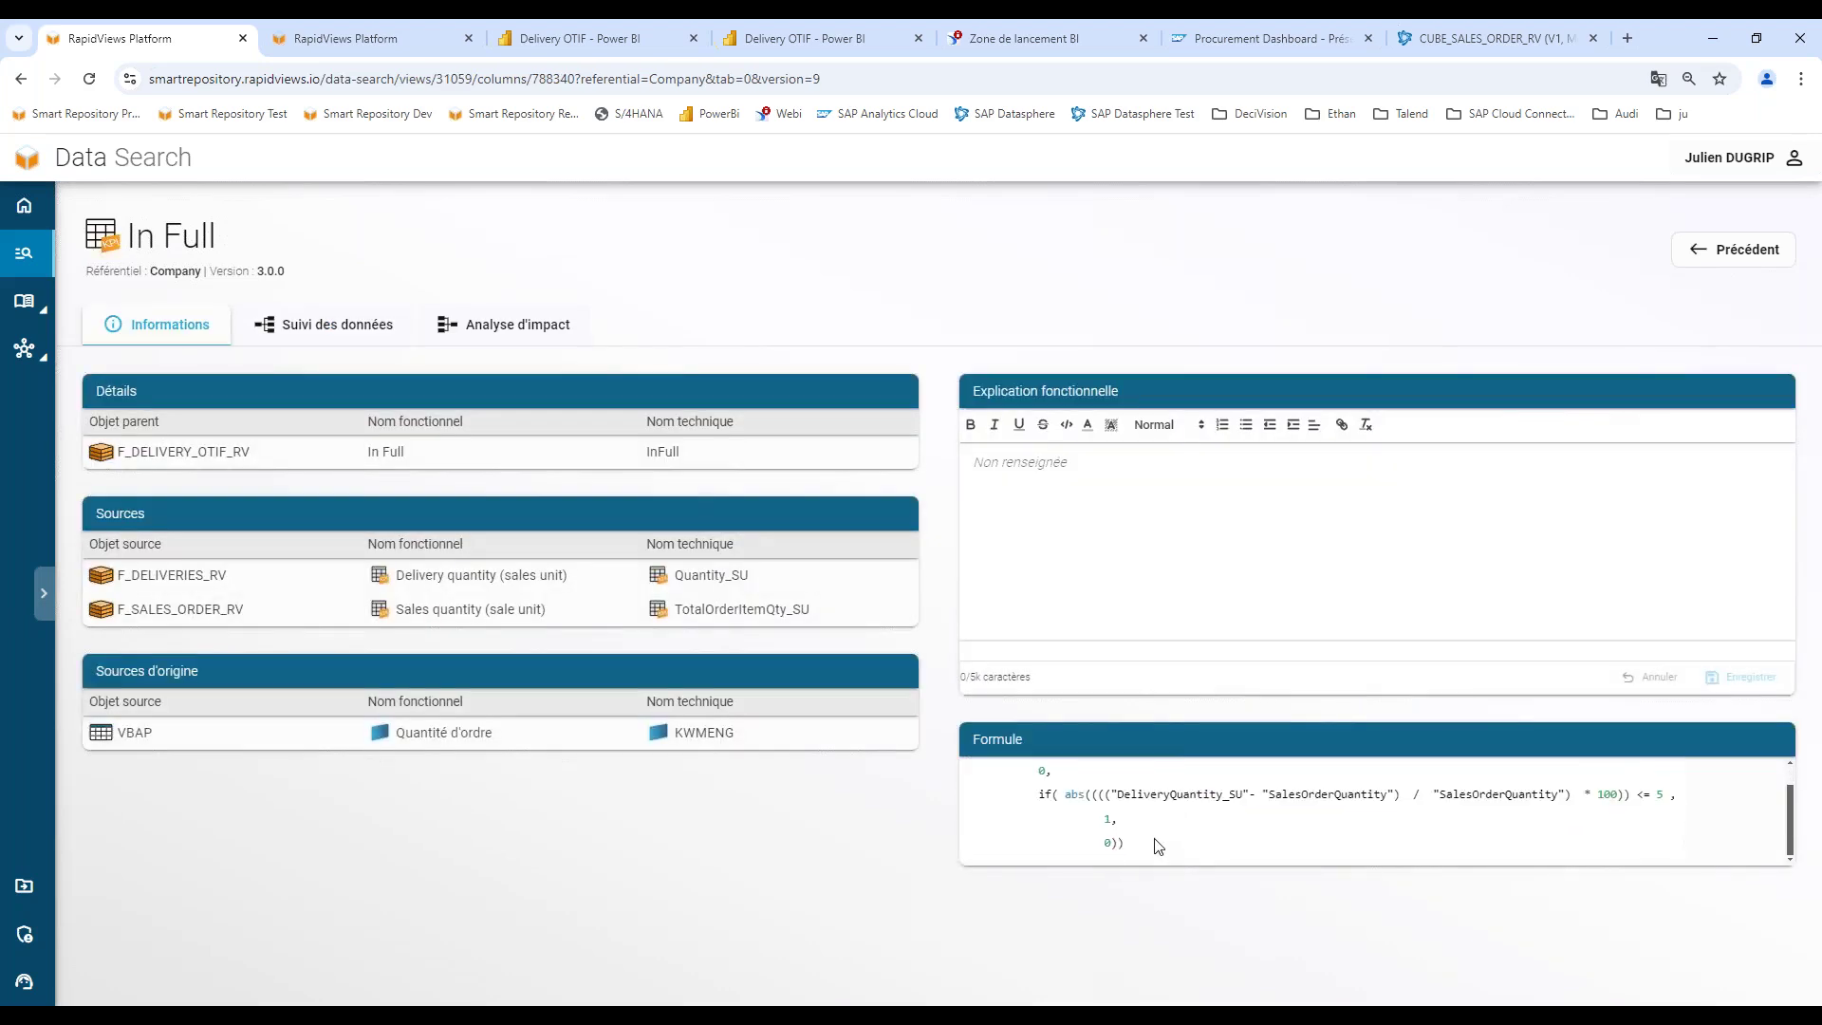
{"action": "scroll", "coordinate": [1157, 845], "scroll_direction": "up", "scroll_amount": 2}
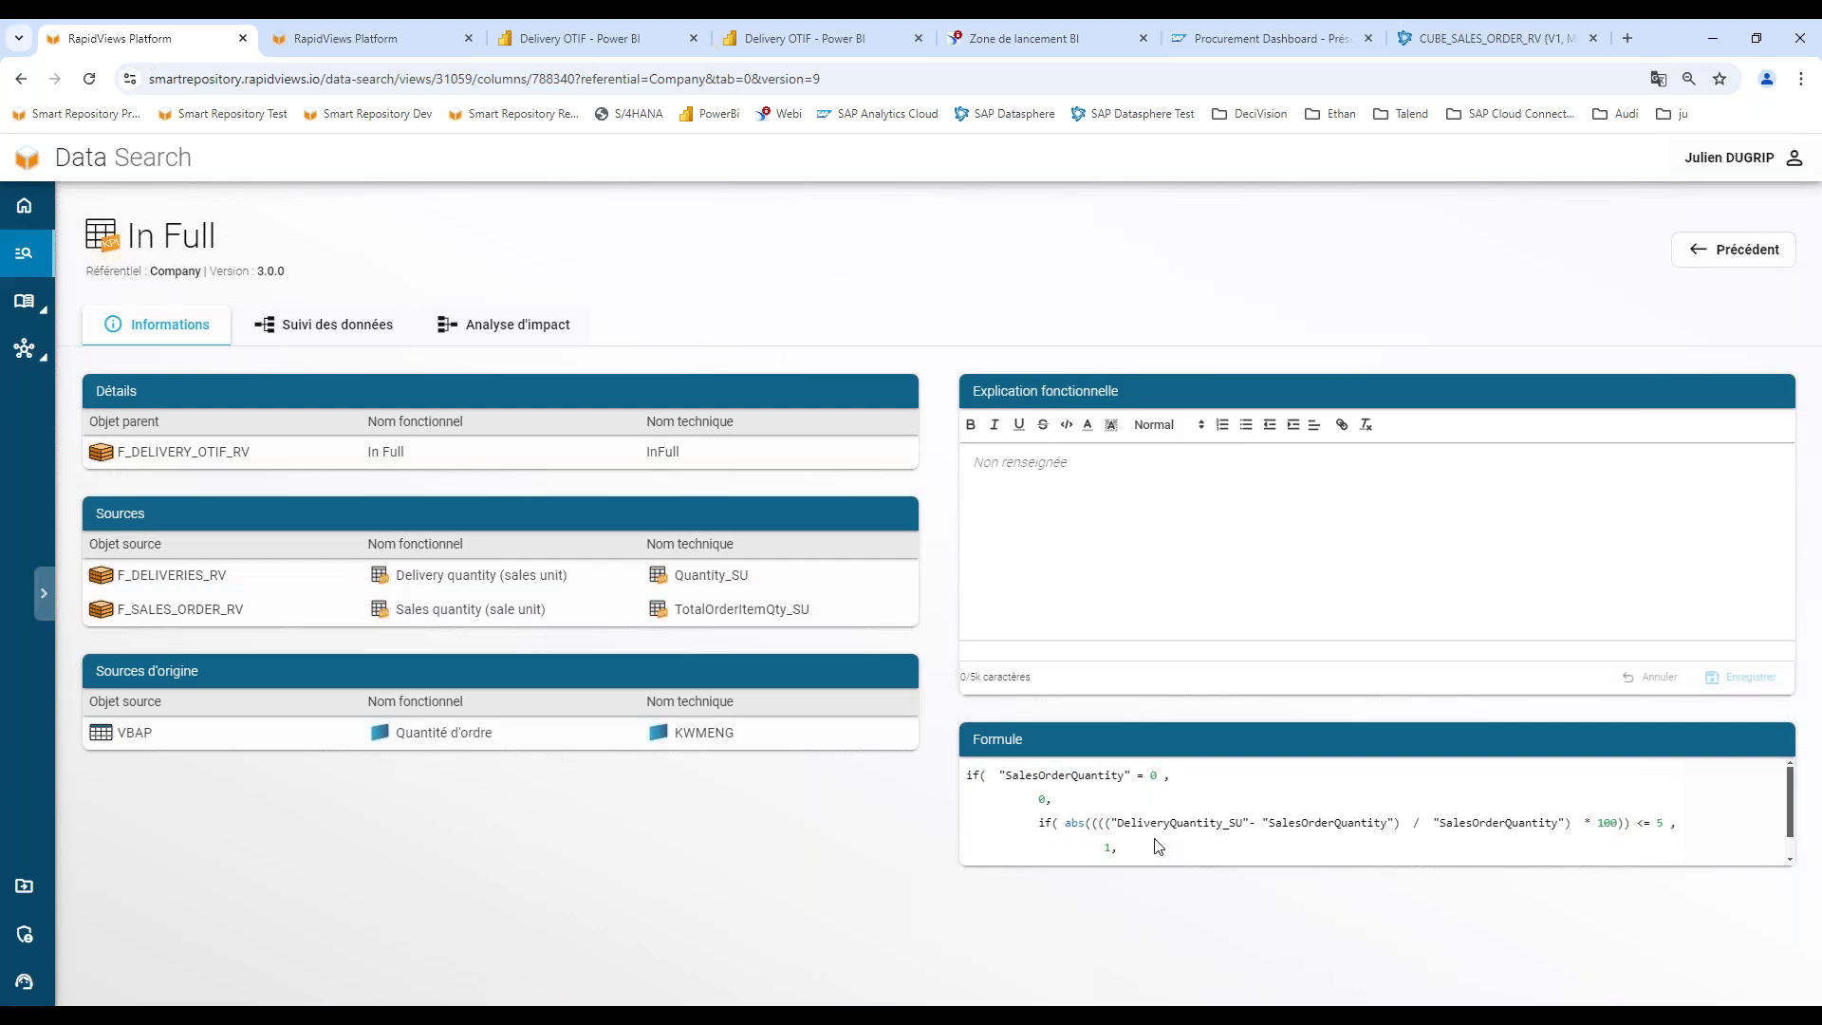
{"action": "left_click", "coordinate": [1754, 262]}
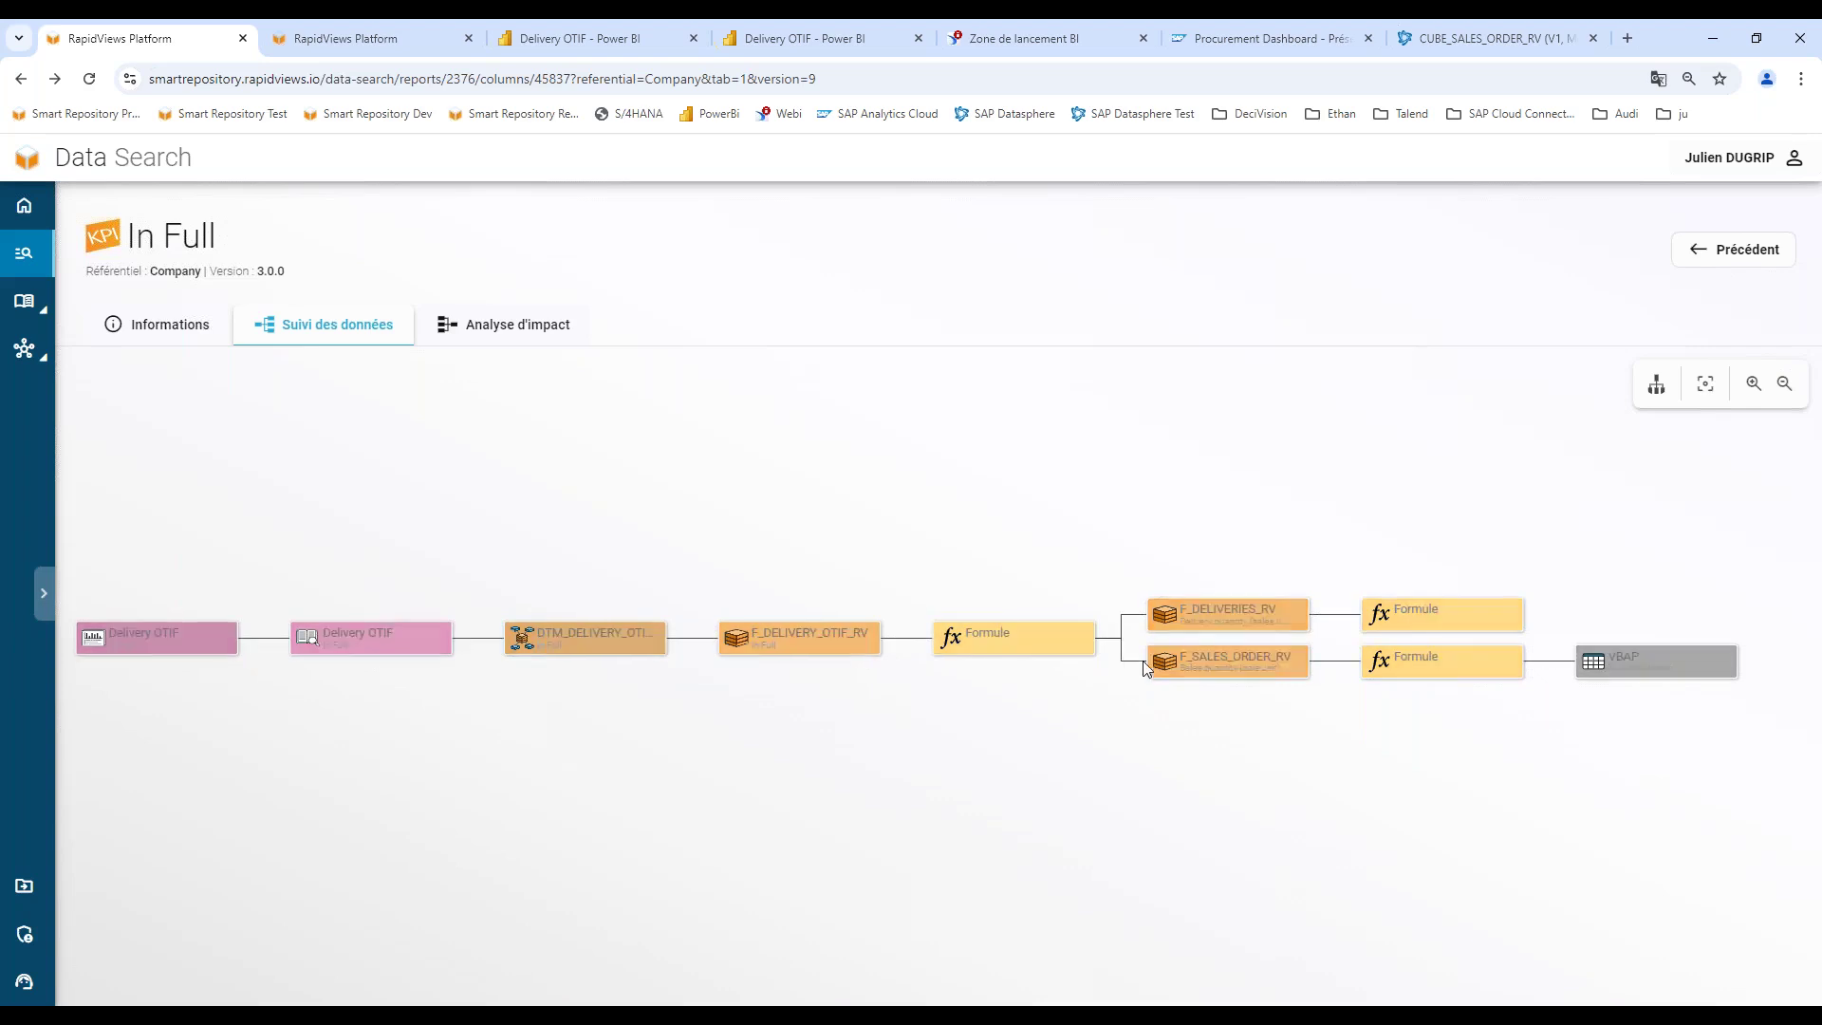
Reopen In Full in F_DELIVERY_OTIF_RV to review its functional explanation field, and return to the Data Search overview.
{"action": "left_click", "coordinate": [879, 643]}
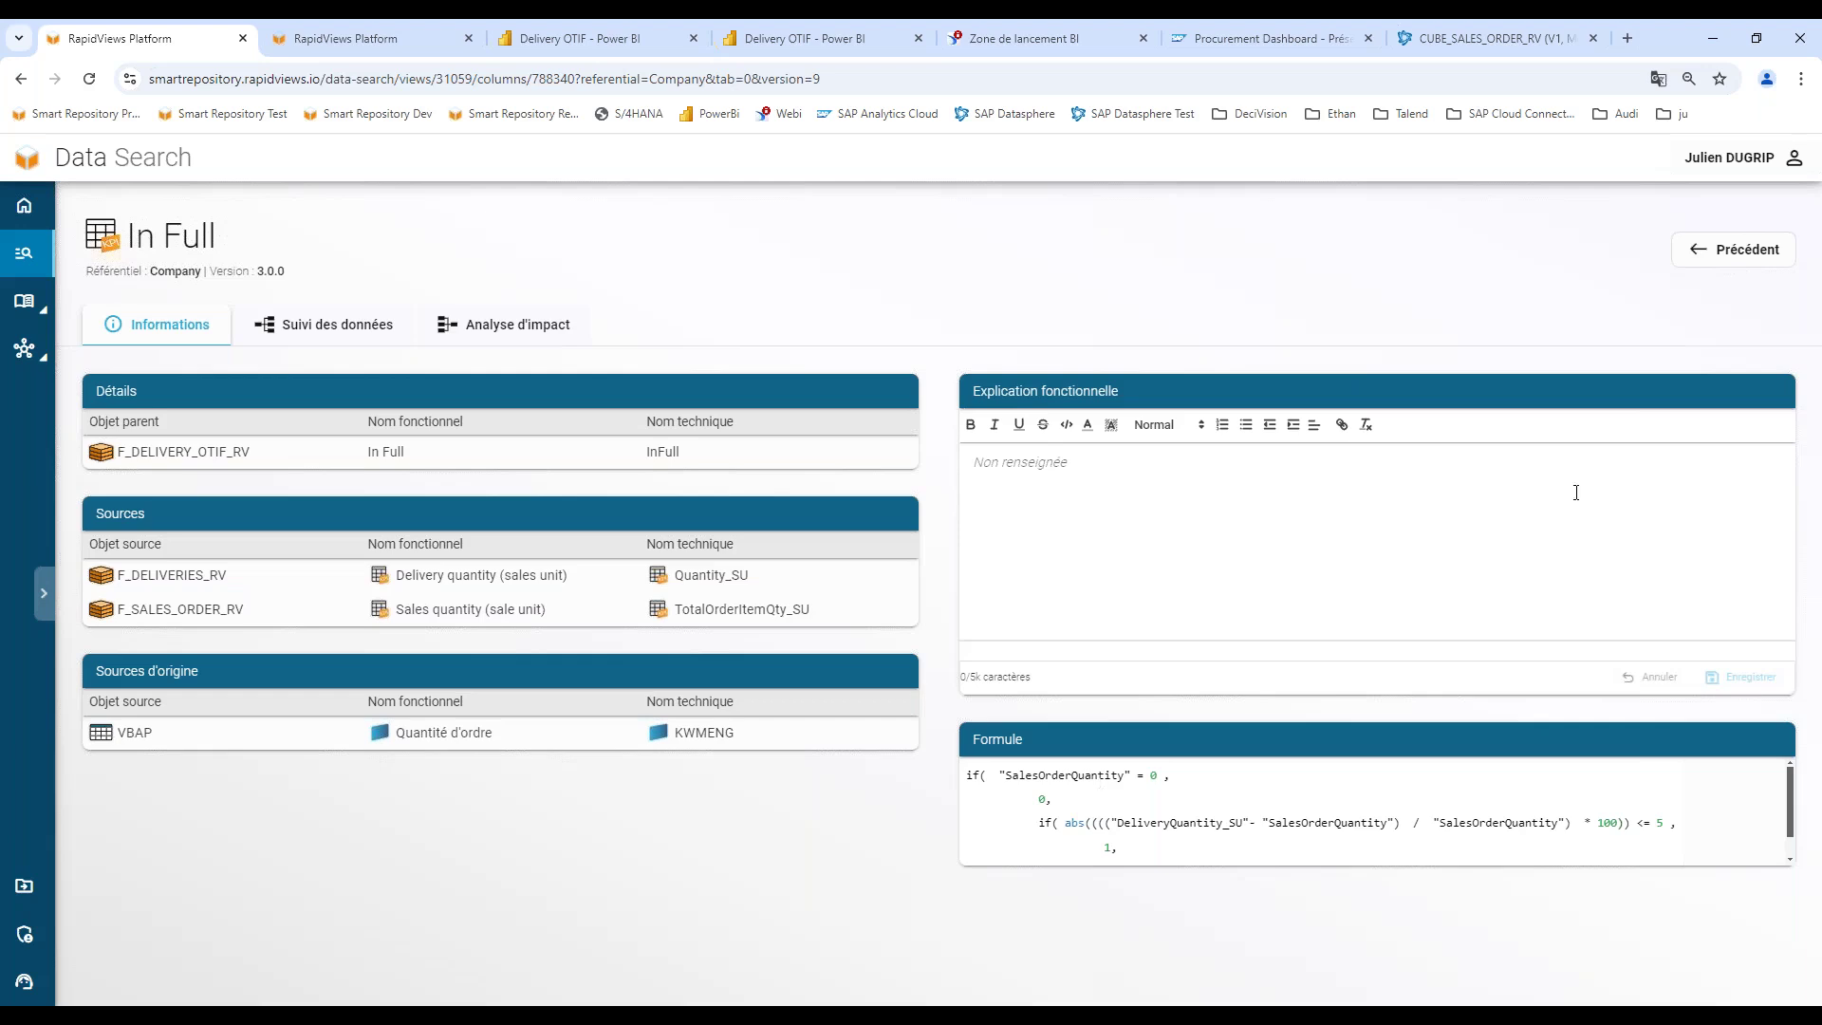
{"action": "left_click", "coordinate": [1033, 470]}
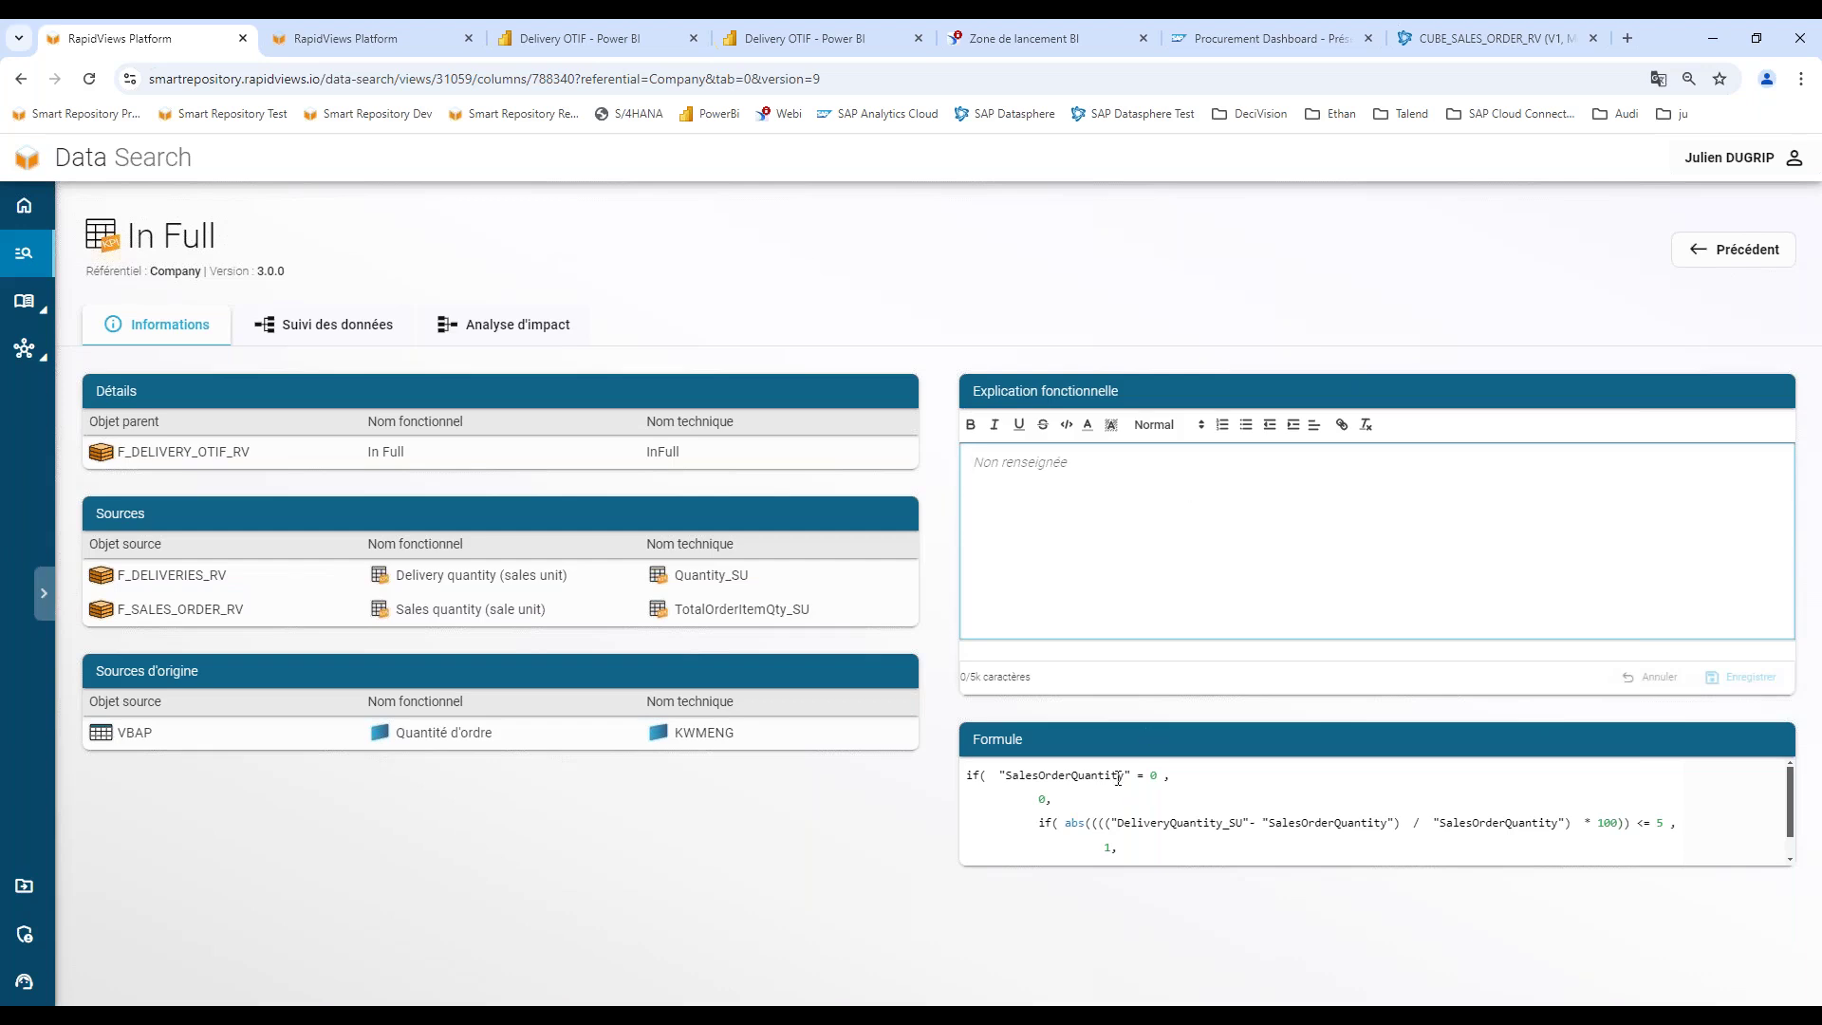
{"action": "left_click", "coordinate": [1718, 250]}
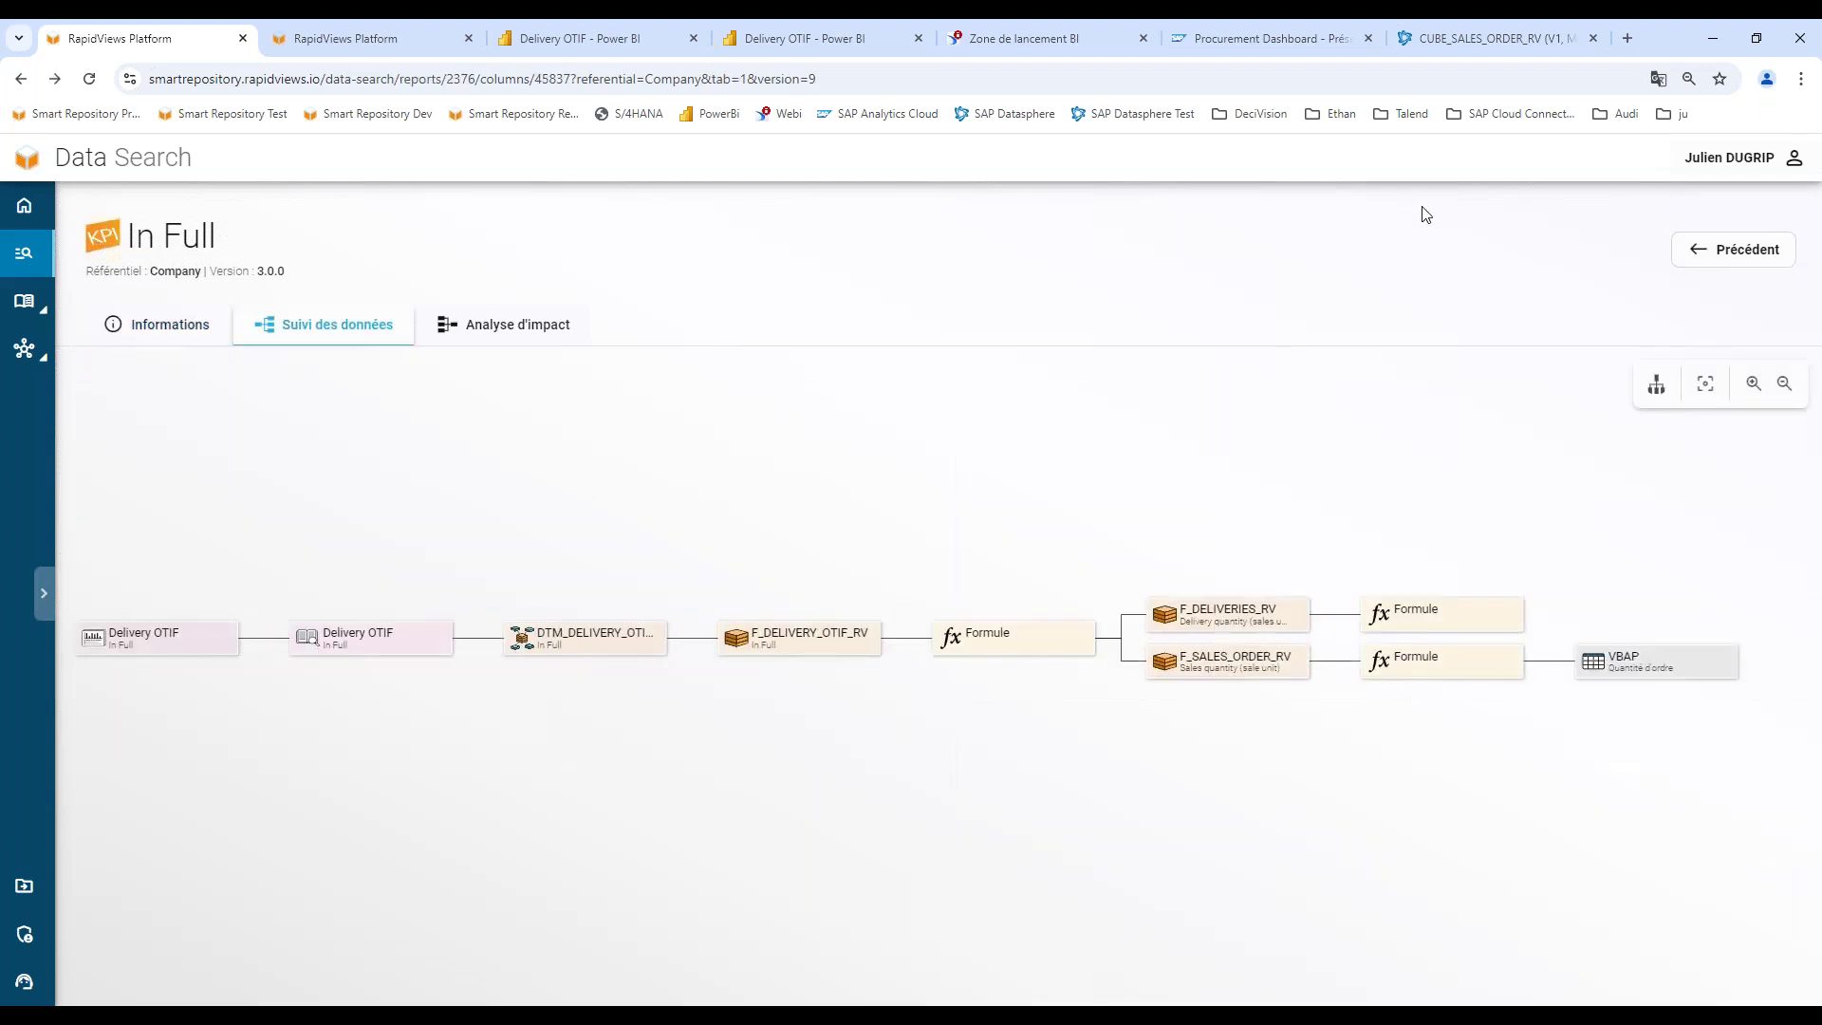
{"action": "left_click", "coordinate": [1708, 261]}
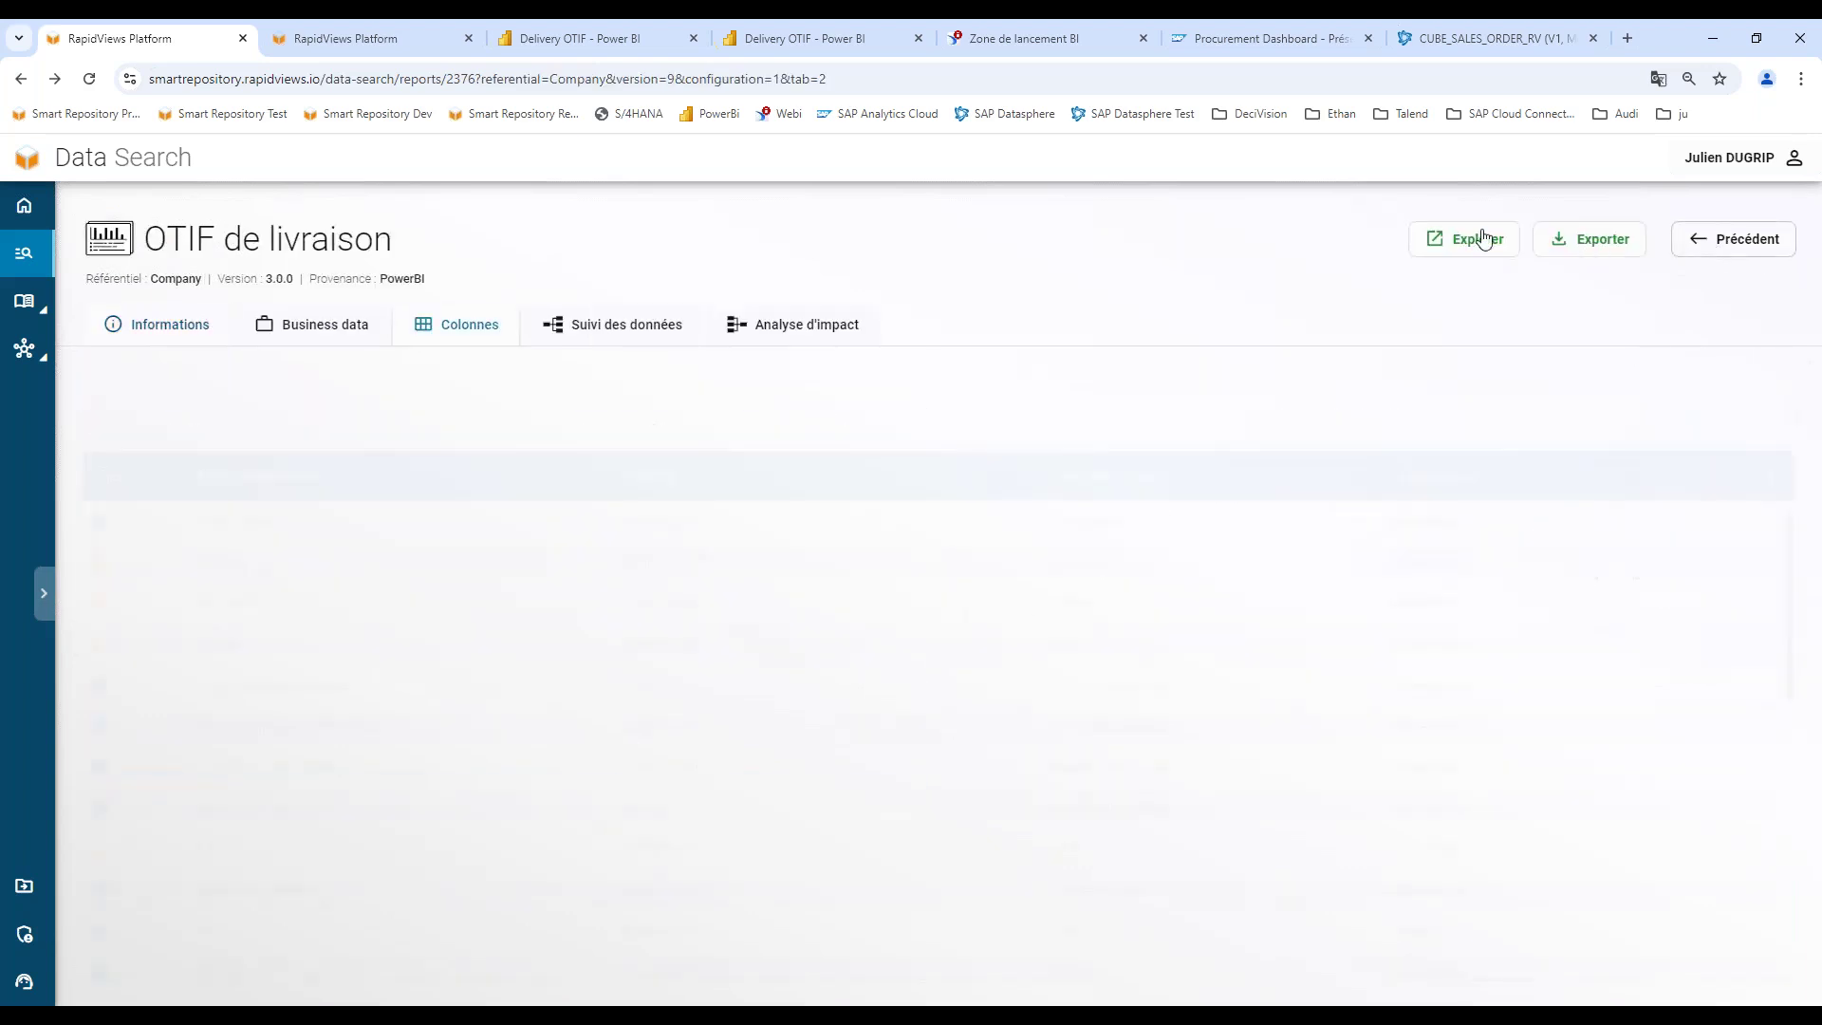
{"action": "left_click", "coordinate": [1700, 249]}
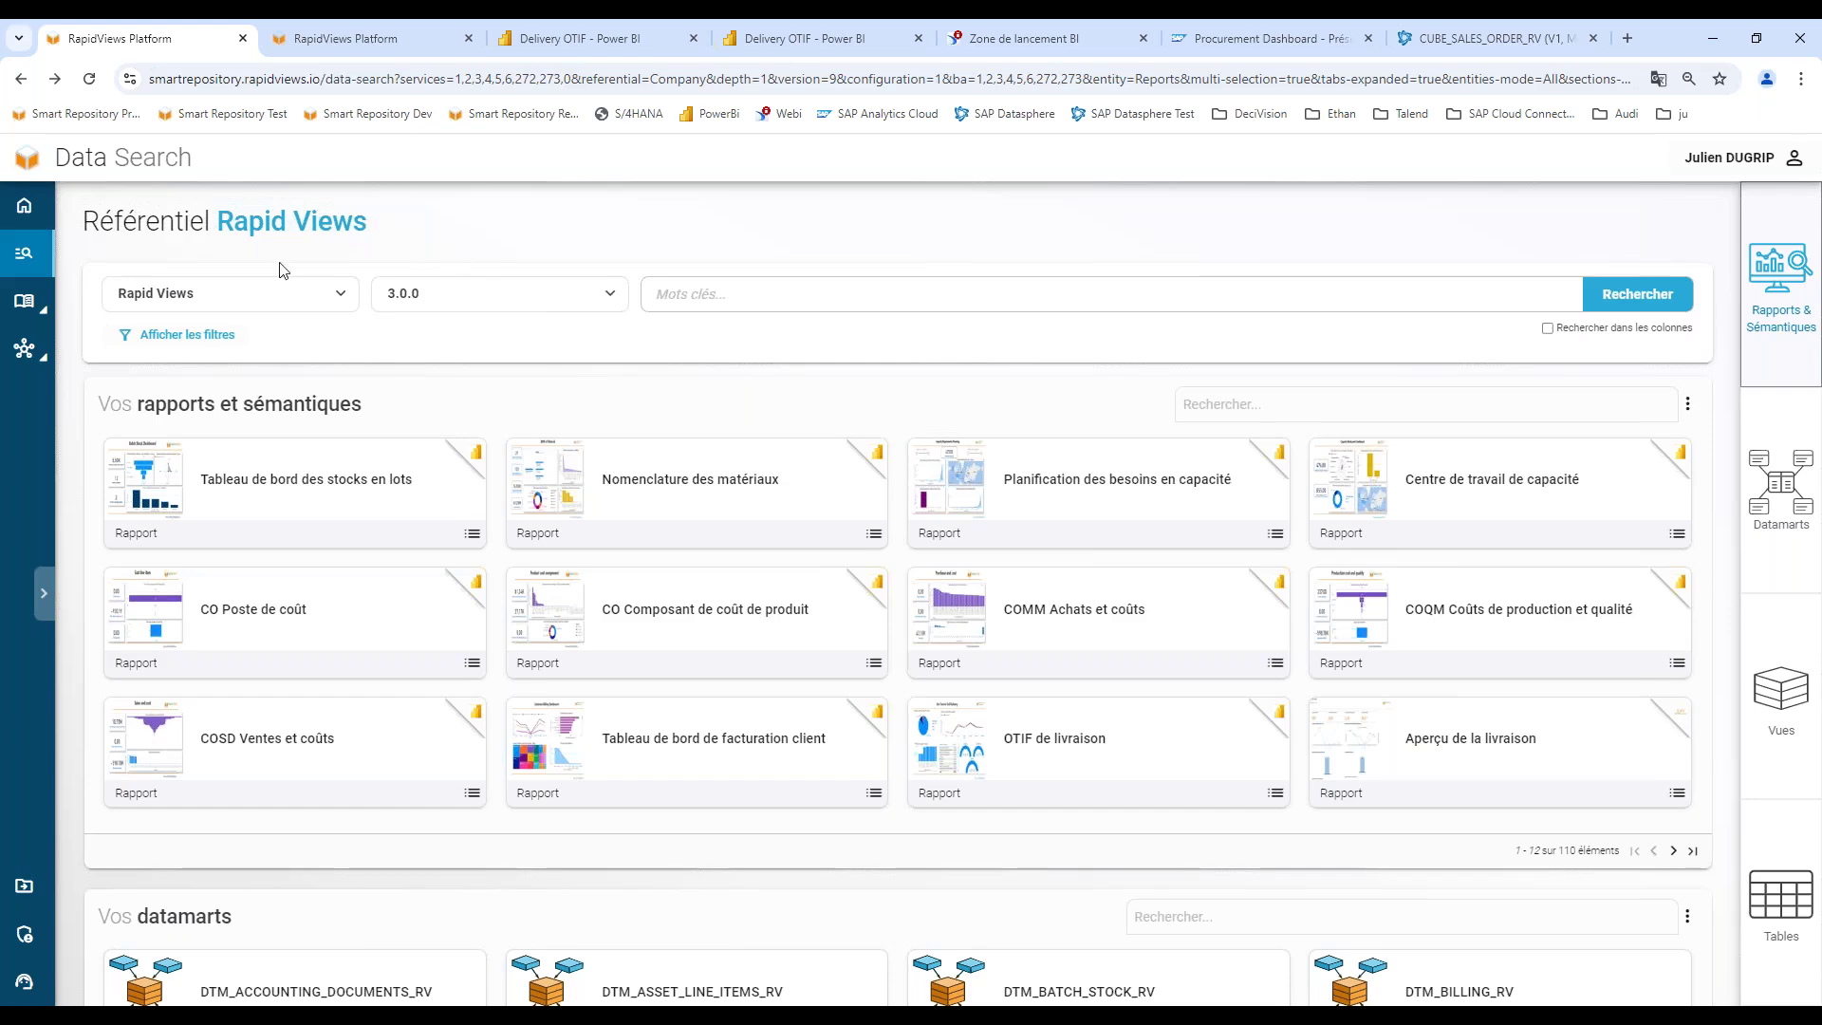
Open the Business Catalog and filter it by Commande d'achat in MM, MRP in PP, and Comptabilité clients in FI.
{"action": "left_click", "coordinate": [24, 215]}
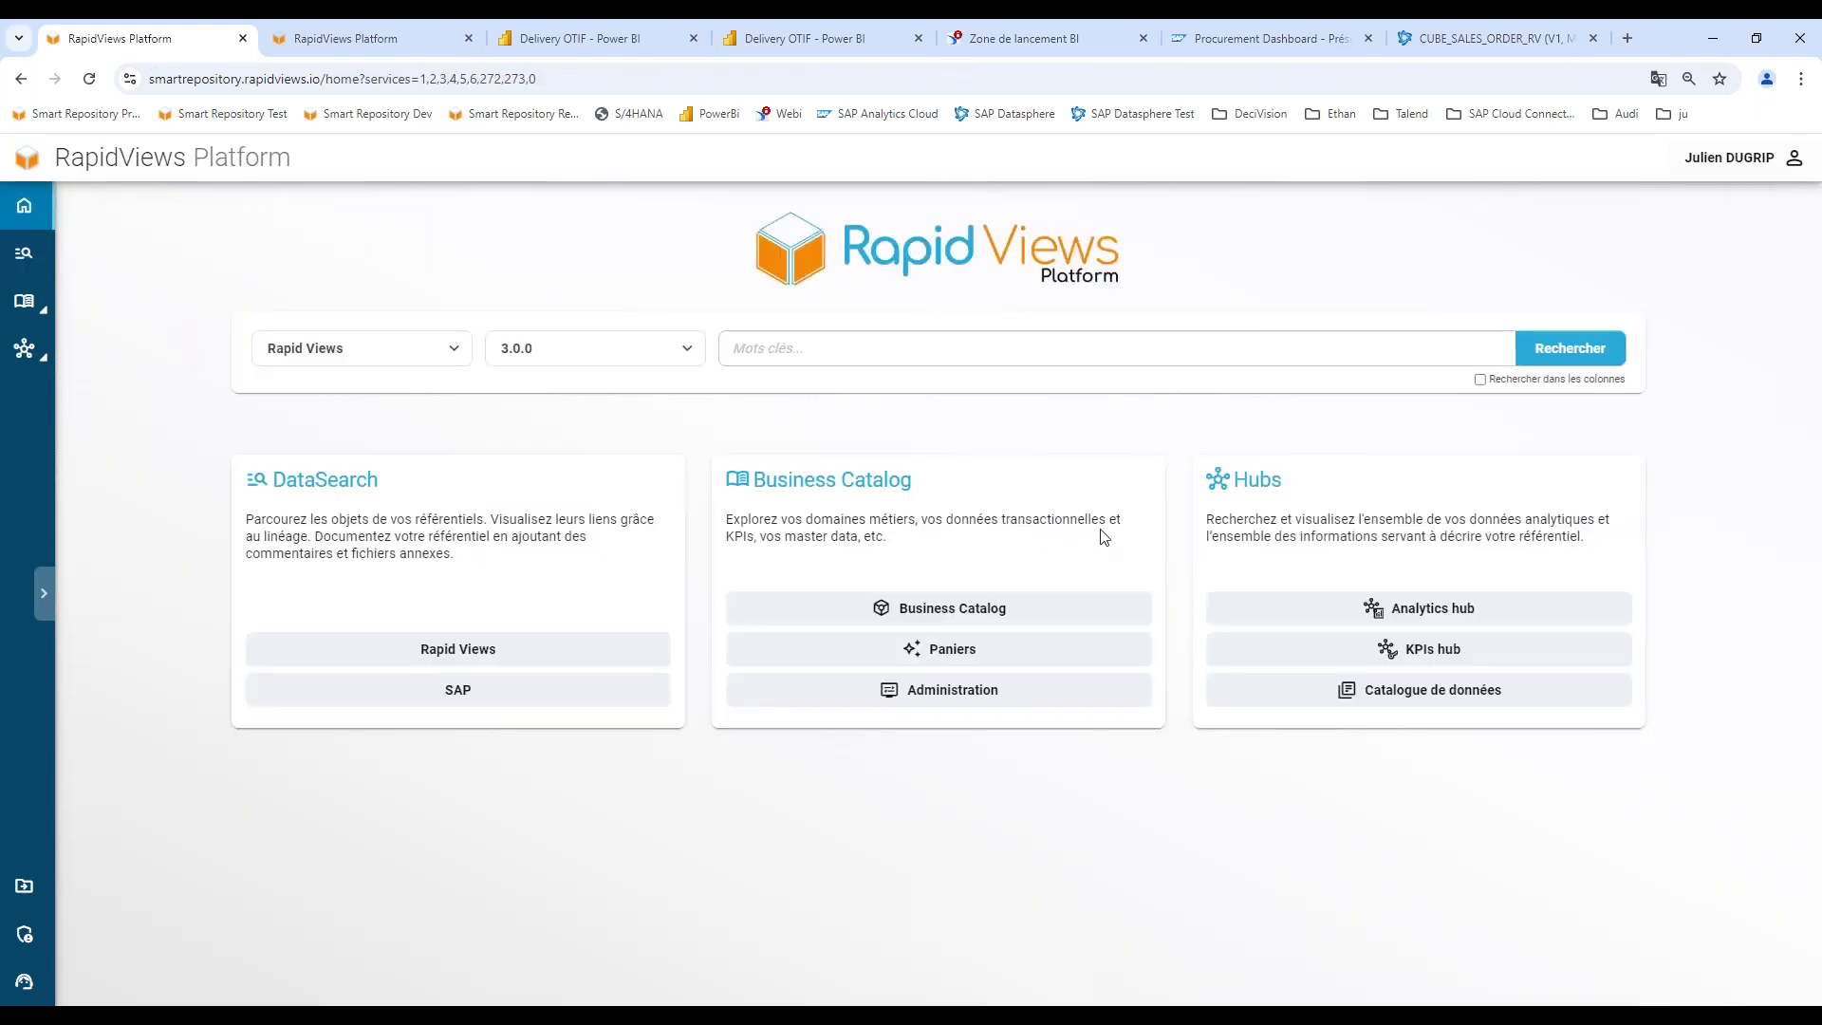
{"action": "left_click", "coordinate": [929, 619]}
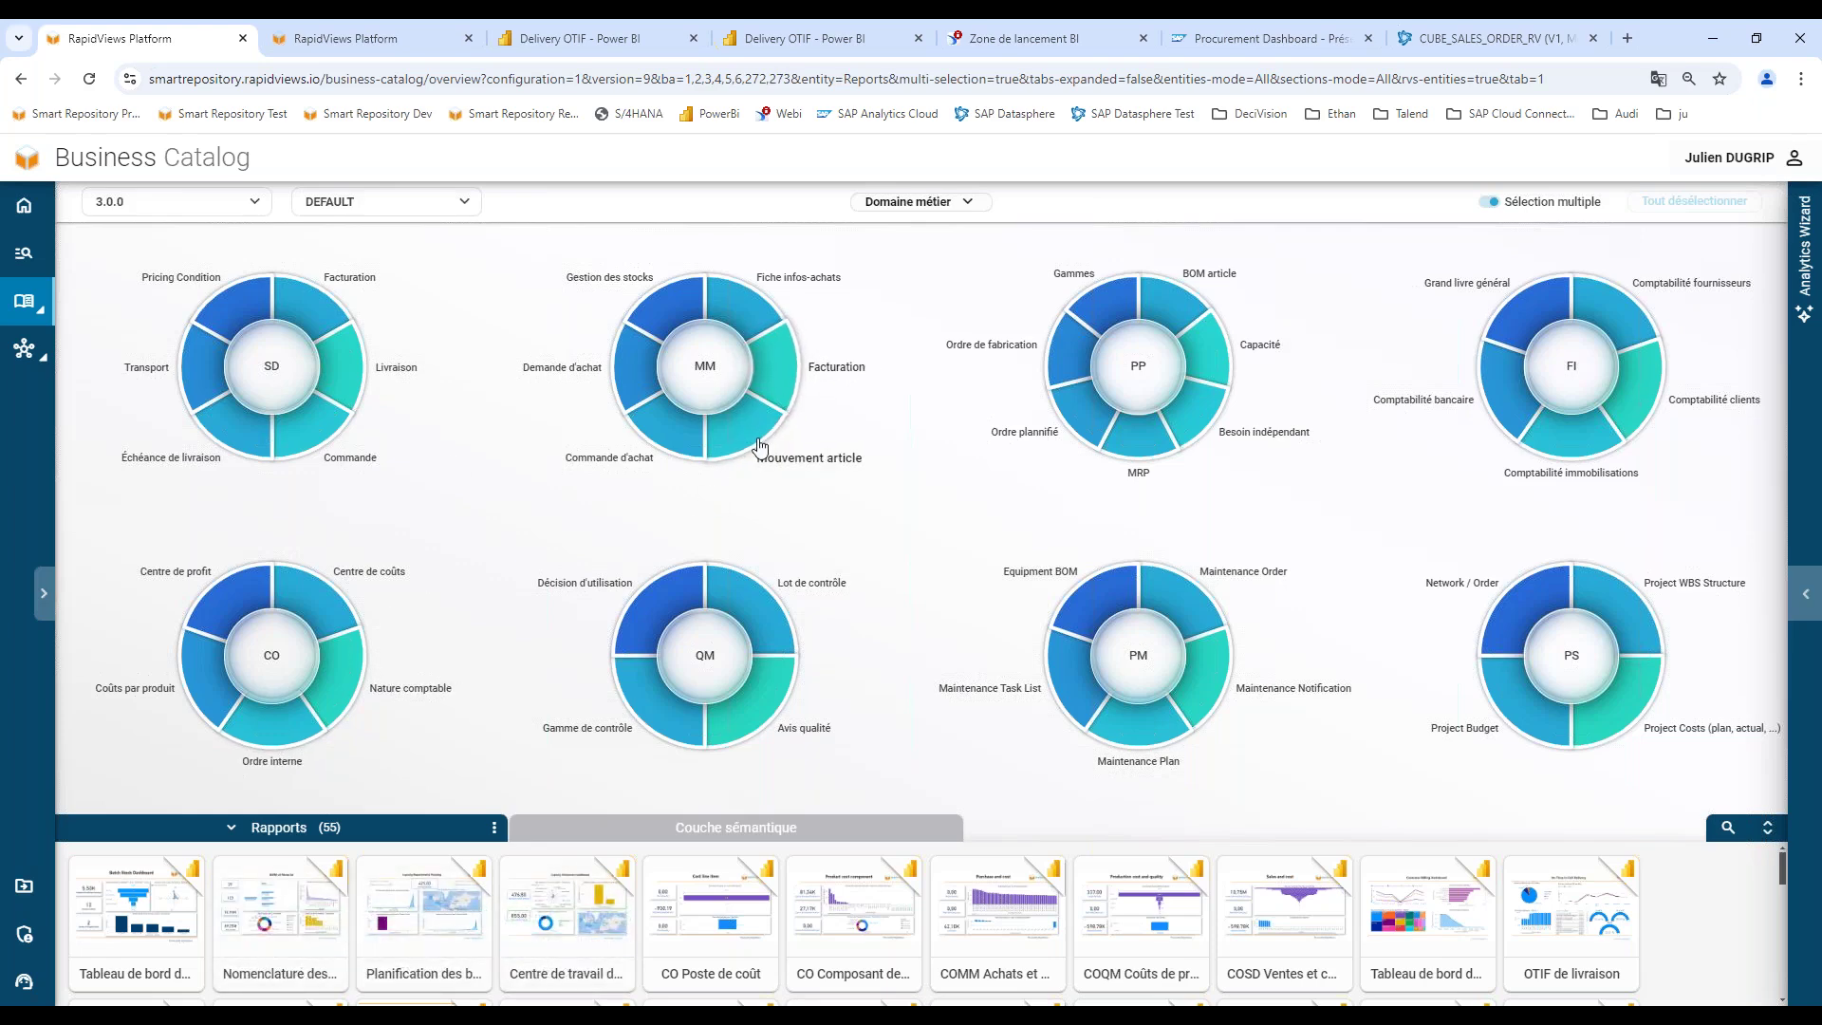
{"action": "left_click", "coordinate": [653, 444]}
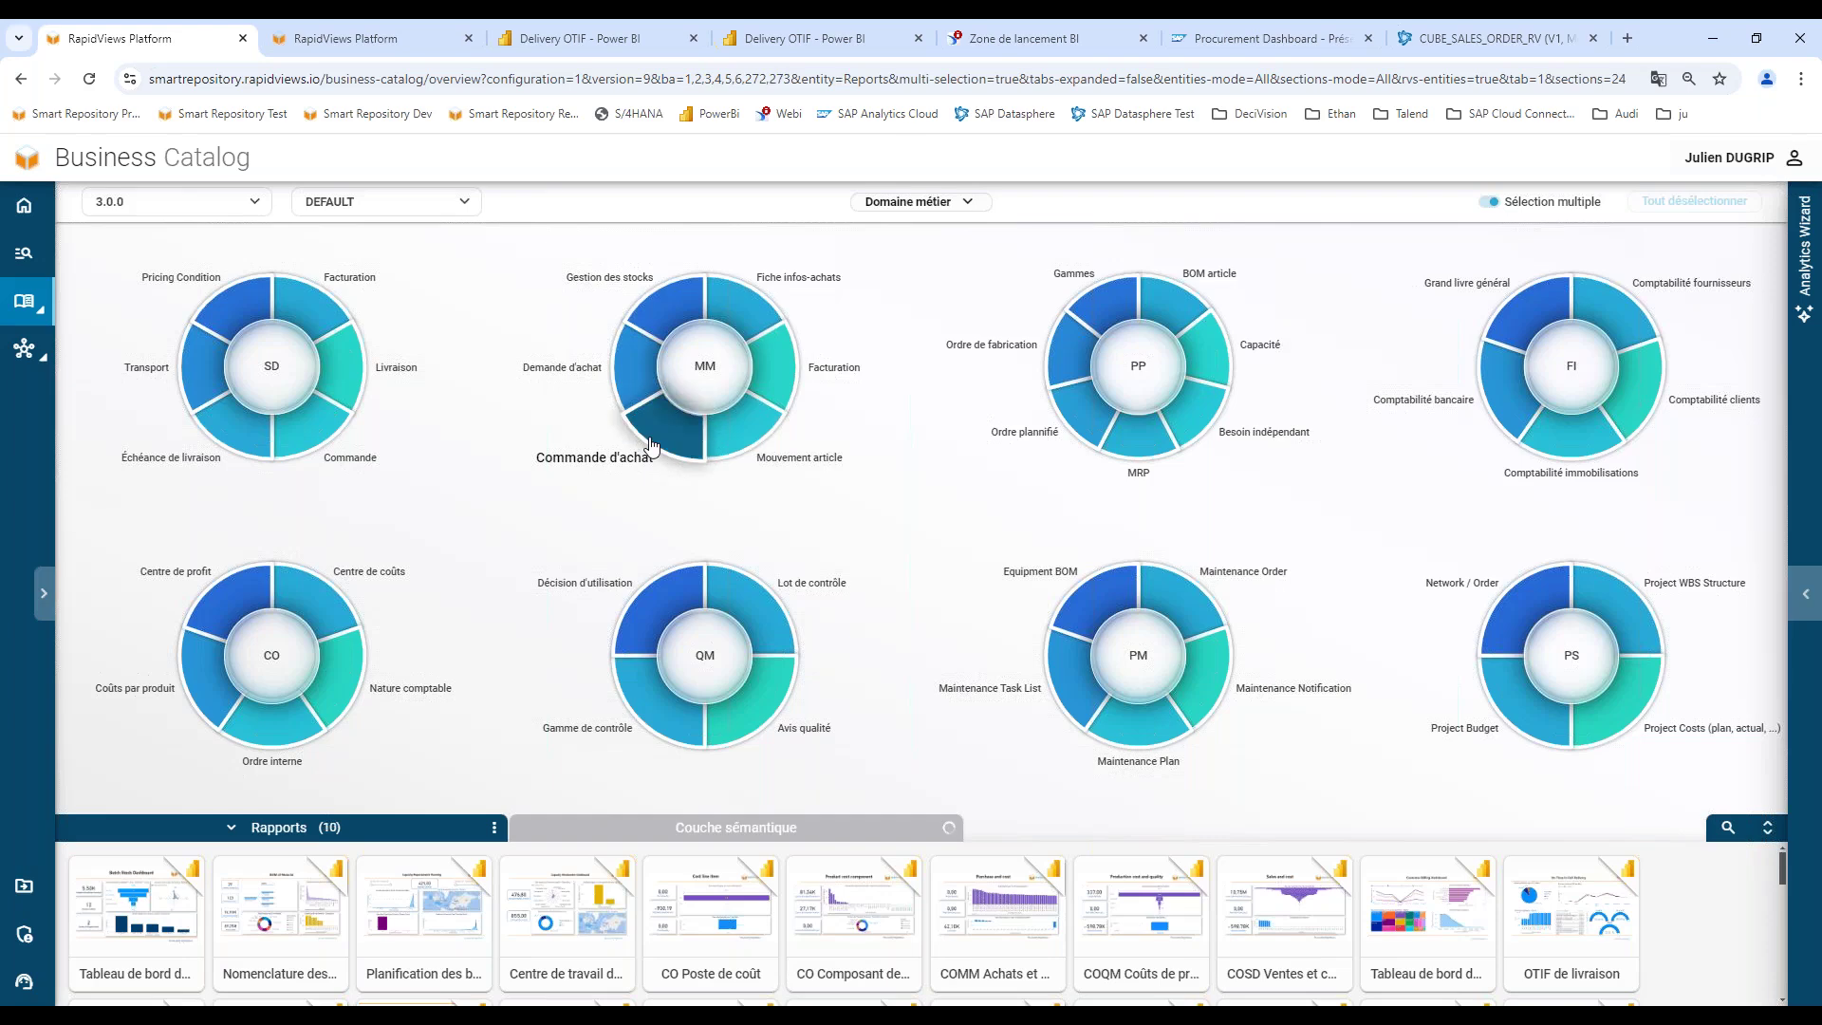
{"action": "left_click", "coordinate": [1140, 453]}
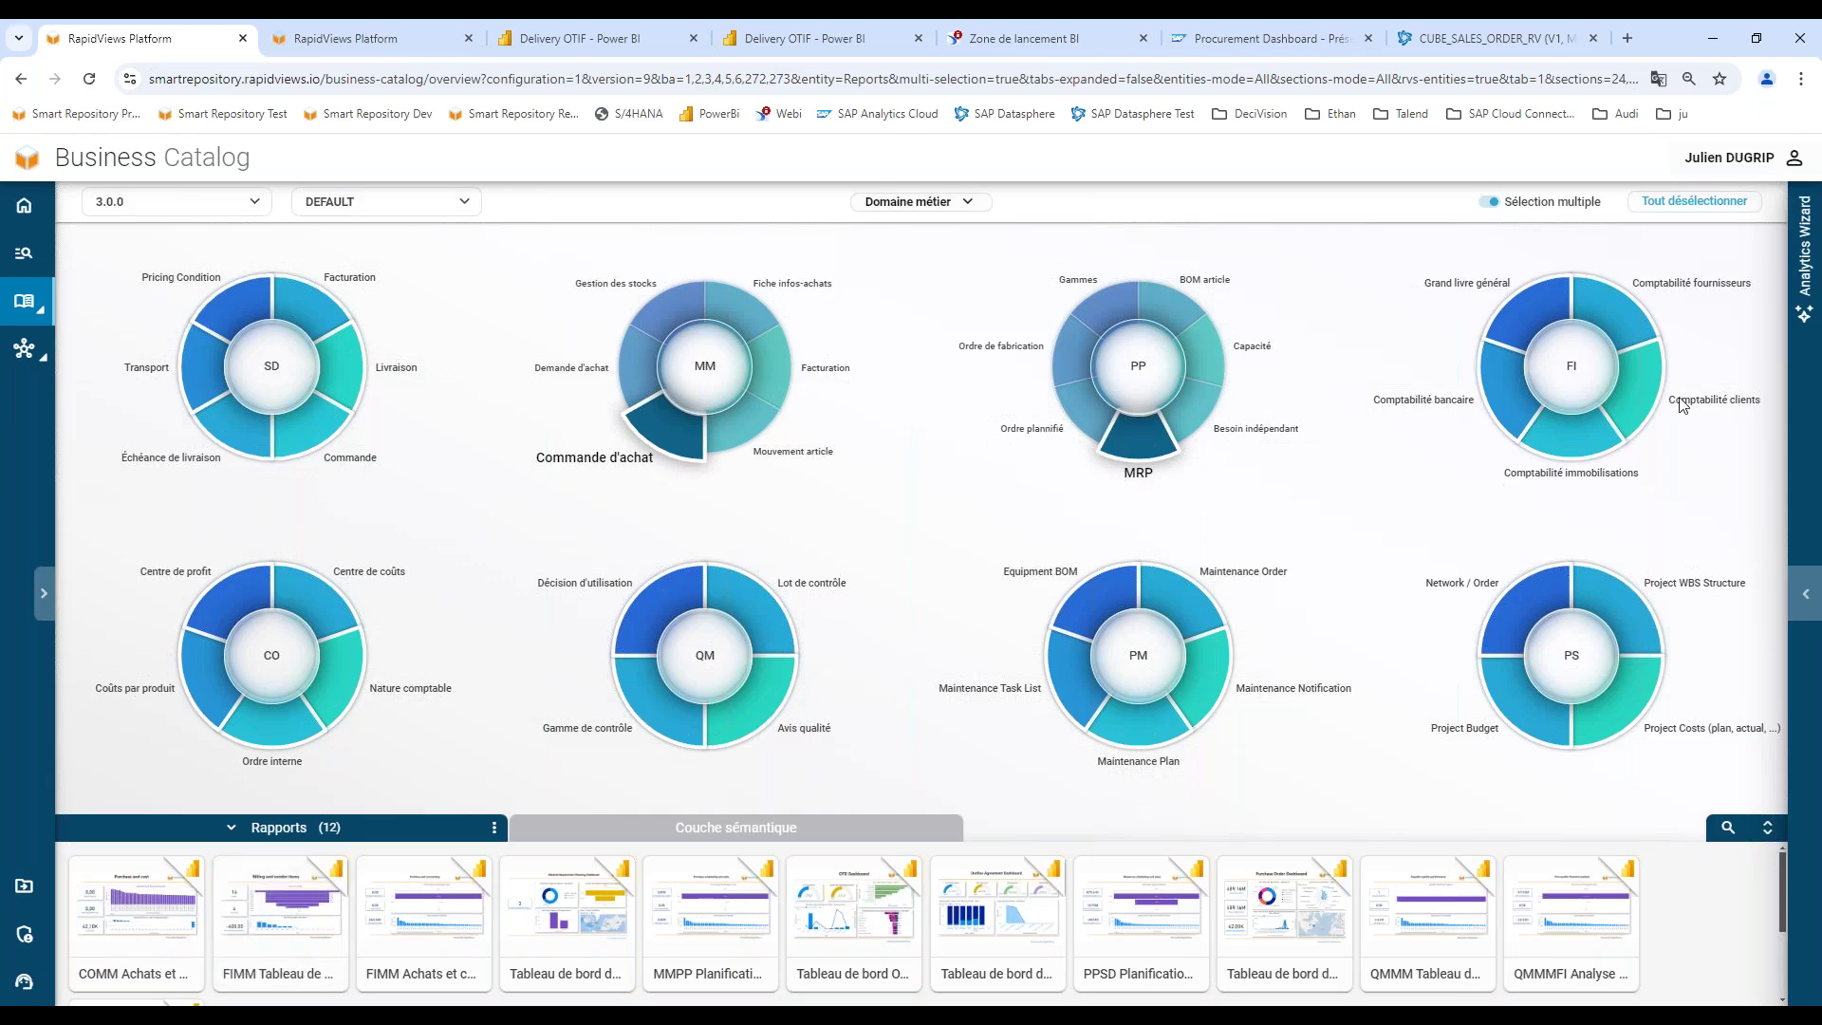
{"action": "left_click", "coordinate": [1629, 414]}
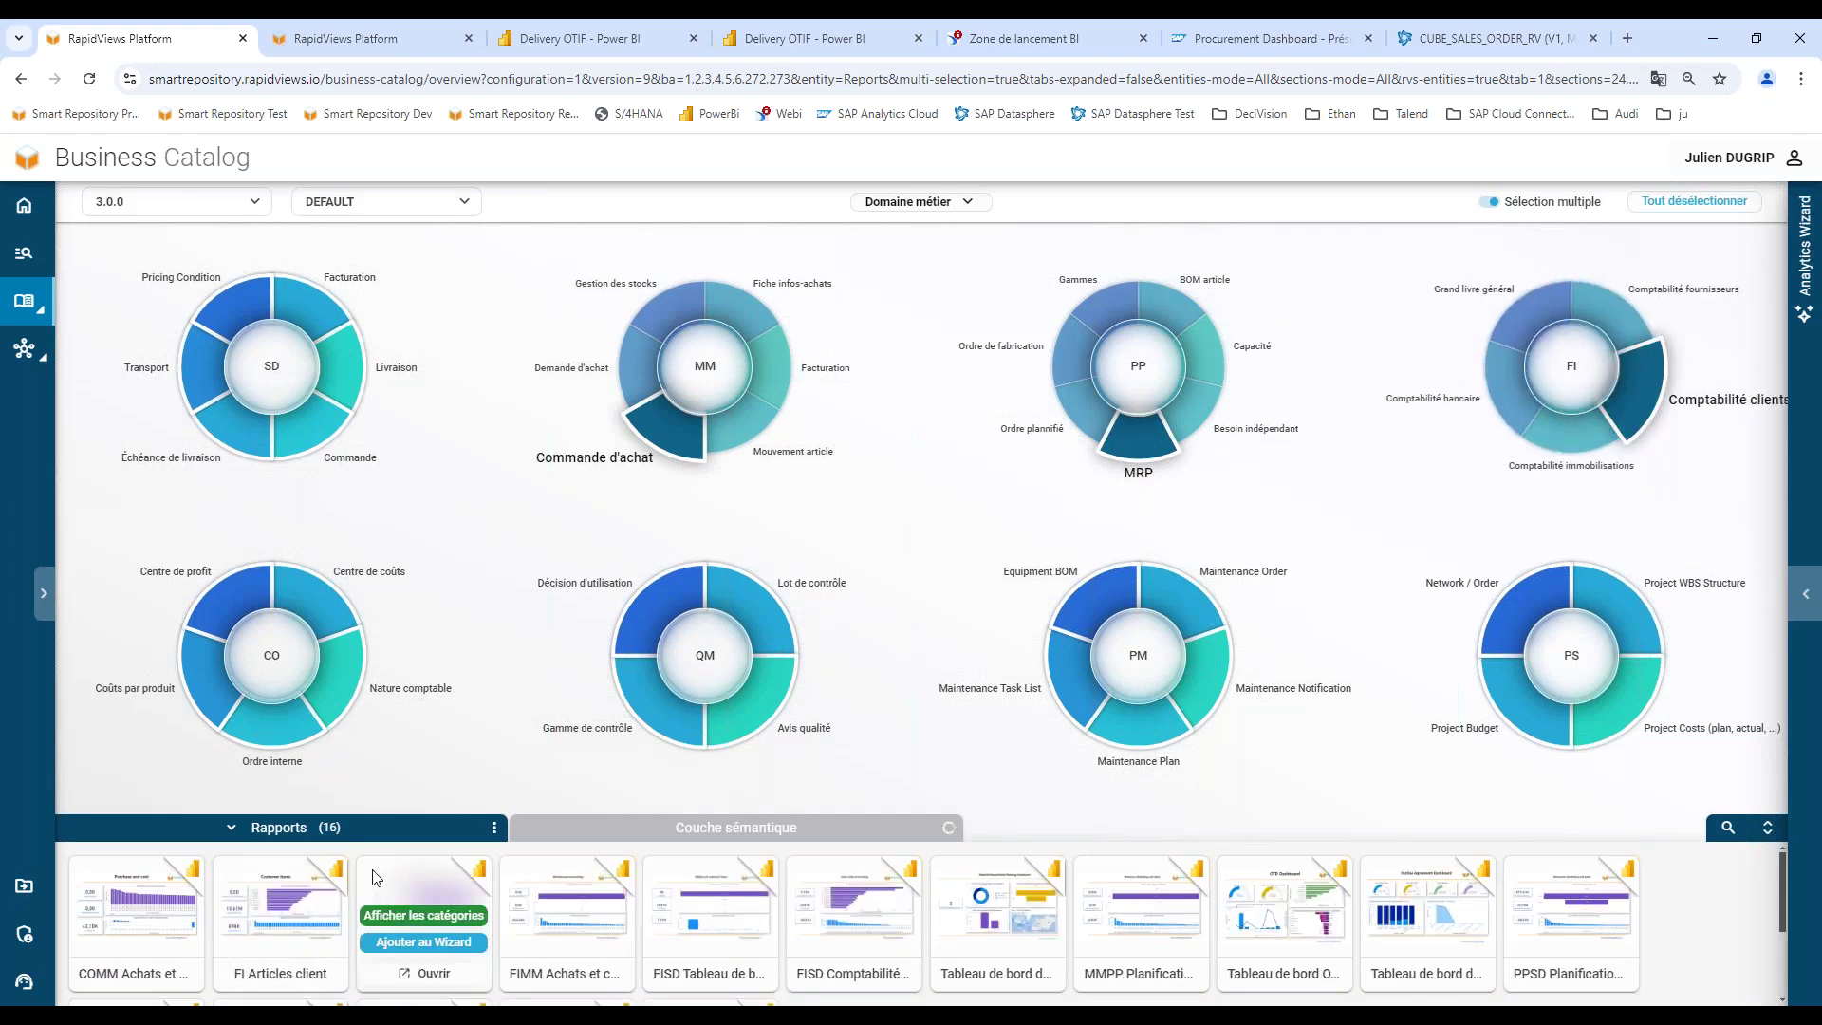
View the semantics, datamarts and tables for the selected business domains, and switch back to the reports.
{"action": "left_click", "coordinate": [231, 828]}
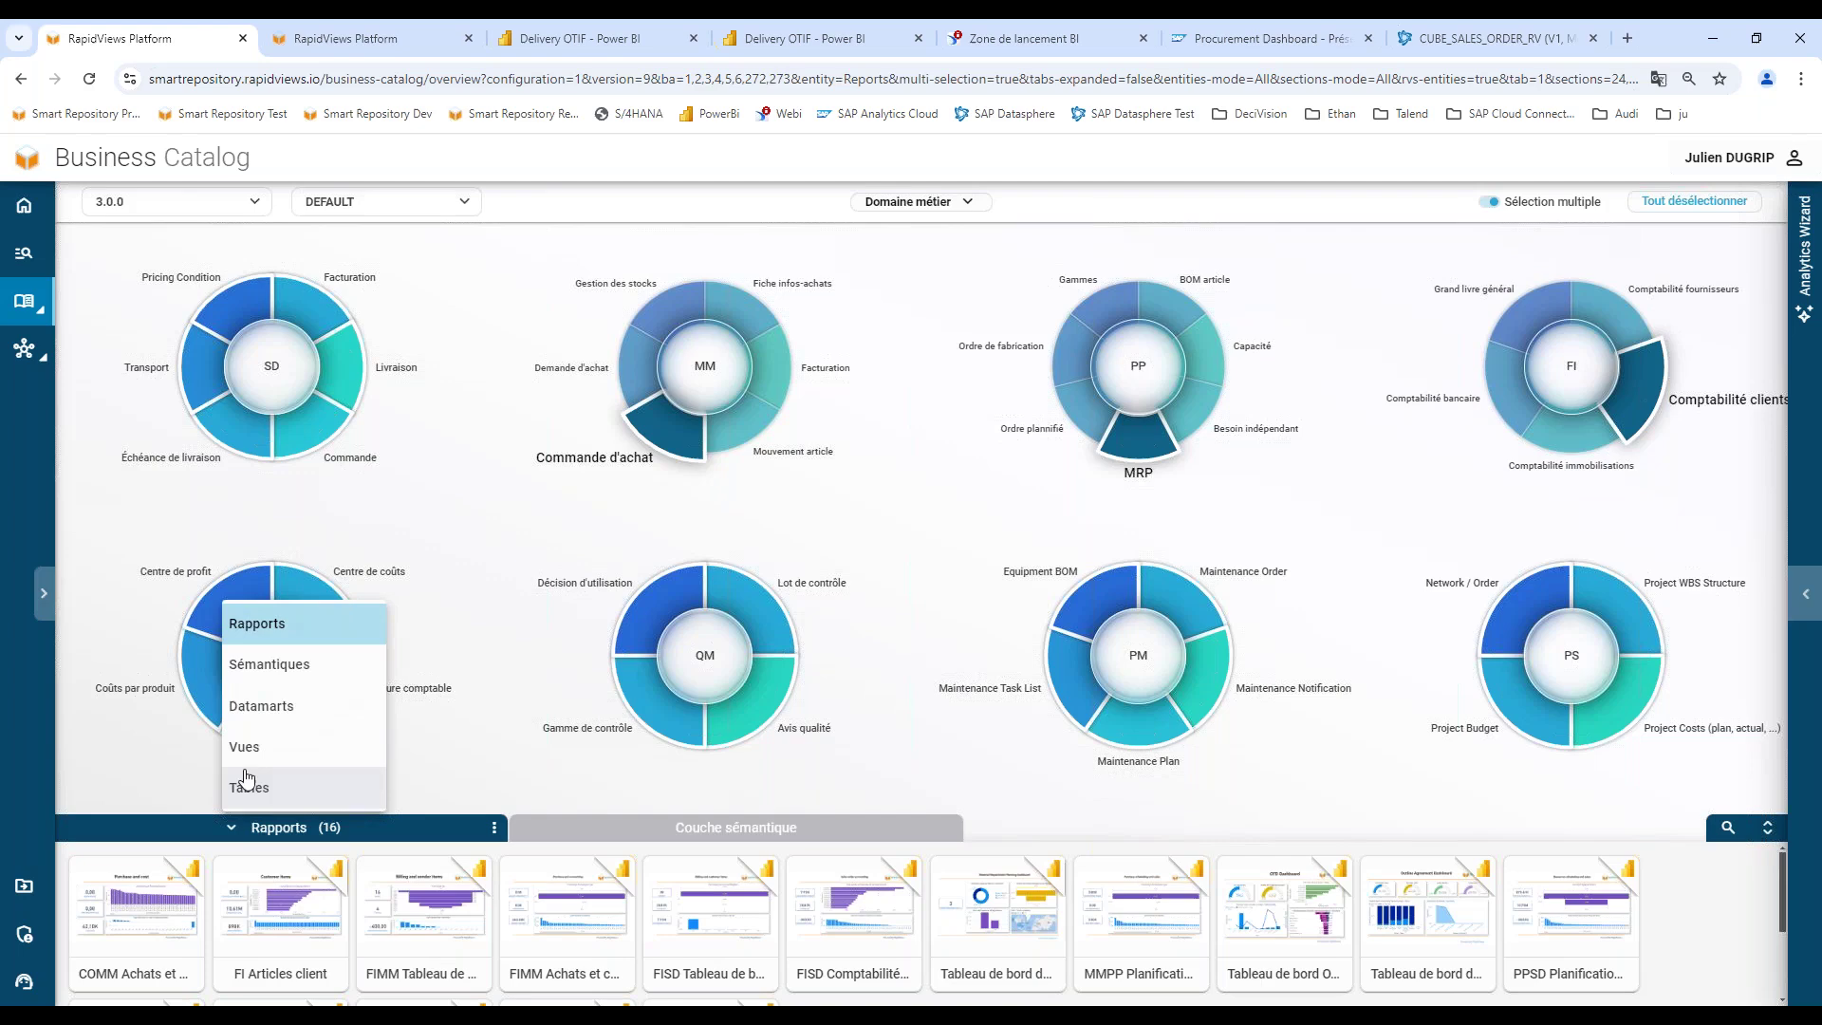
{"action": "left_click", "coordinate": [277, 669]}
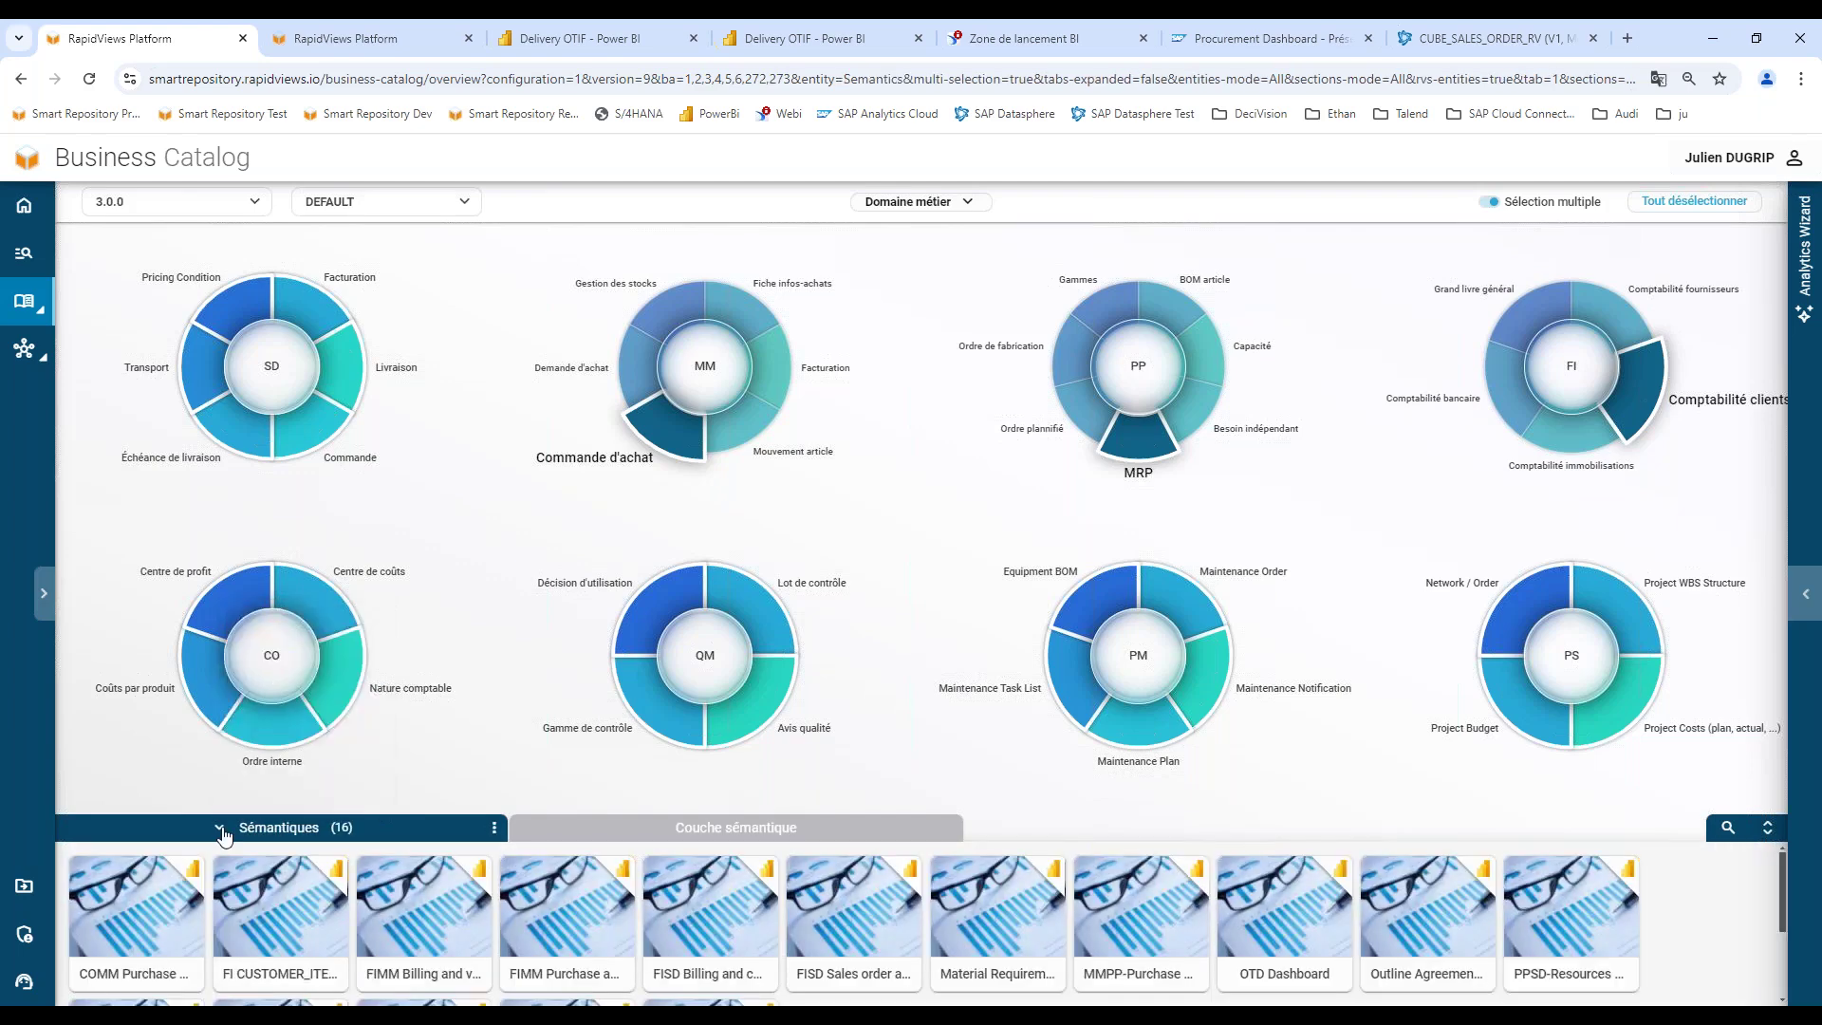
{"action": "left_click", "coordinate": [245, 707]}
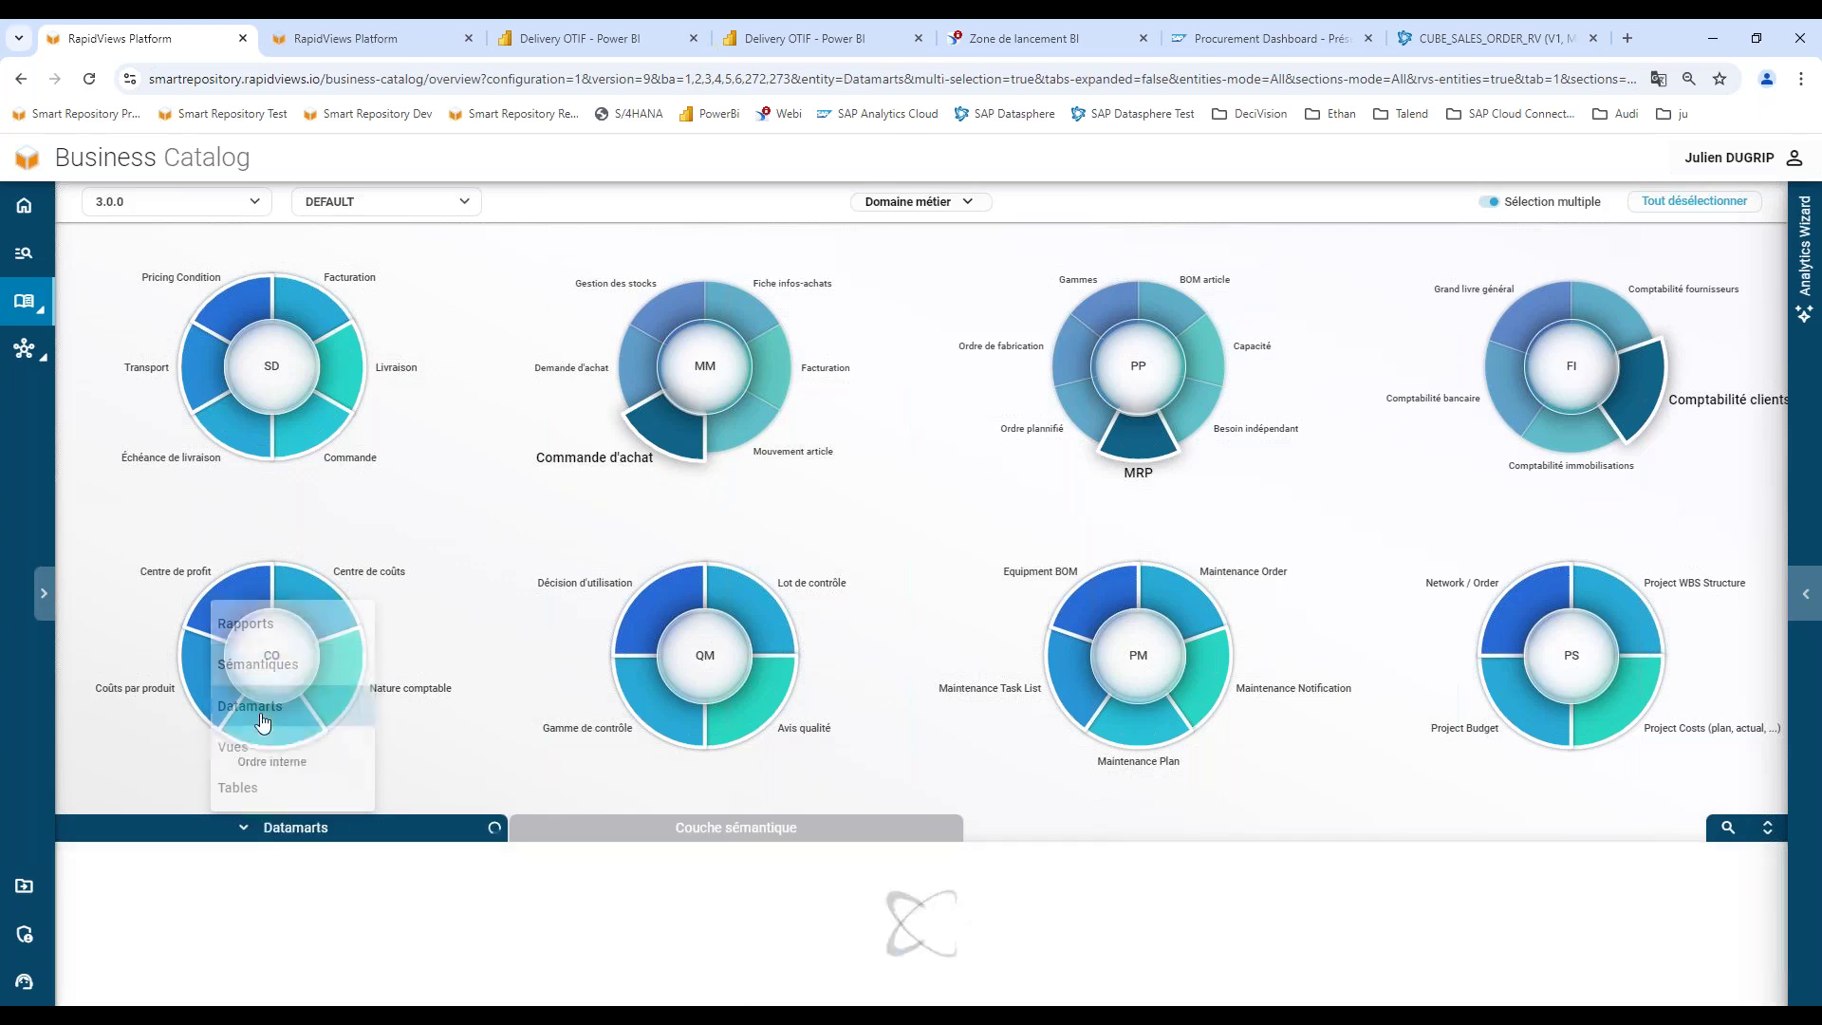
{"action": "left_click", "coordinate": [224, 827]}
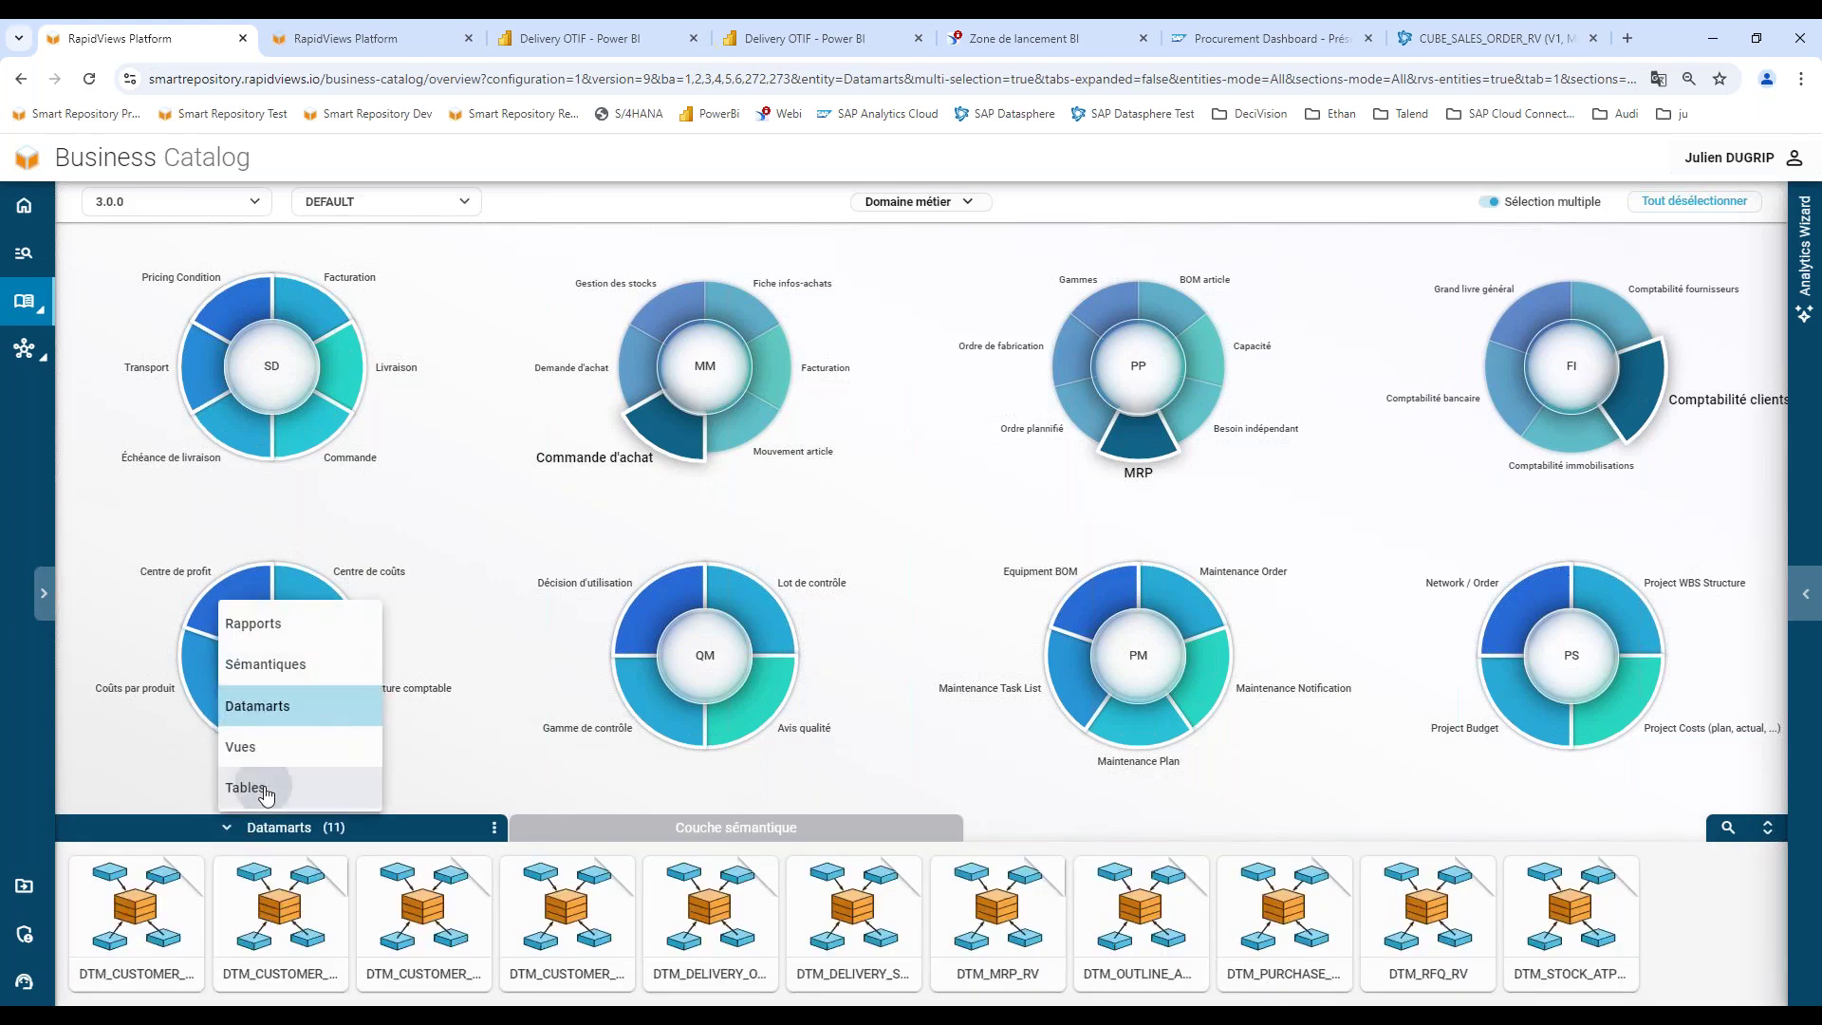
{"action": "left_click", "coordinate": [247, 788]}
{"action": "left_click", "coordinate": [242, 827]}
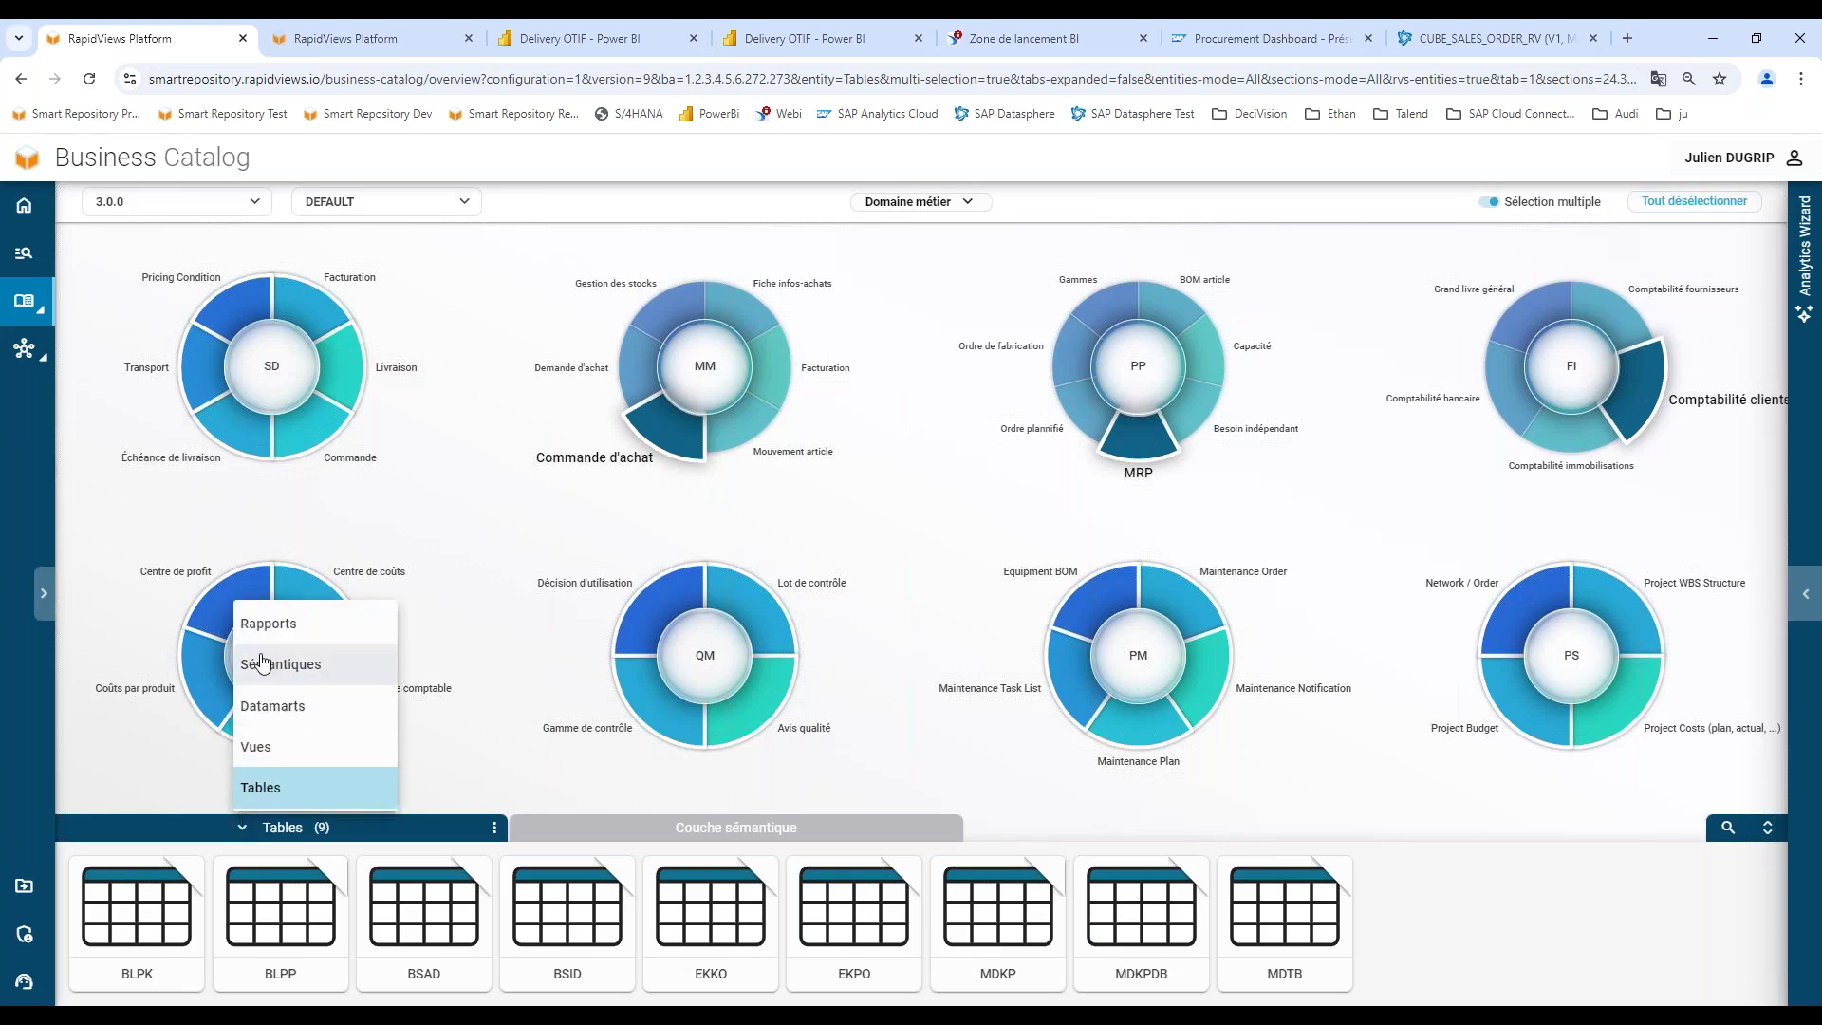
{"action": "left_click", "coordinate": [269, 636]}
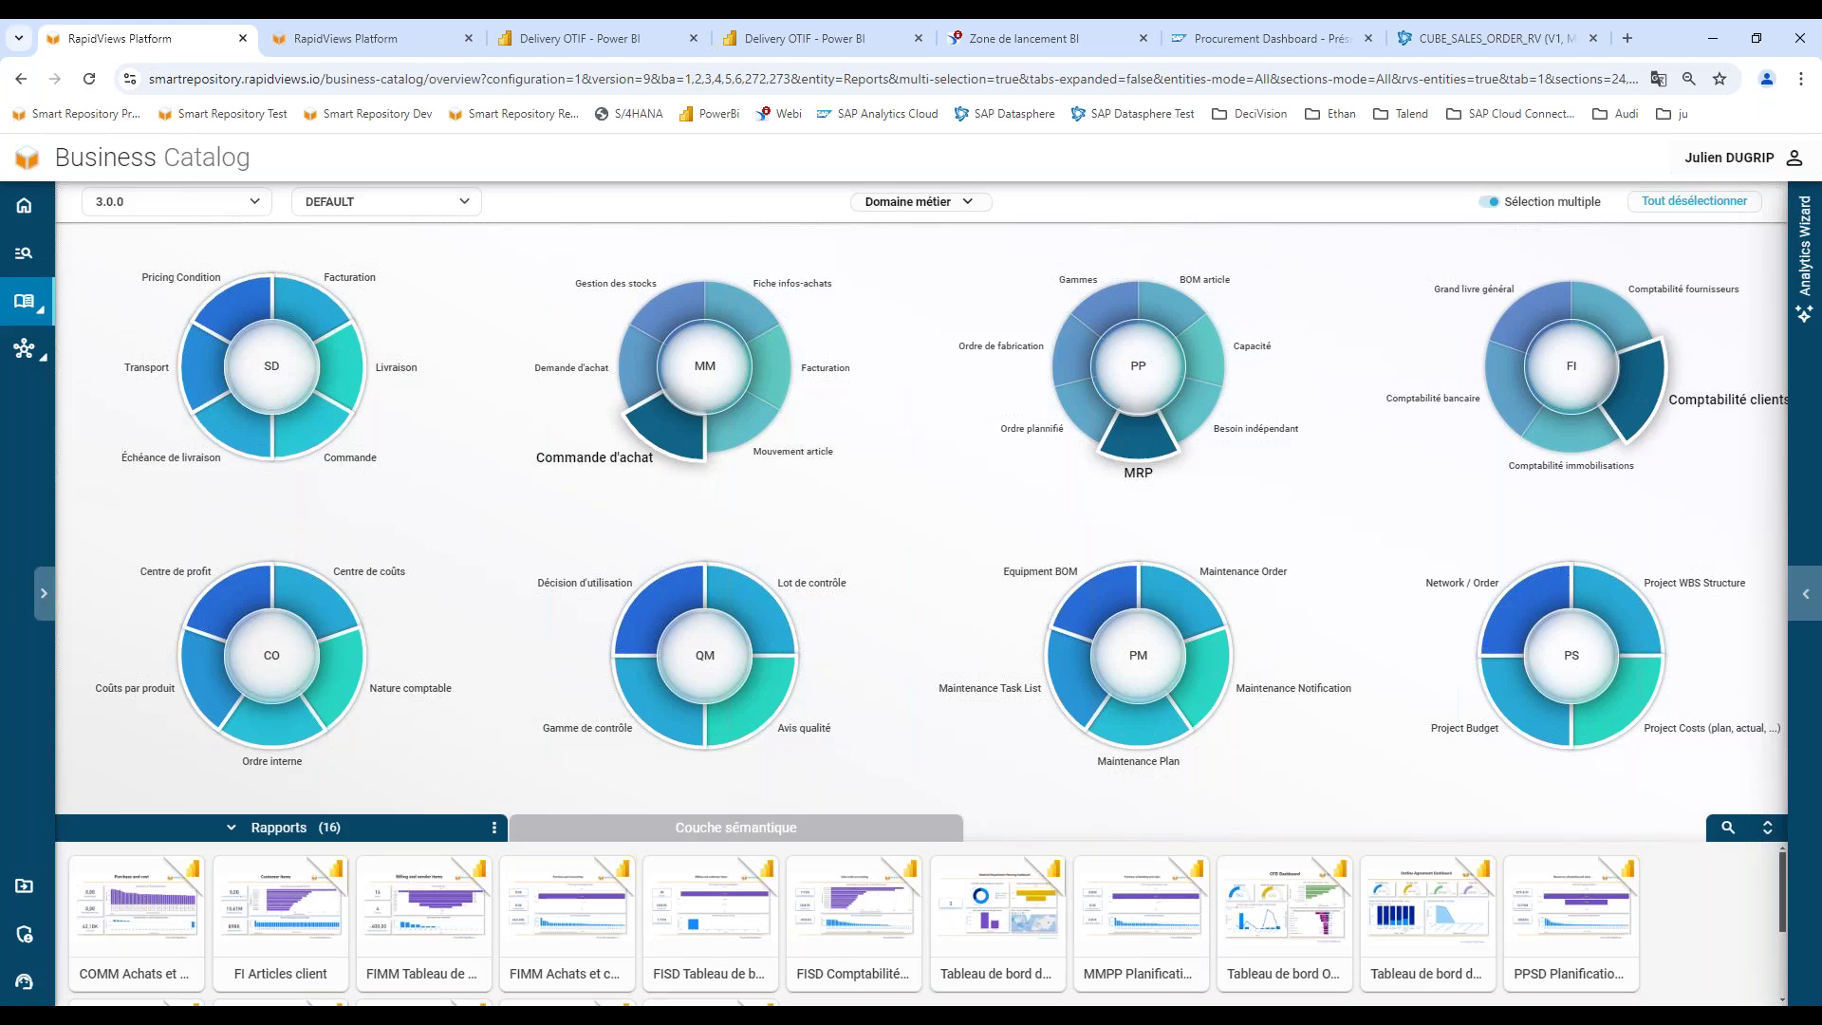
View the COMM Achats et coûts report's page from the Business Catalog, and return to the platform home page.
{"action": "left_click", "coordinate": [150, 978]}
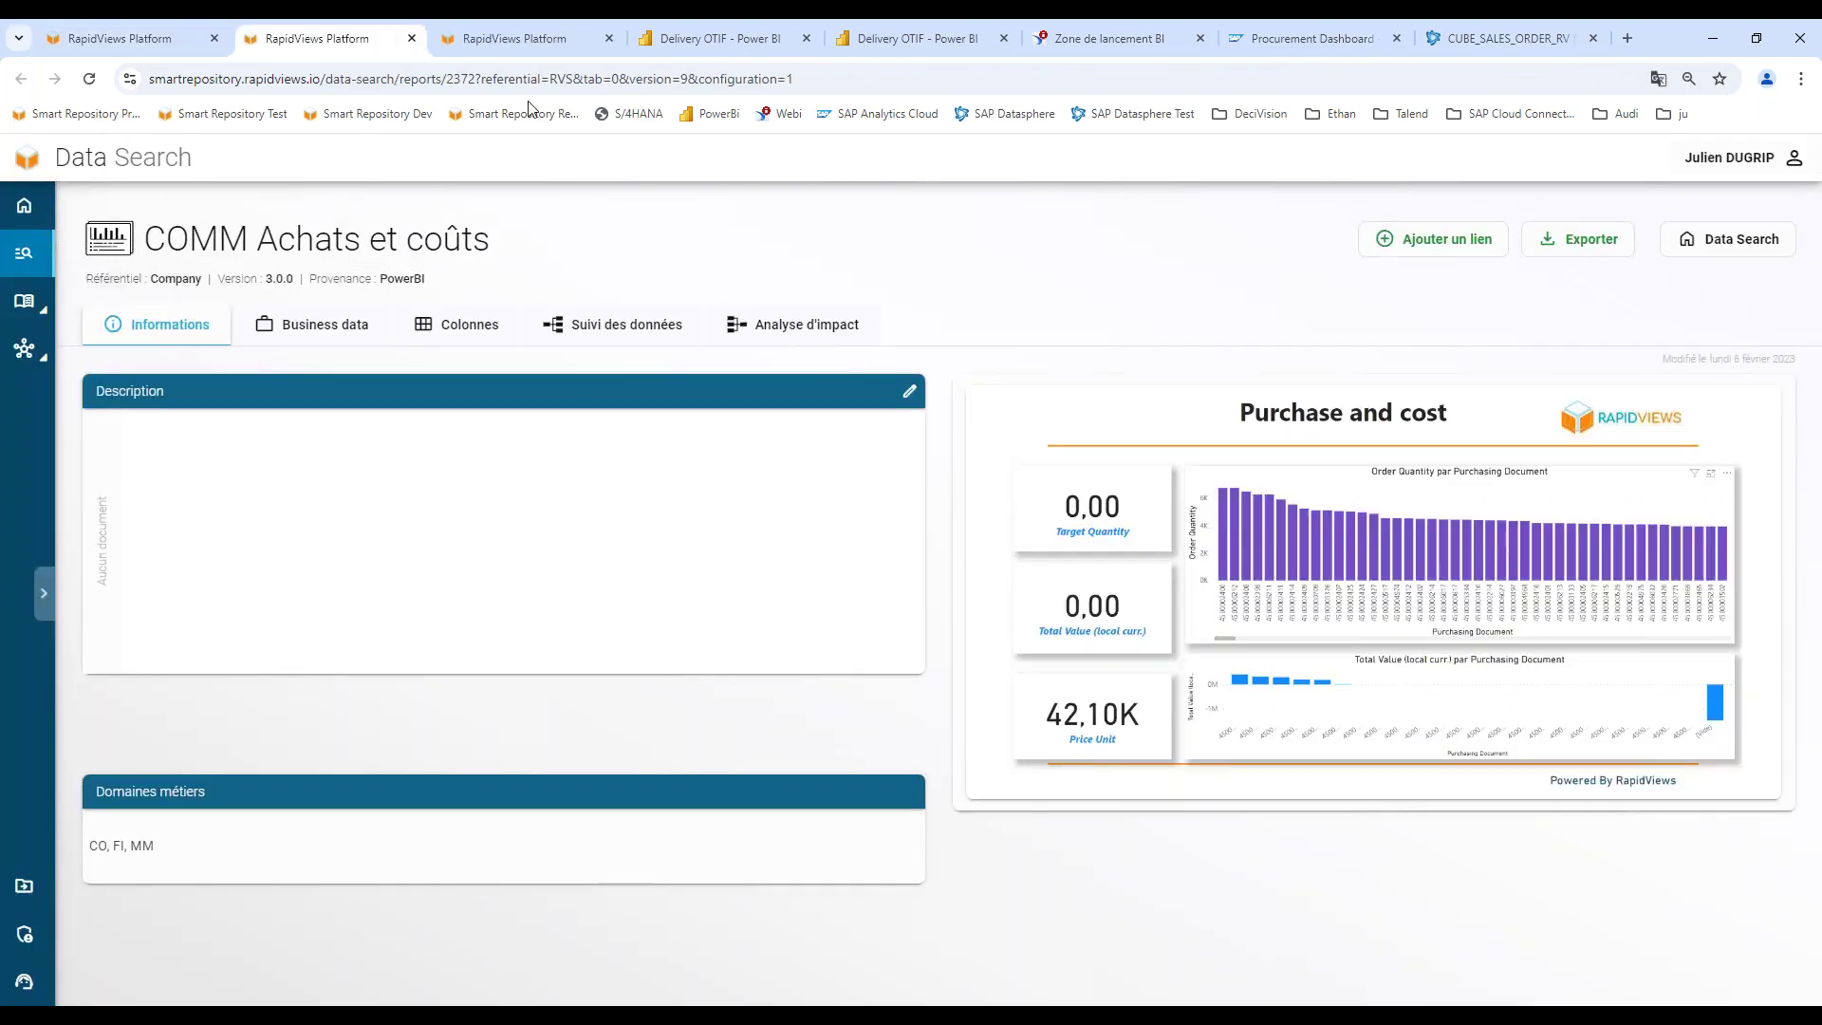
{"action": "left_click", "coordinate": [148, 40]}
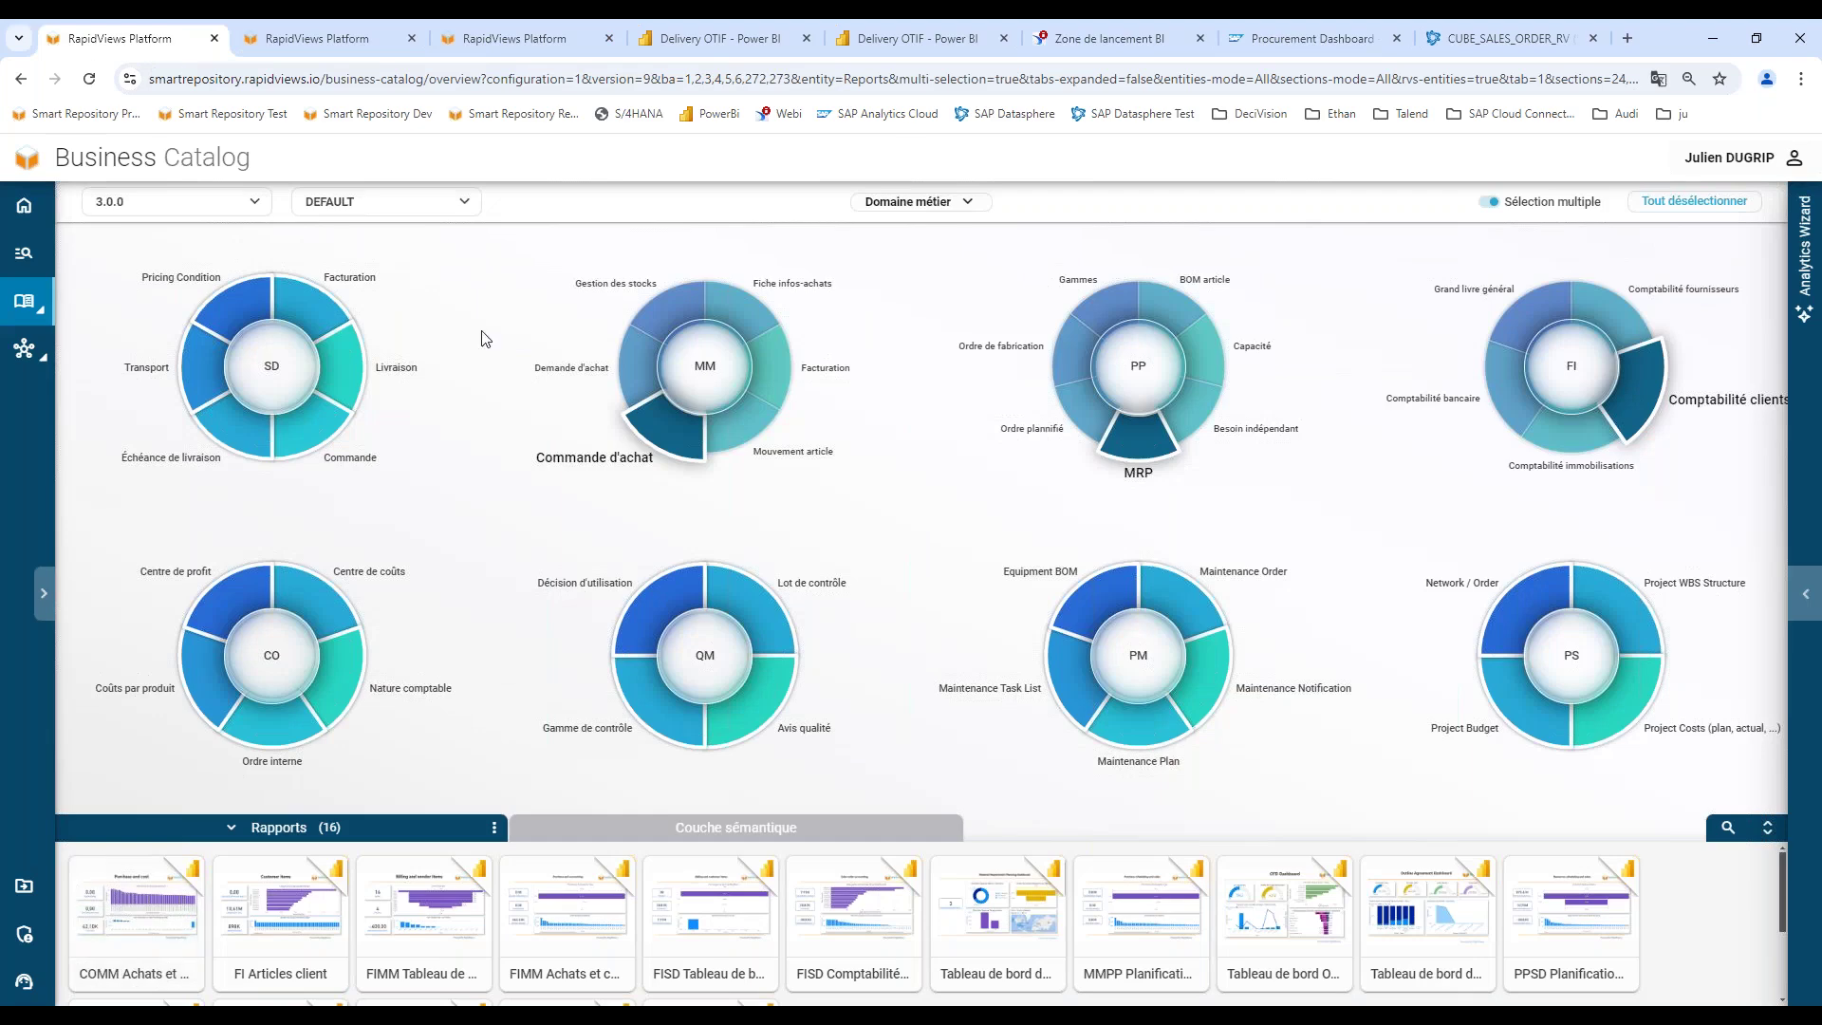
{"action": "left_click", "coordinate": [23, 205]}
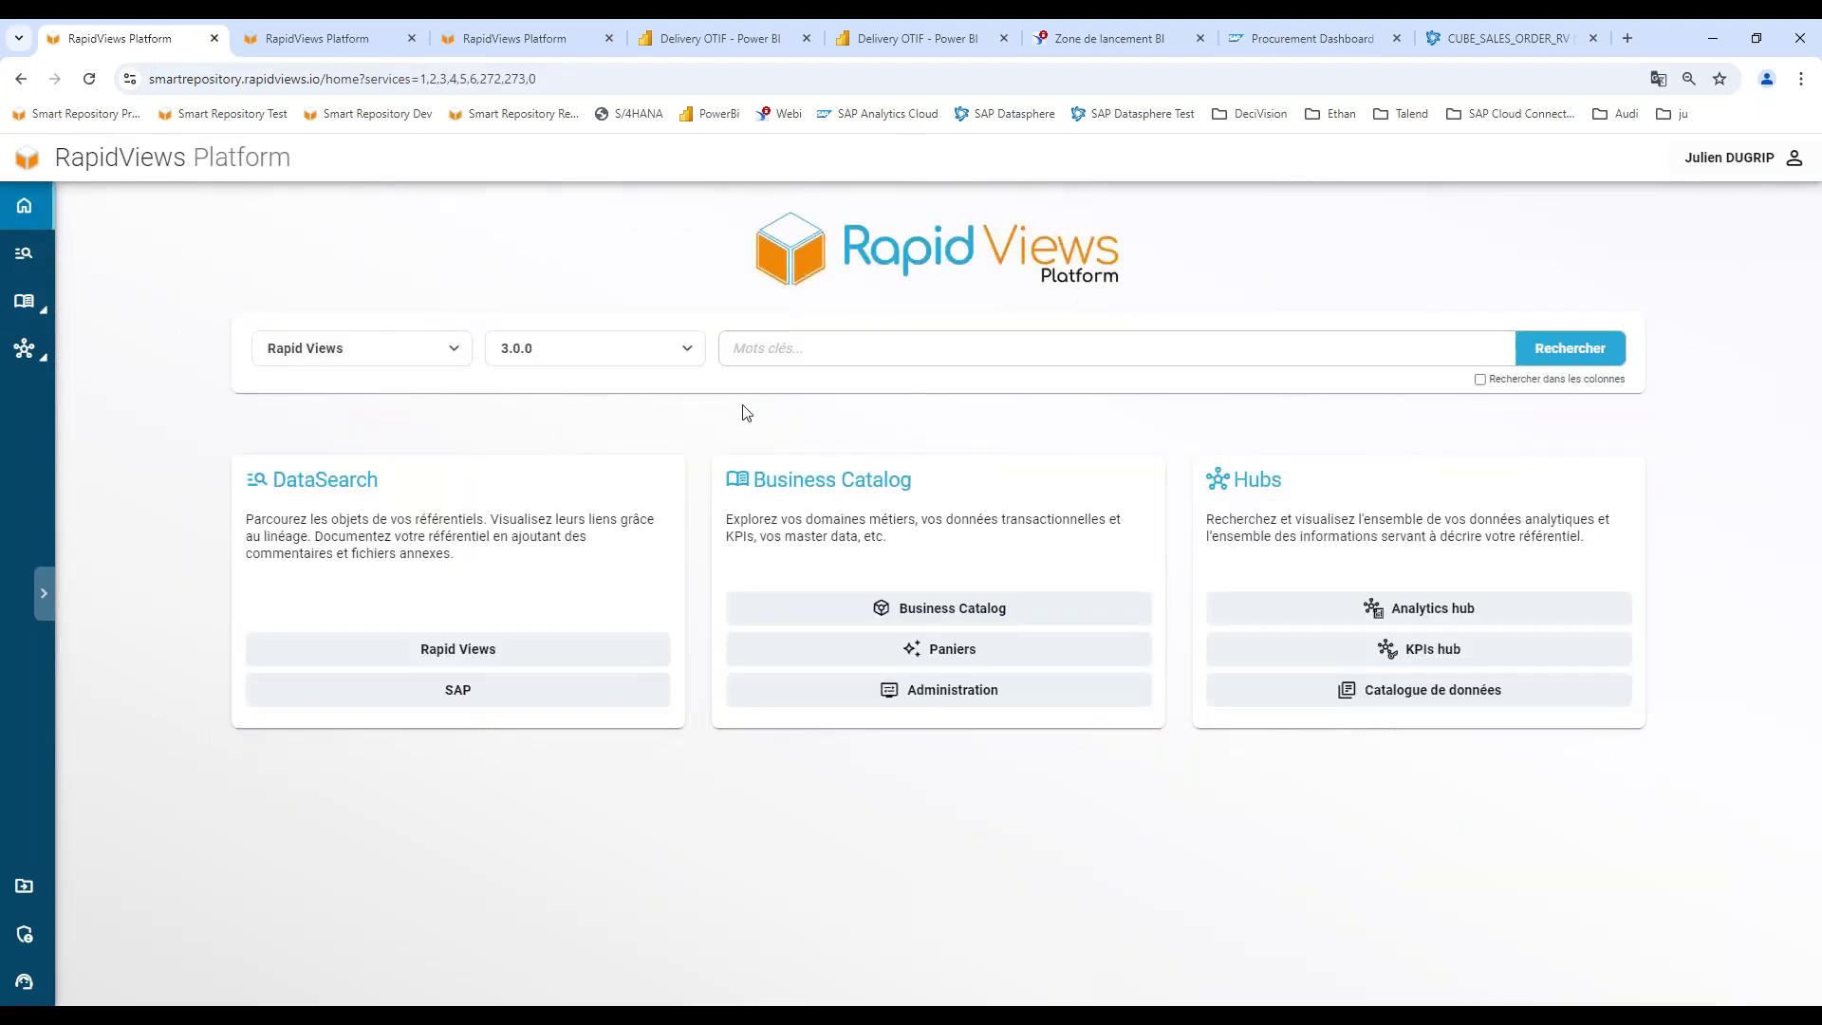
Open the Analytics hub, filter its reports by Livraison in the SD domain, and collapse the domain lists.
{"action": "left_click", "coordinate": [1433, 649]}
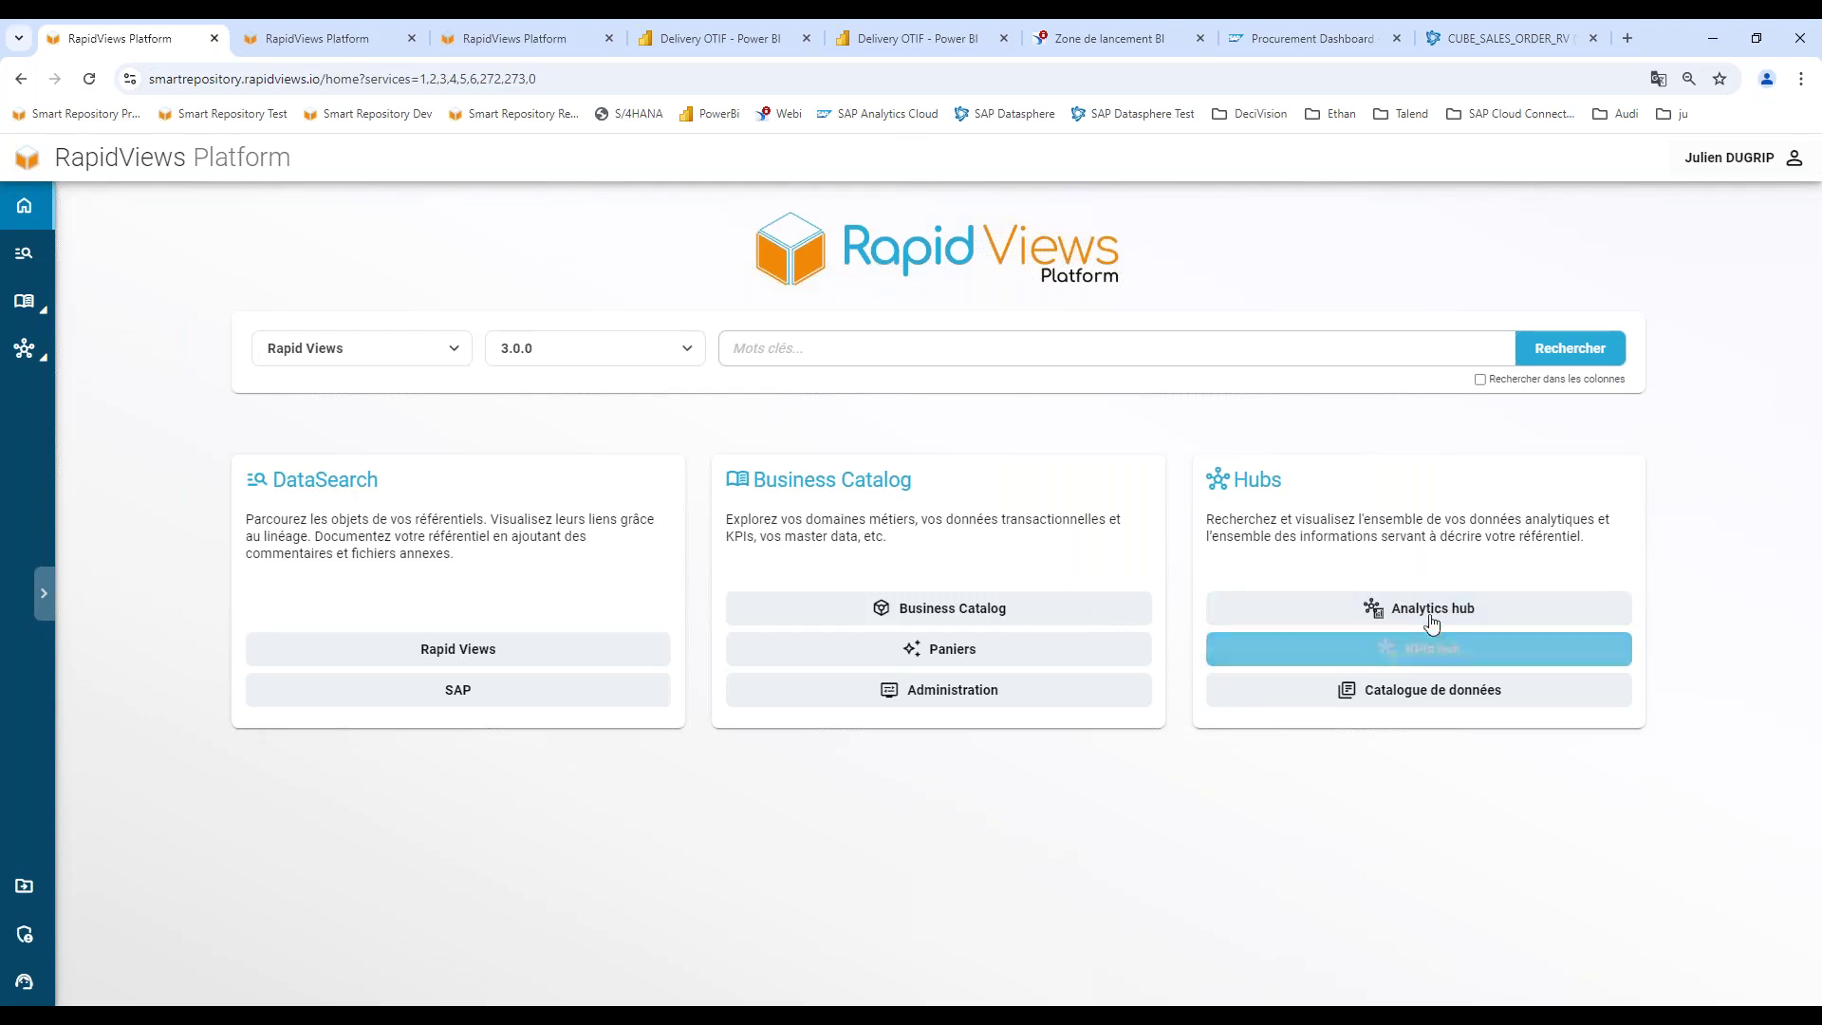
{"action": "left_click", "coordinate": [1433, 610]}
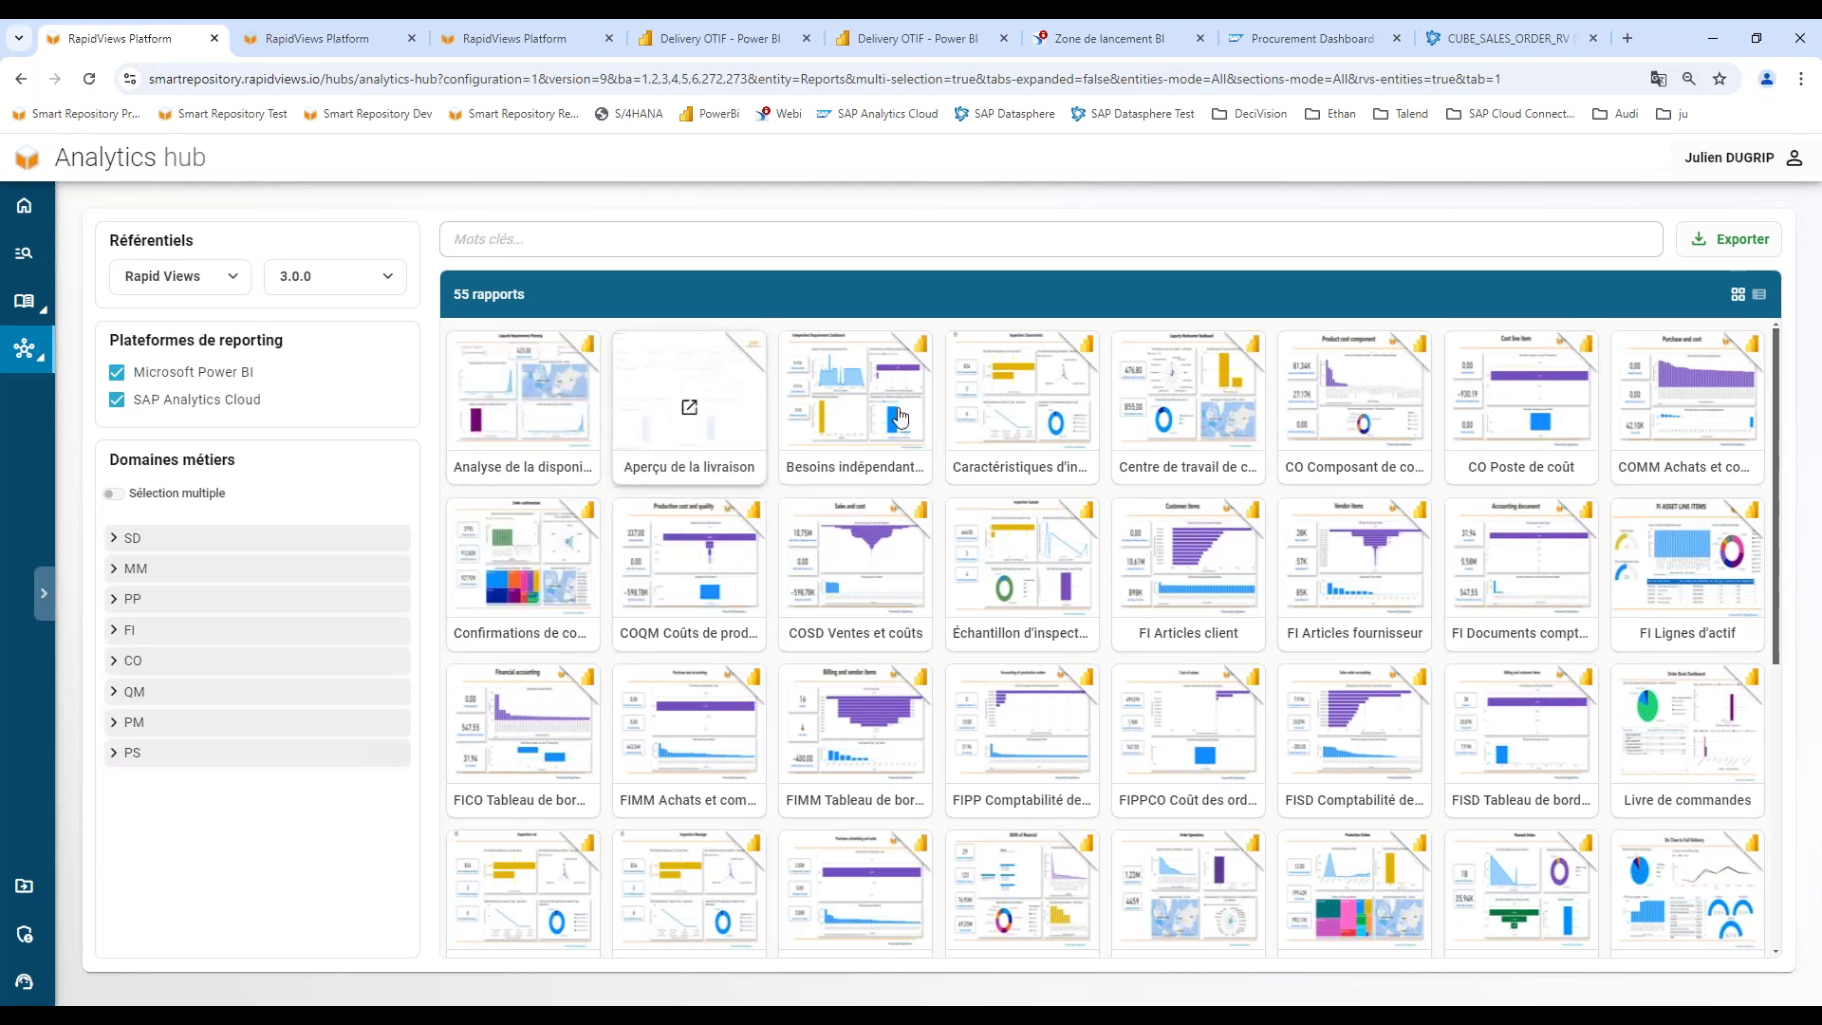
{"action": "left_click", "coordinate": [123, 538]}
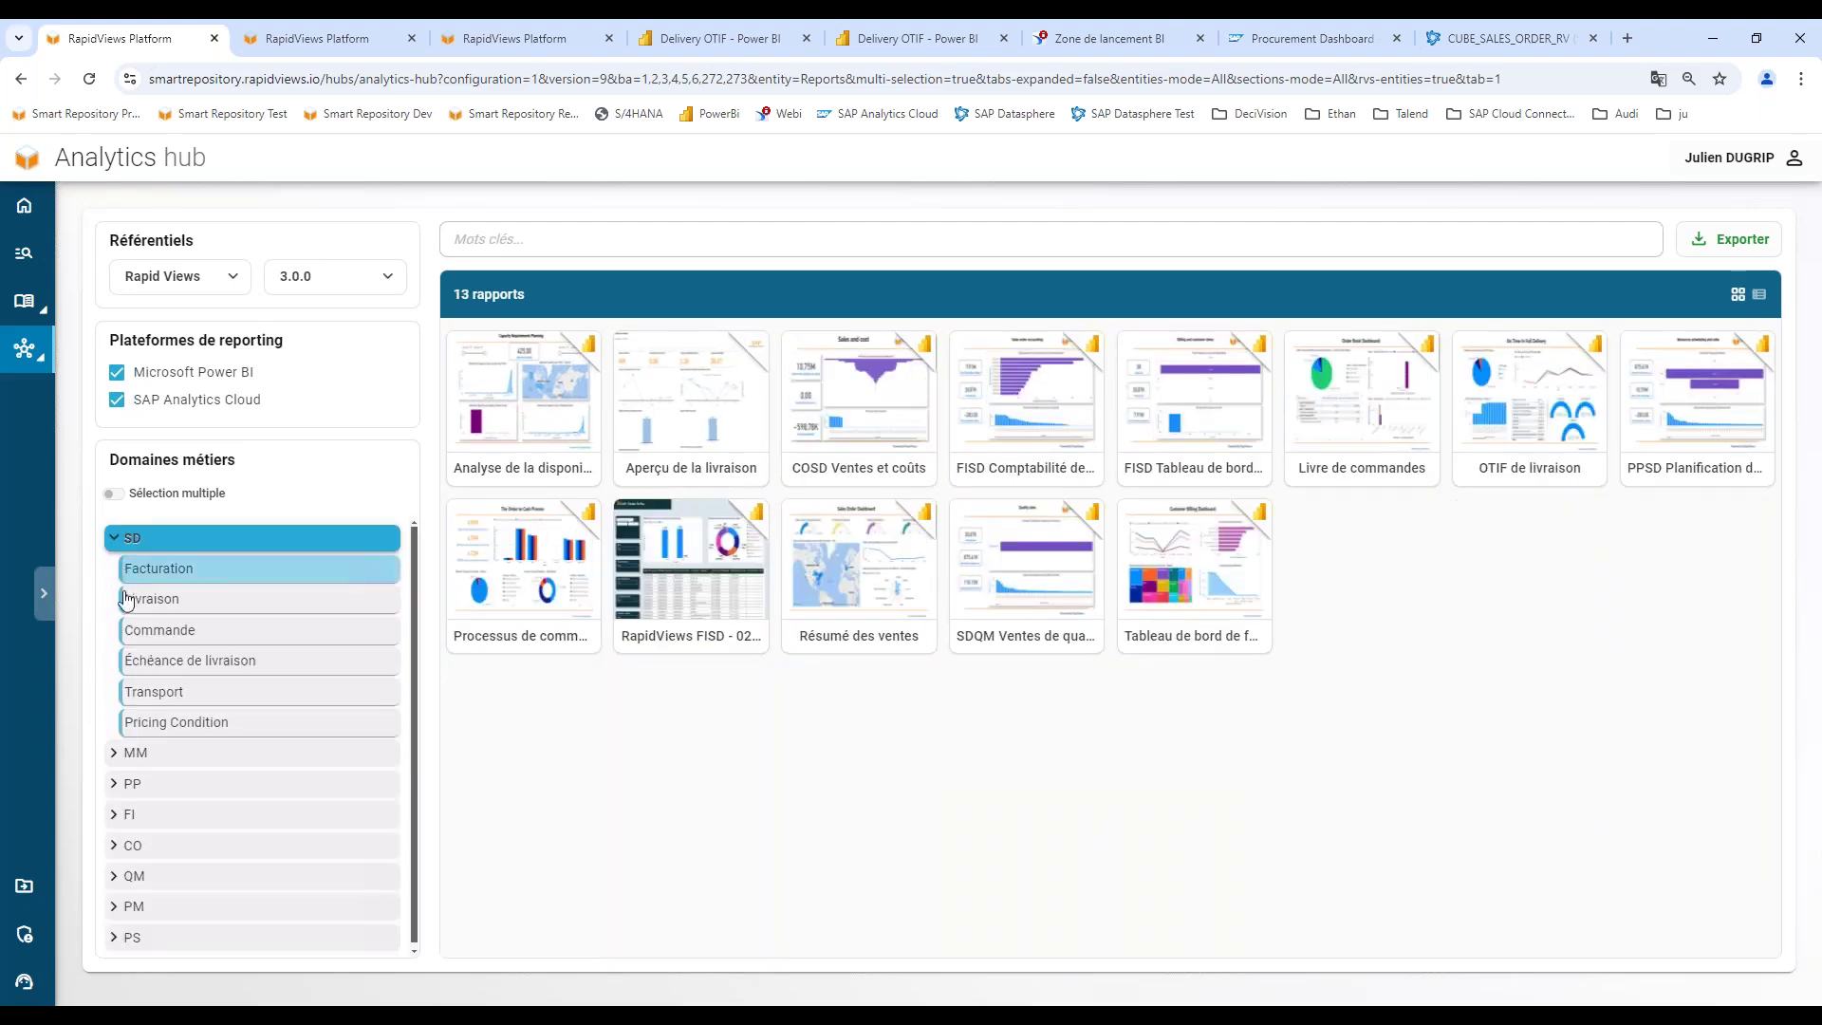
{"action": "left_click", "coordinate": [179, 601]}
{"action": "left_click", "coordinate": [121, 764]}
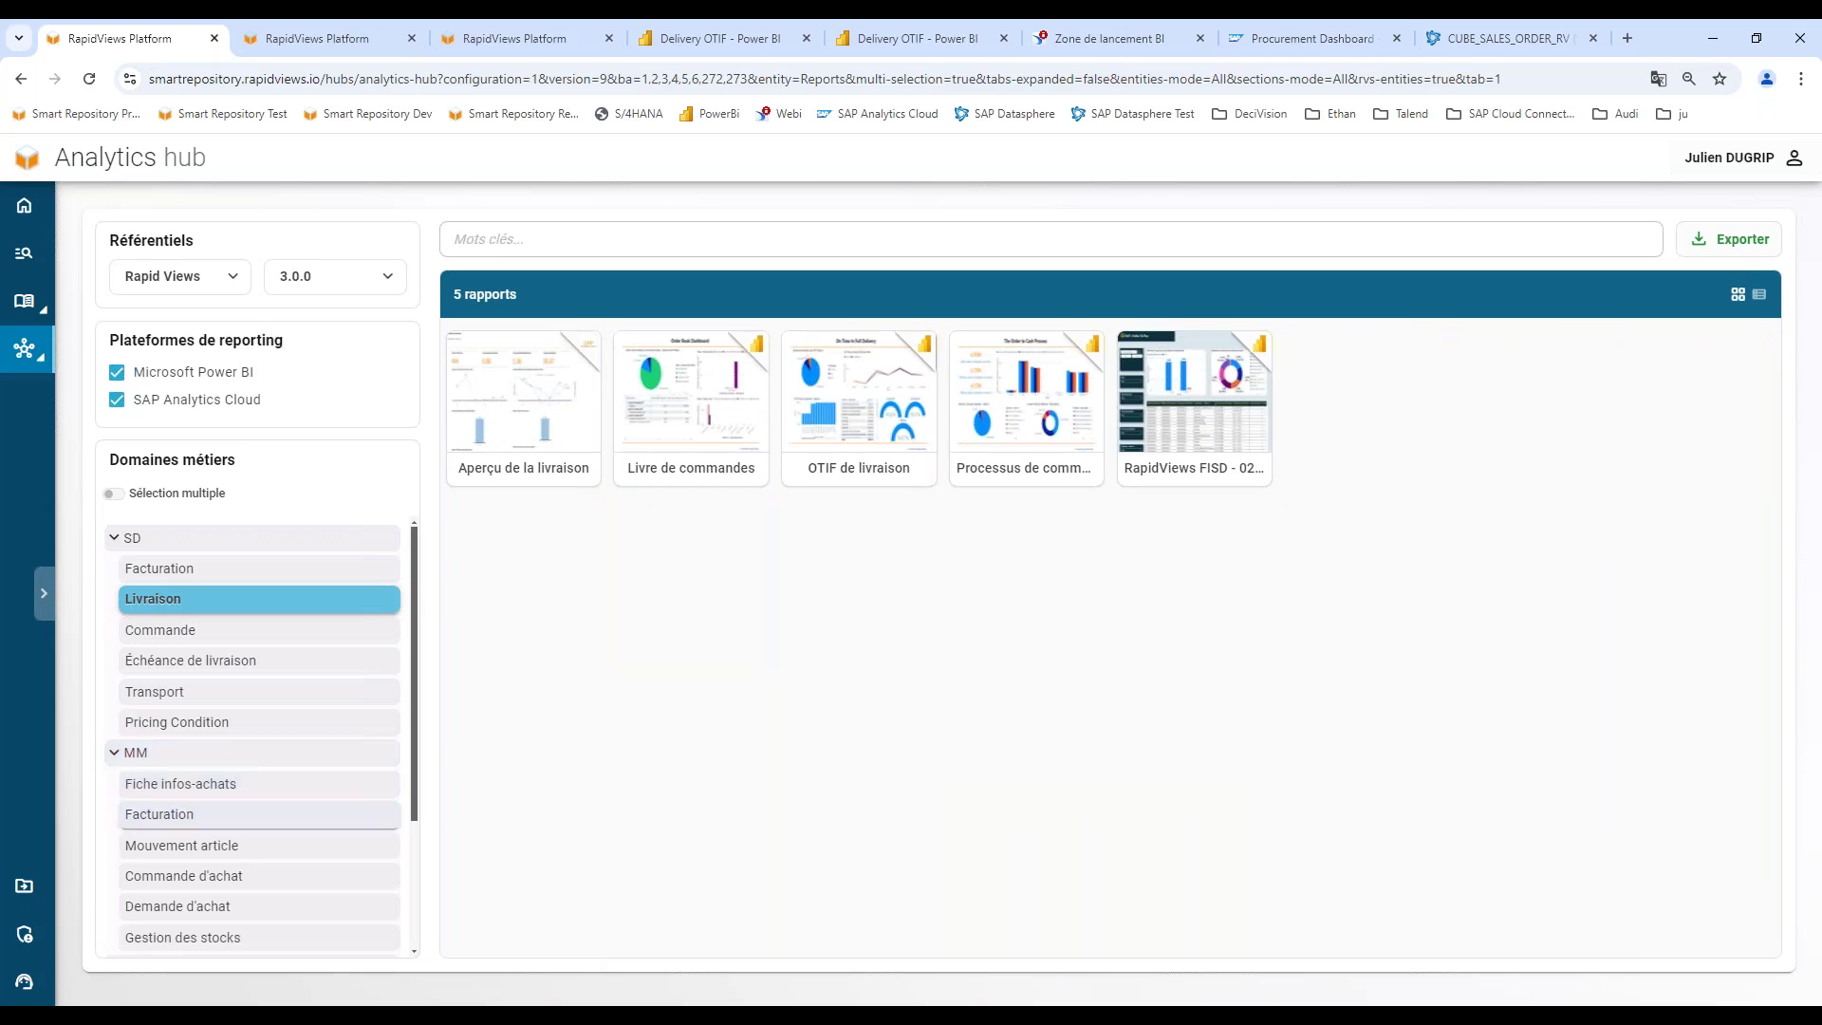
{"action": "left_click", "coordinate": [133, 752]}
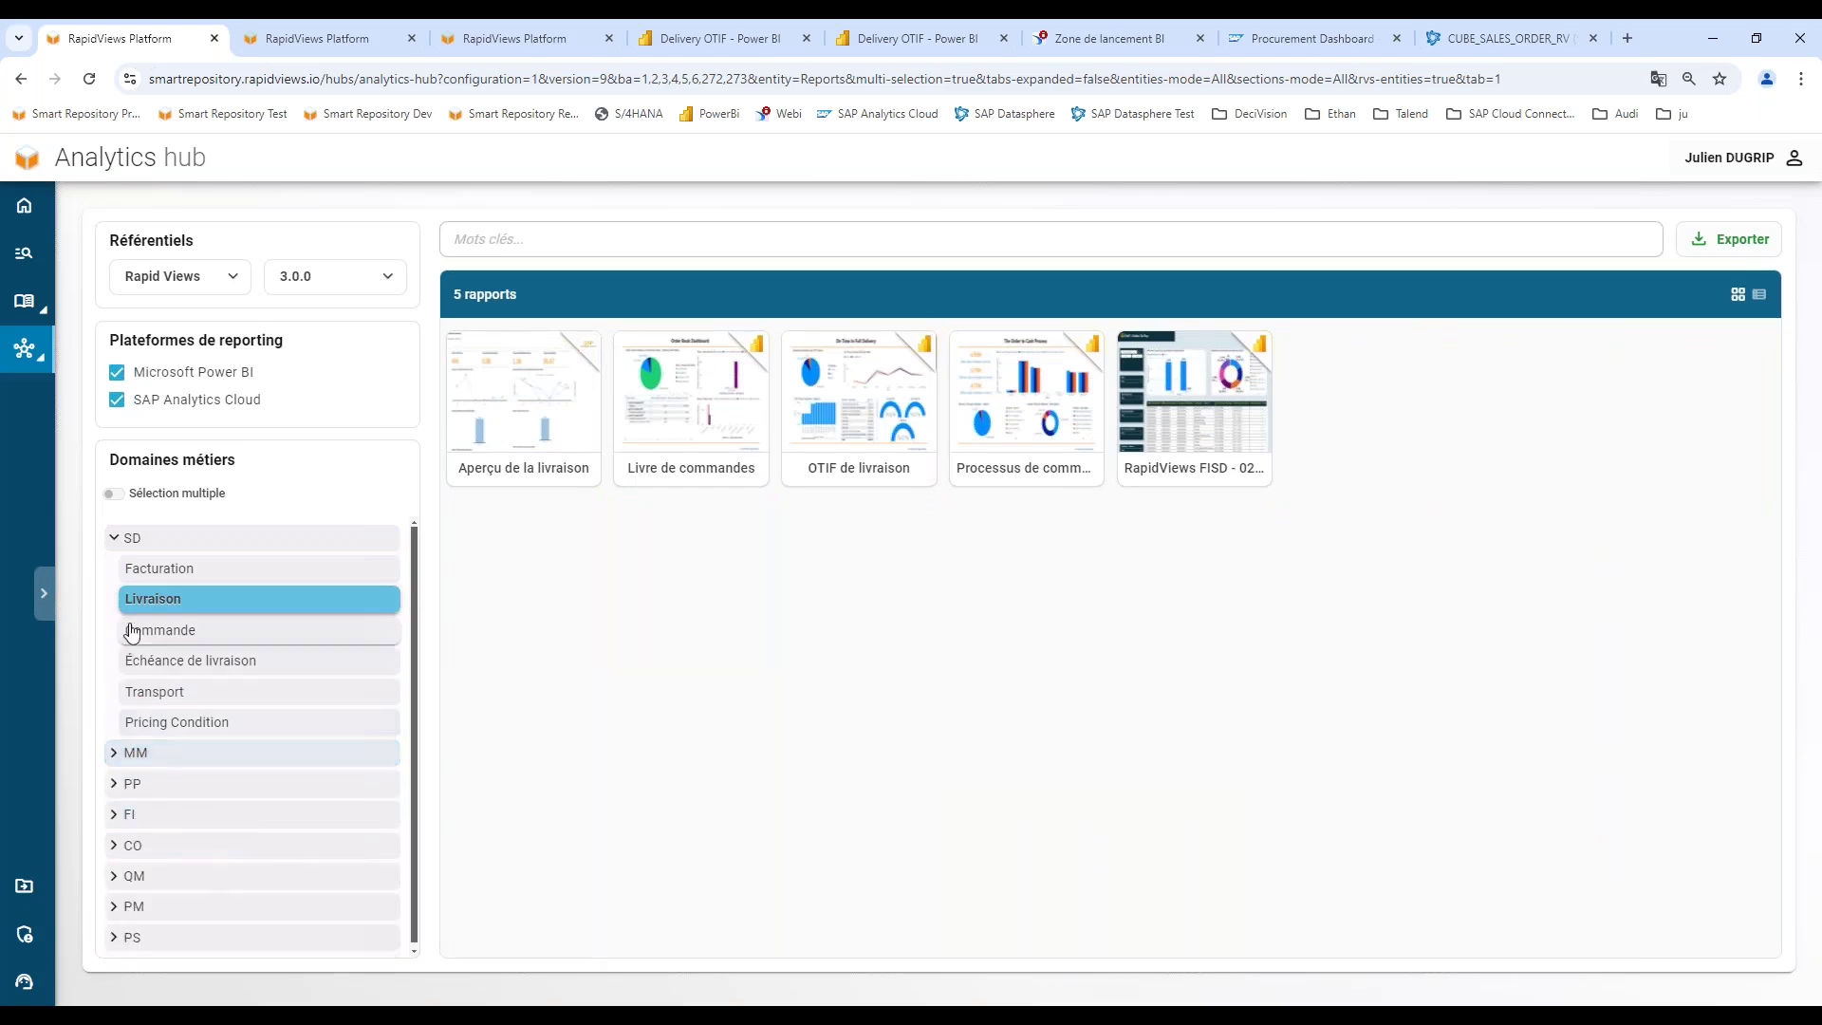
{"action": "left_click", "coordinate": [128, 538]}
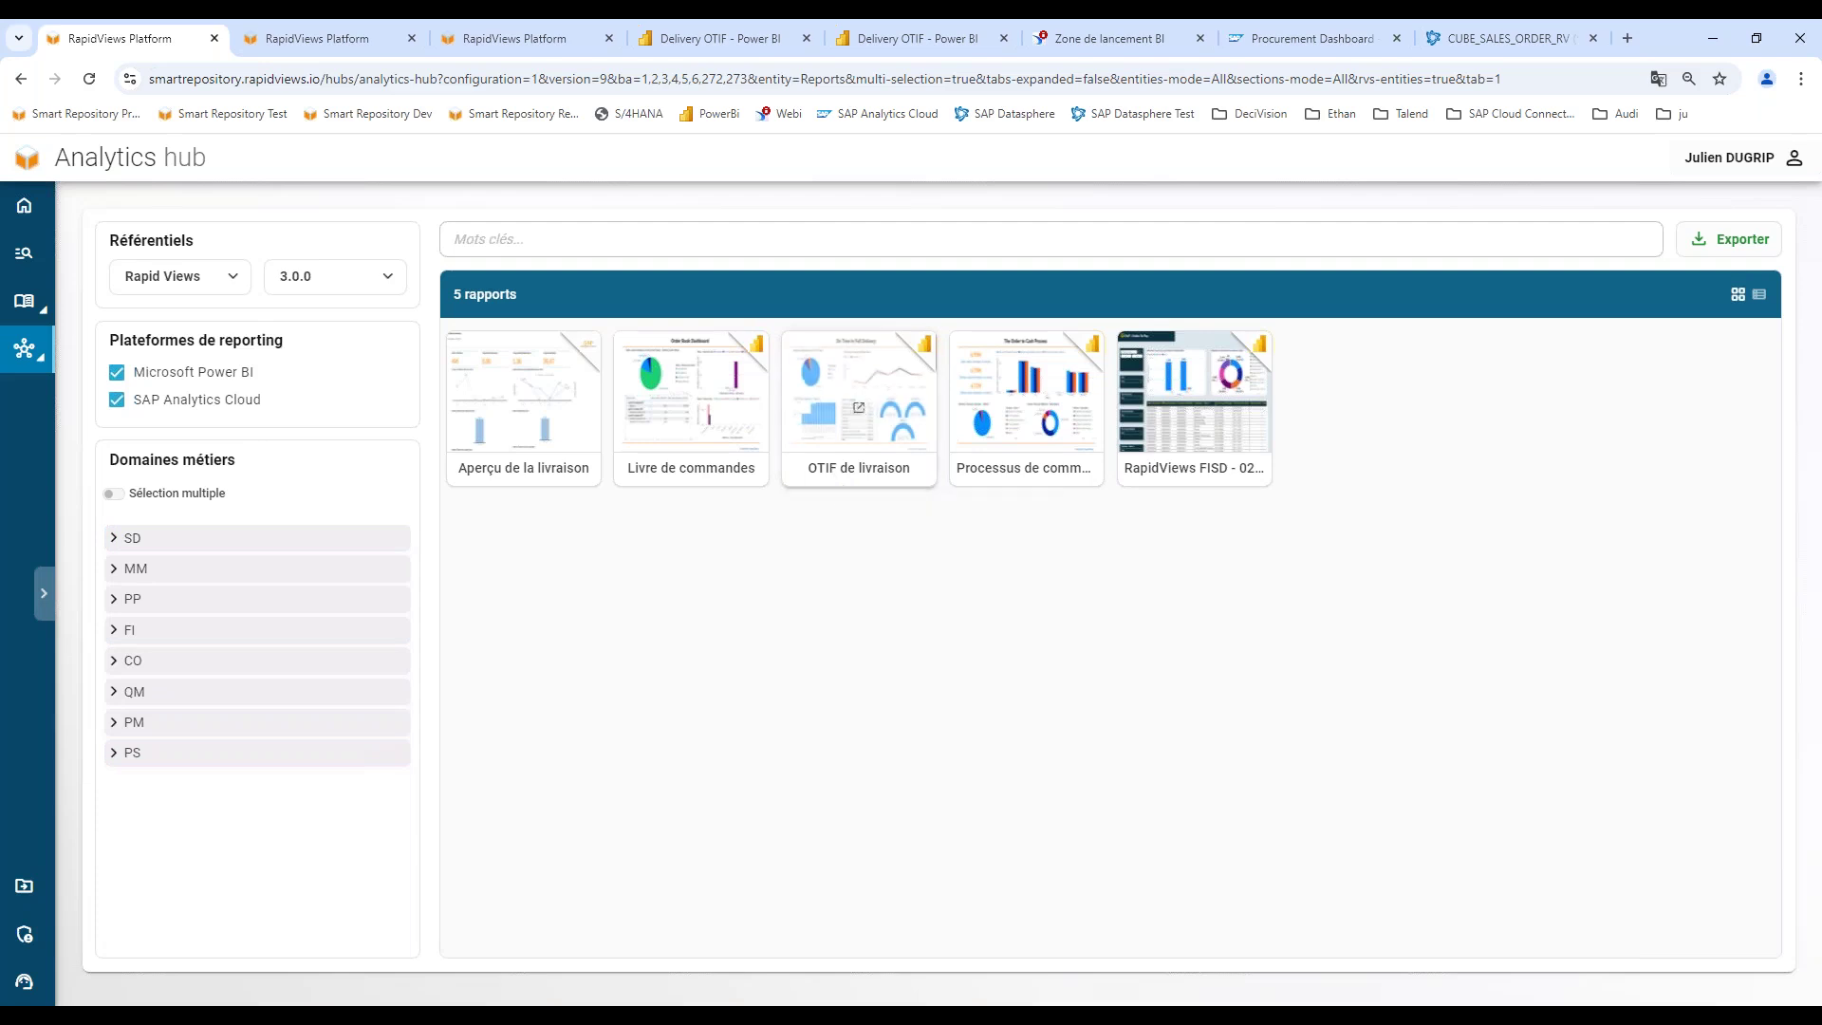
Switch to the Demo Report platform's browser window and view the reports in its Analytics hub.
{"action": "left_click", "coordinate": [617, 242]}
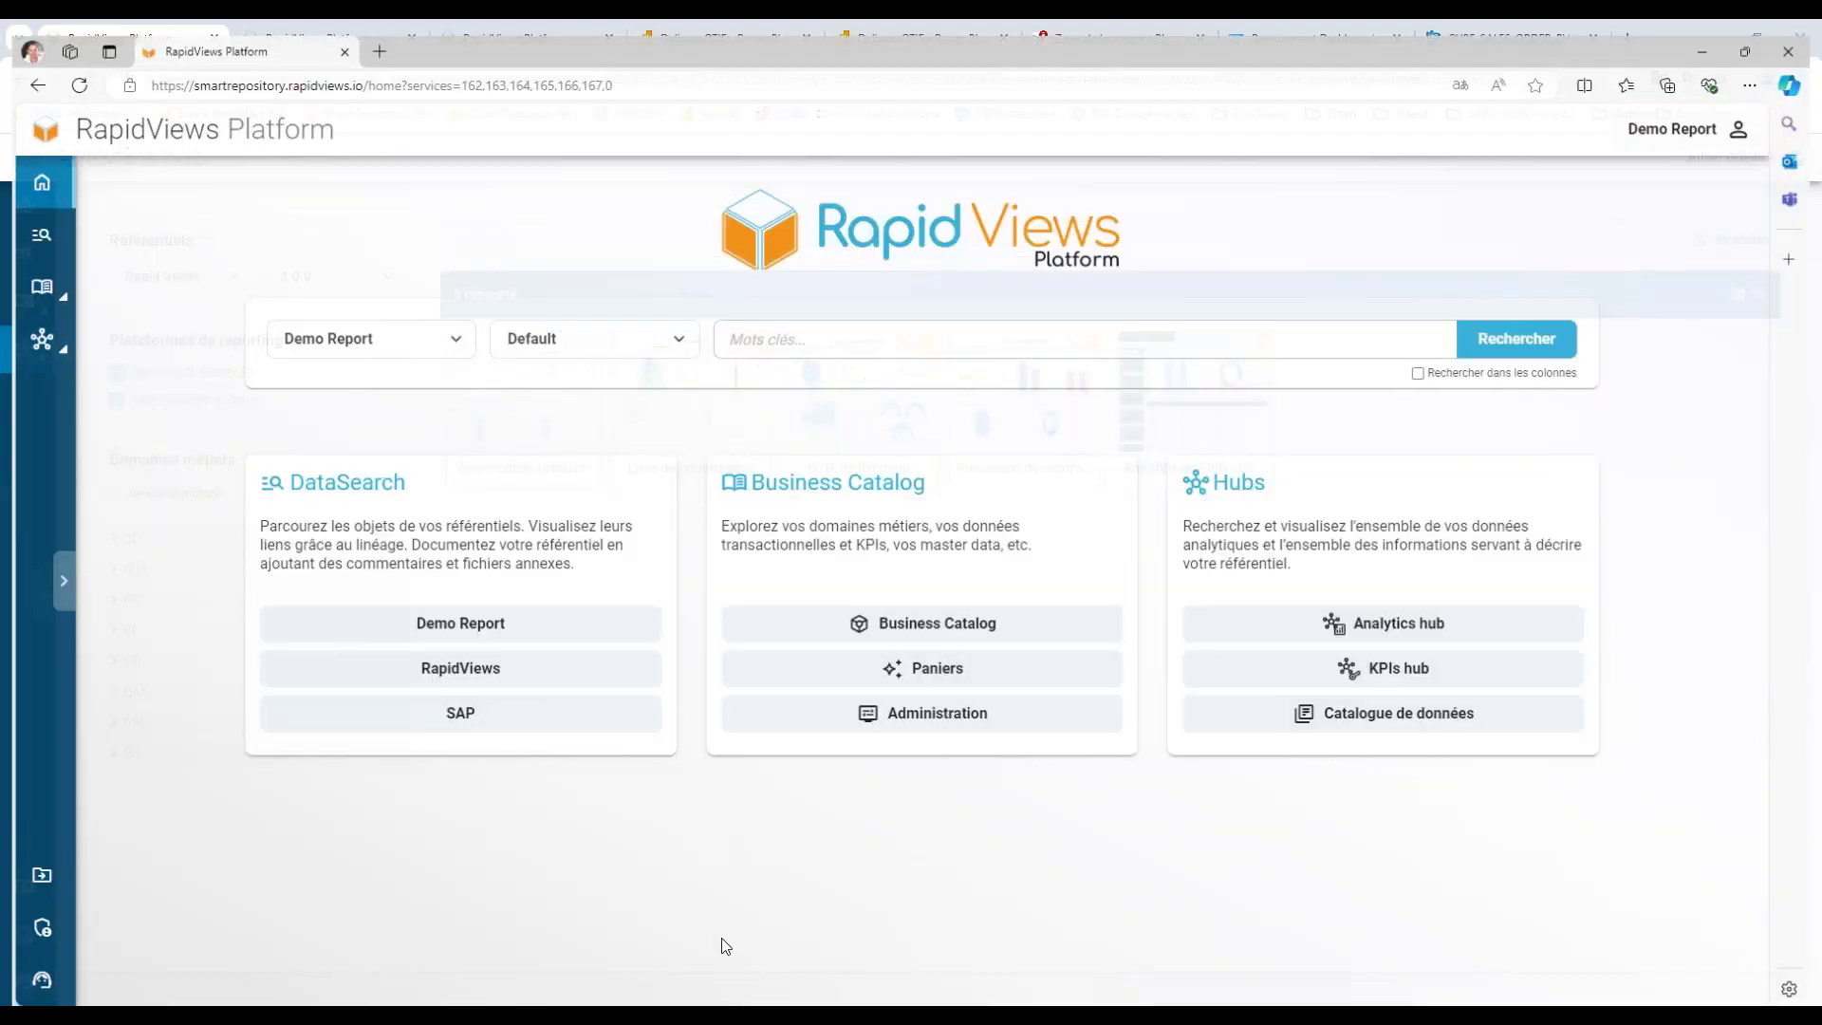
{"action": "left_click", "coordinate": [1319, 627]}
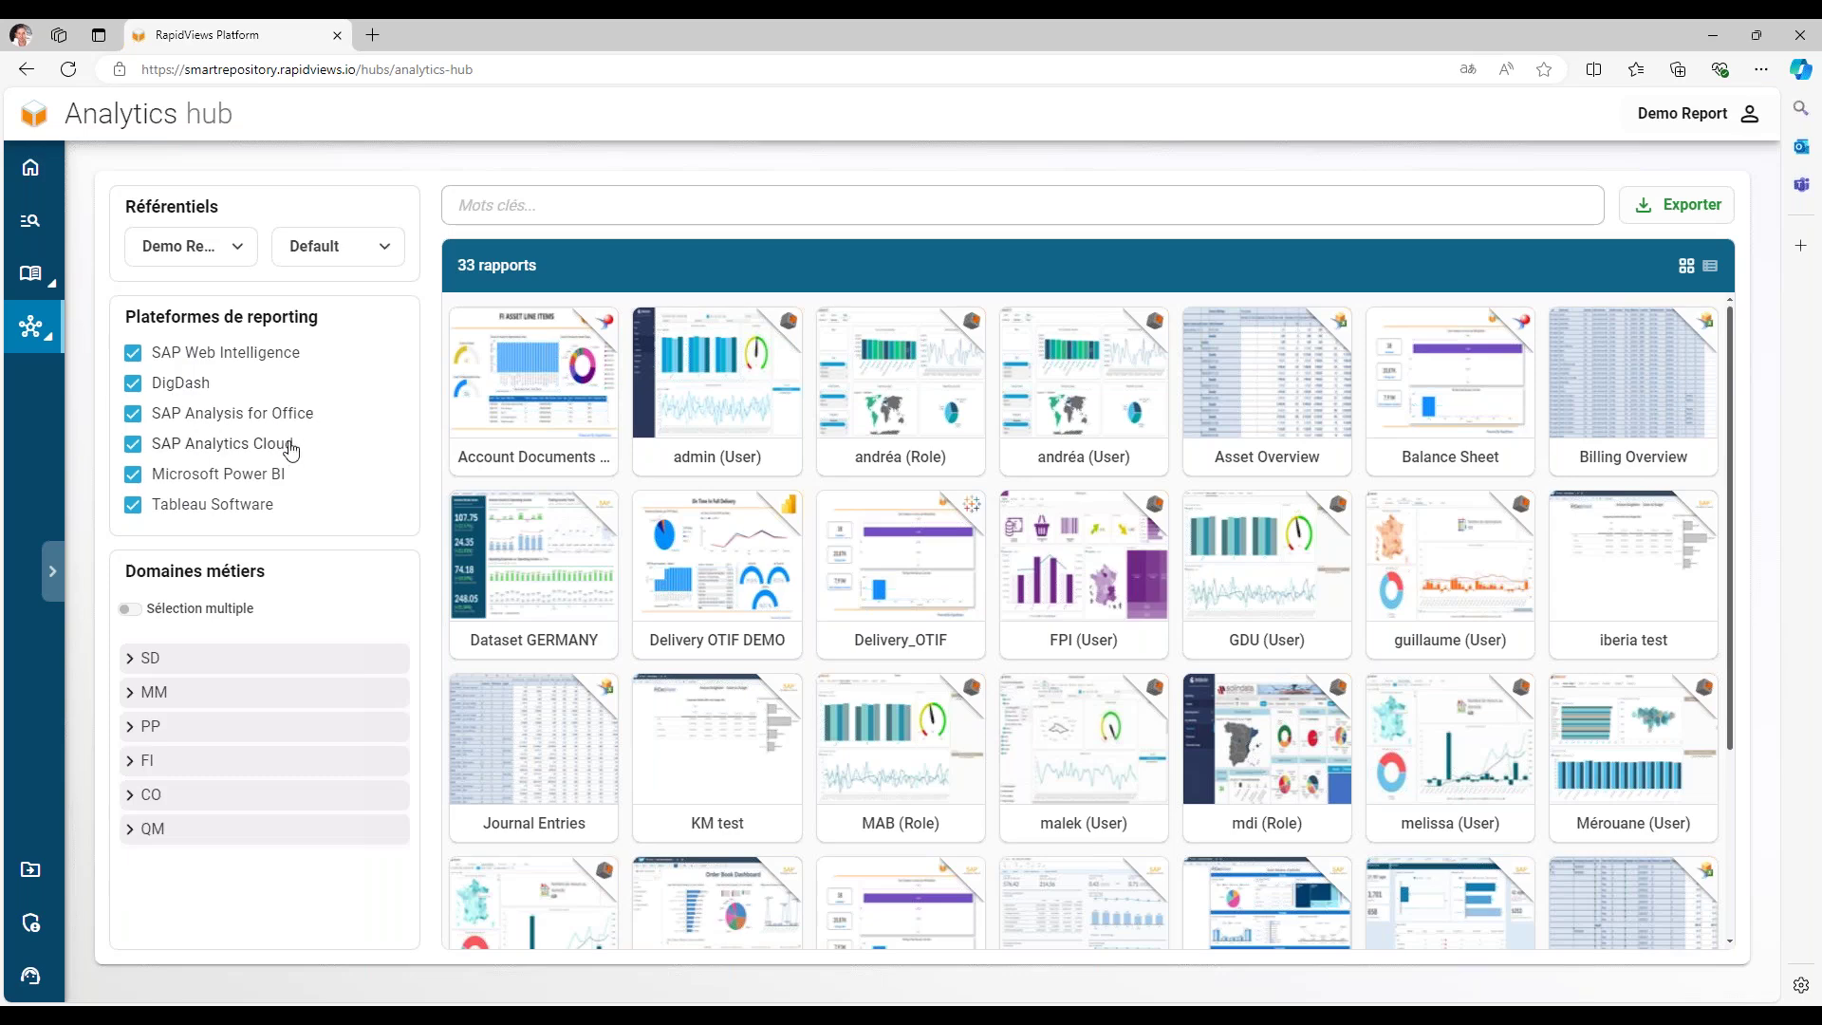
{"action": "mouse_move", "coordinate": [834, 591]}
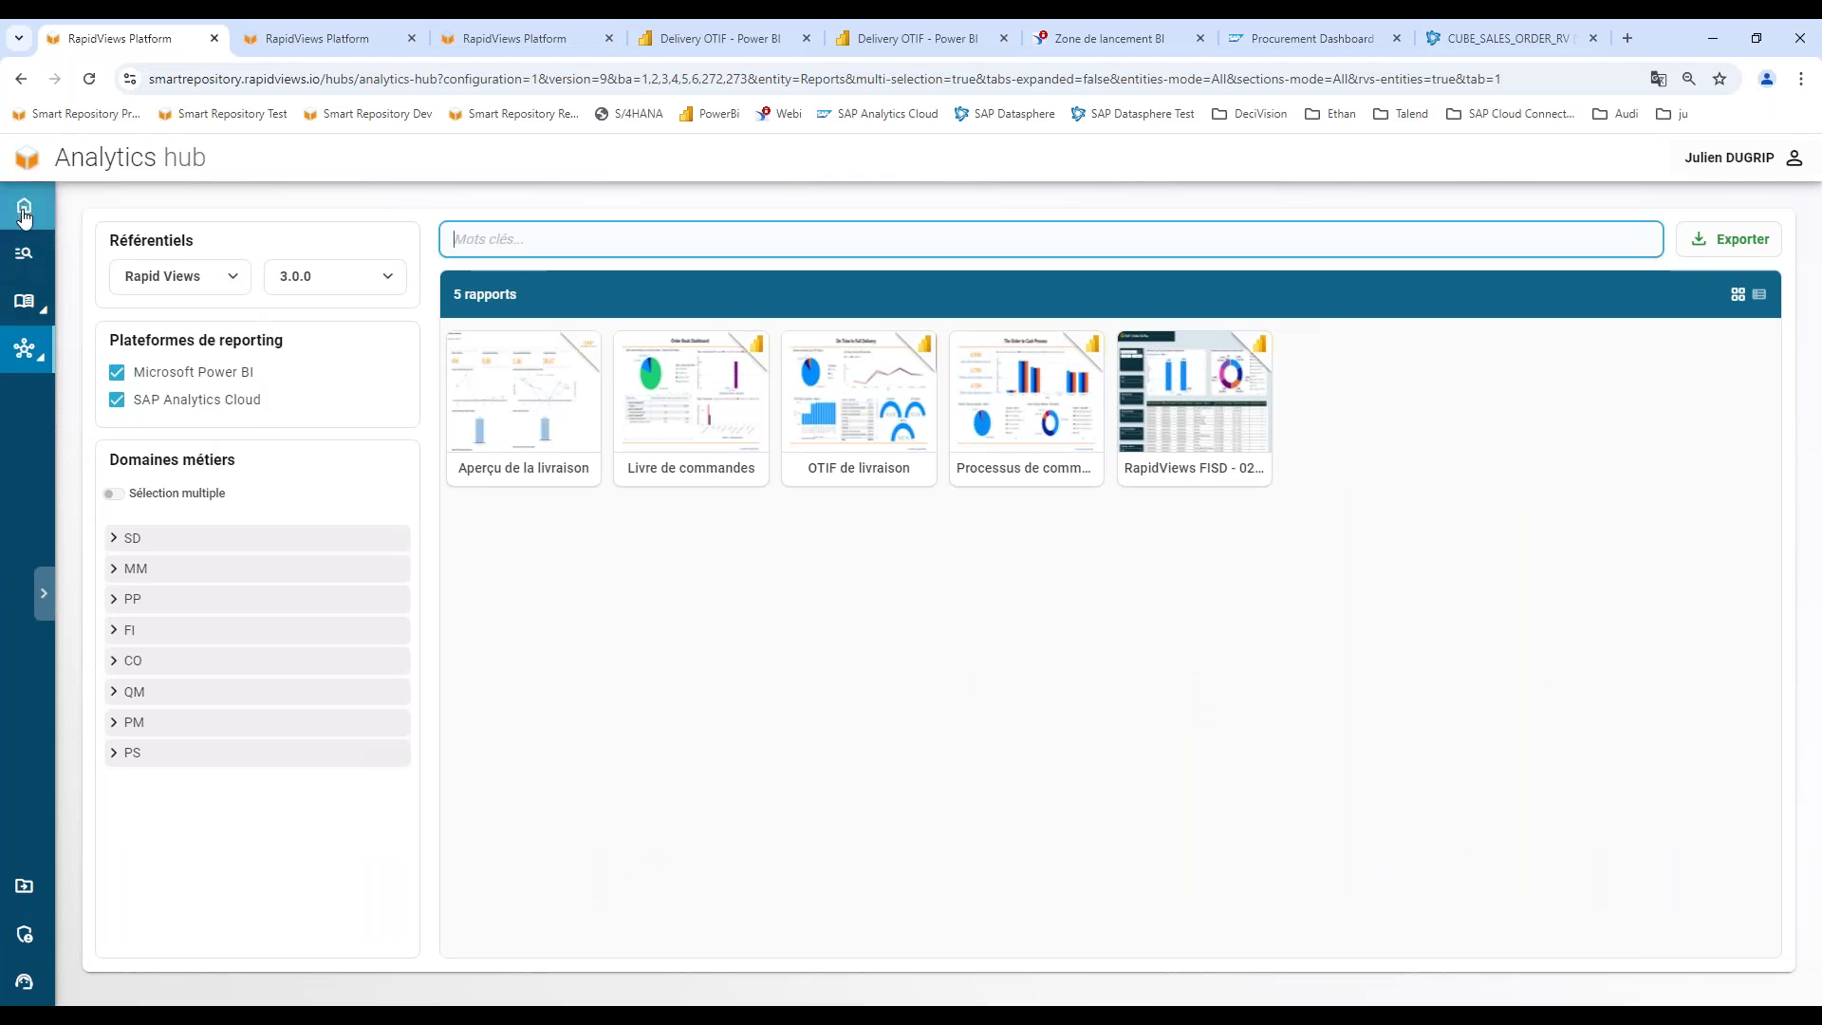
Open the KPIs hub of the Rapid Views repository from the platform home page and search its KPIs for "stock".
{"action": "left_click", "coordinate": [25, 215]}
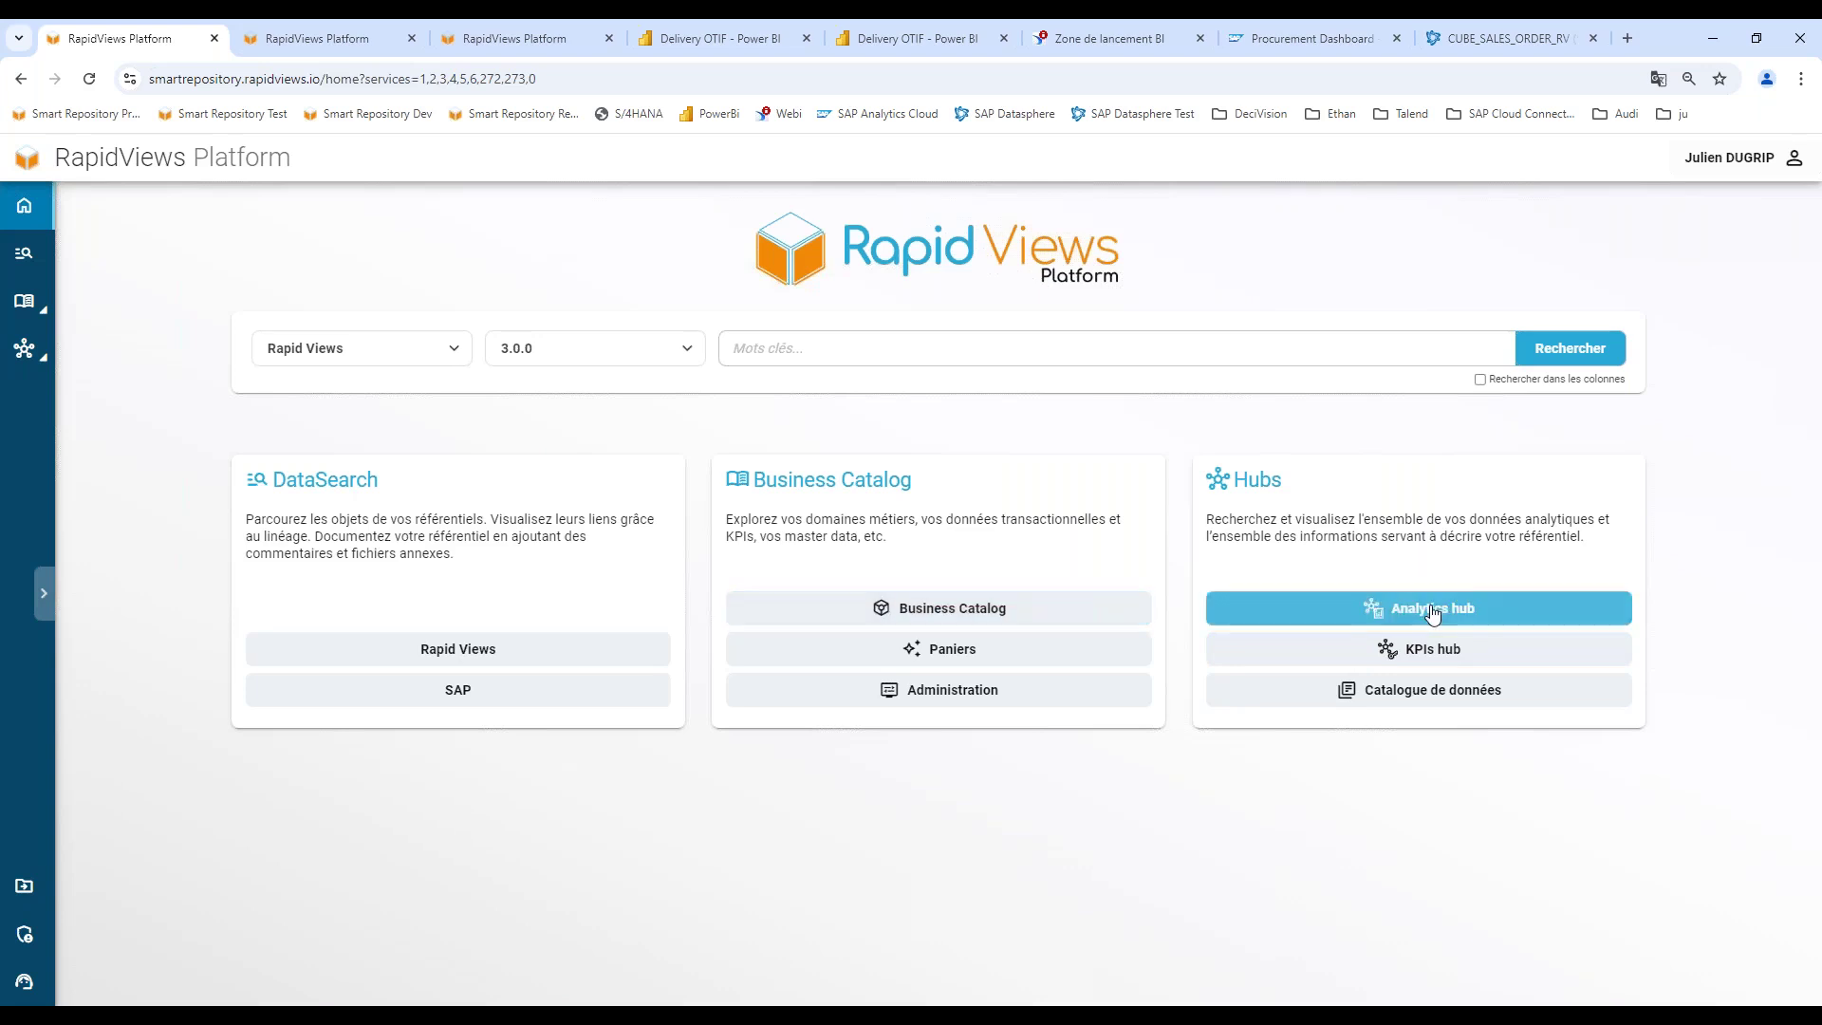
{"action": "left_click", "coordinate": [1438, 653]}
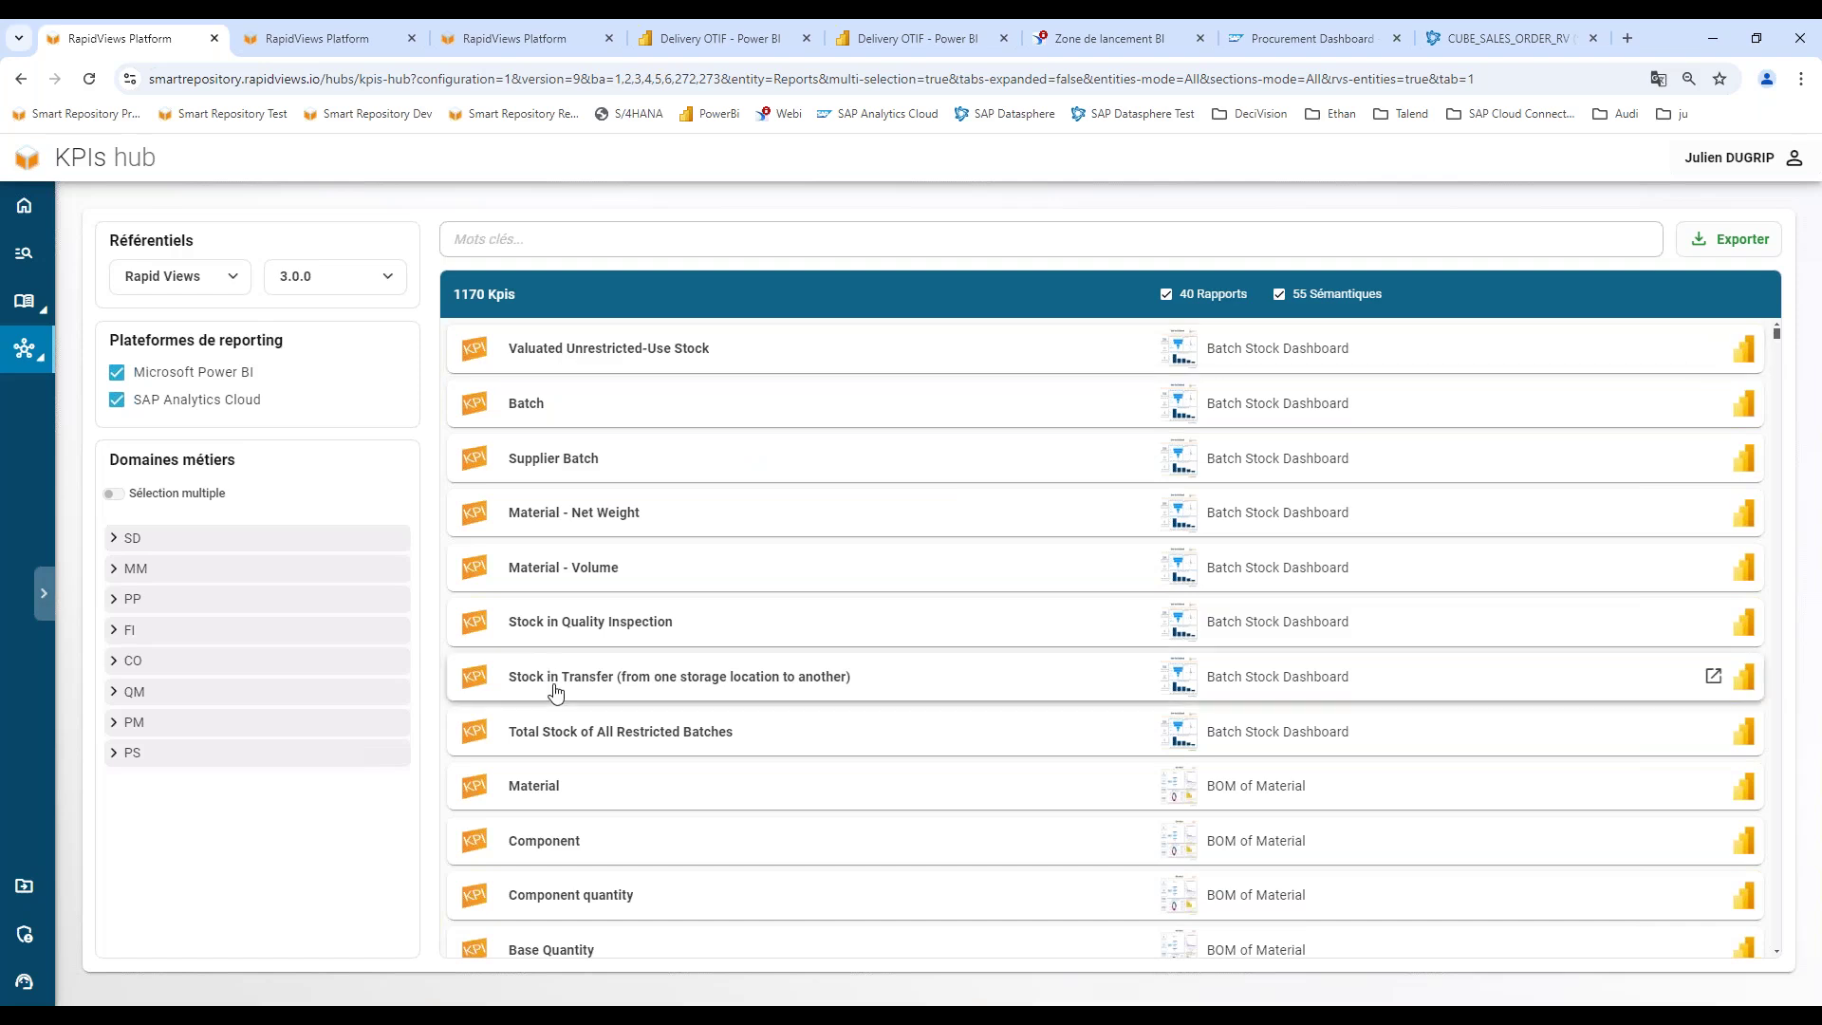
{"action": "left_click", "coordinate": [455, 239]}
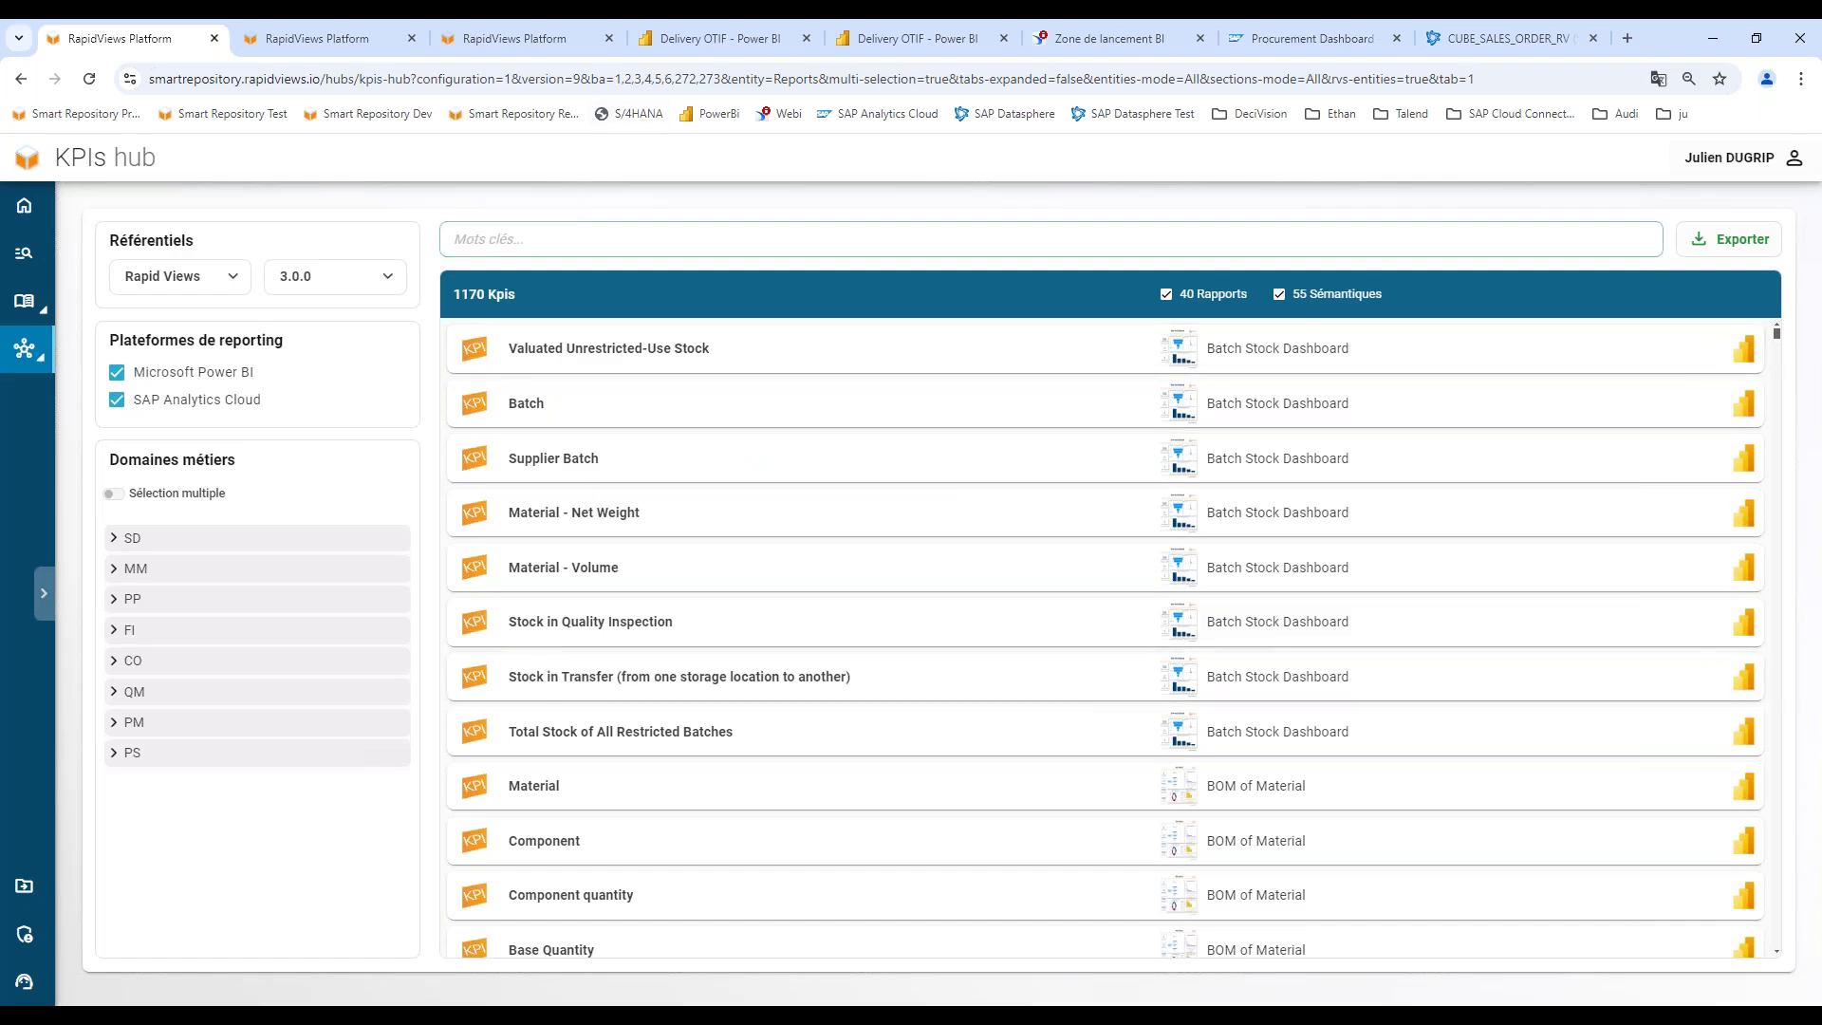
{"action": "left_click", "coordinate": [557, 226]}
{"action": "type", "text": "stock"}
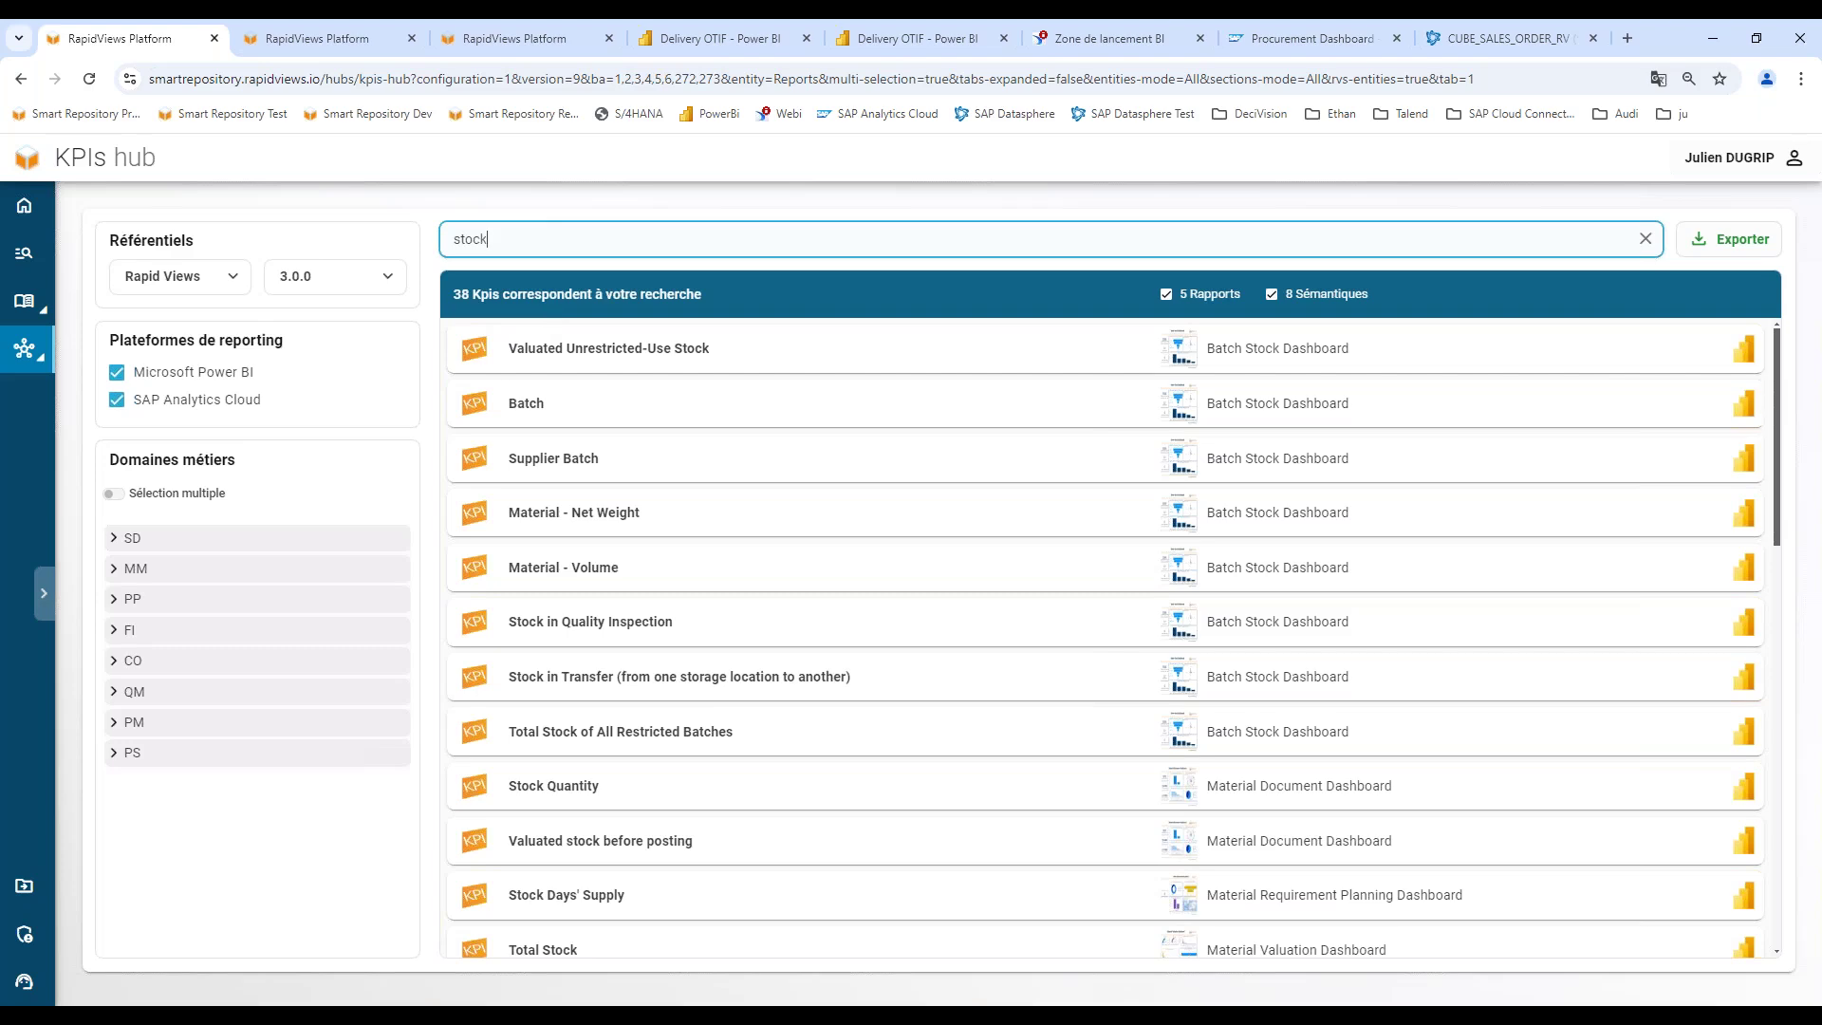
{"action": "scroll", "coordinate": [1709, 427], "scroll_direction": "down", "scroll_amount": 5}
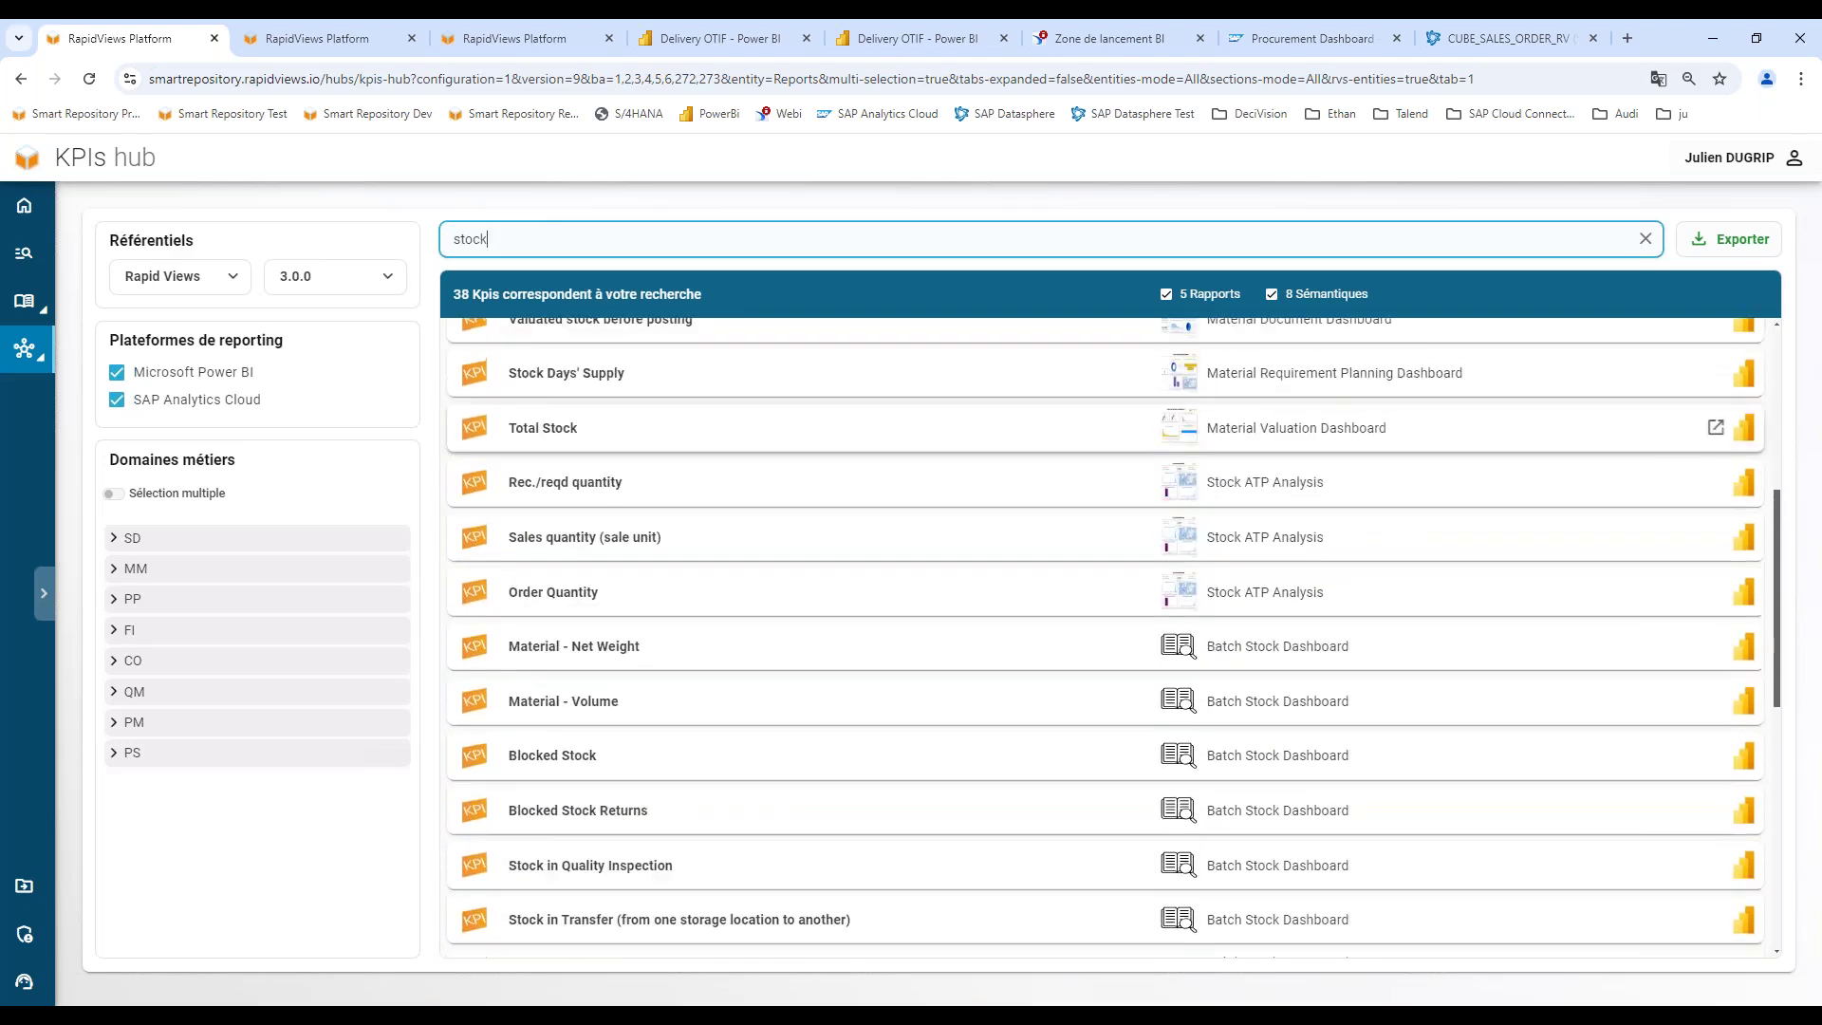
{"action": "scroll", "coordinate": [1708, 427], "scroll_direction": "up", "scroll_amount": 5}
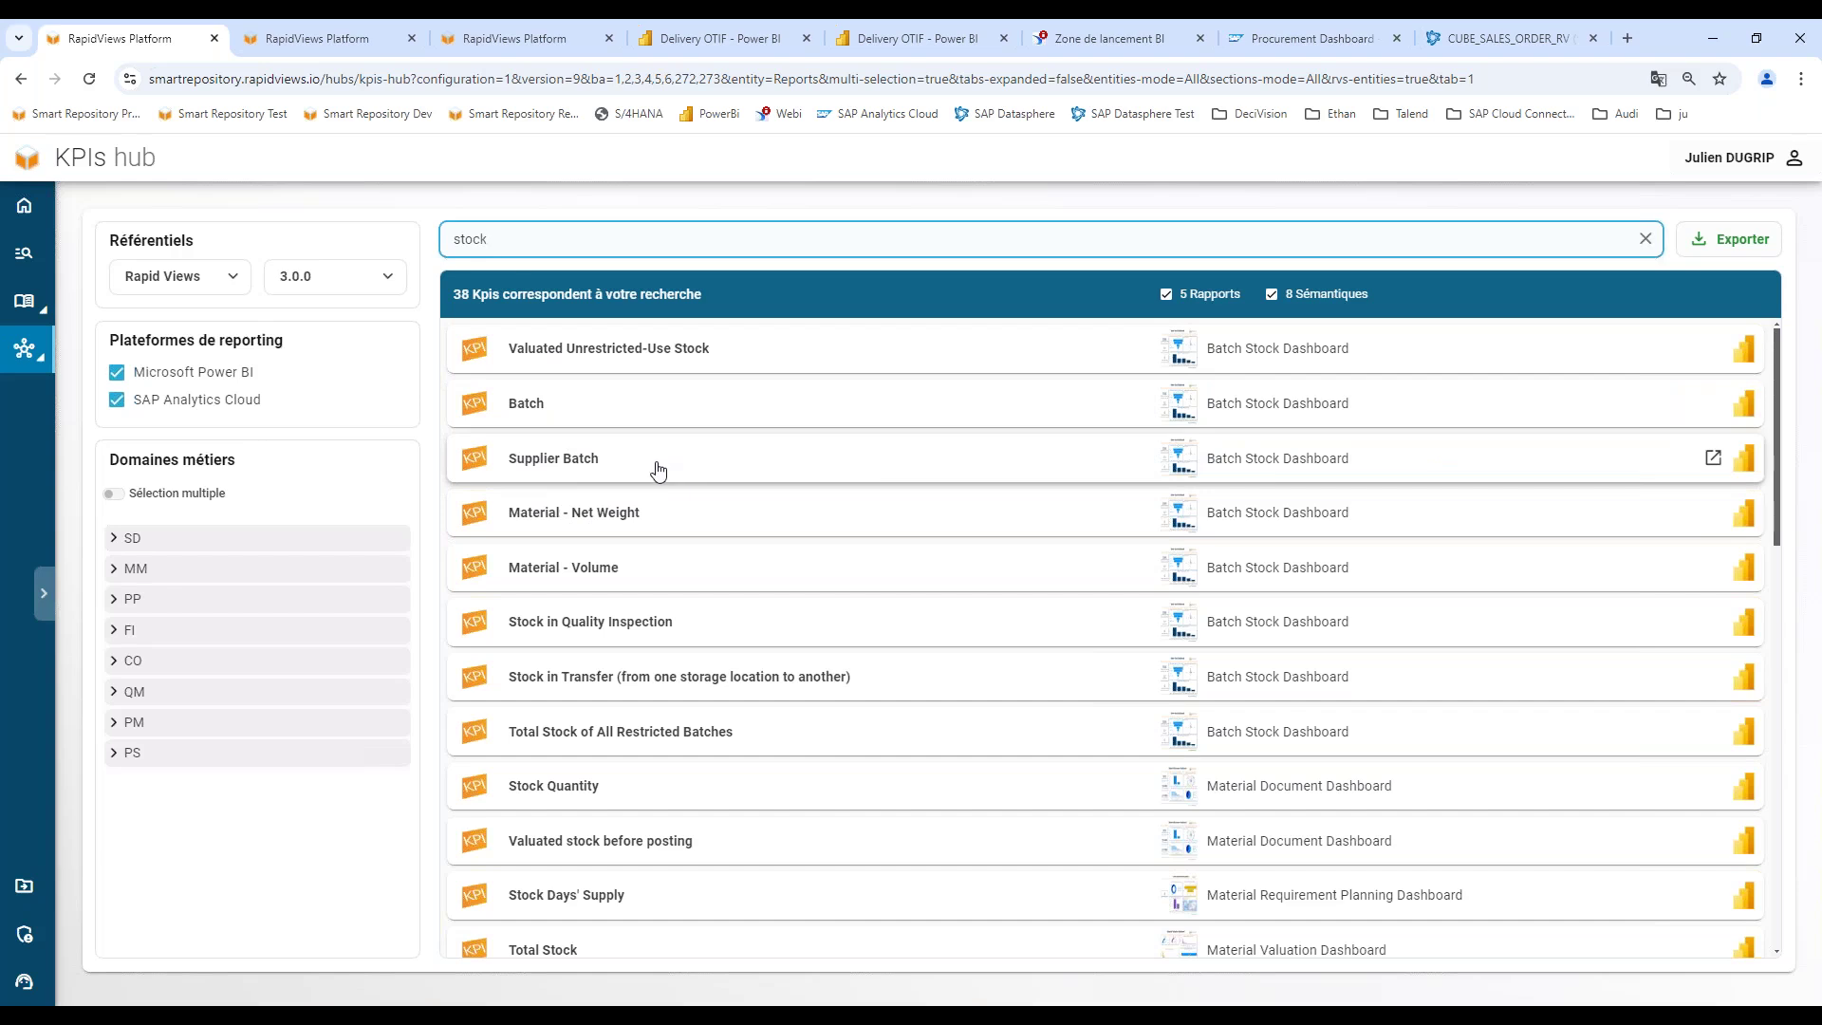
Open the Batch Stock Dashboard from the Supplier Batch KPI, explore it in Power BI with the signed-in account, and return to the KPIs hub.
{"action": "left_click", "coordinate": [1253, 460]}
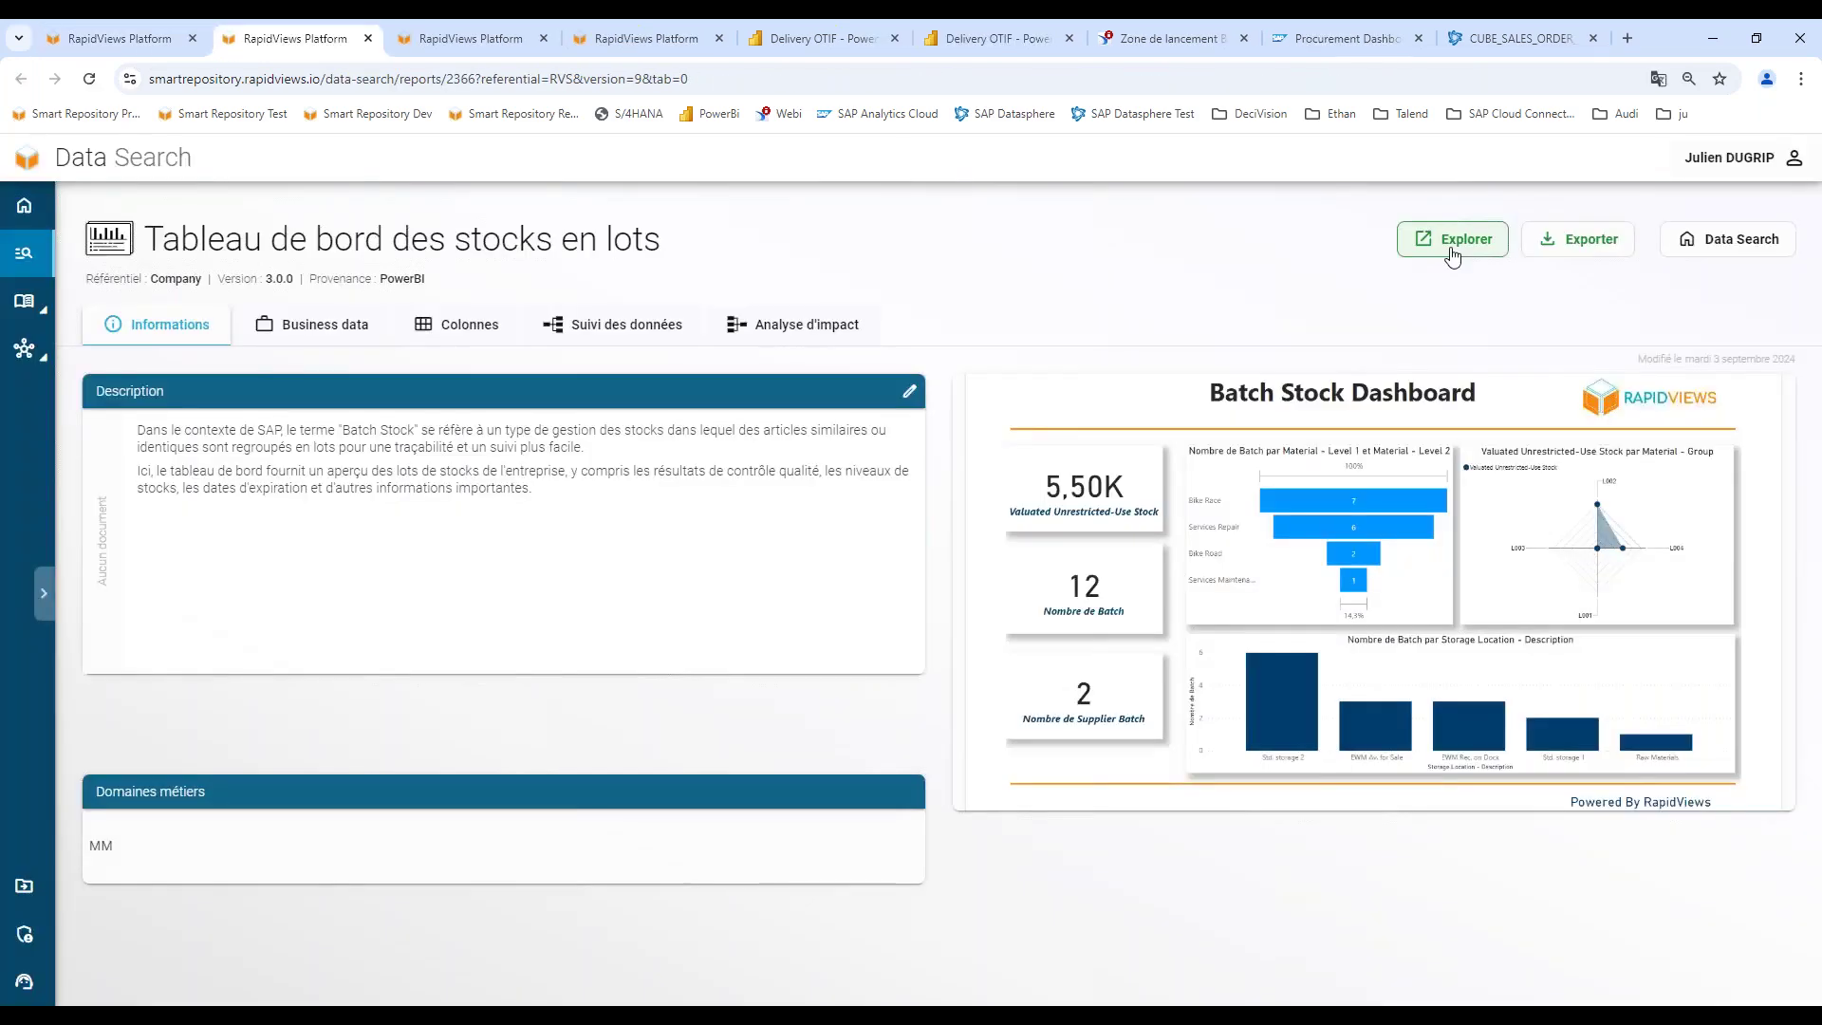
{"action": "left_click", "coordinate": [1453, 236]}
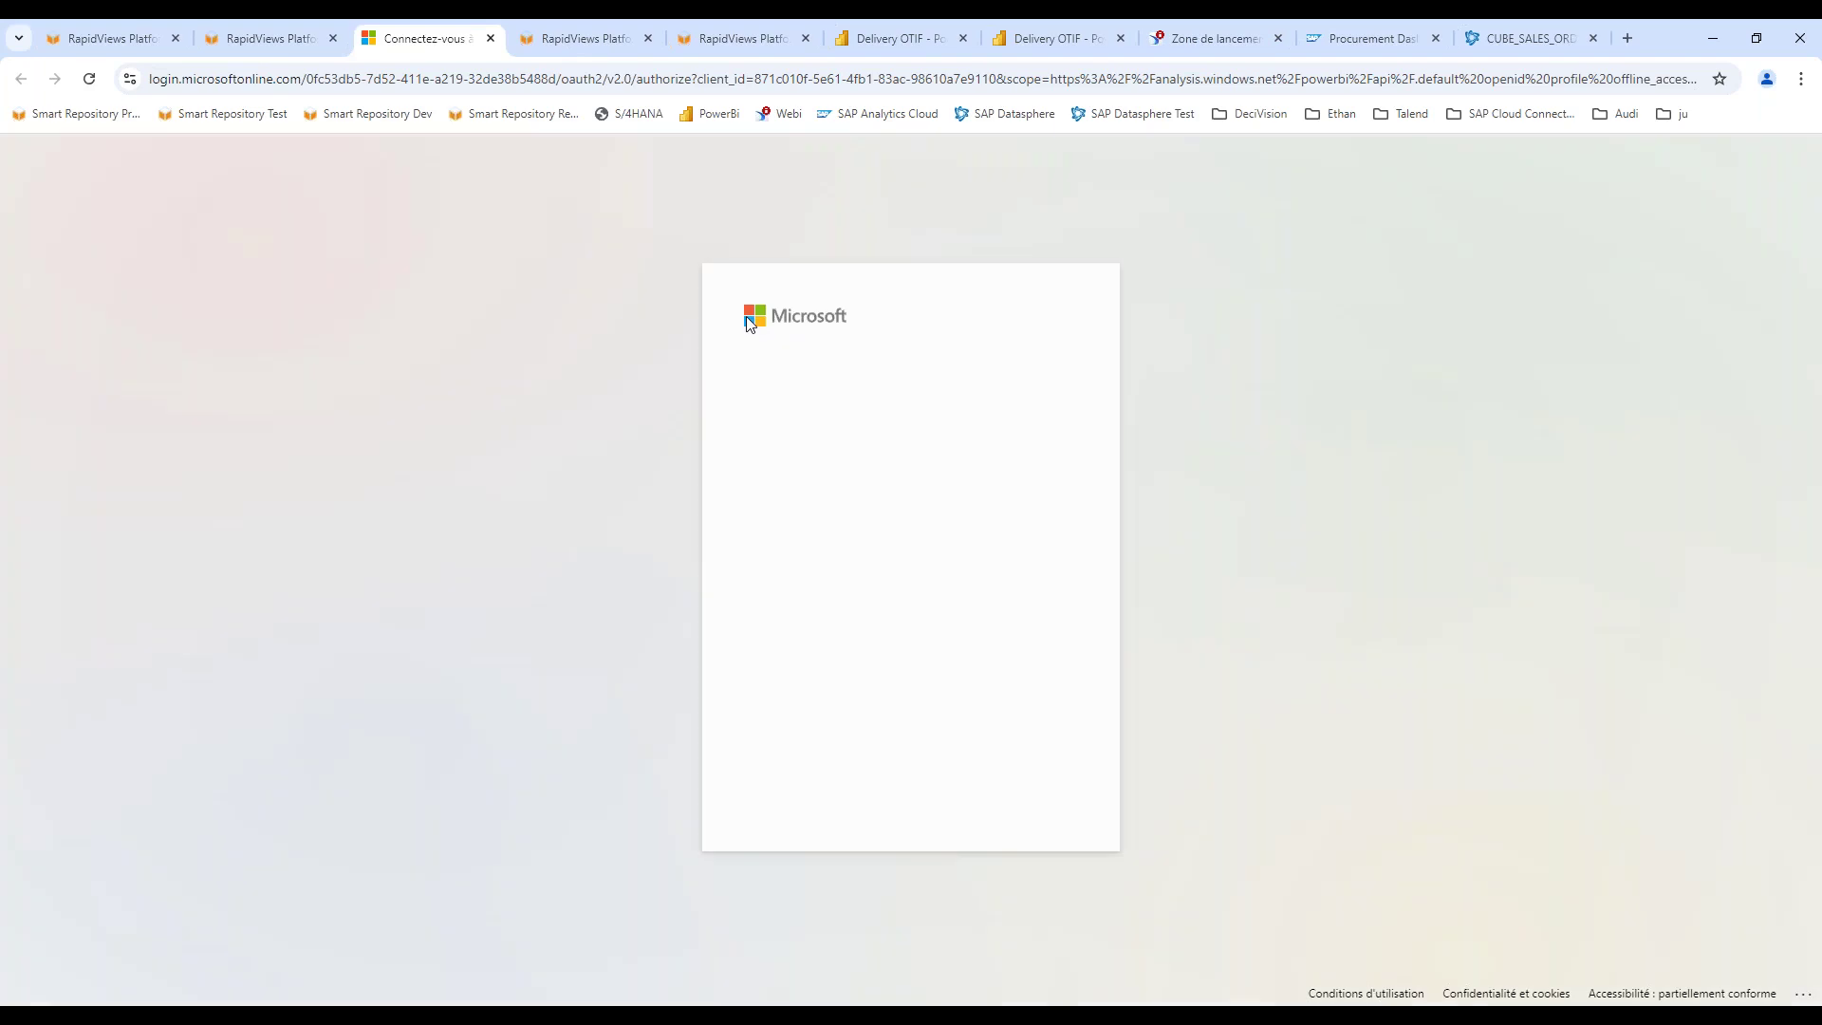
{"action": "left_click", "coordinate": [880, 410]}
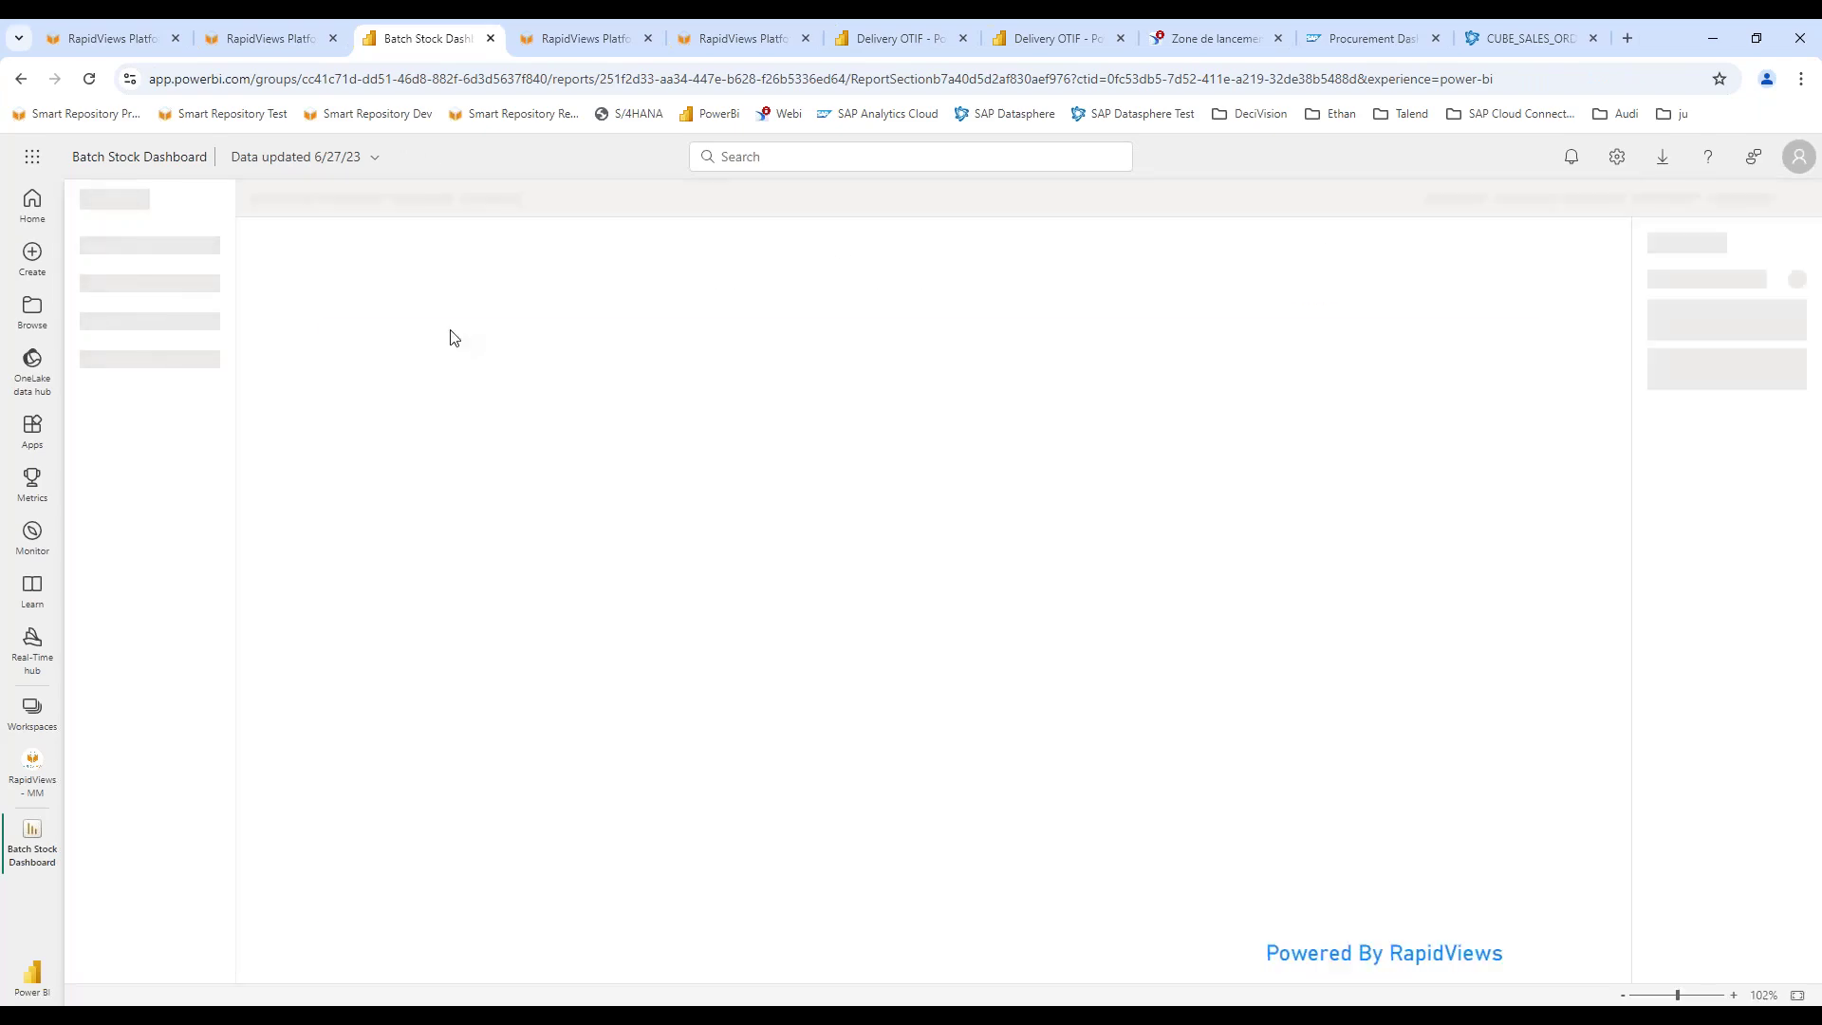
{"action": "left_click", "coordinate": [112, 38]}
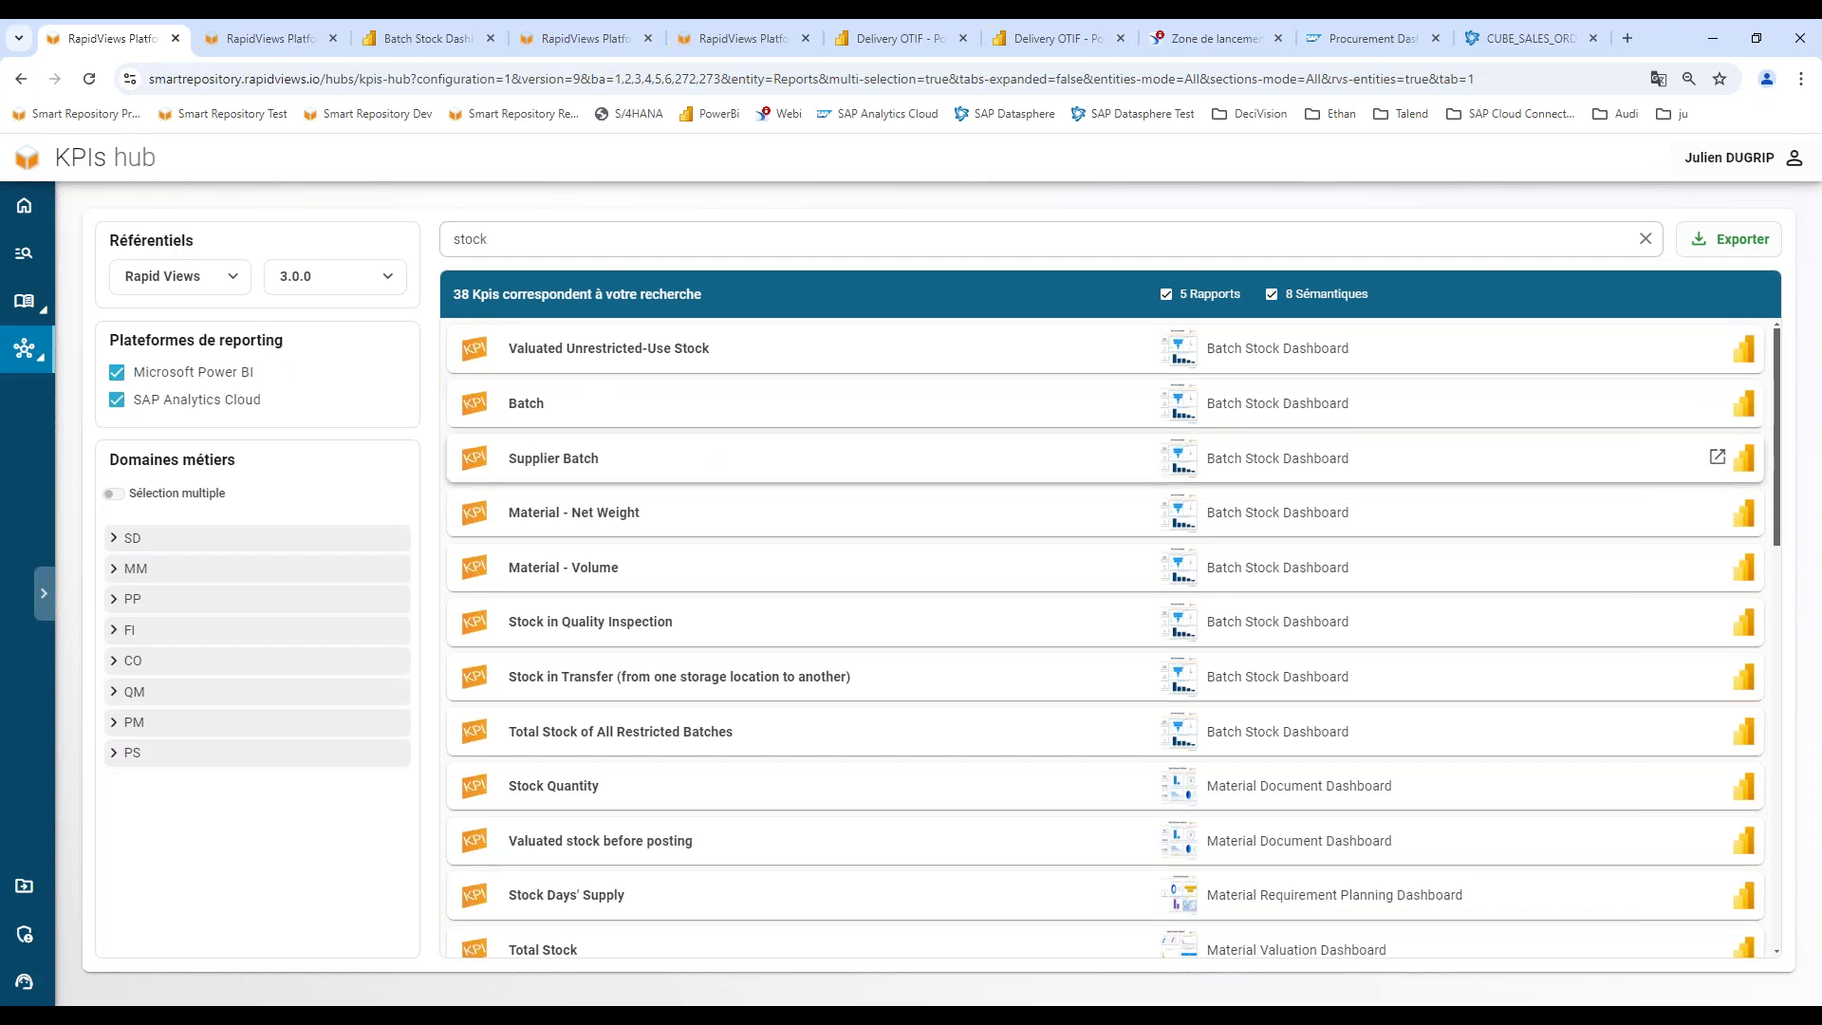
Open the Business Catalog with the Analytics Wizard expanded, and show the enlarged semantic layer for Livraison in the SD domain.
{"action": "left_click", "coordinate": [11, 213]}
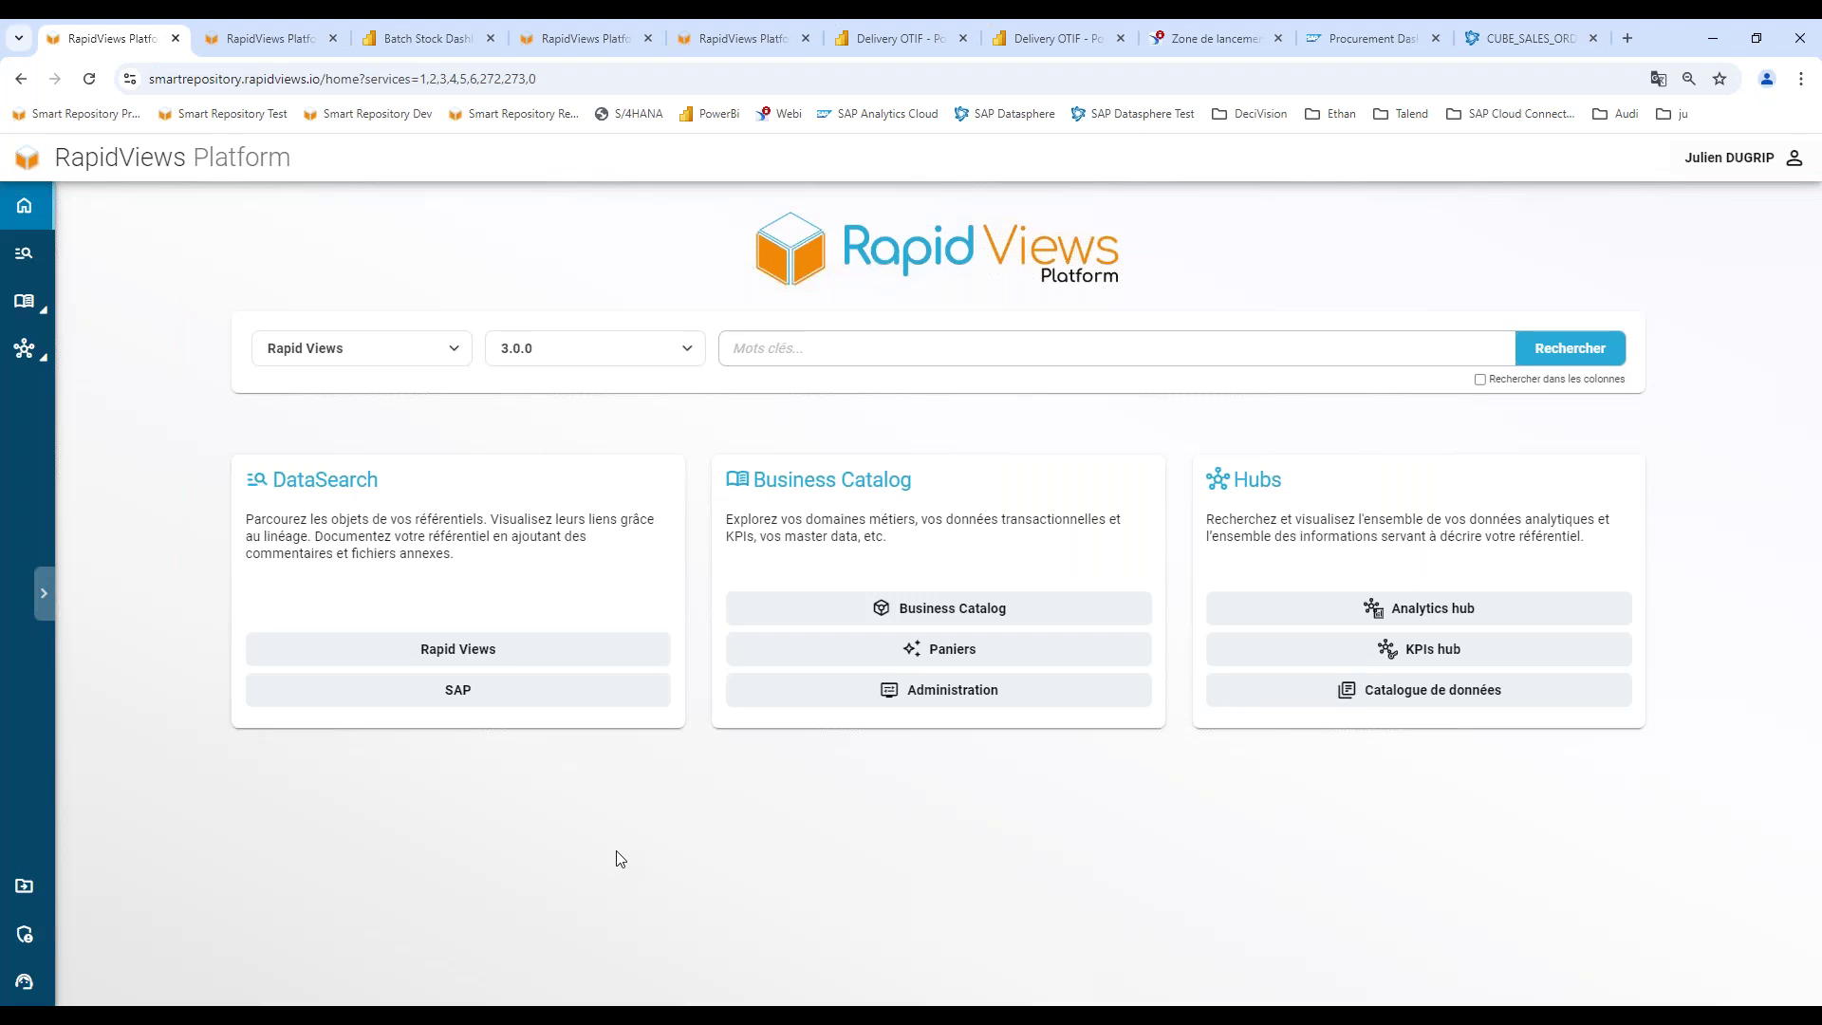
{"action": "left_click", "coordinate": [929, 606]}
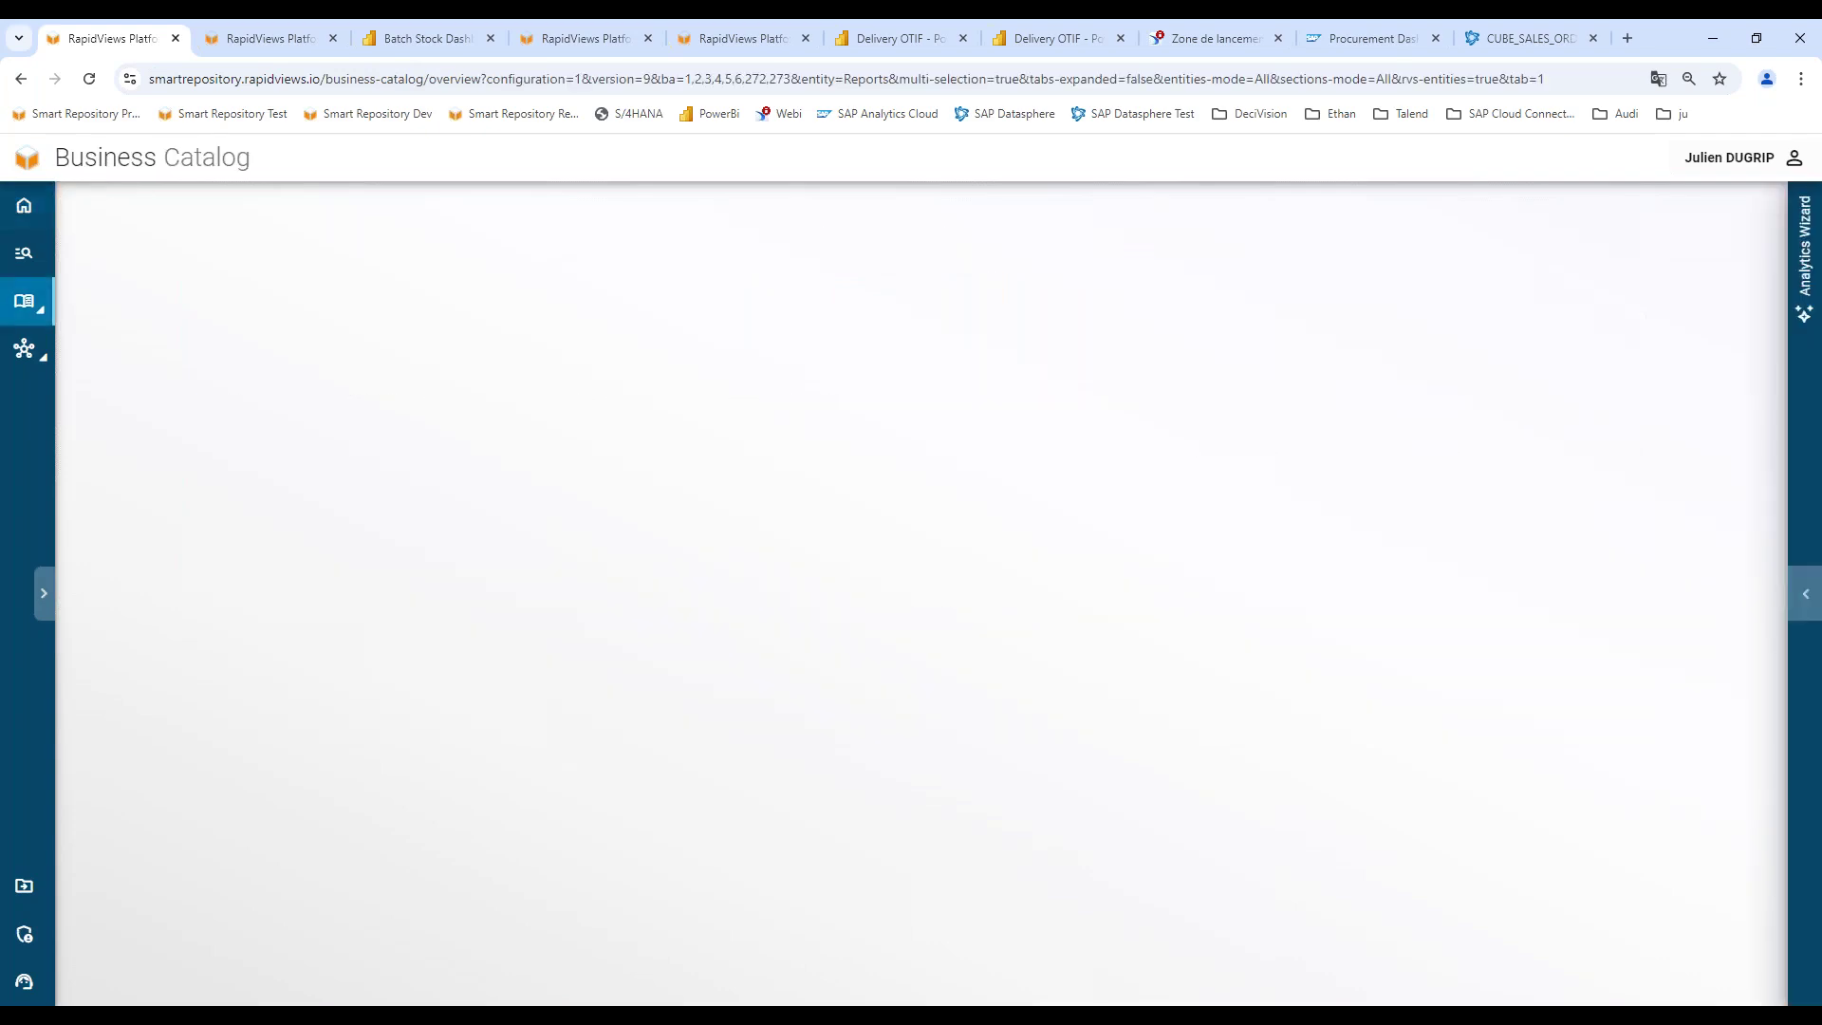
{"action": "left_click", "coordinate": [1806, 593]}
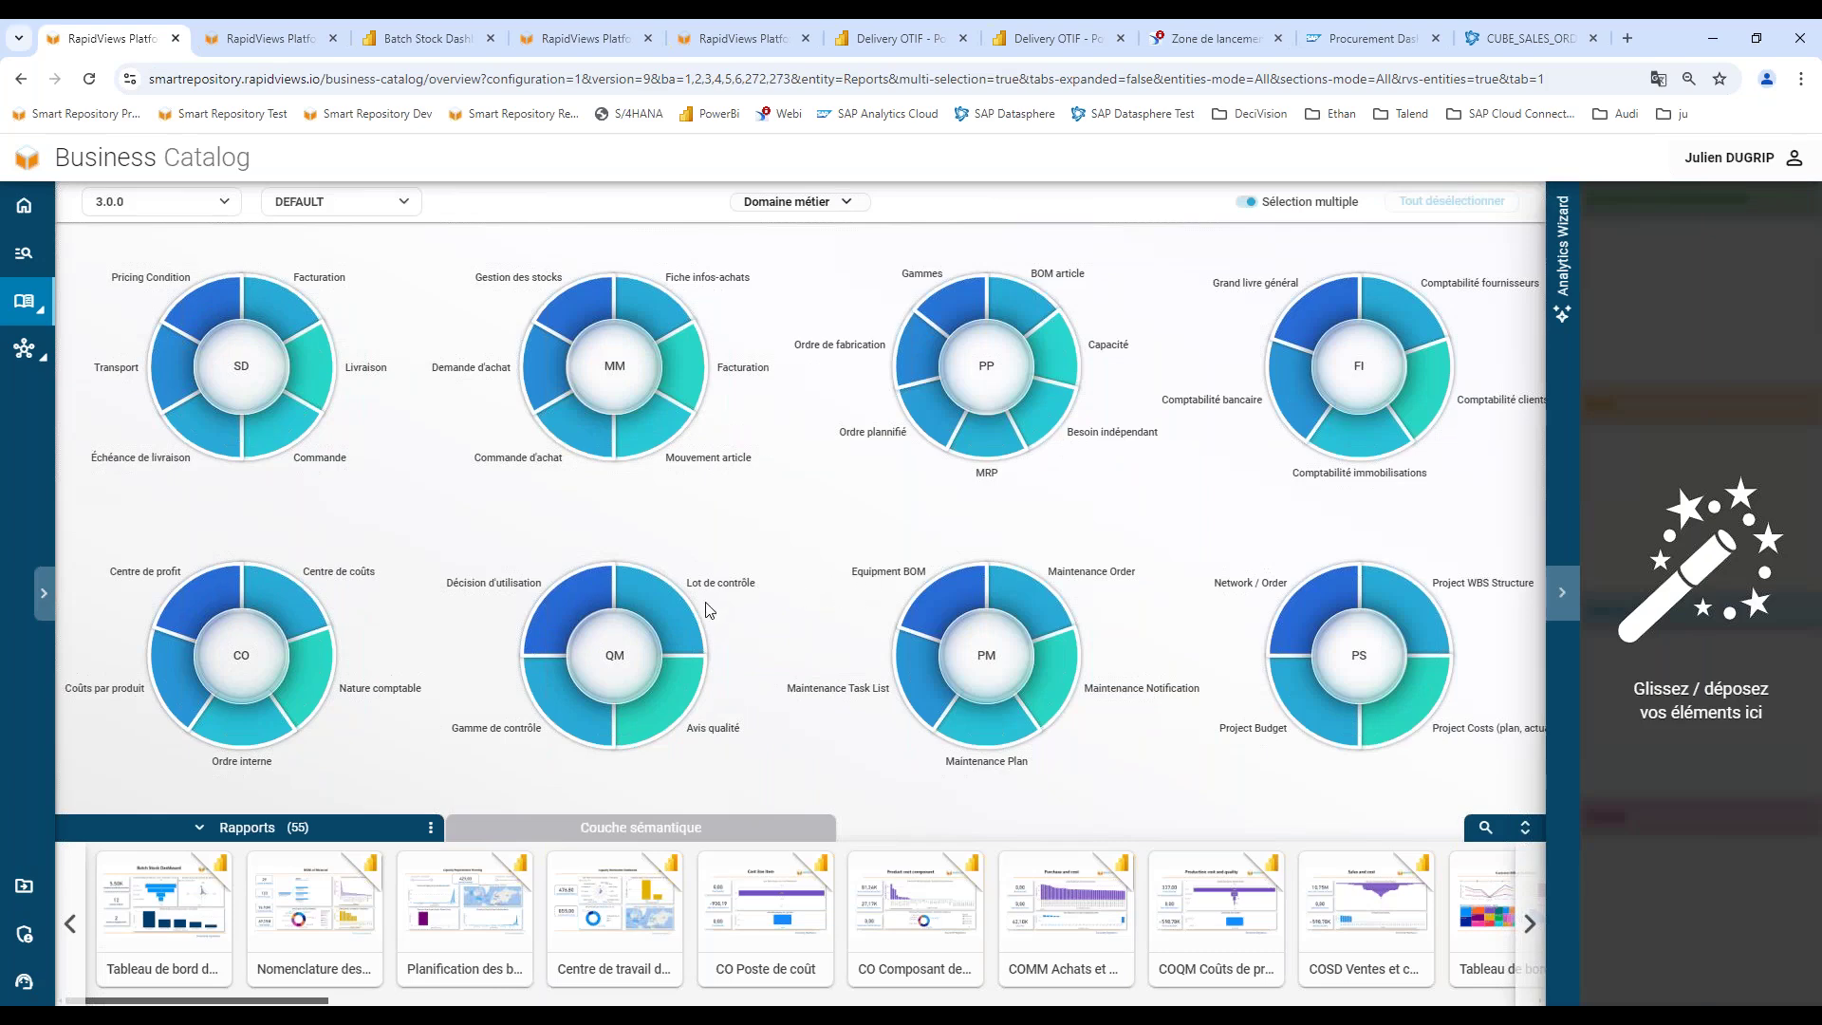
{"action": "left_click", "coordinate": [659, 841]}
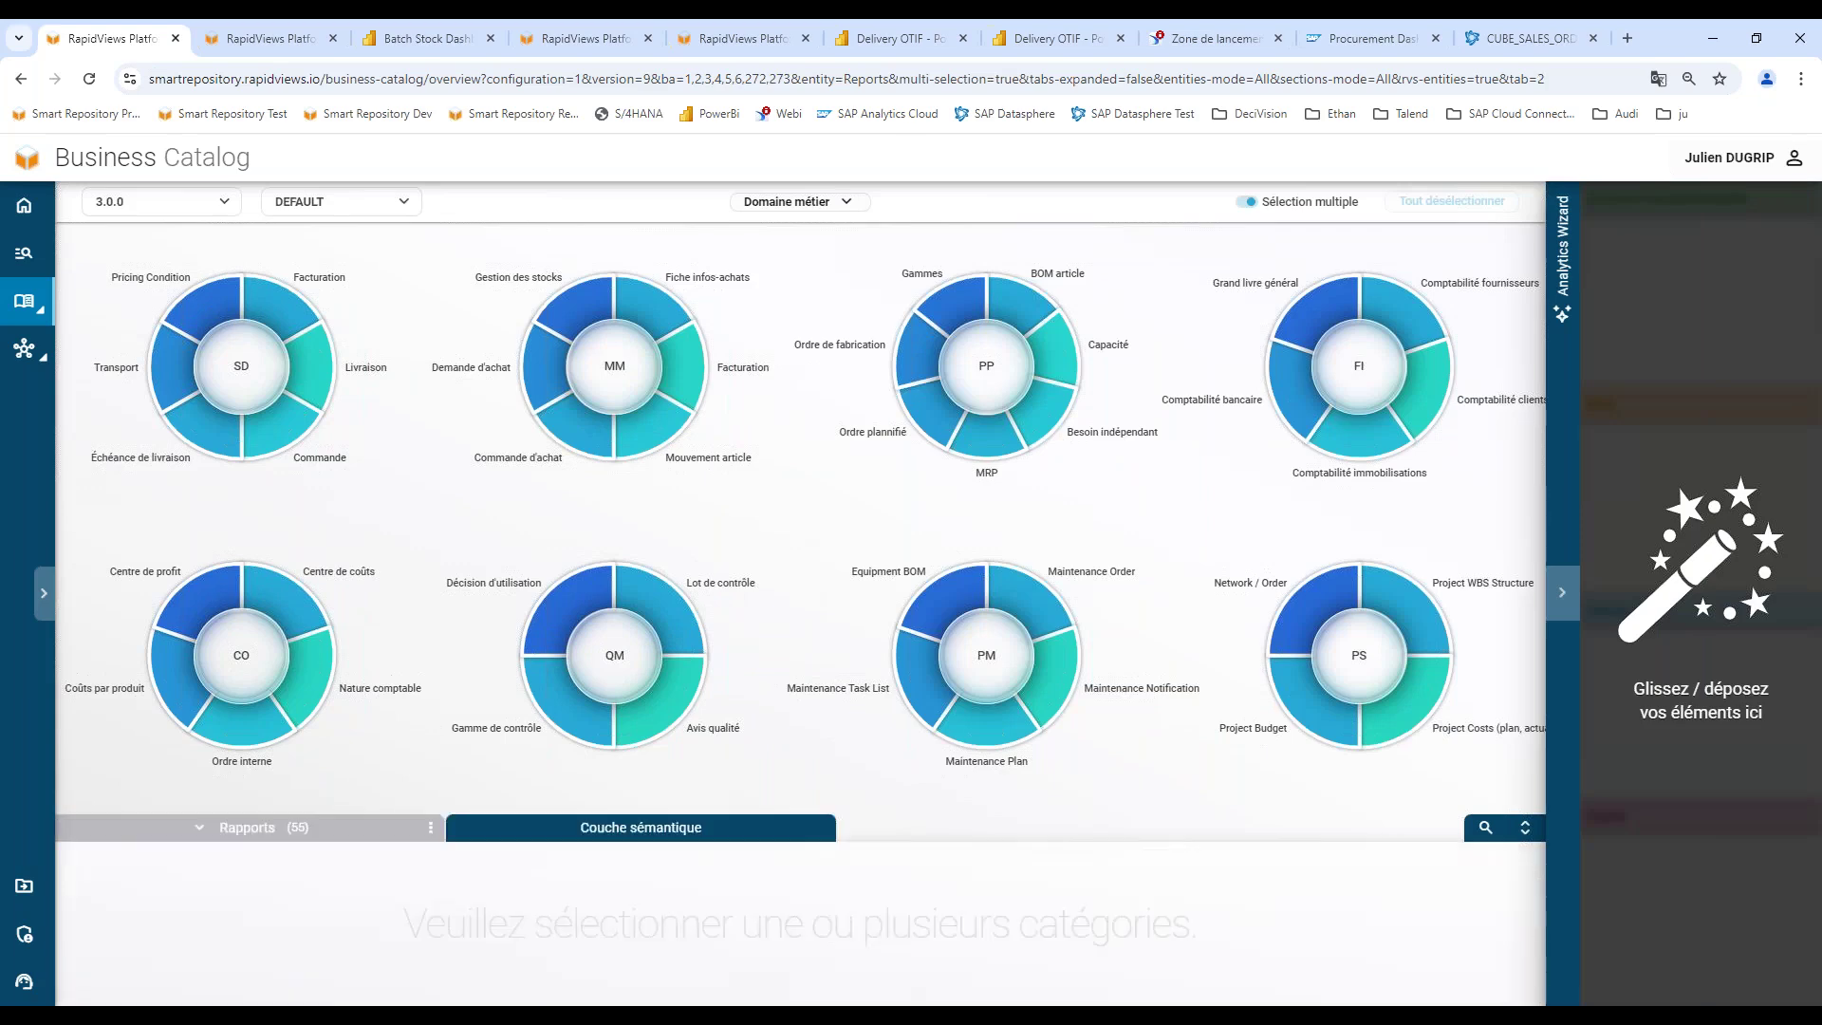
{"action": "left_click", "coordinate": [311, 369]}
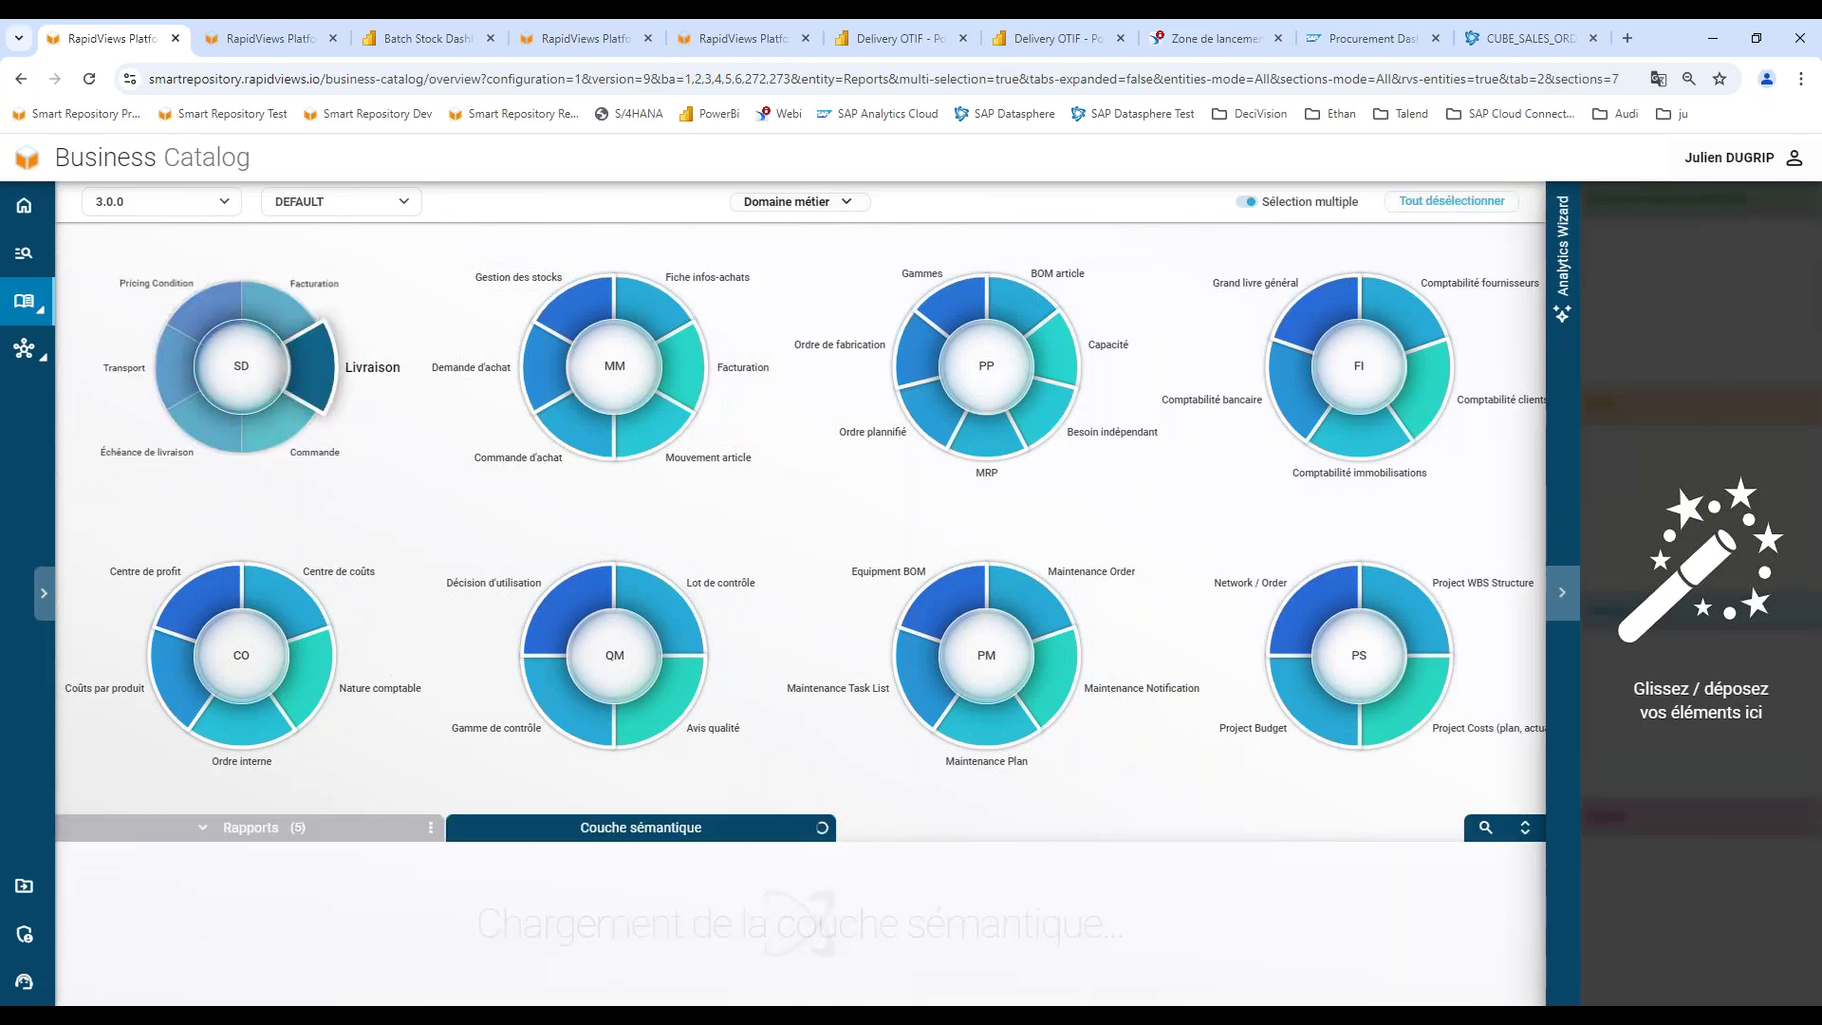
{"action": "left_click", "coordinate": [1523, 829]}
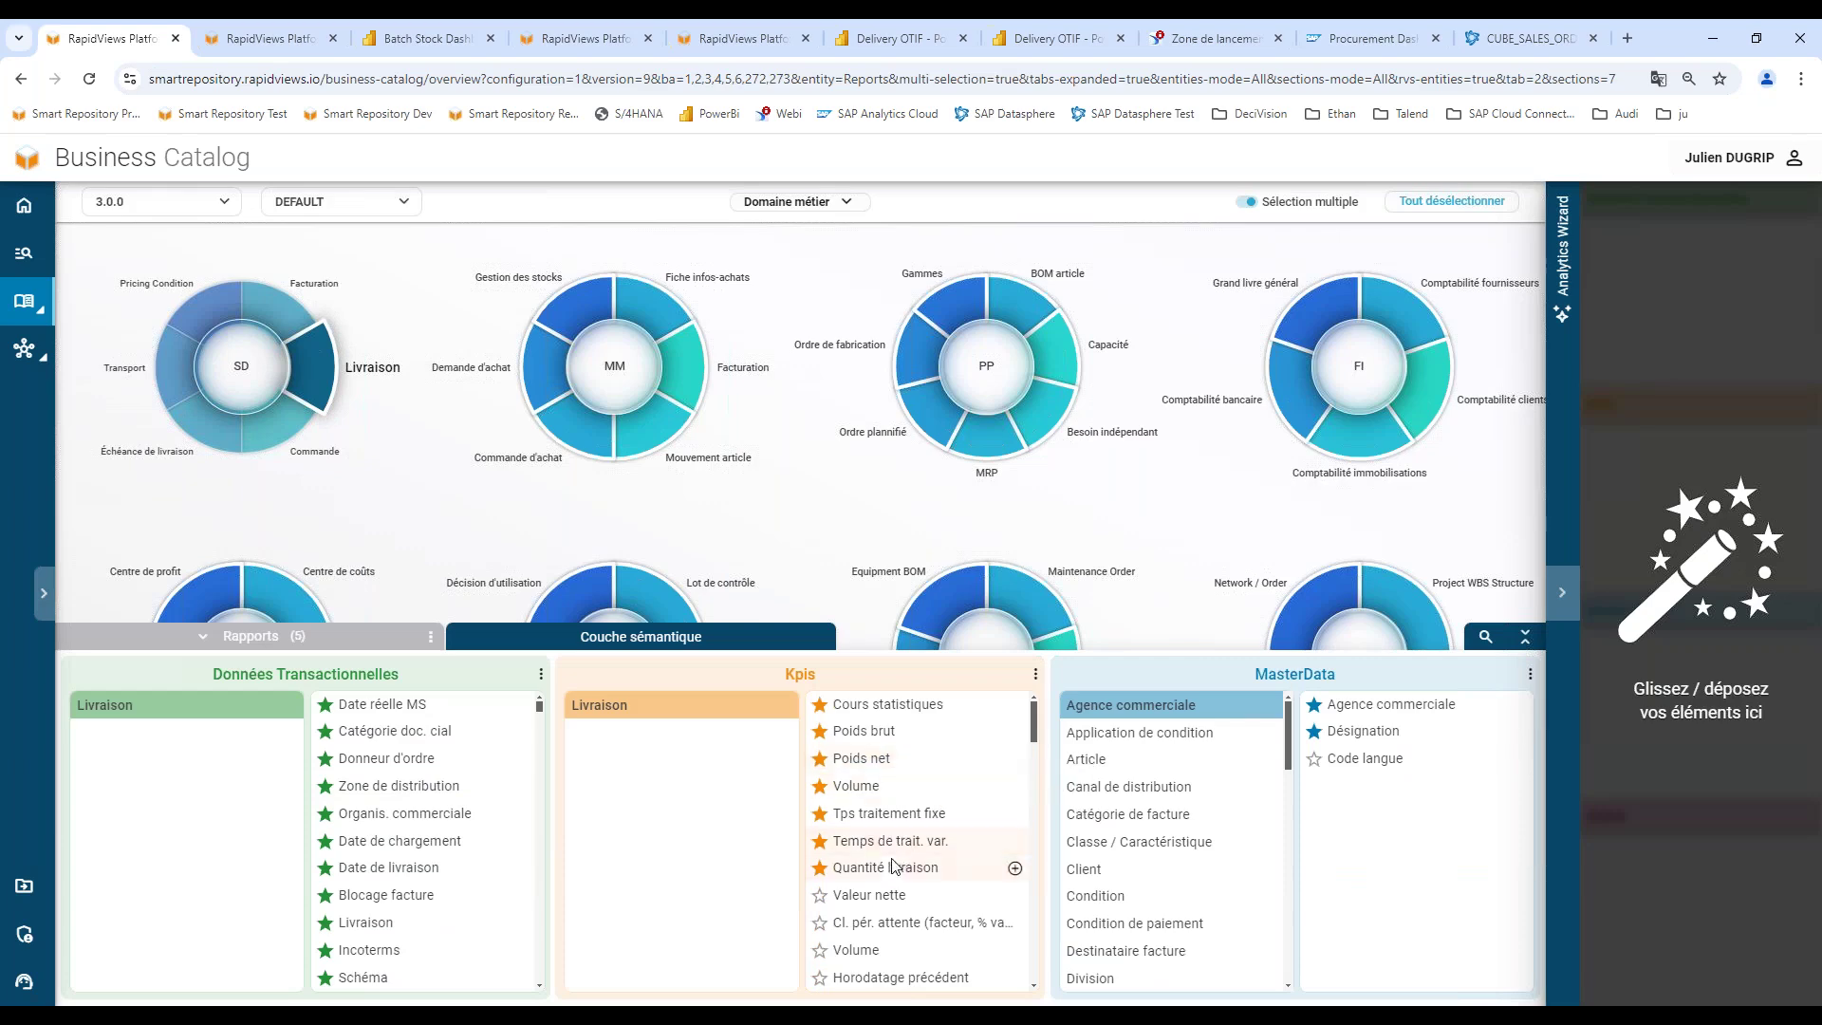
Add the KPI Quantité livraison, the transactional field Date de livraison and the Client master data field Nom to the Analytics Wizard.
{"action": "left_click_drag", "start_coordinate": [878, 871], "coordinate": [1658, 523]}
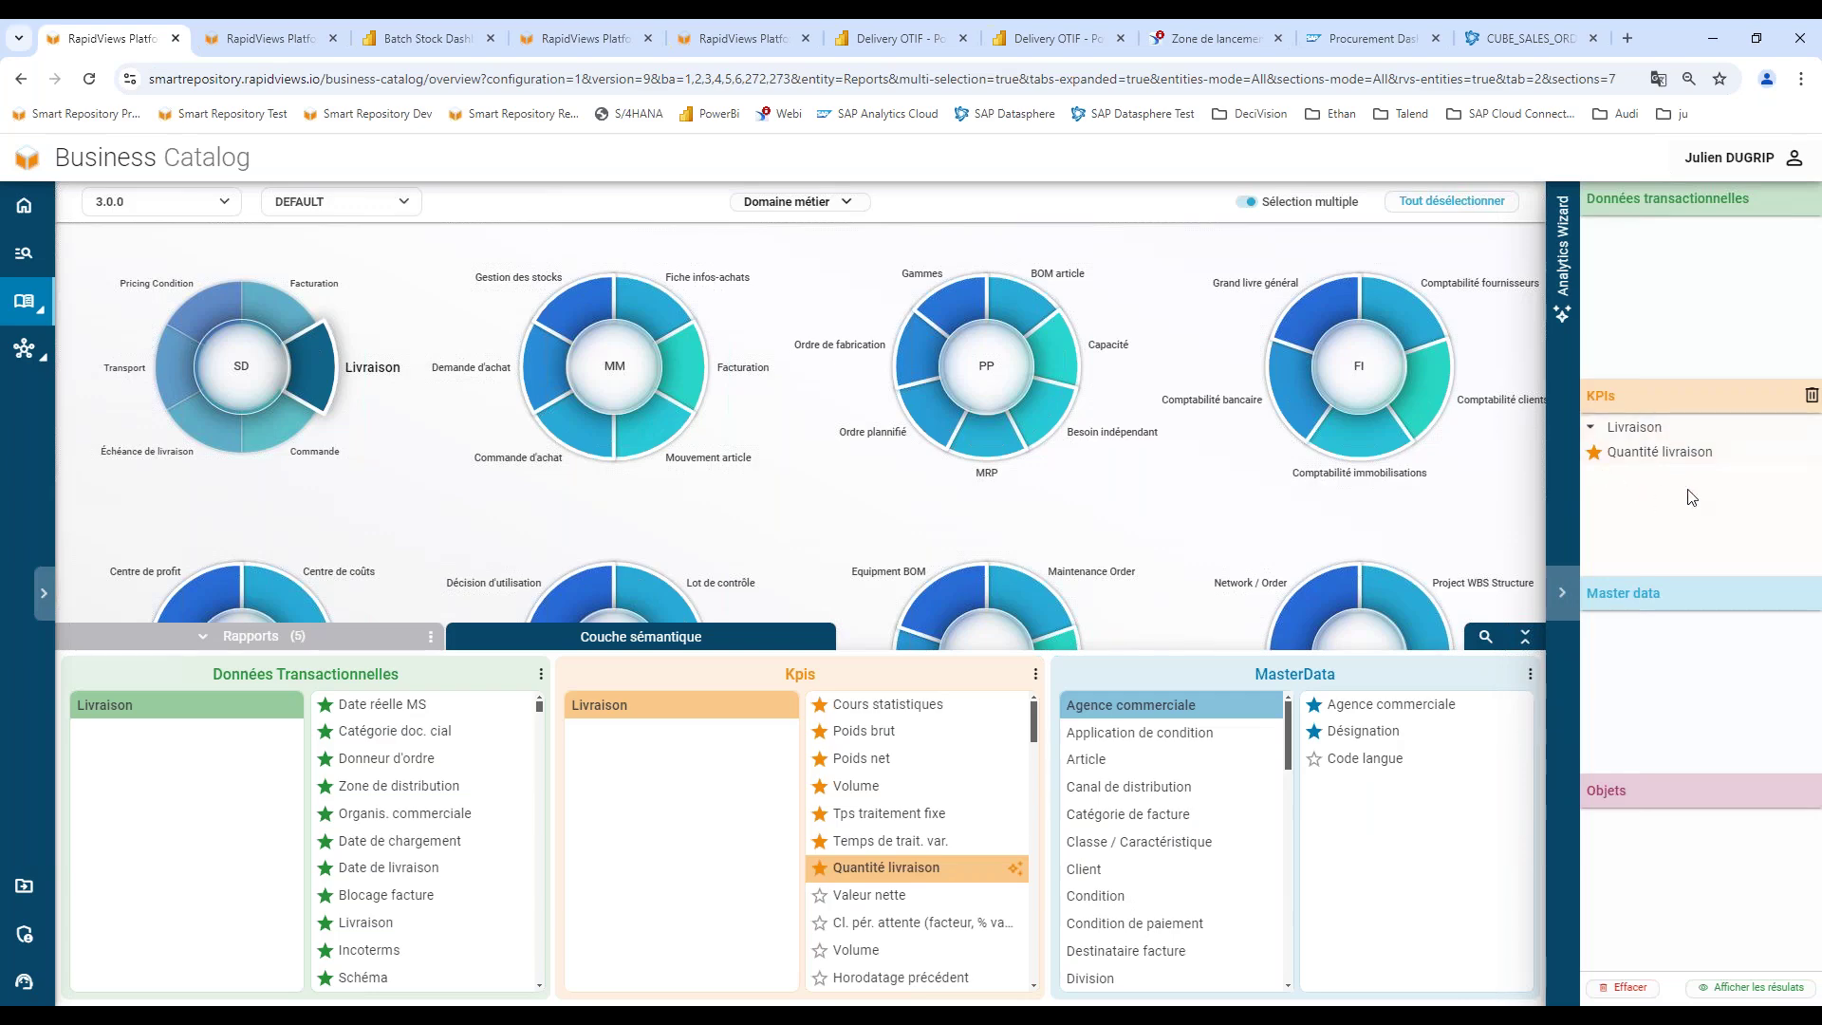
{"action": "mouse_move", "coordinate": [1706, 463]}
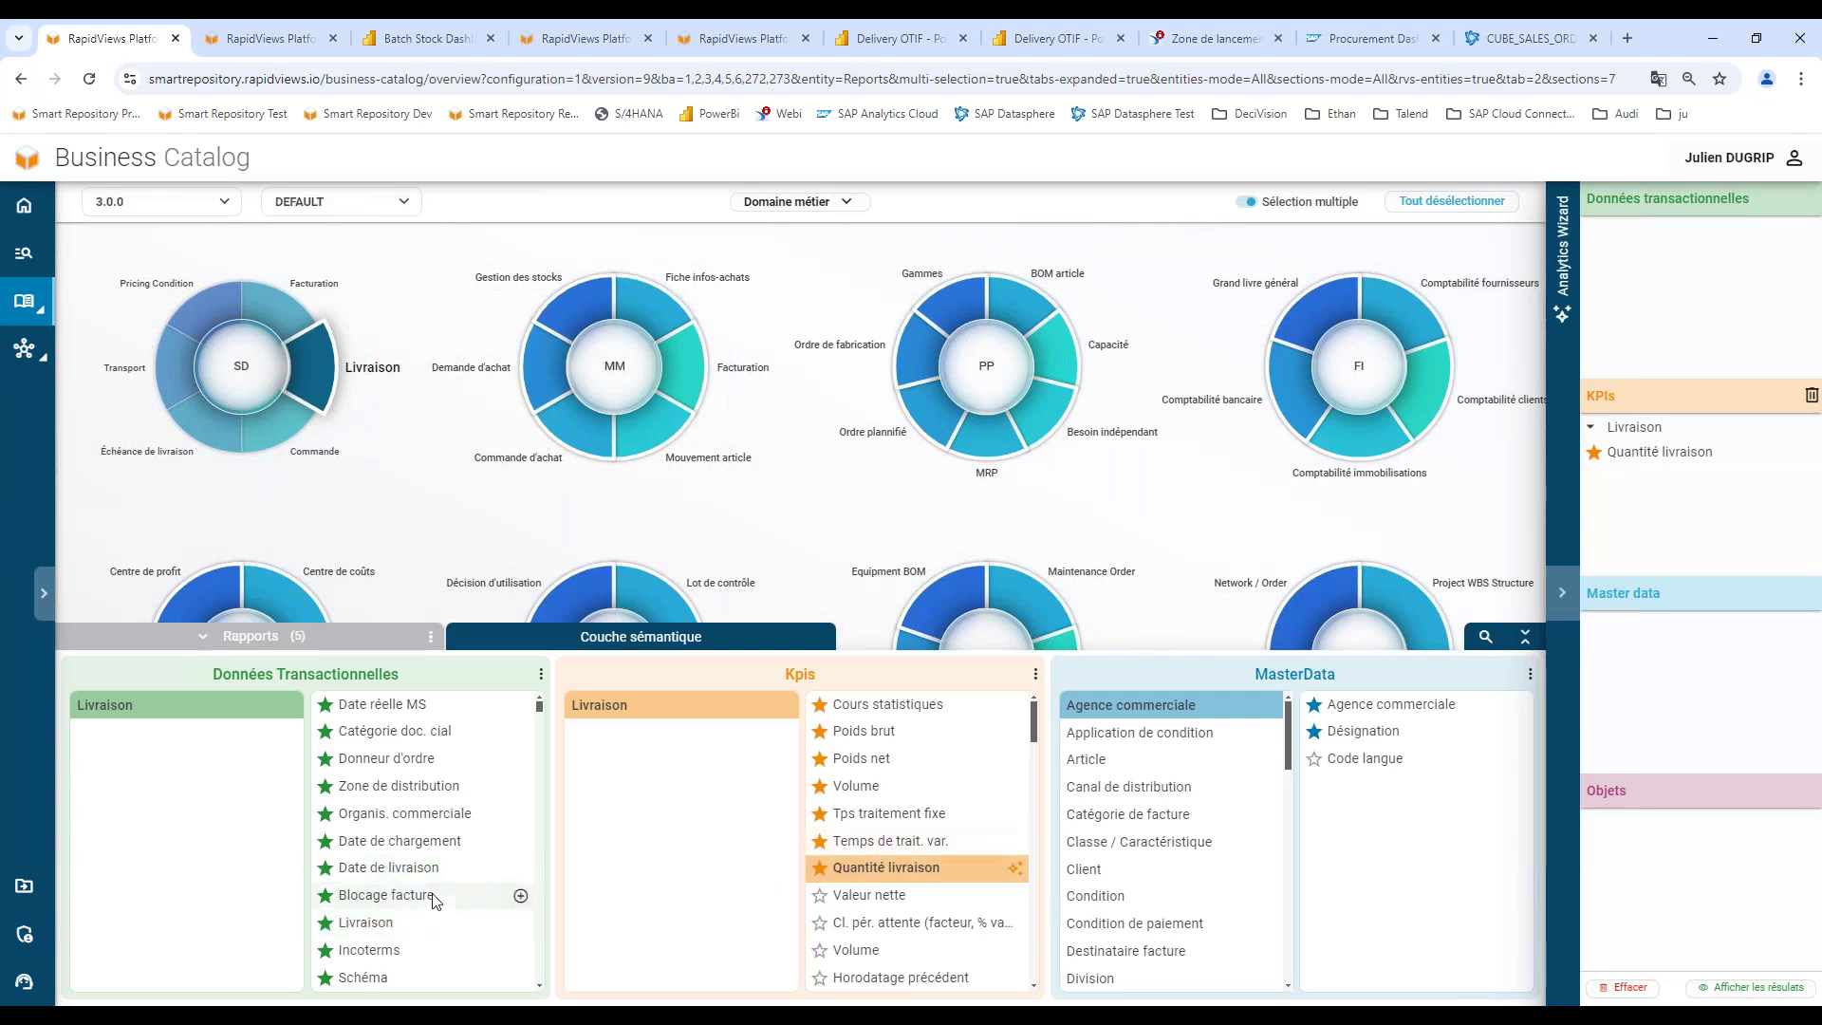
{"action": "left_click_drag", "start_coordinate": [347, 868], "coordinate": [1654, 529]}
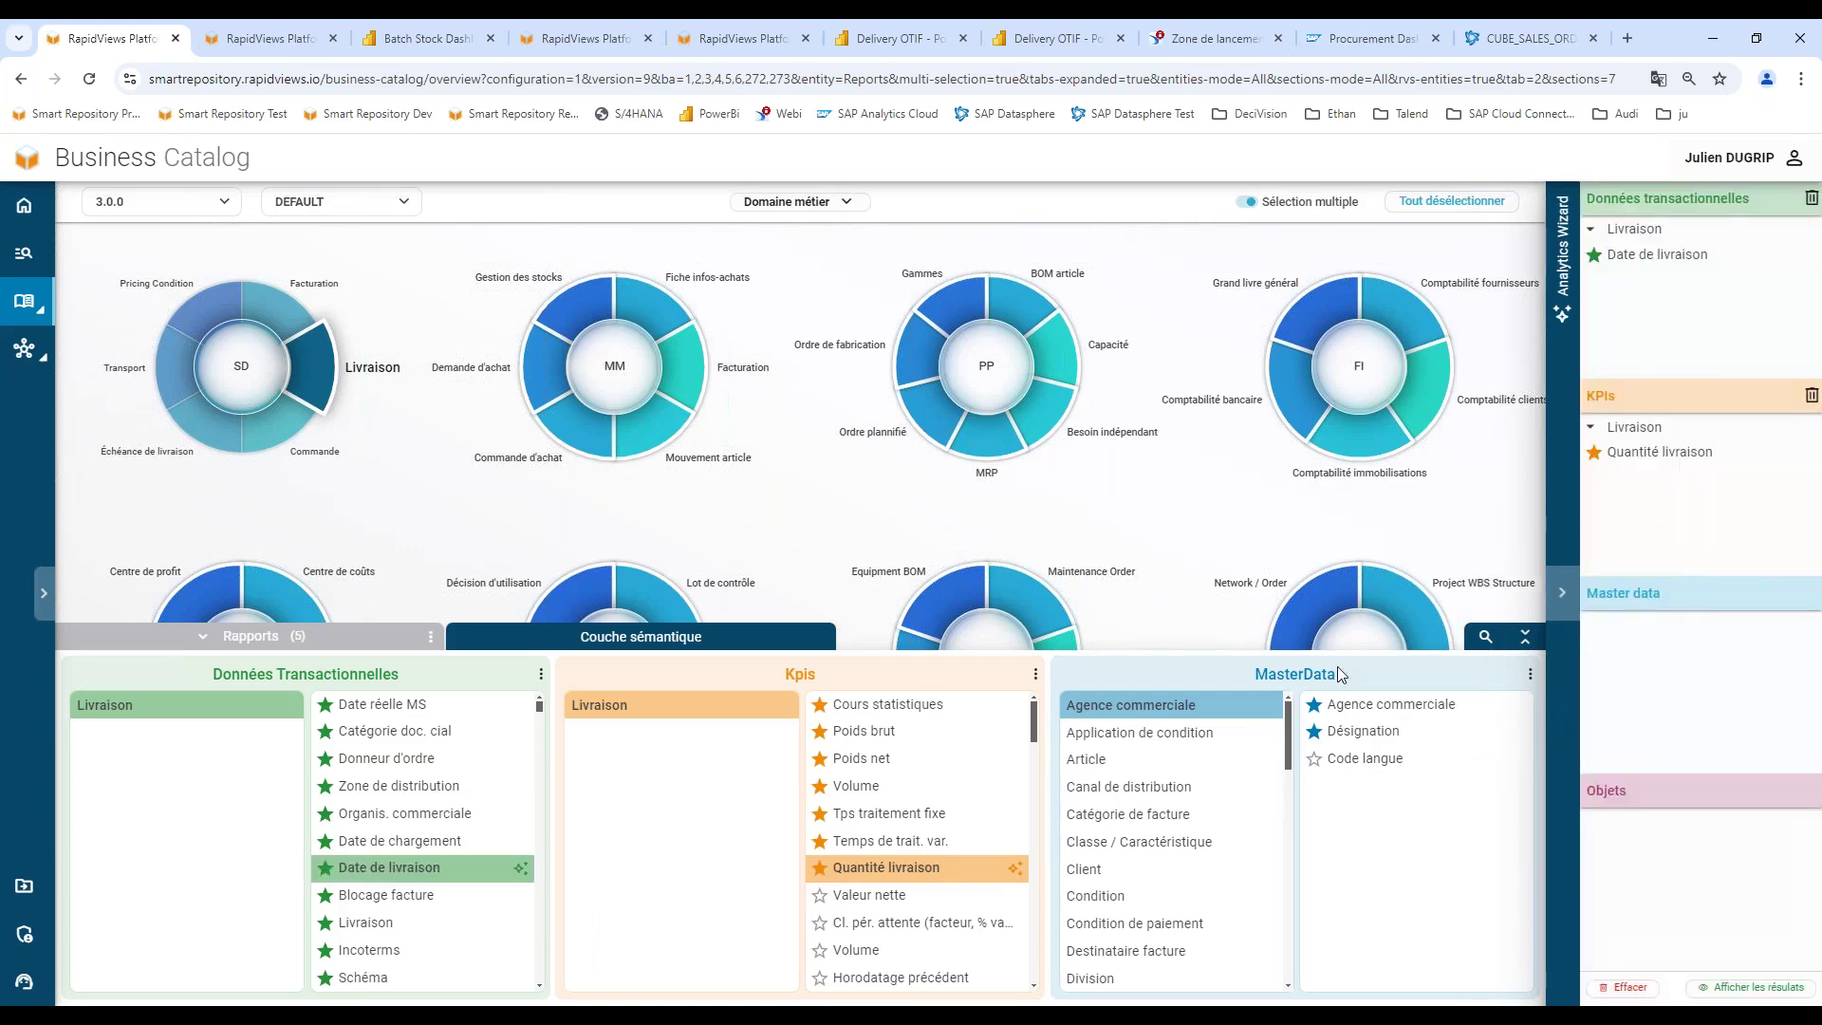
{"action": "left_click", "coordinate": [1205, 868]}
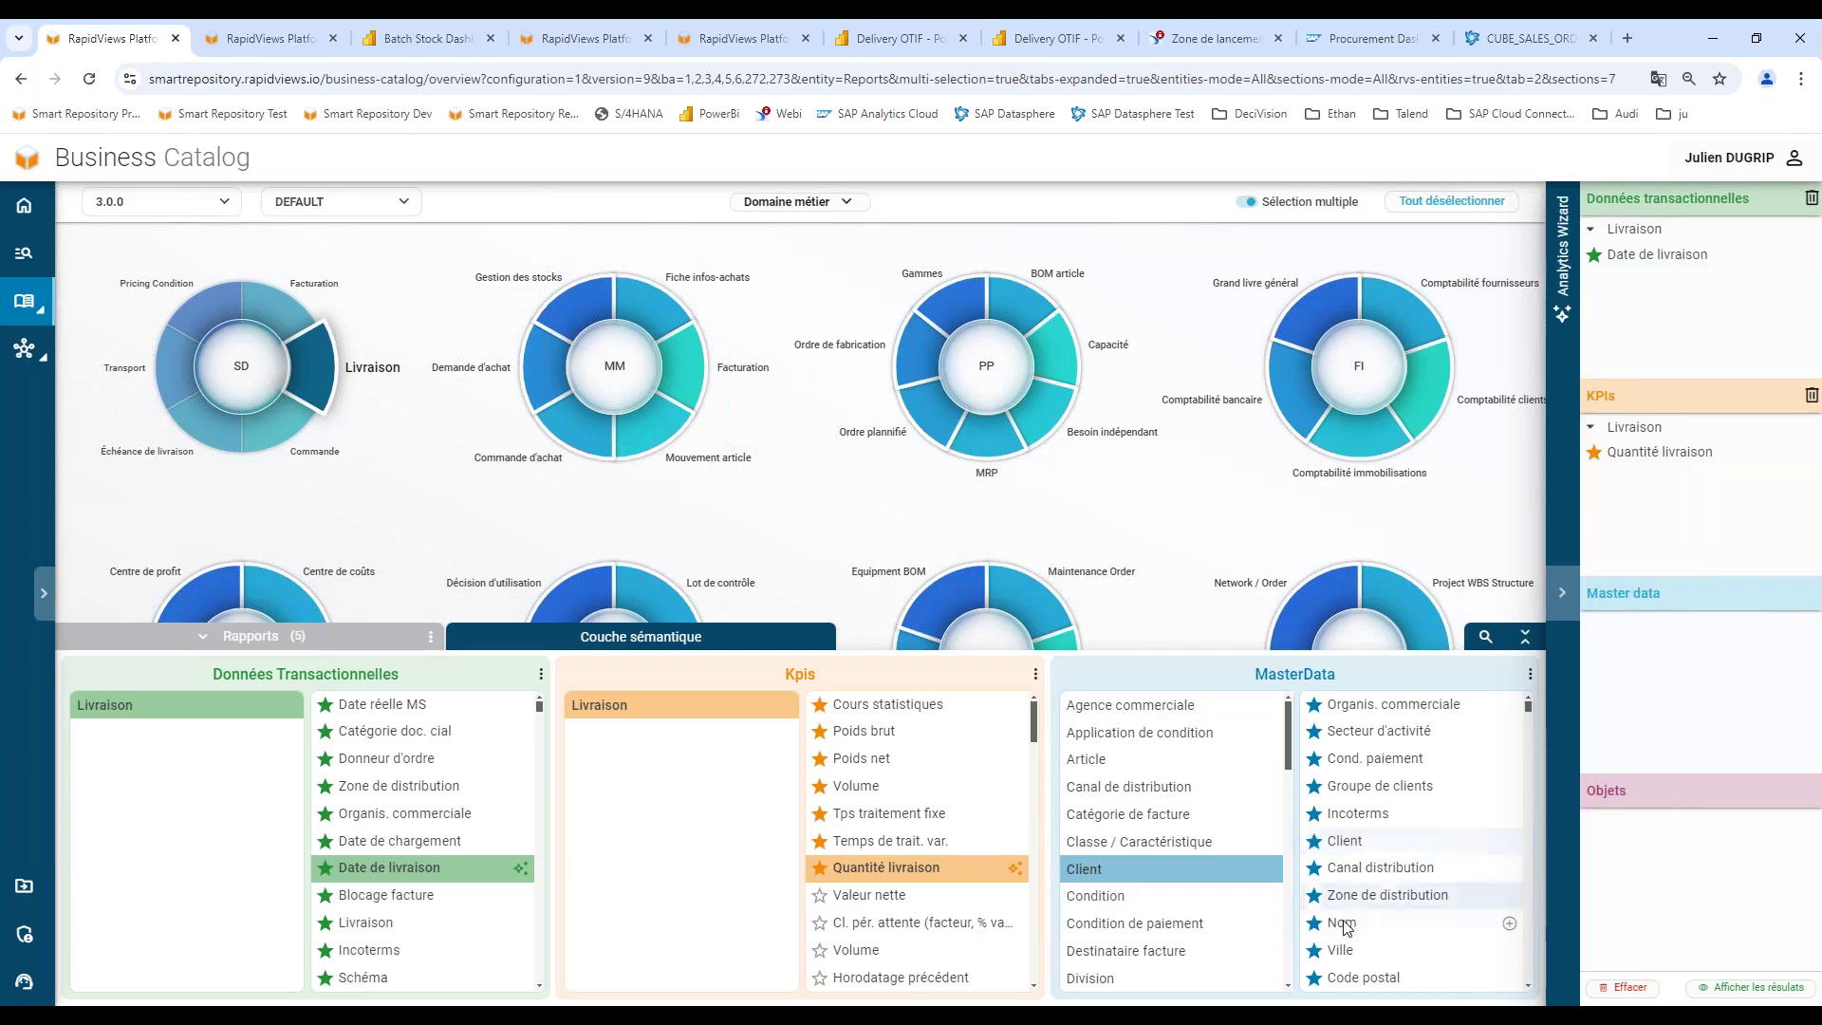
{"action": "left_click_drag", "start_coordinate": [1342, 923], "coordinate": [1665, 655]}
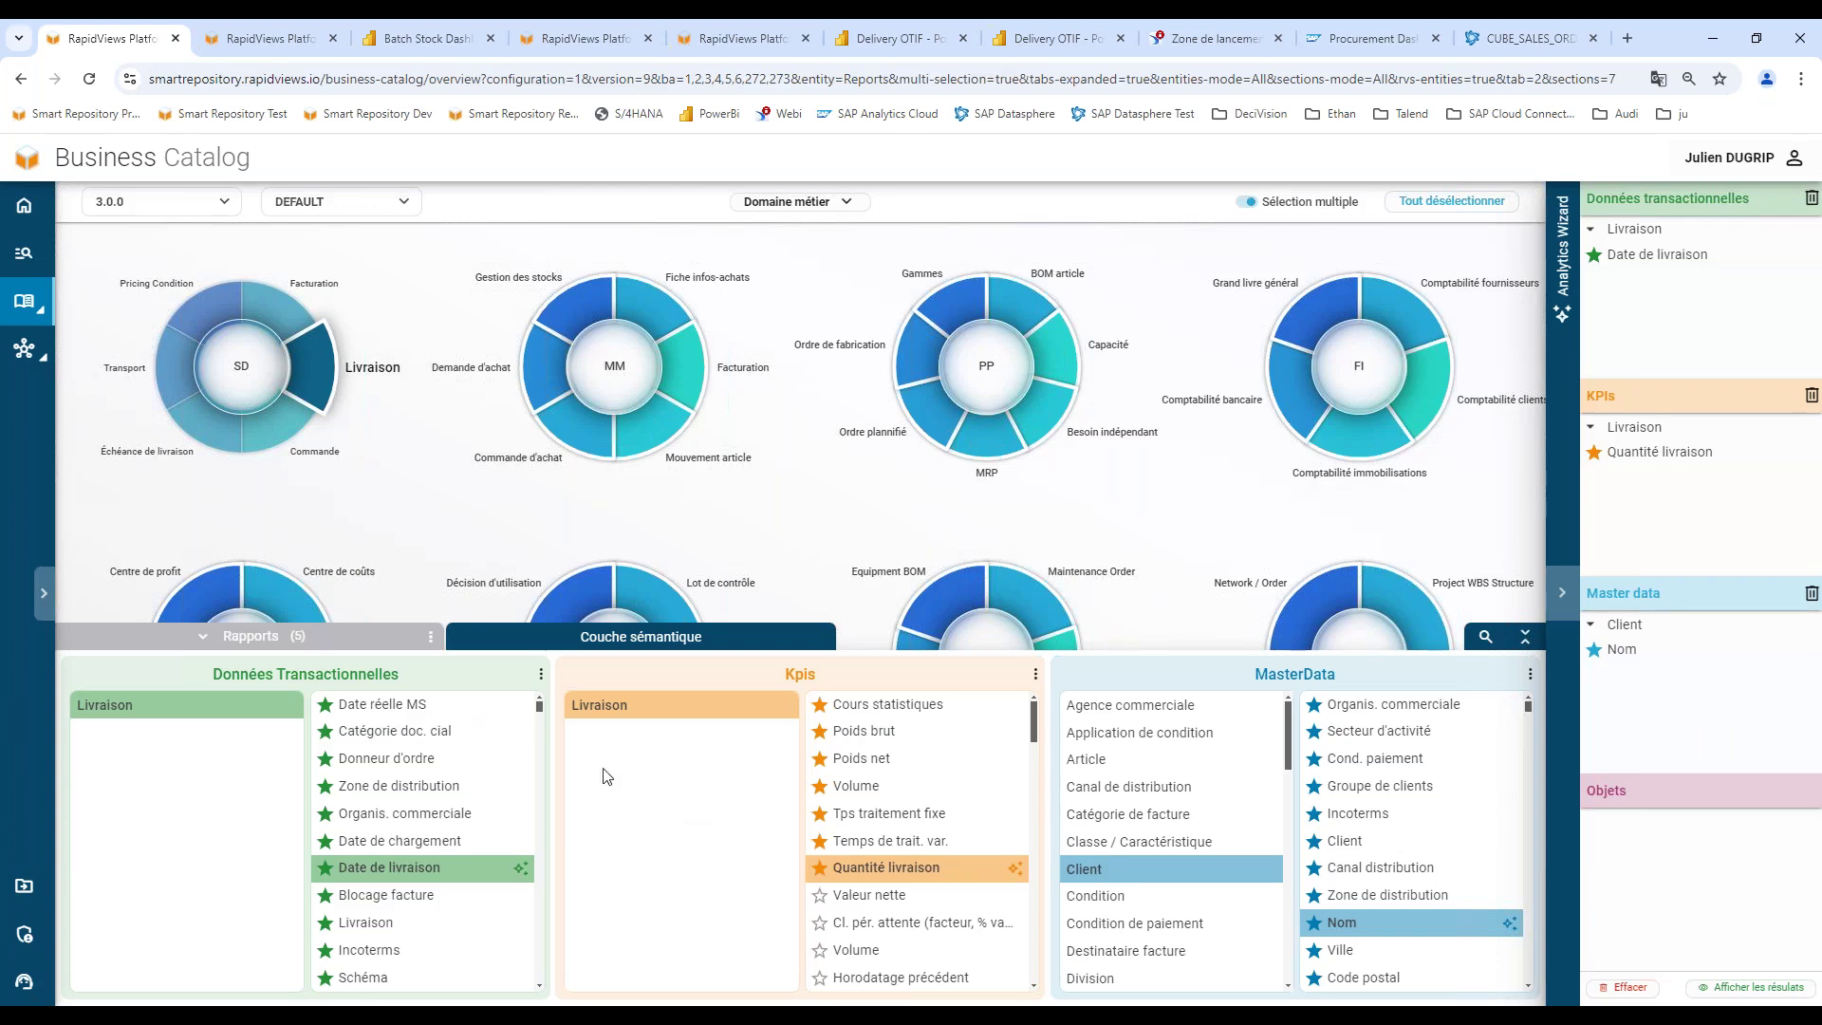
View the object types offered for the catalog's Livraison reports, and return to the semantic layer.
{"action": "left_click", "coordinate": [204, 643]}
{"action": "left_click", "coordinate": [204, 642]}
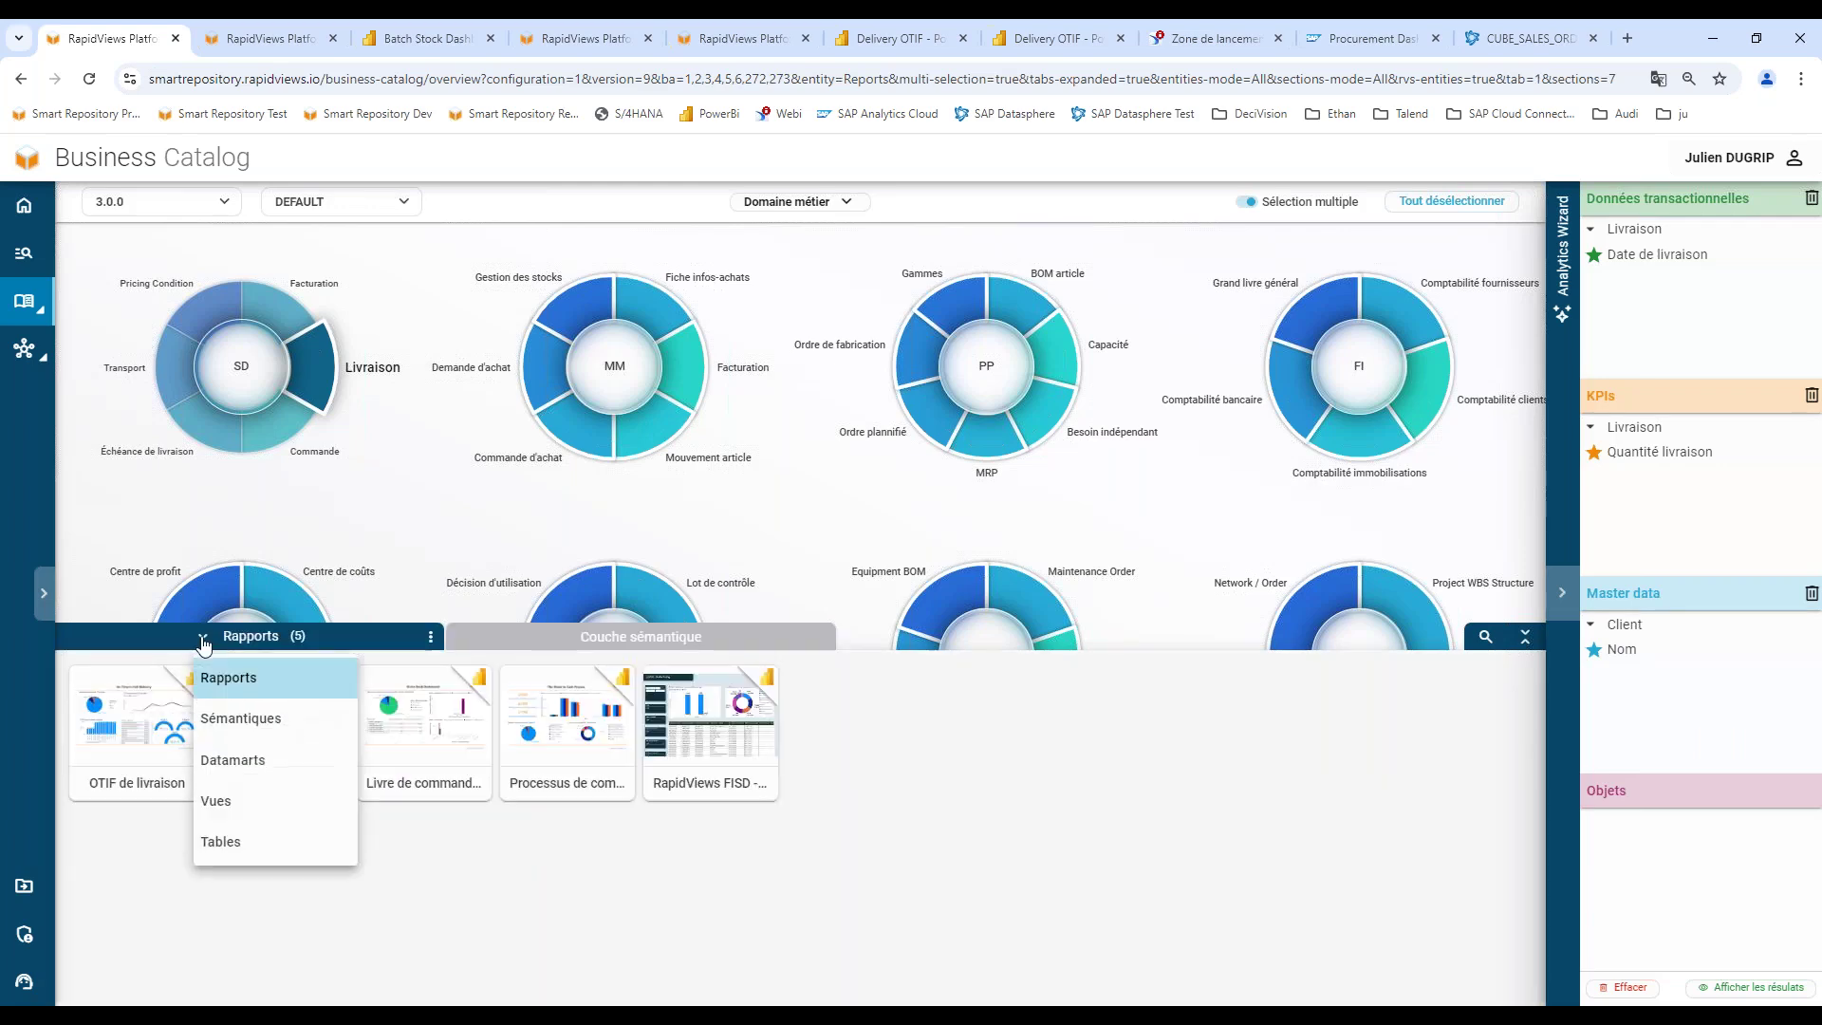
{"action": "left_click", "coordinate": [662, 644]}
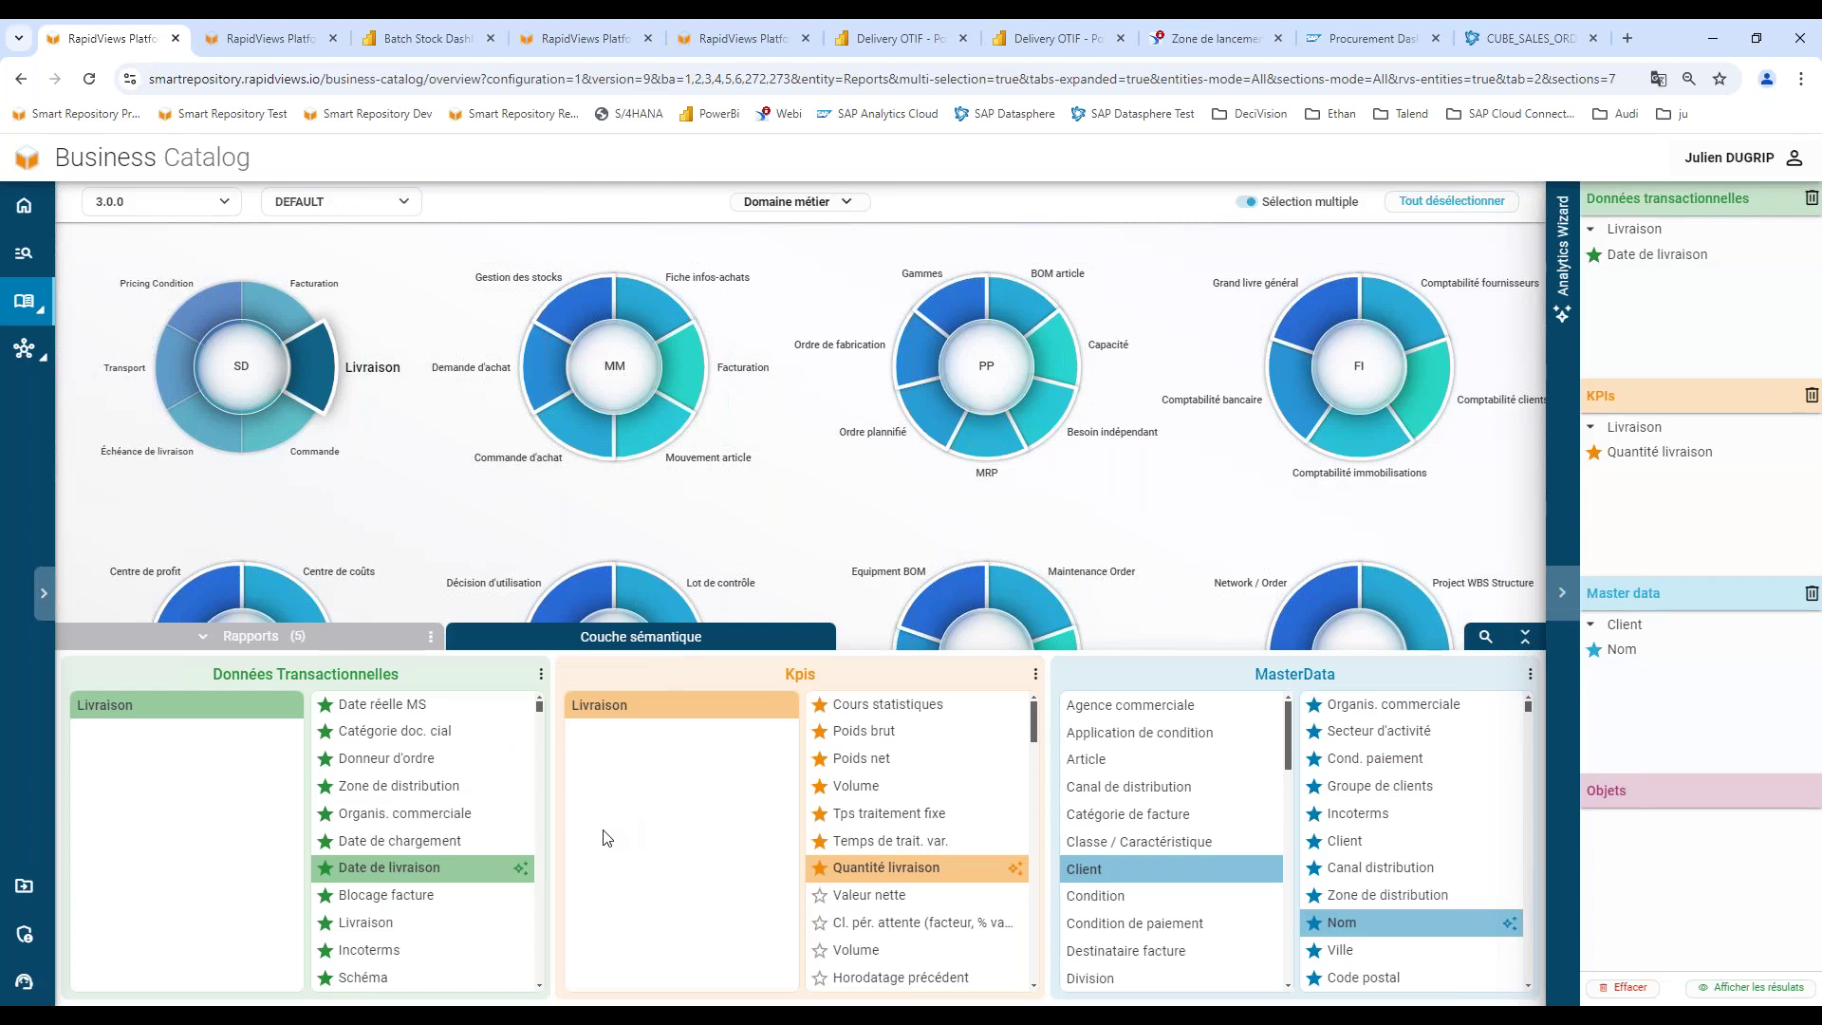
Display the Analytics Wizard results and examine the matching columns of the Aperçu de la livraison and OTIF de livraison reports.
{"action": "left_click", "coordinate": [1752, 990]}
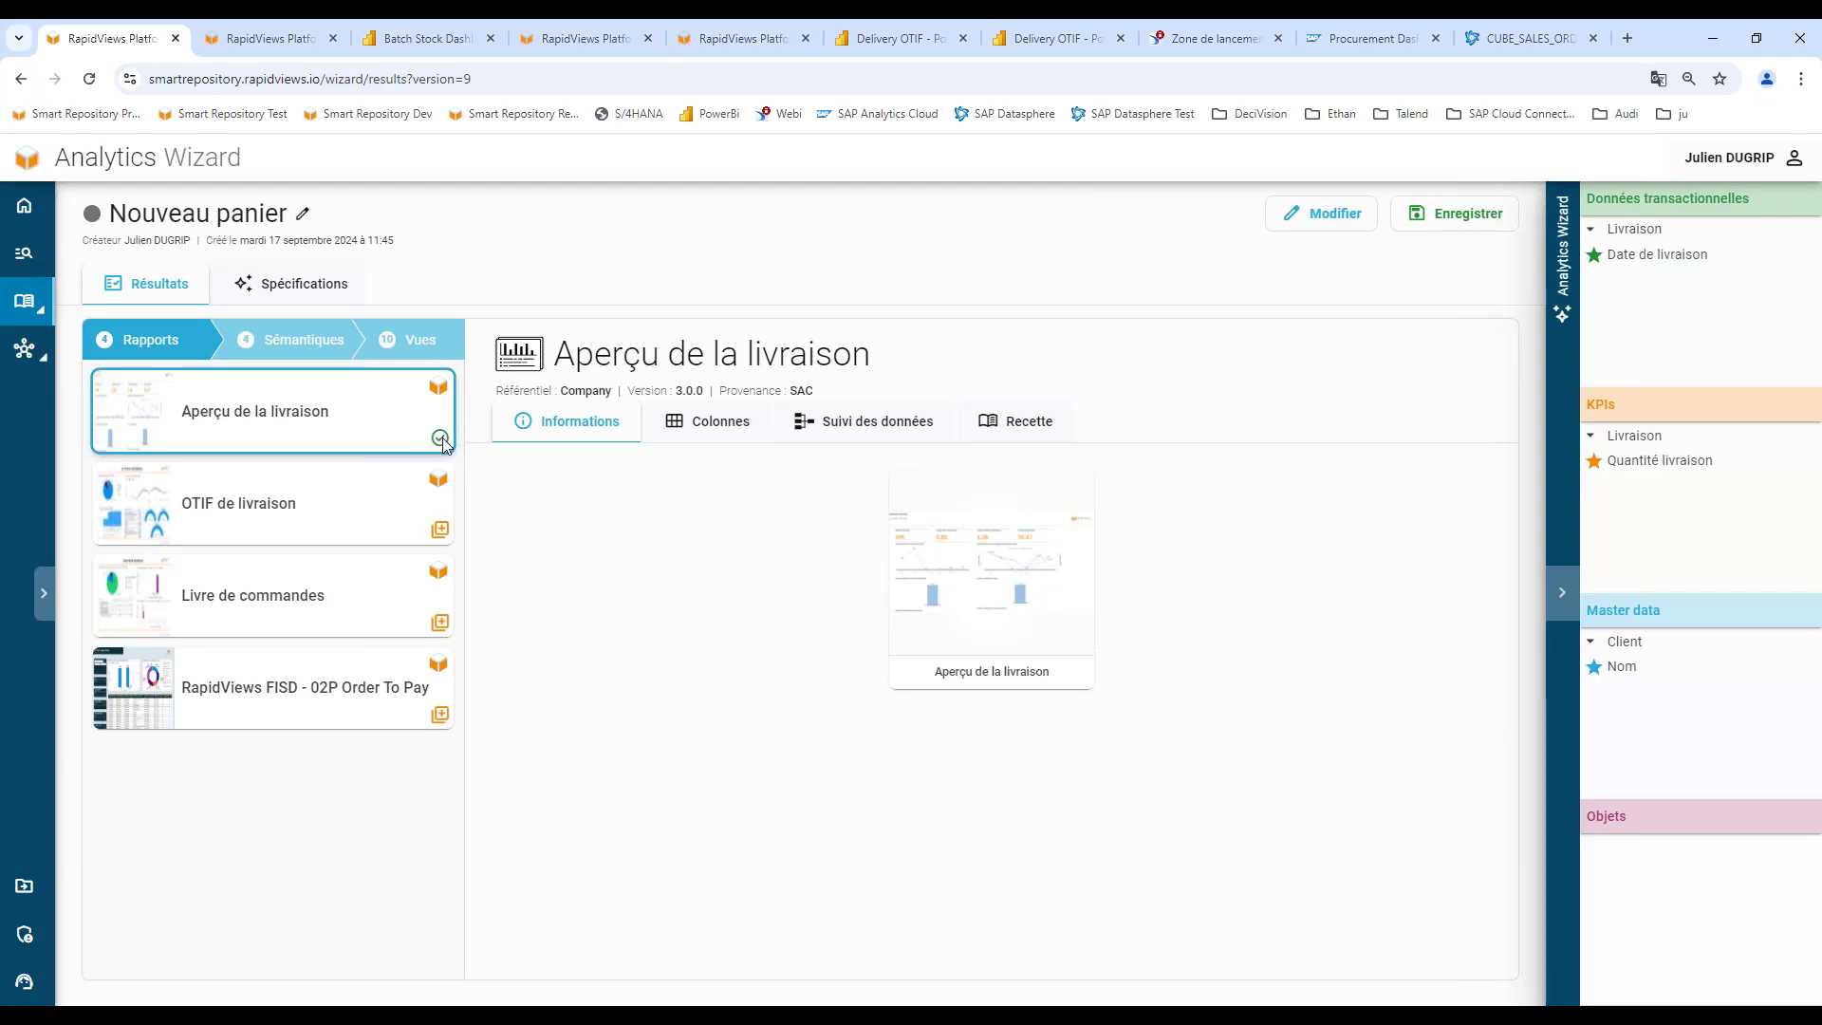
{"action": "left_click", "coordinate": [709, 425]}
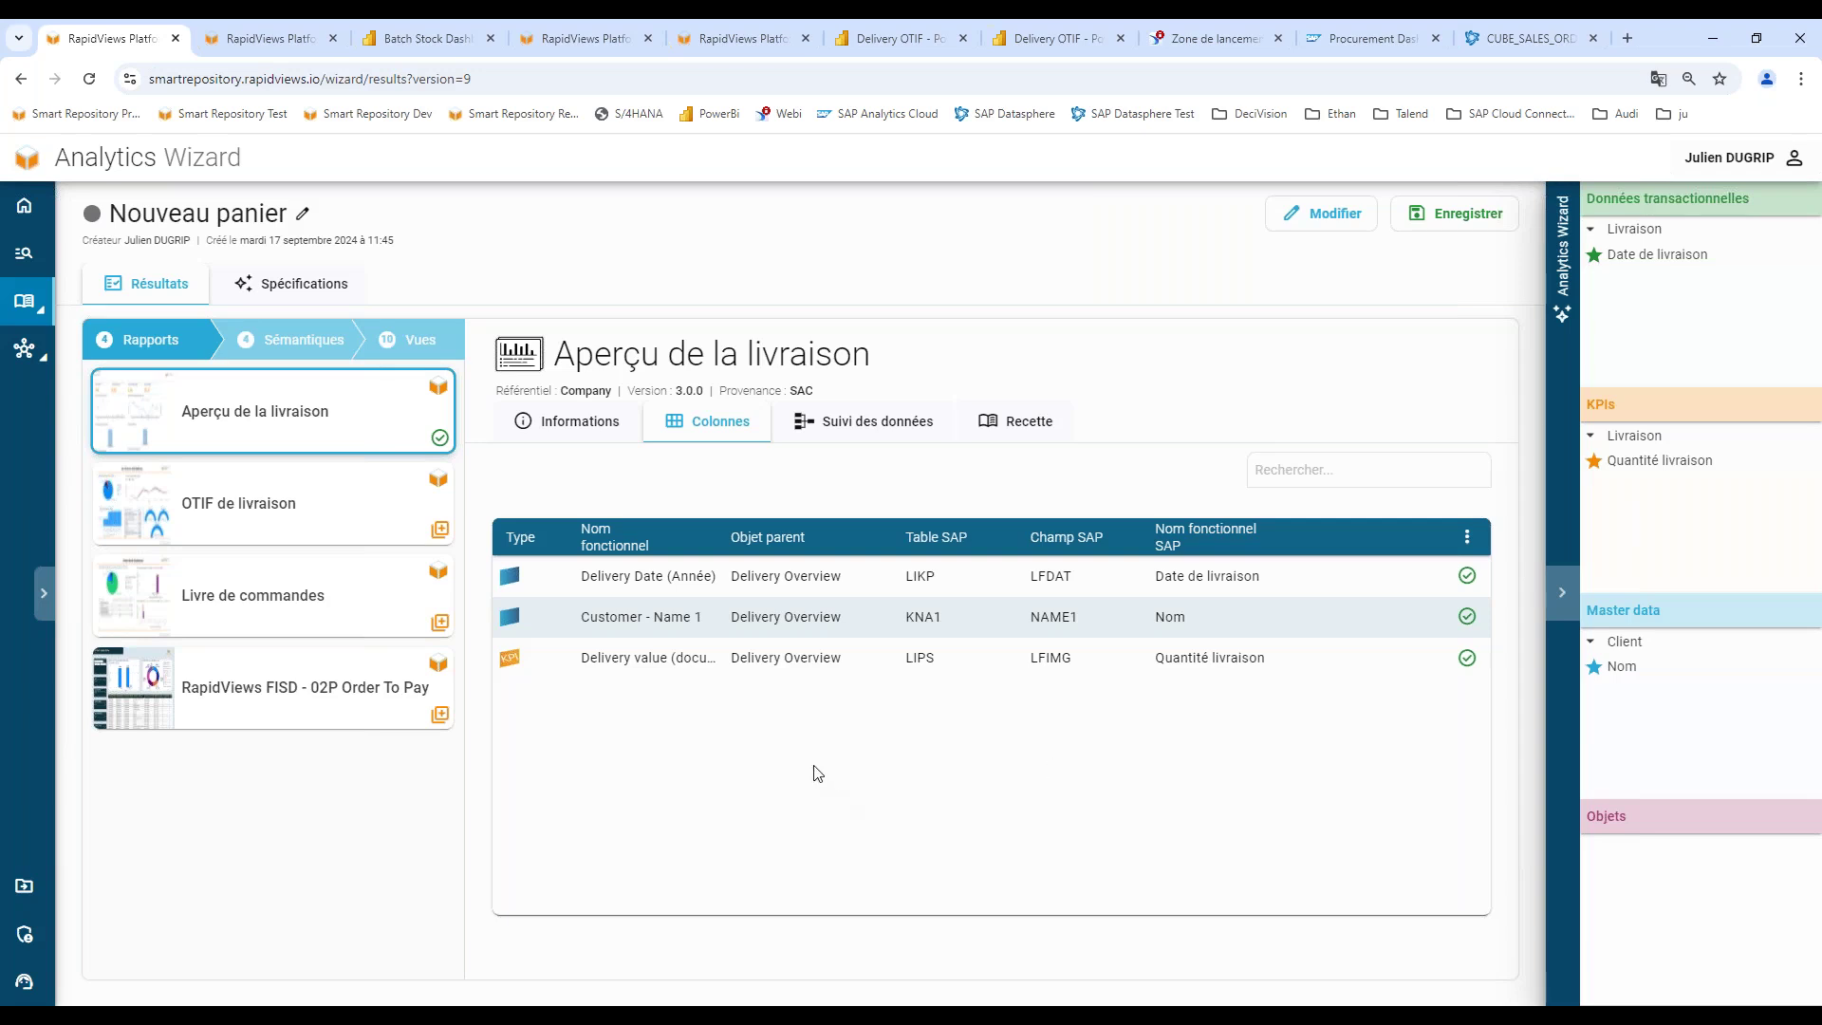
{"action": "left_click", "coordinate": [293, 518]}
{"action": "left_click", "coordinate": [732, 420]}
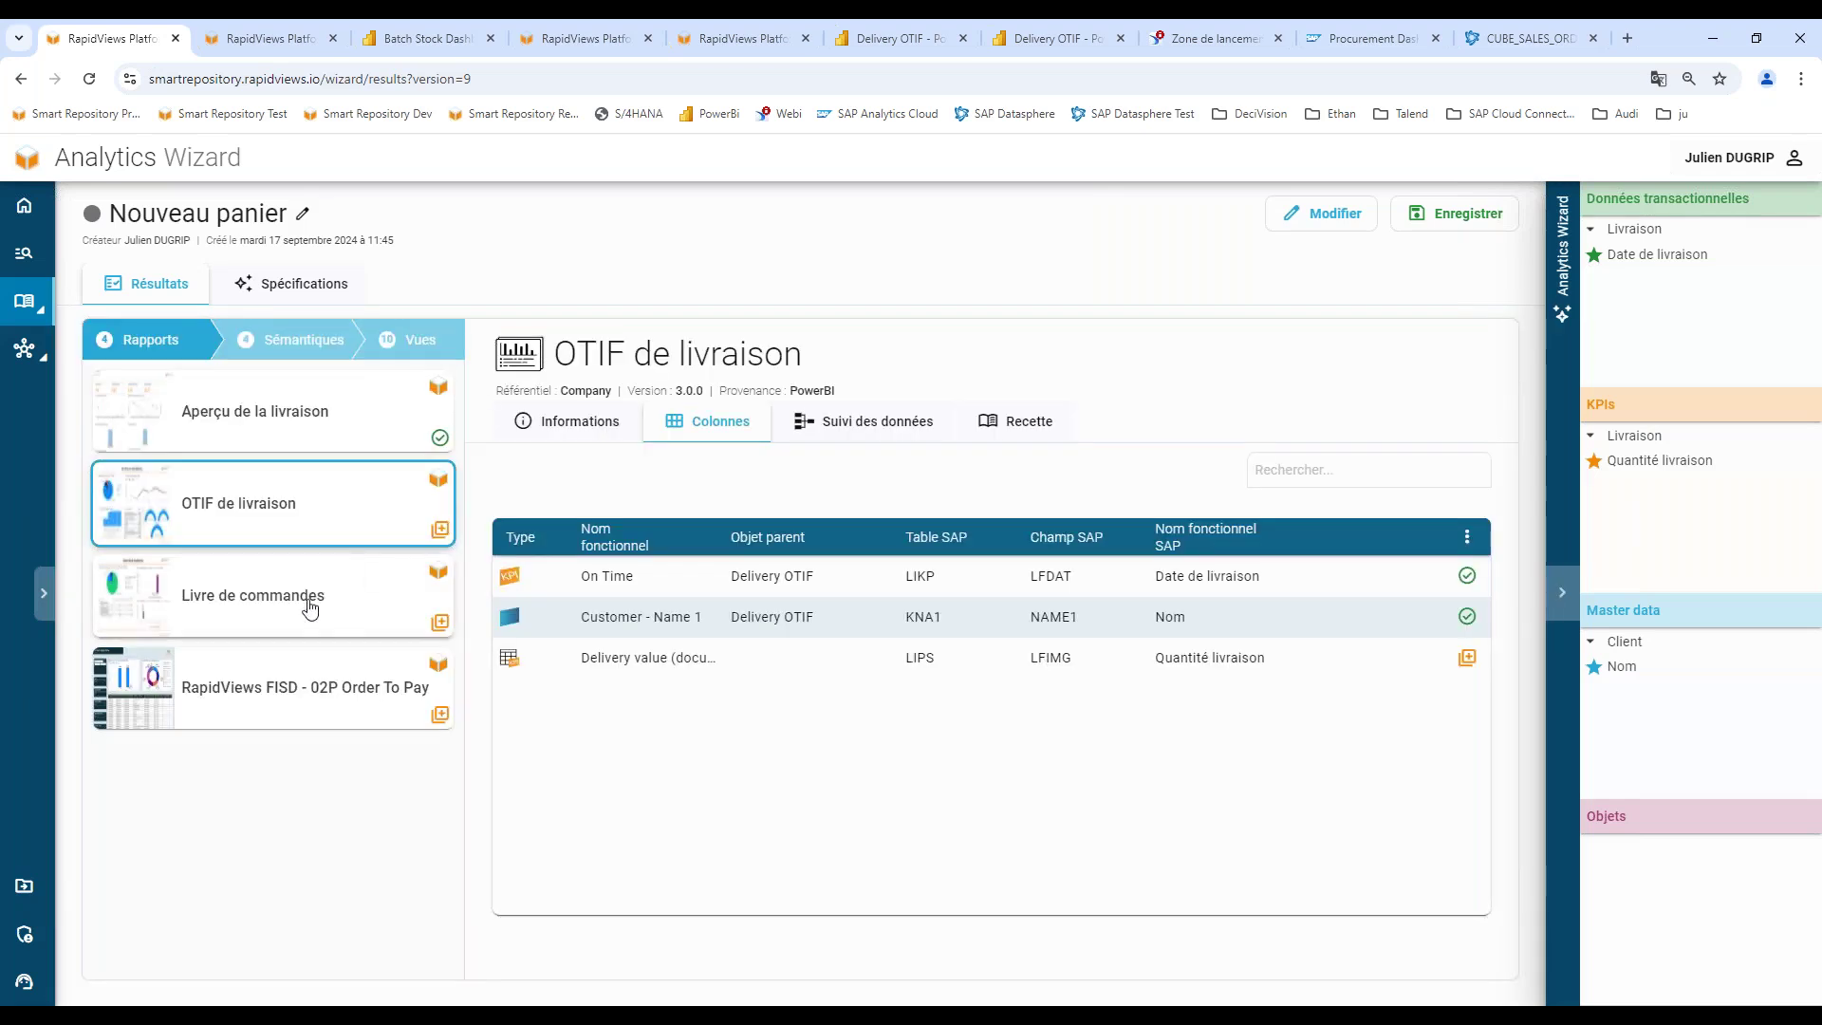
{"action": "mouse_move", "coordinate": [291, 700]}
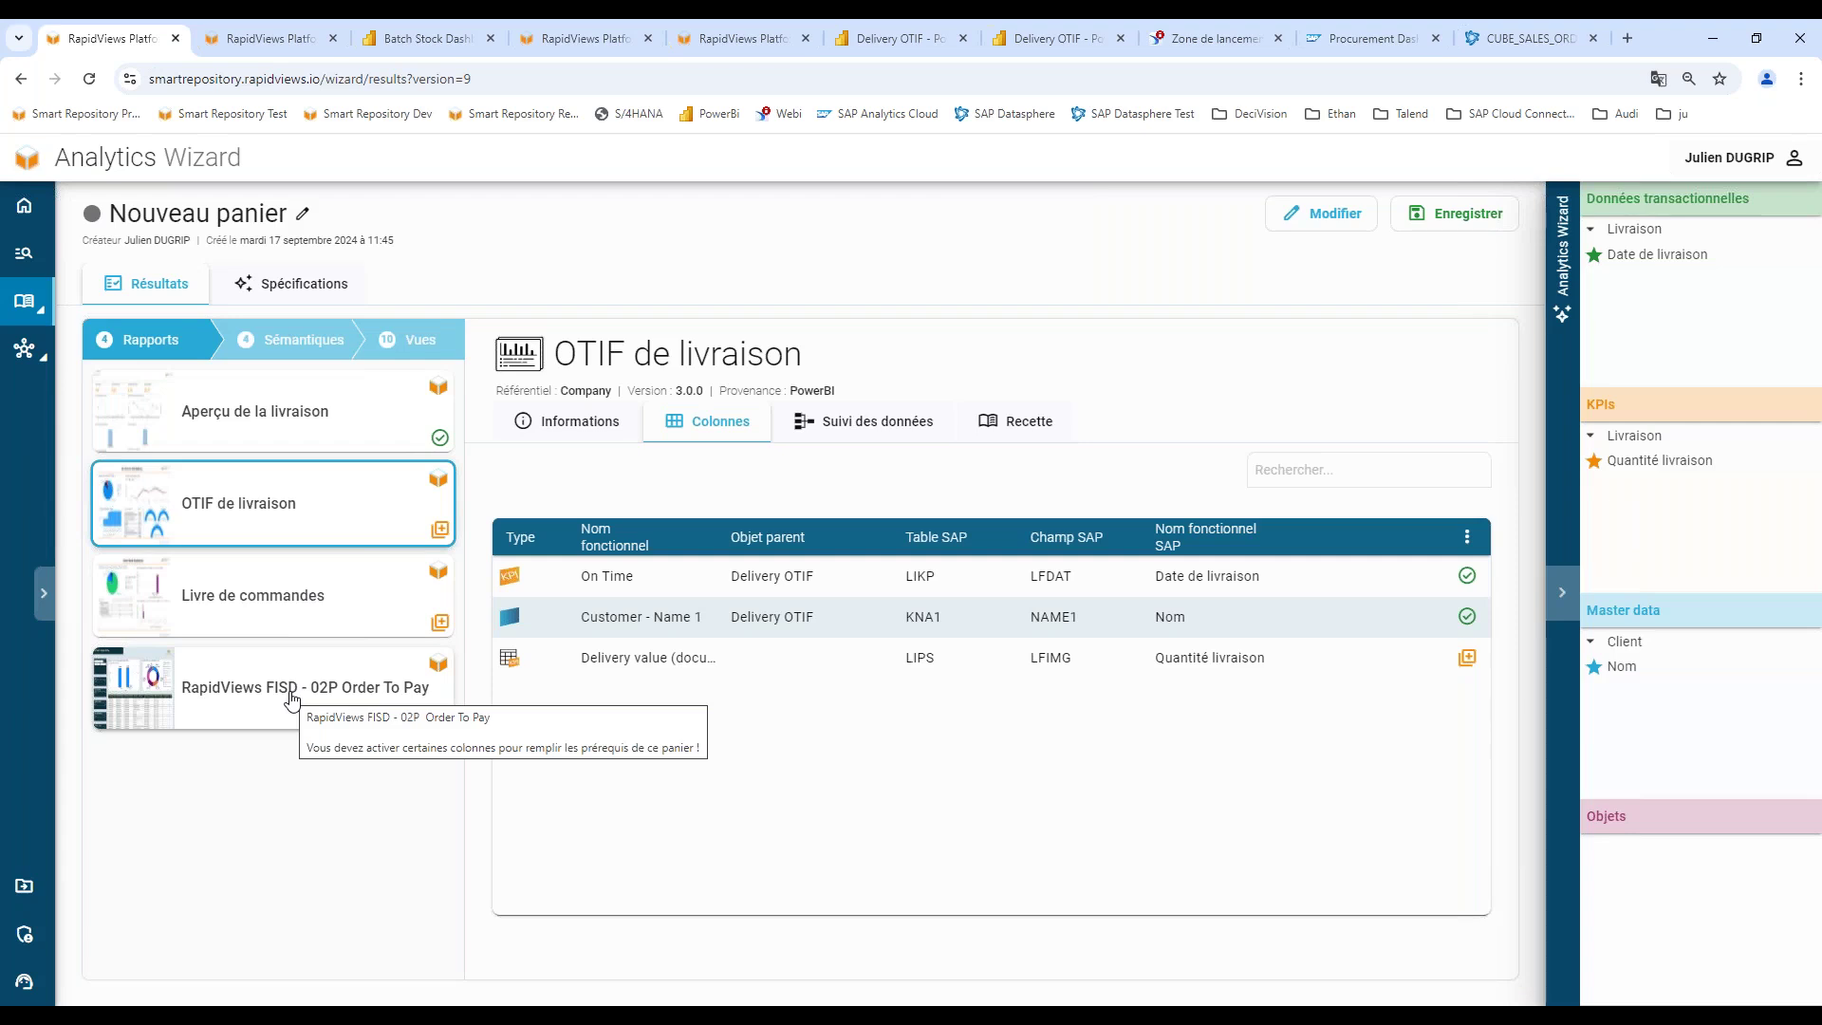